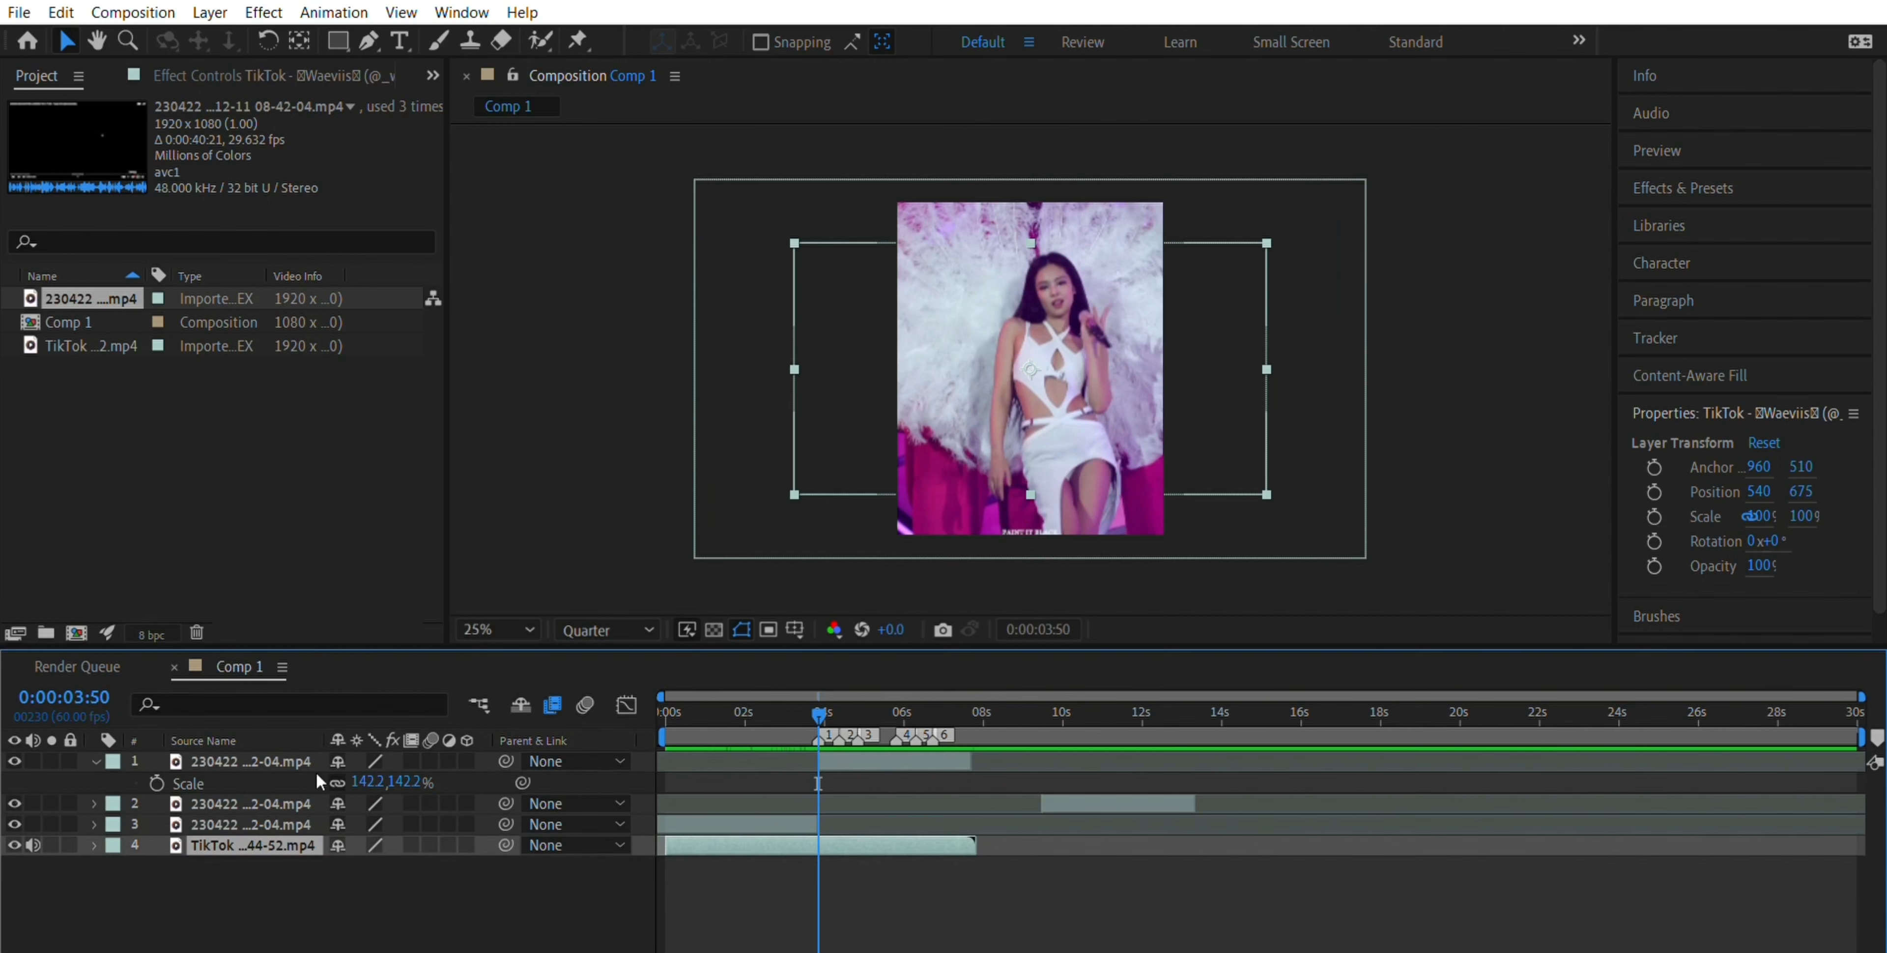
- Examine the audio waveform of the TikTok layer in the timeline, then collapse the layer's properties
click(94, 844)
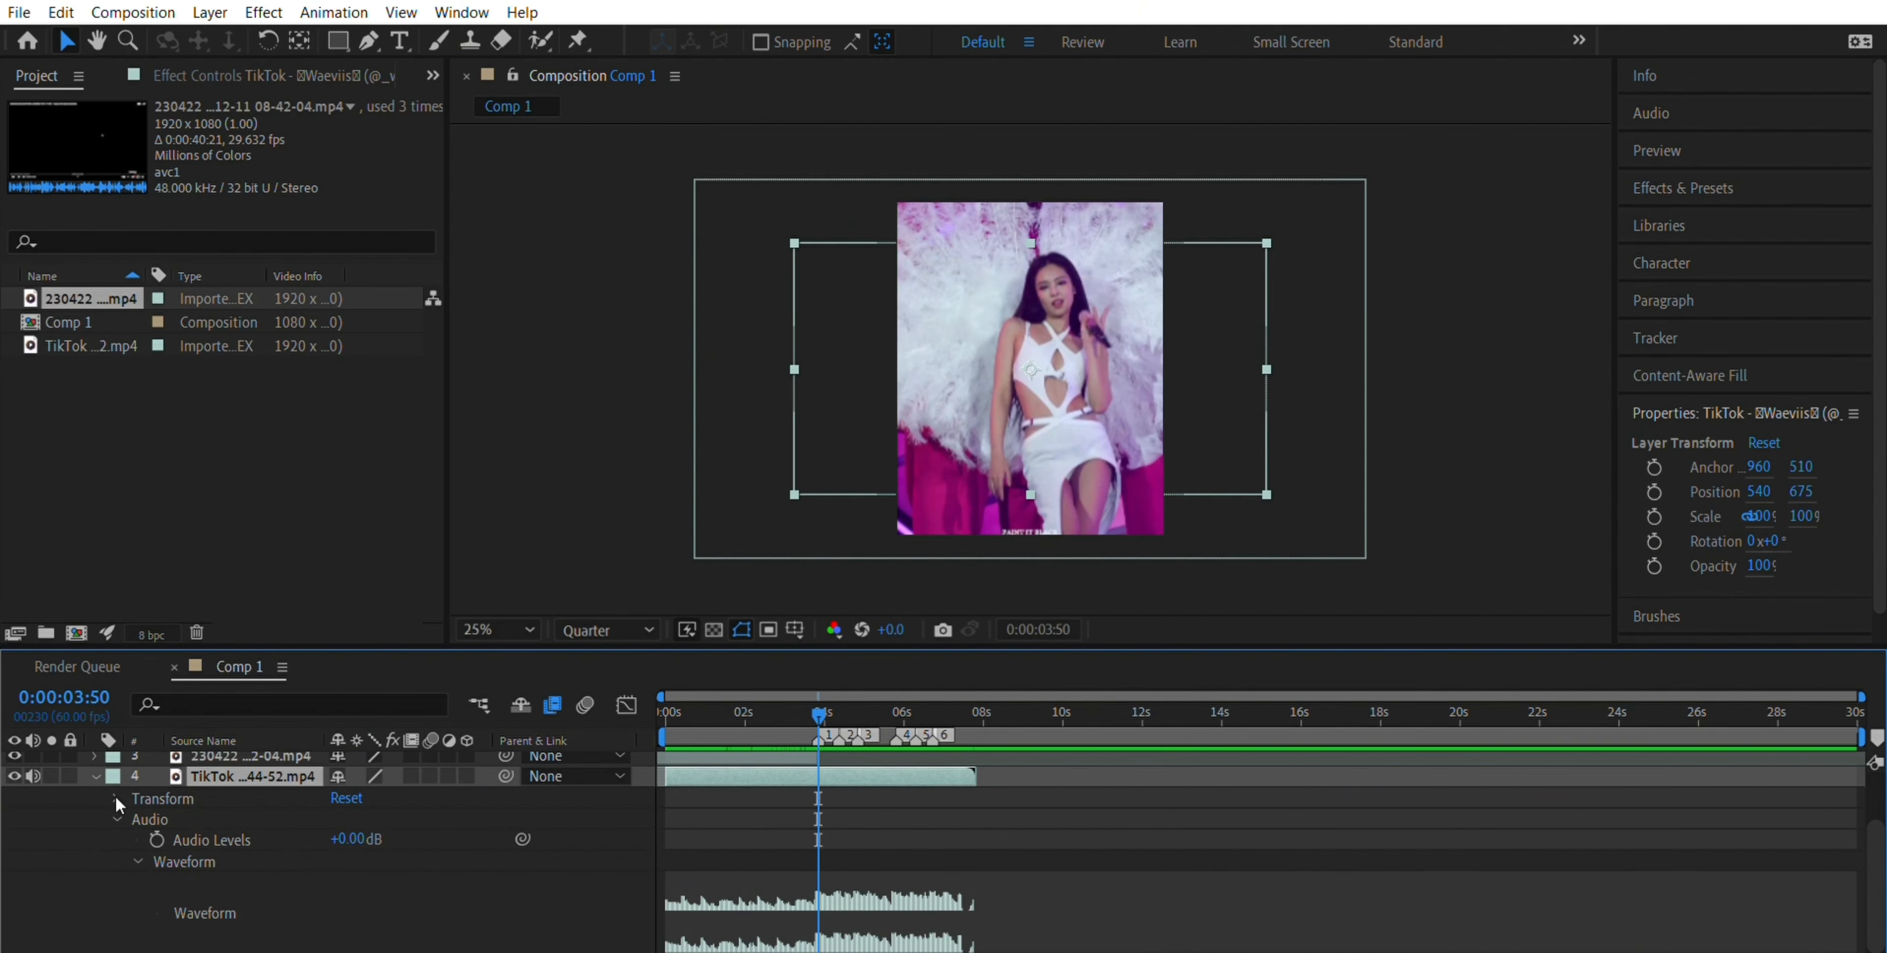
click(116, 818)
click(116, 819)
click(95, 859)
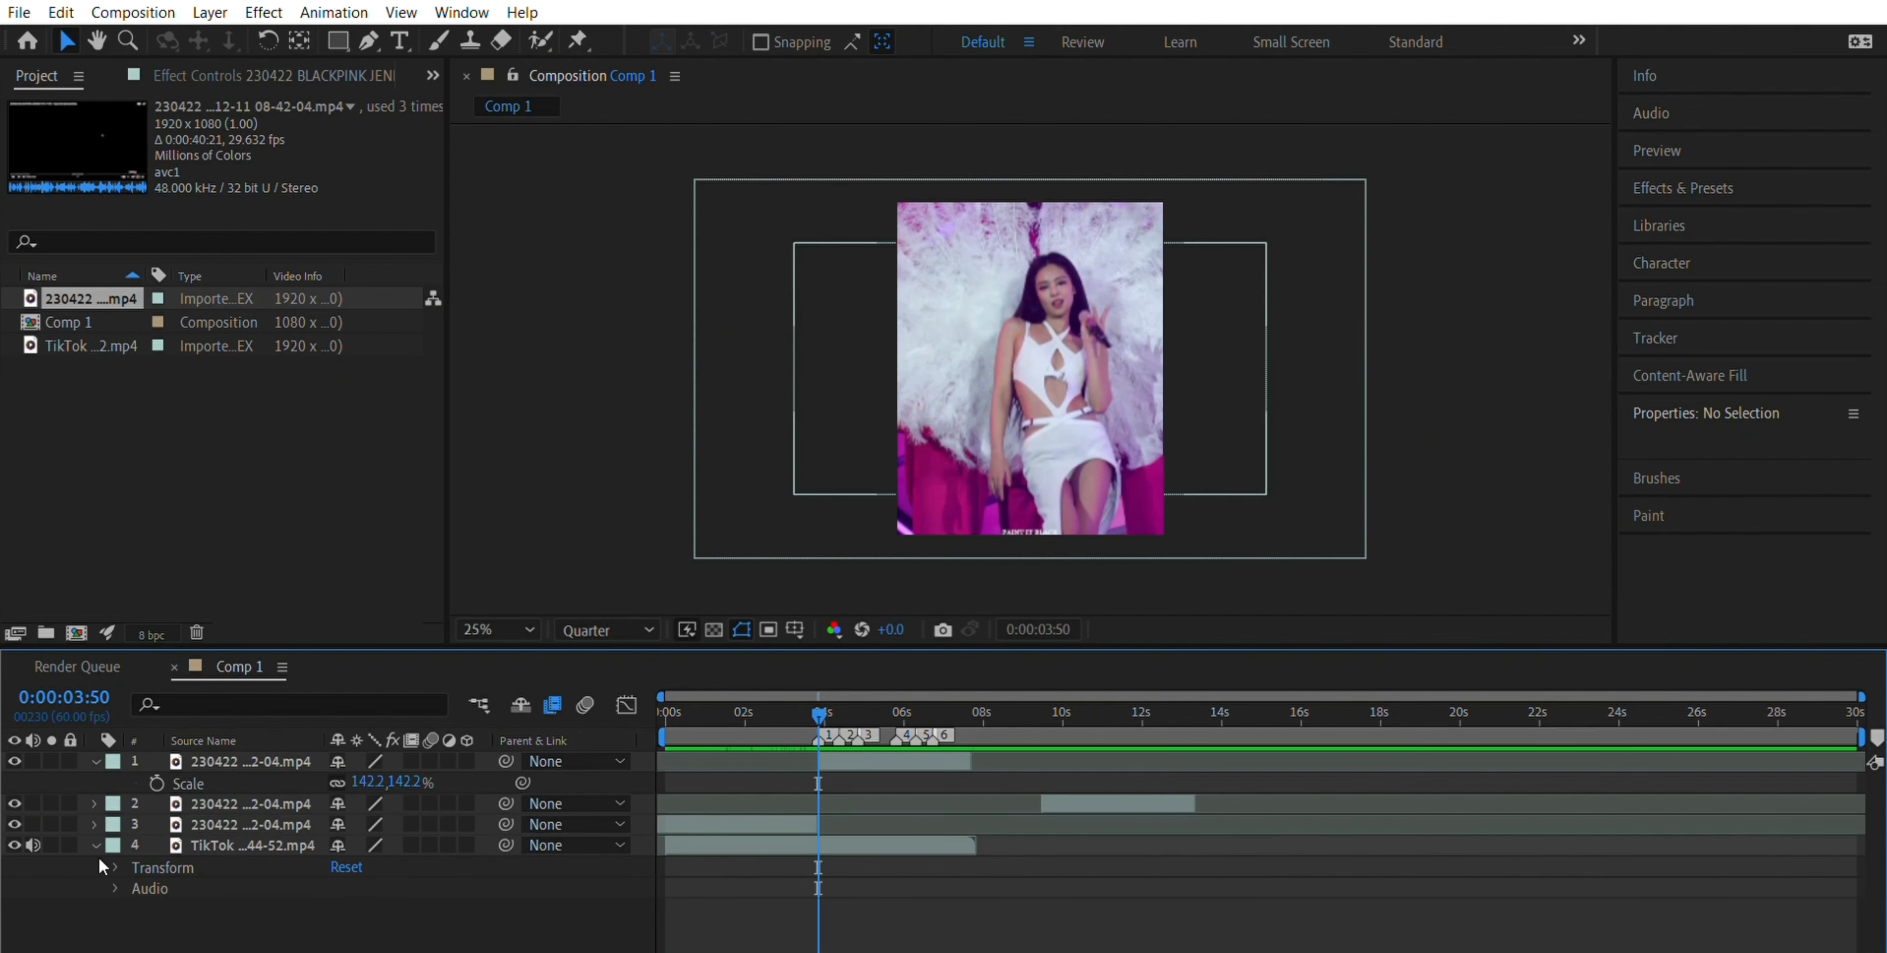
click(116, 888)
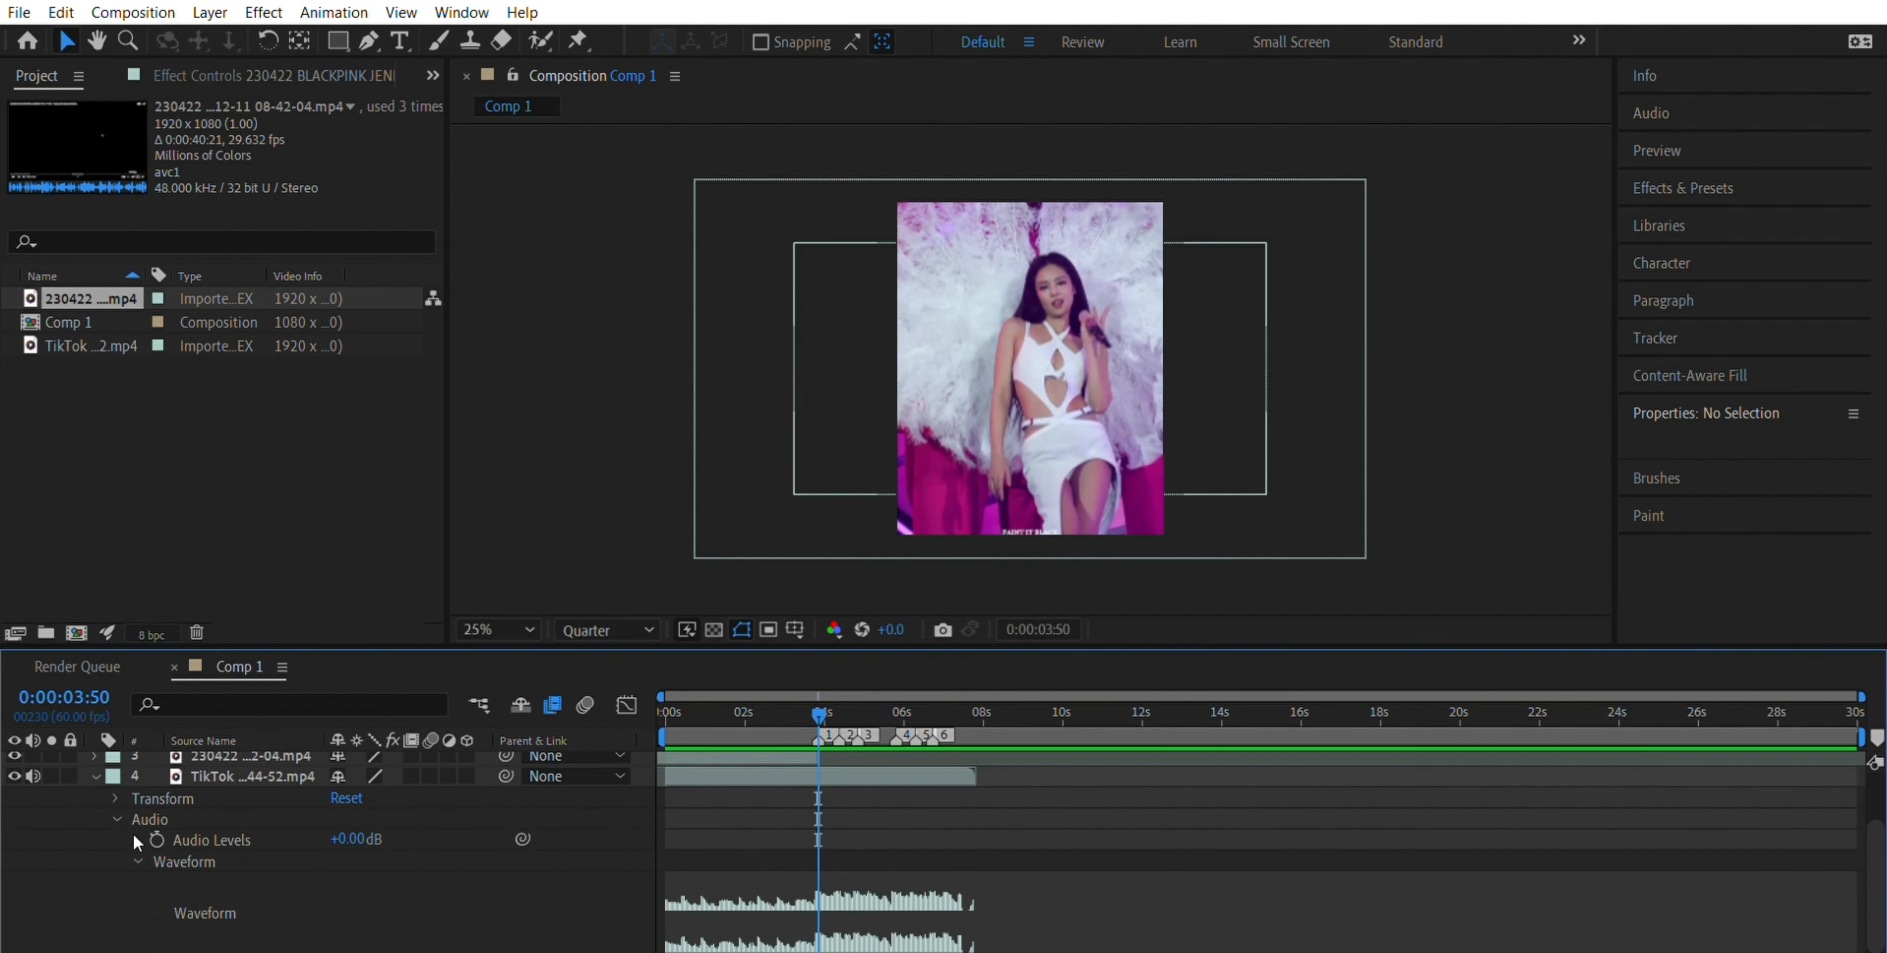
click(137, 860)
click(136, 929)
click(95, 775)
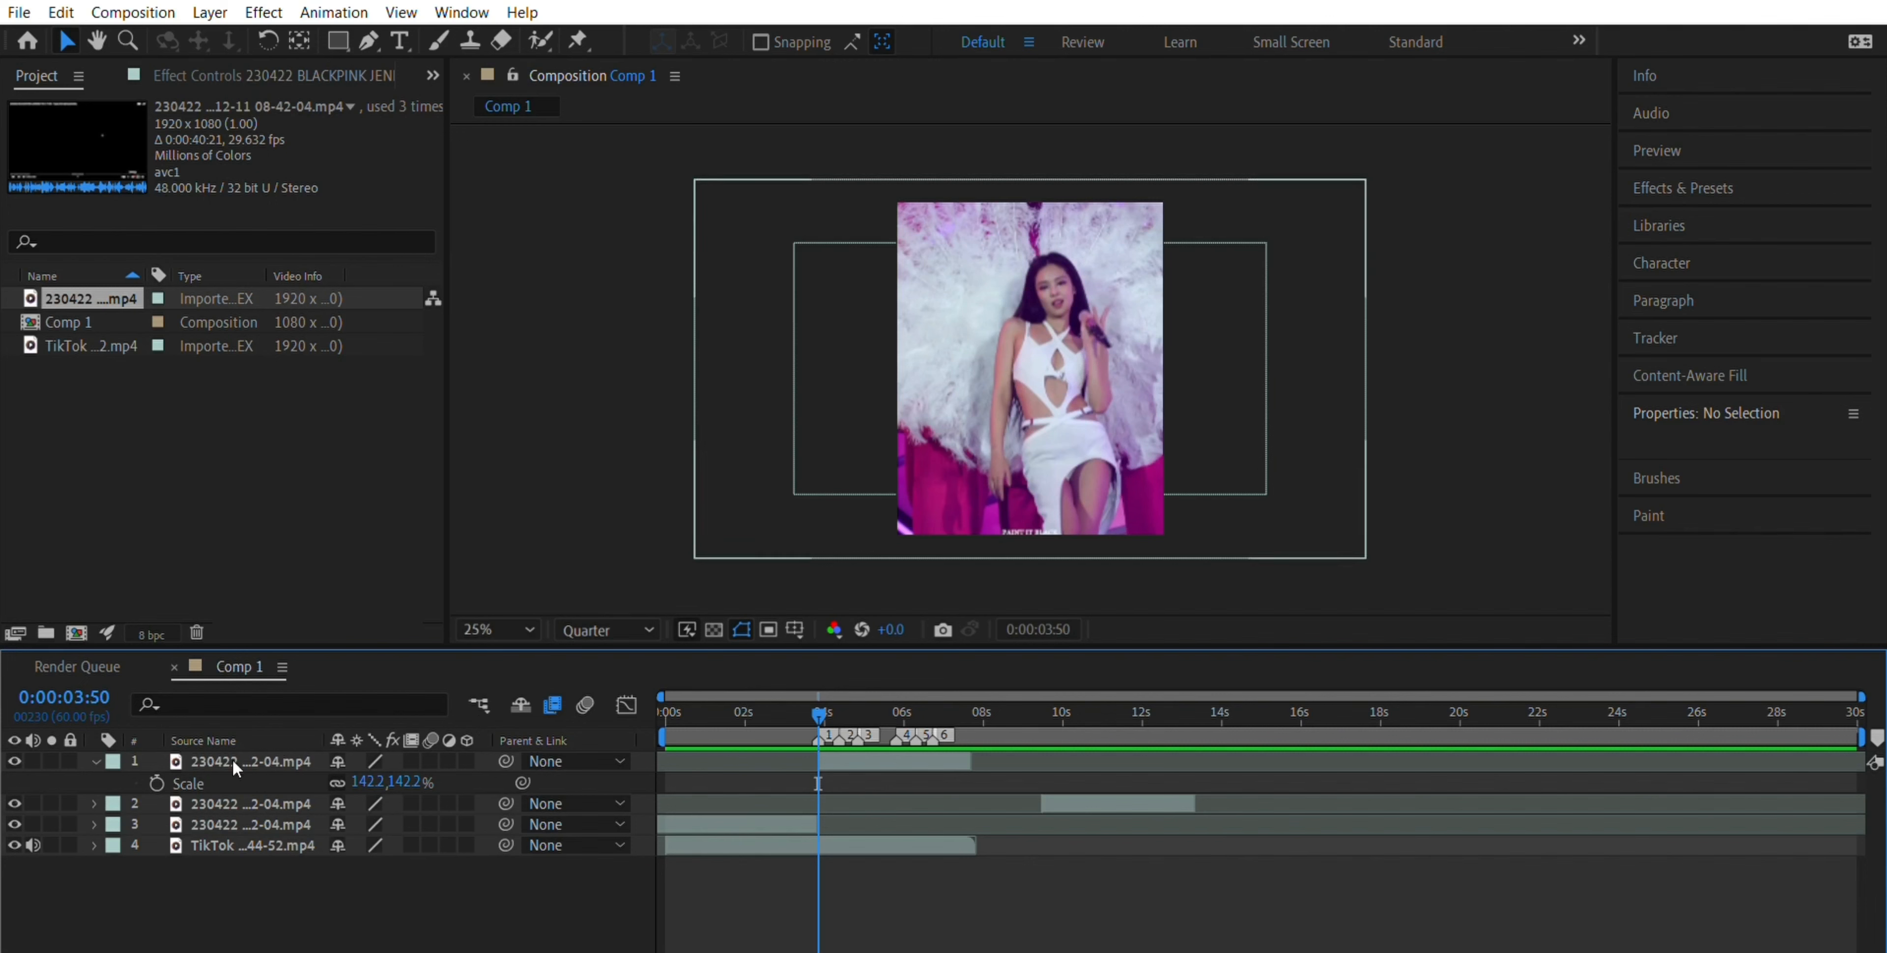
- Start keyframing the top clip's scale at 0:00:03:50 and set it to 166.2% at 0:00:04:24
click(157, 782)
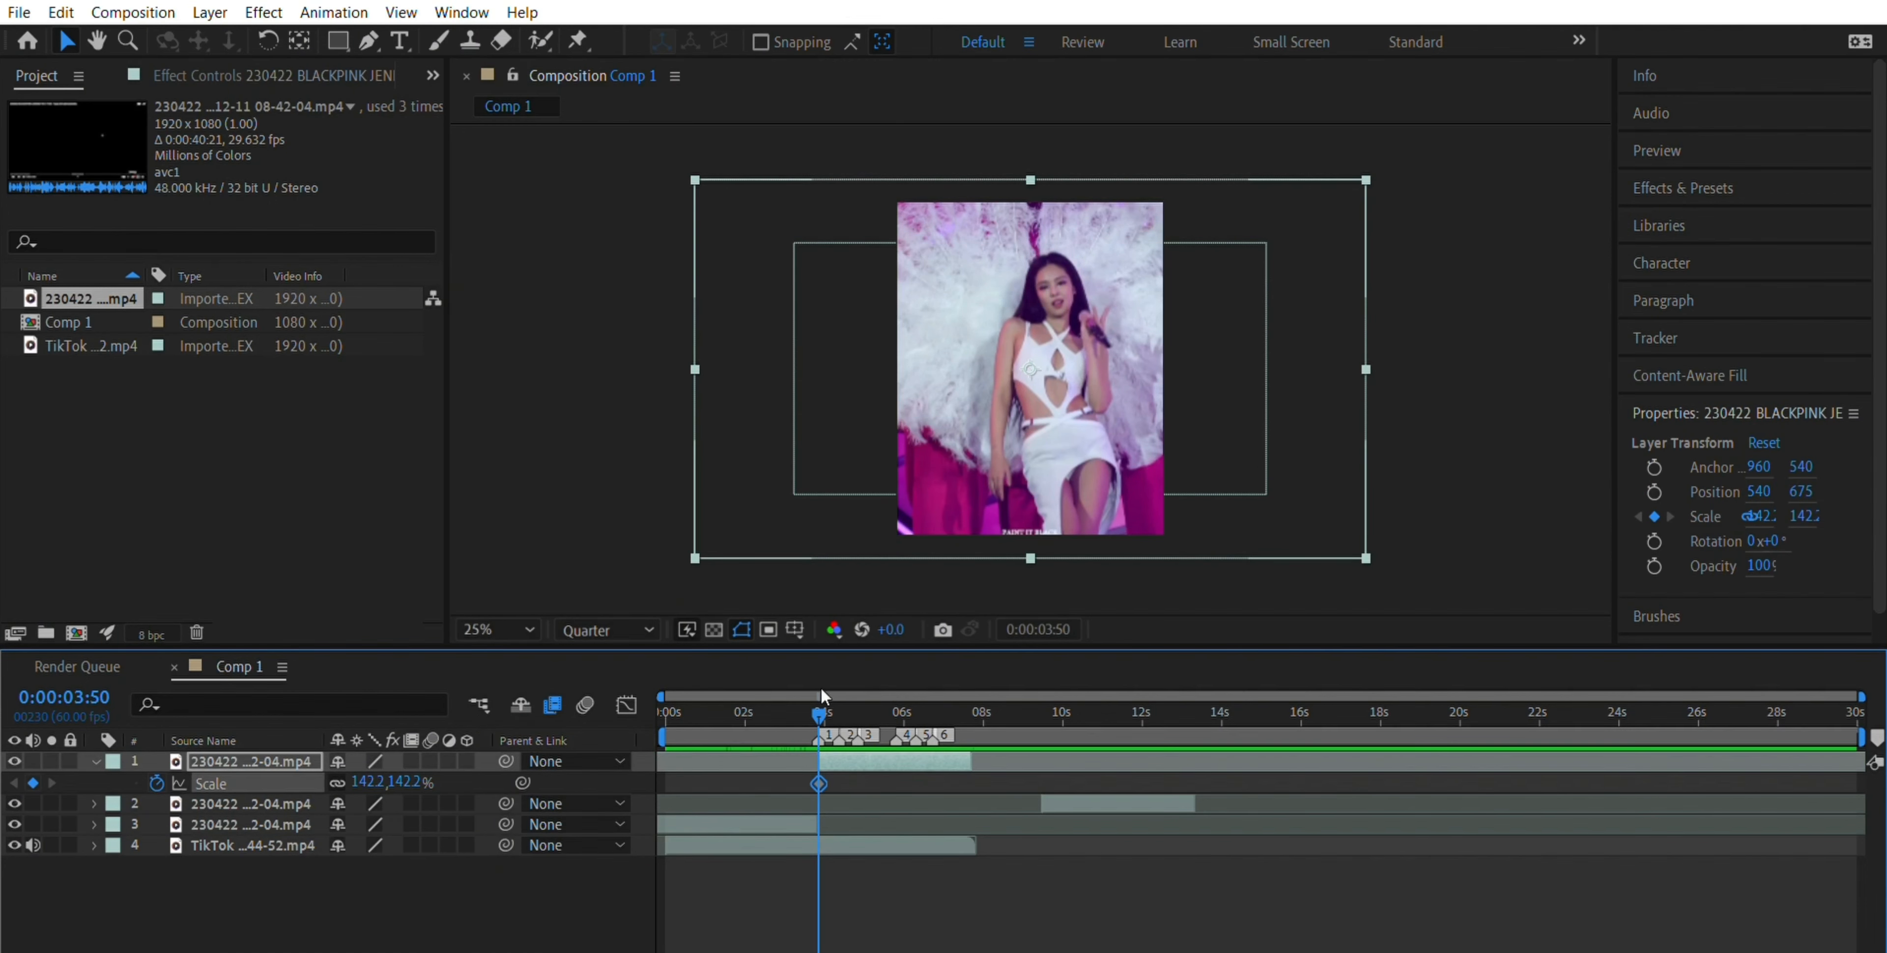
drag(819, 695, 840, 696)
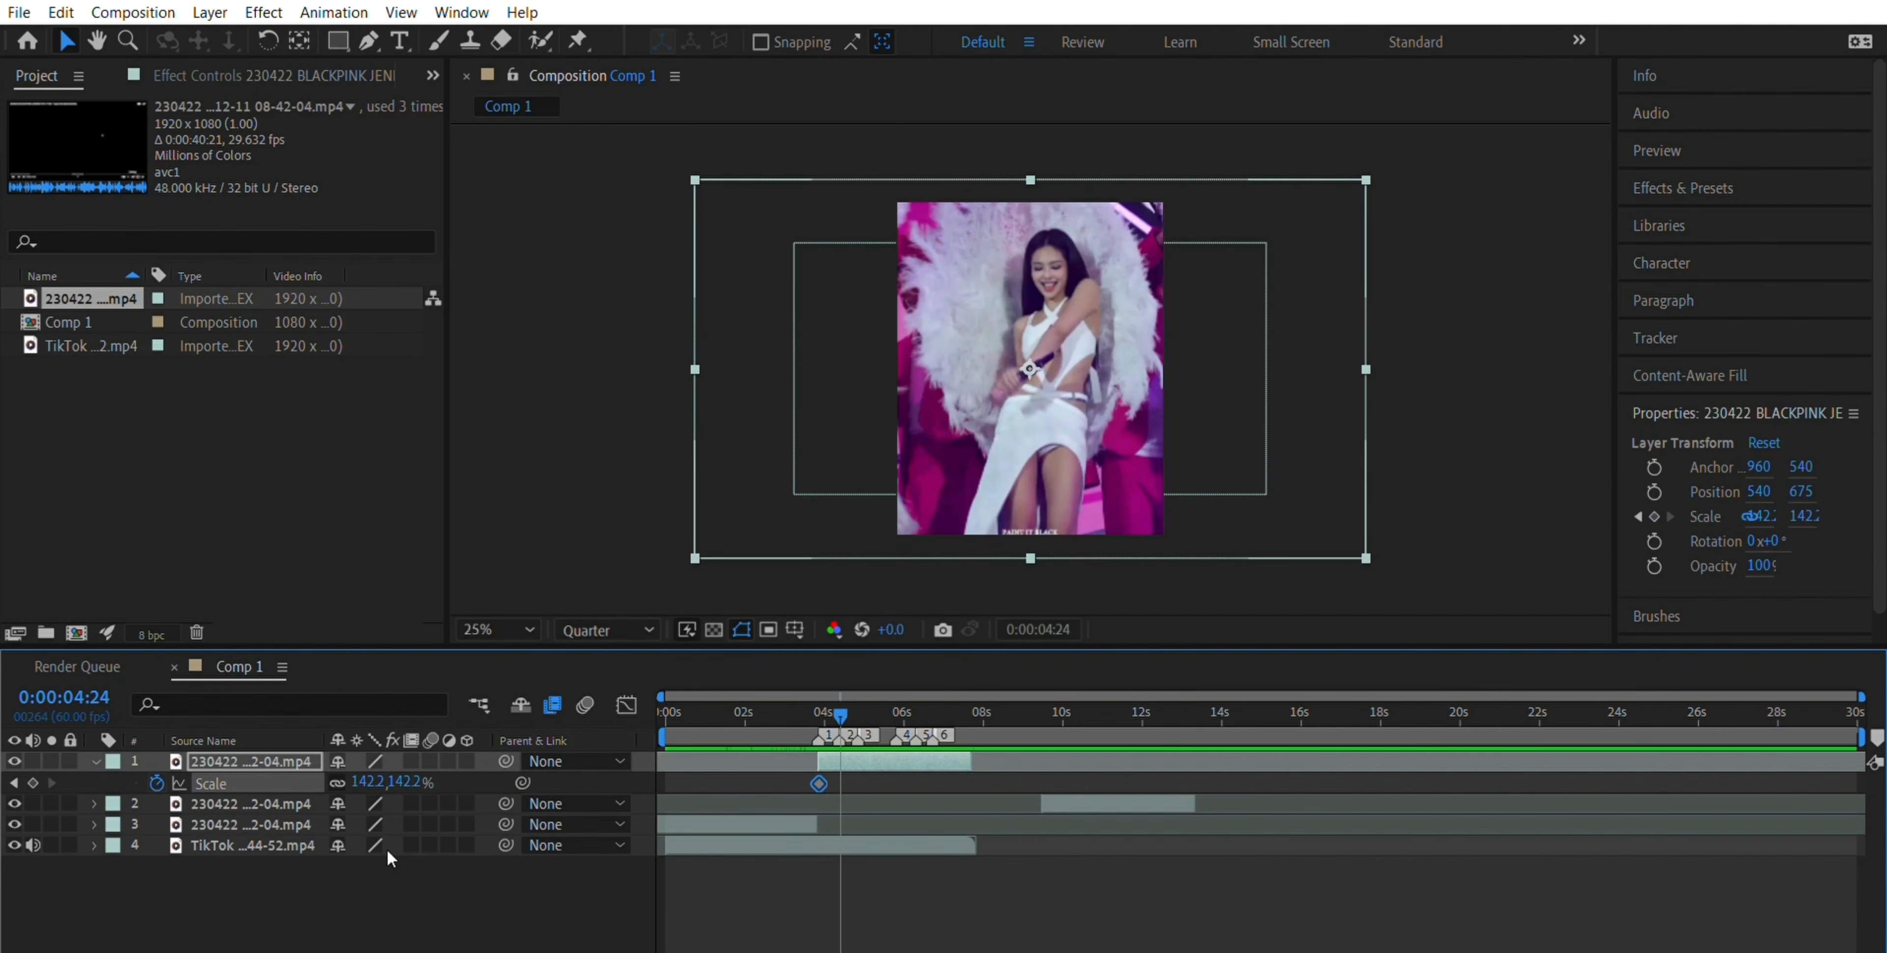
click(32, 782)
drag(407, 782, 441, 766)
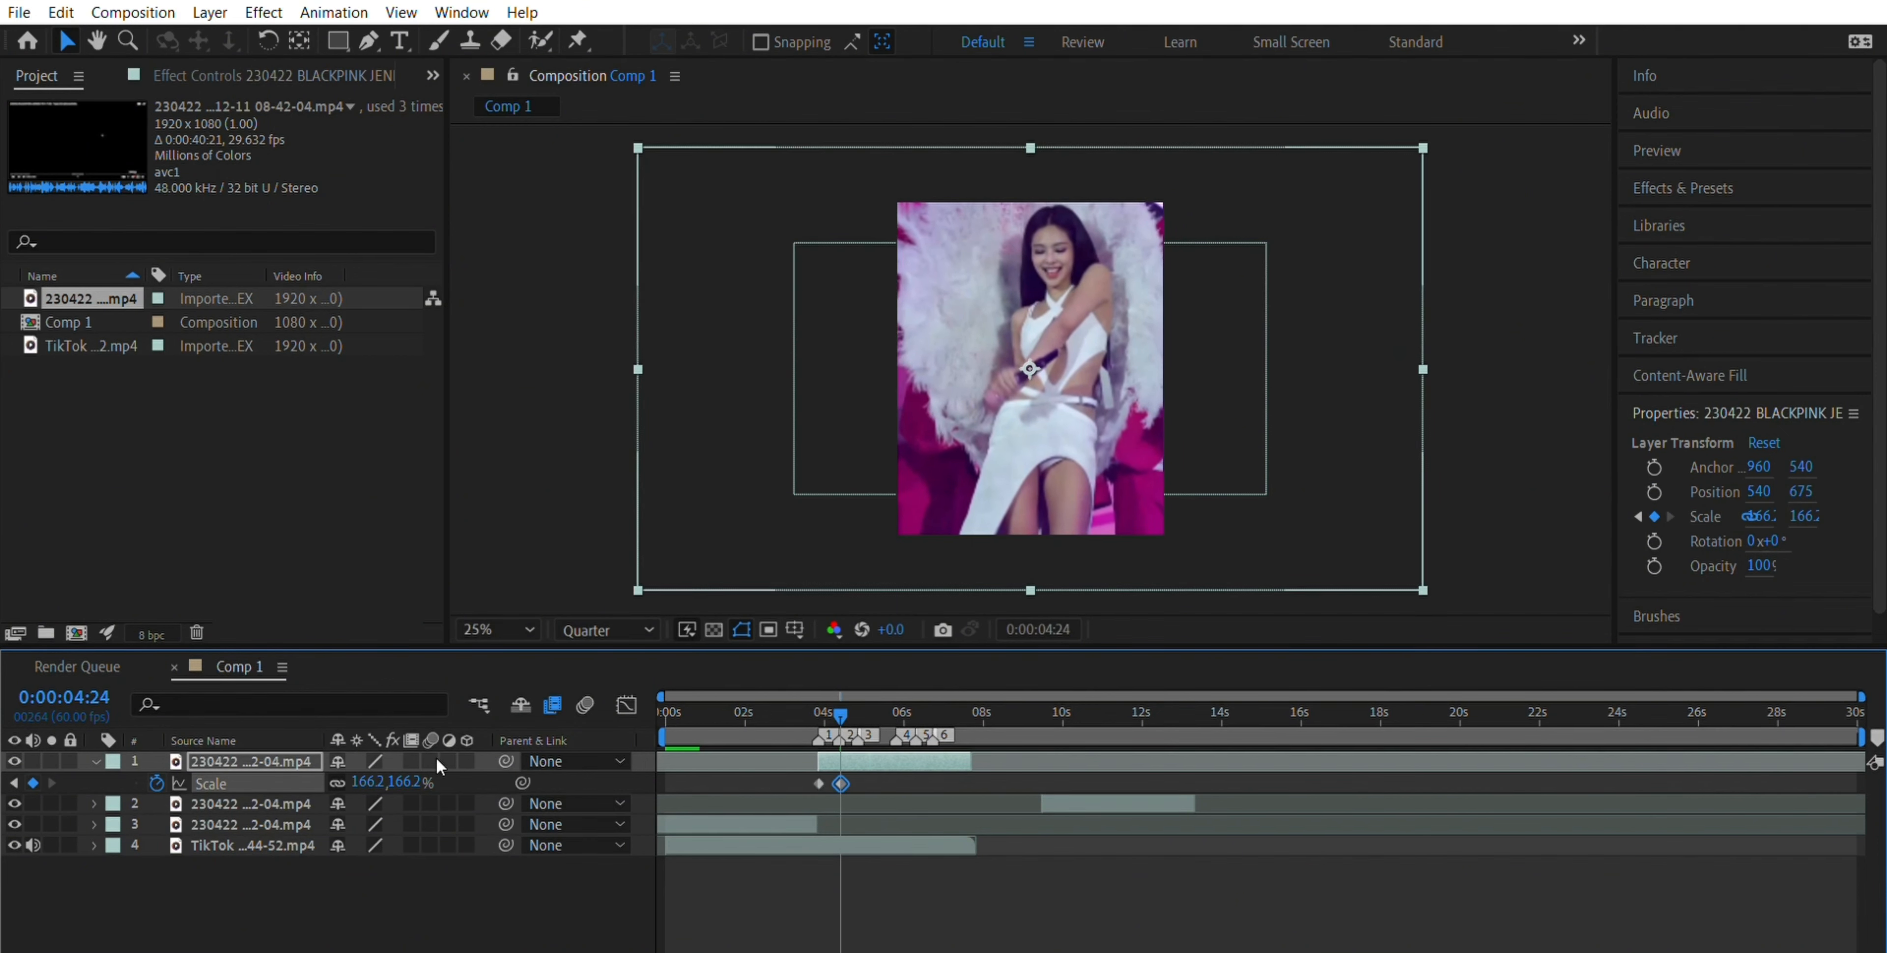
- Add a scale keyframe of 131% to the top clip at 0:00:04:50
drag(843, 694, 858, 695)
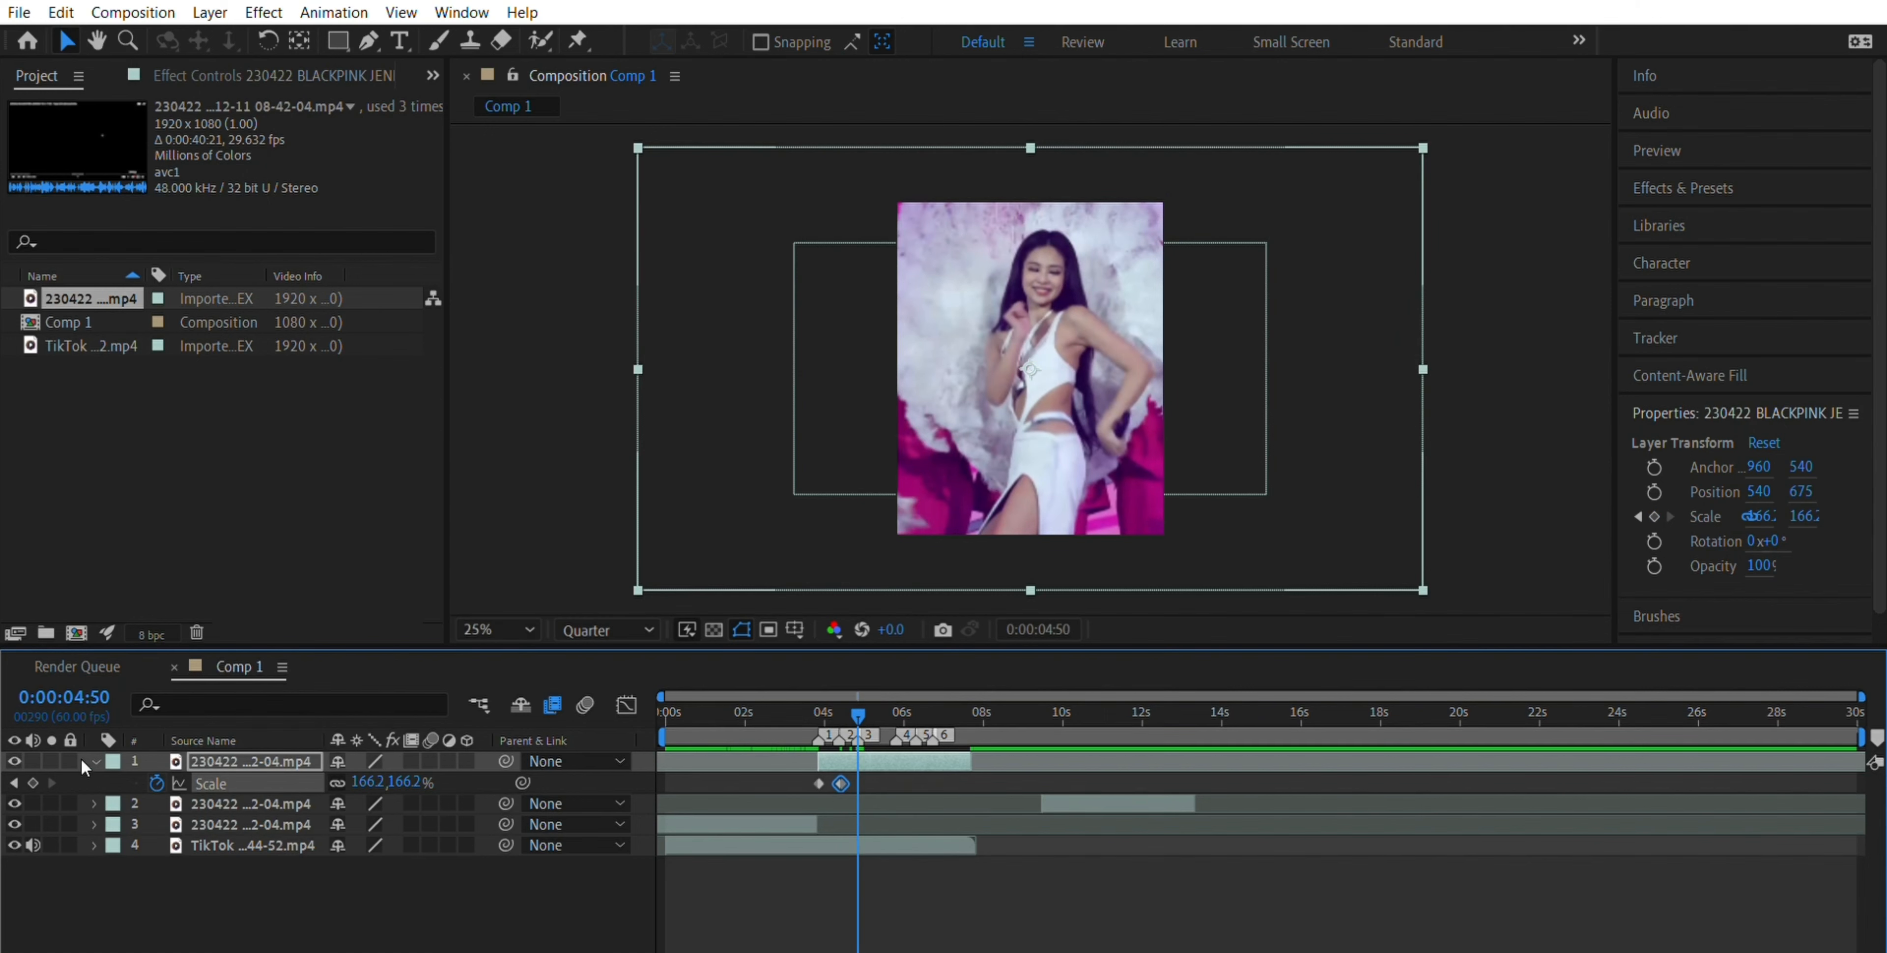
click(33, 782)
click(405, 782)
text(131)
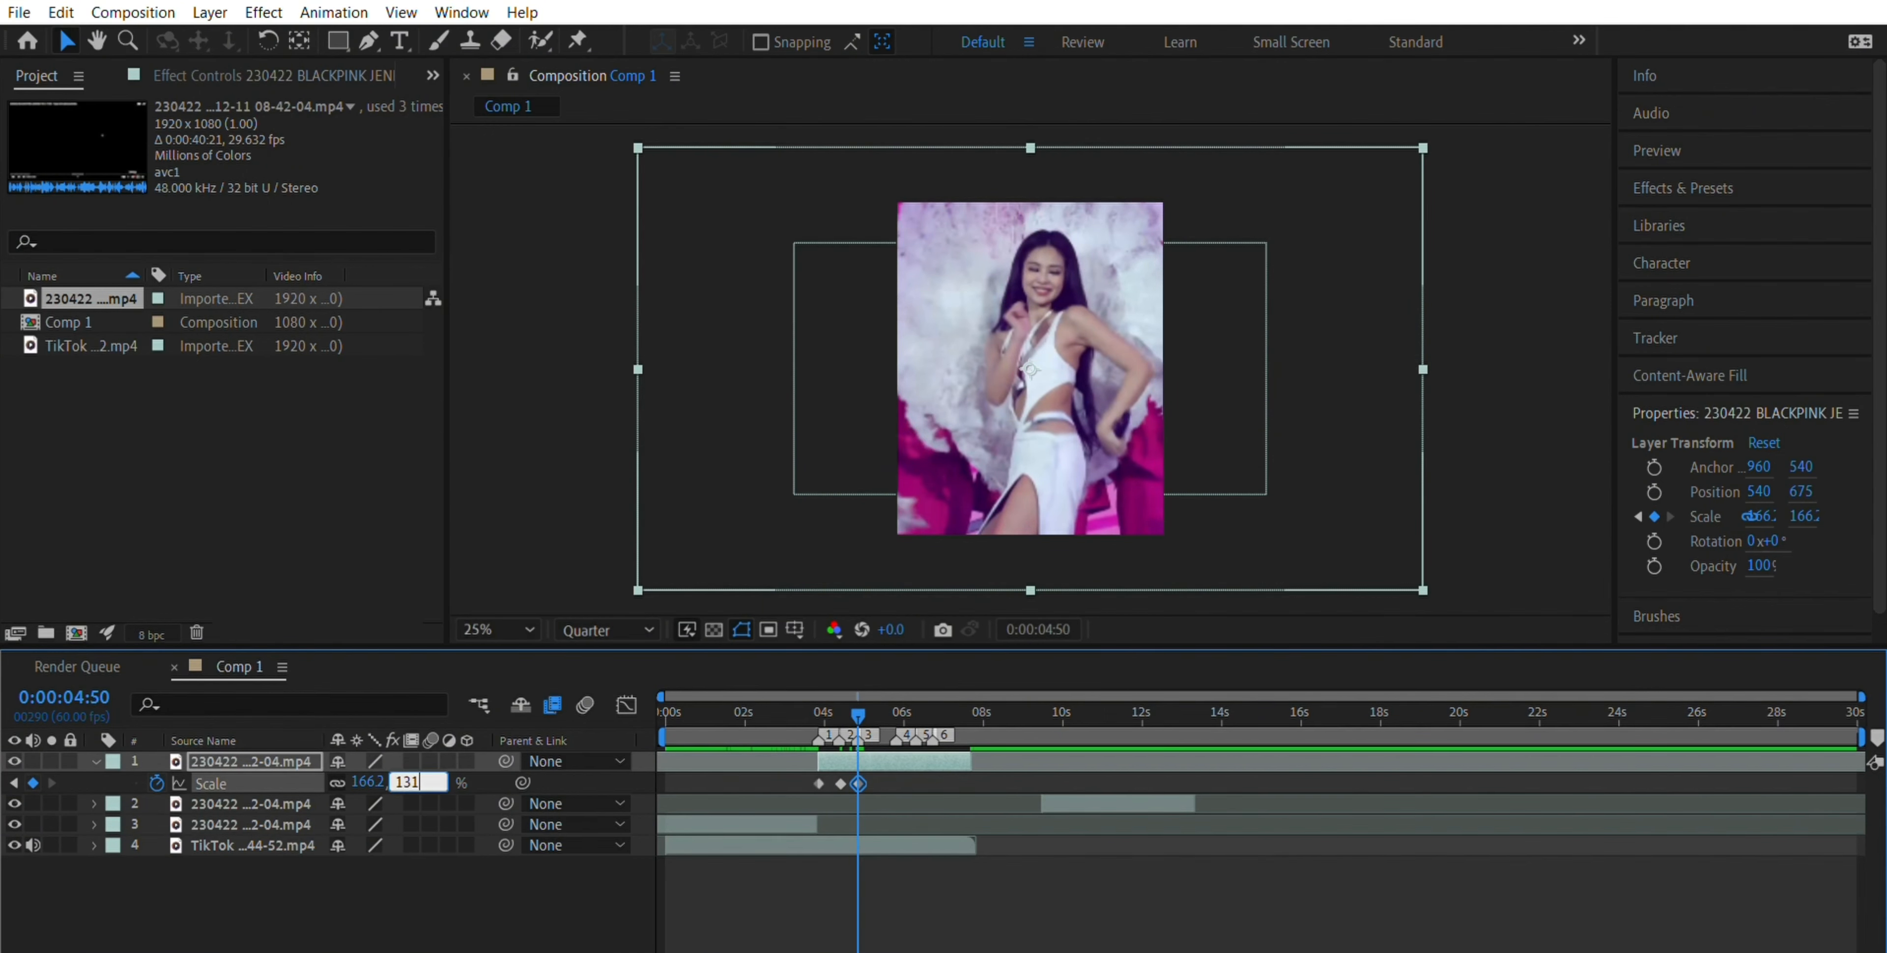
key(Return)
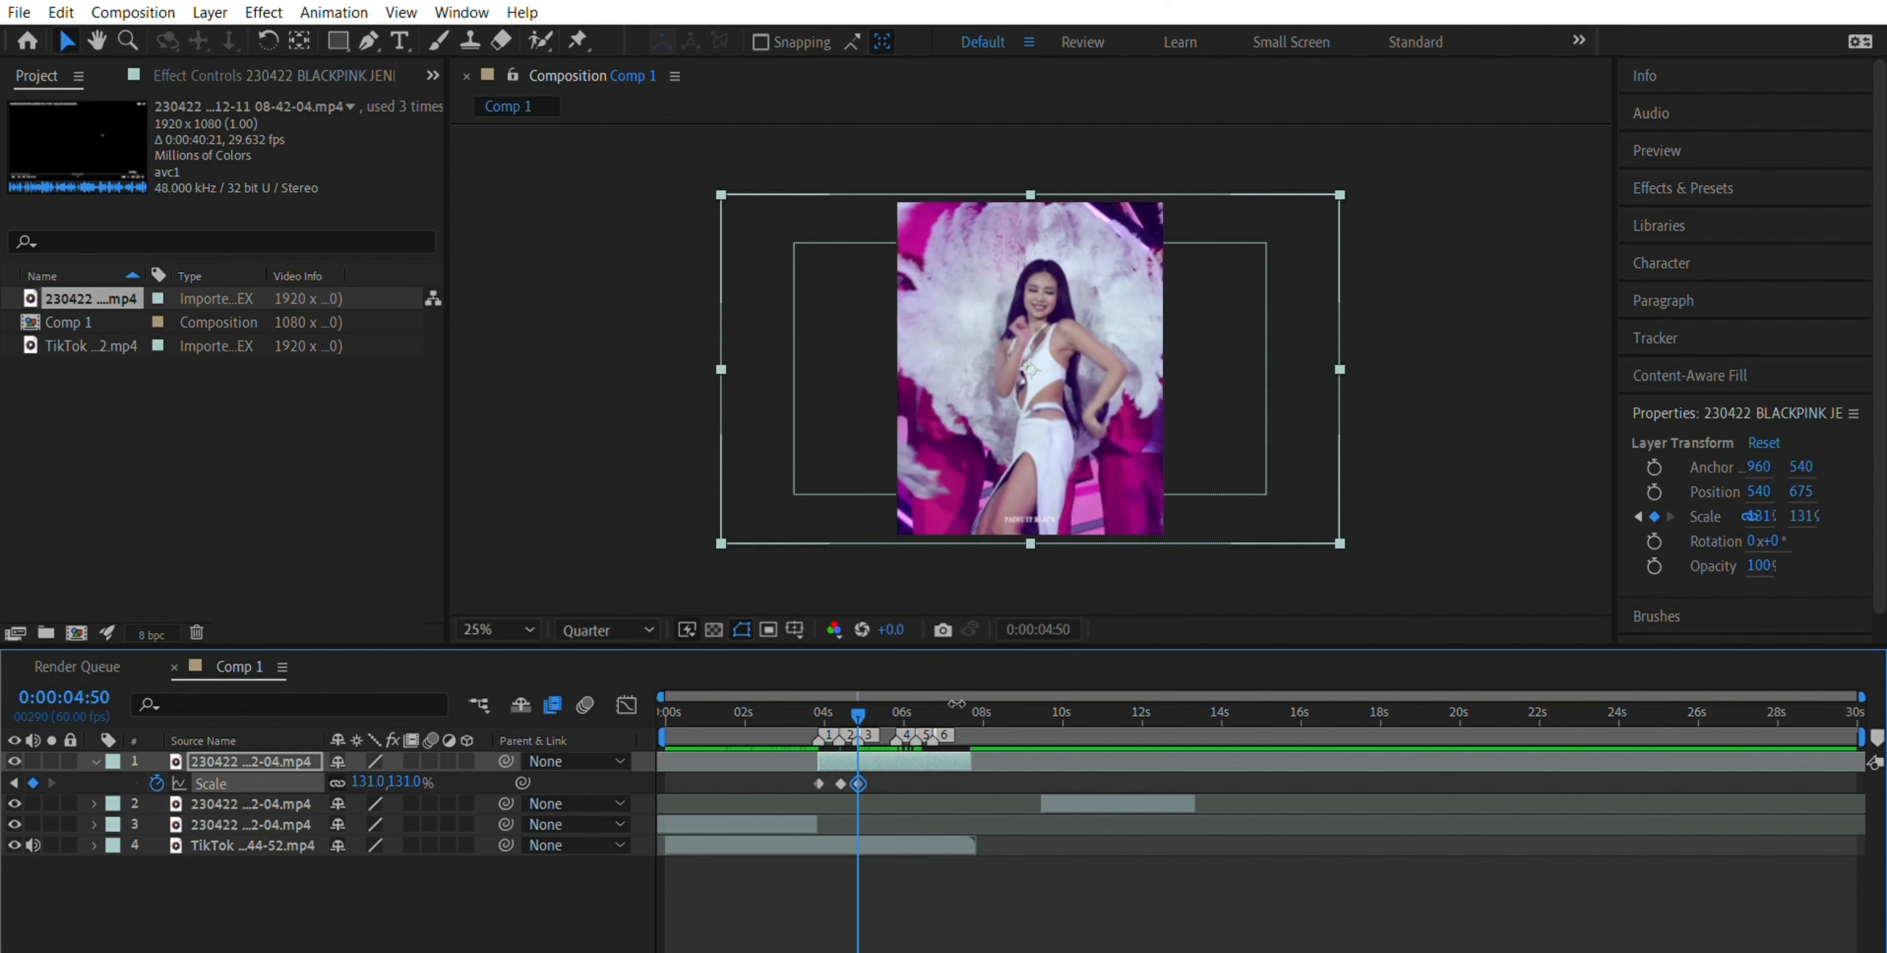
- Add scale keyframes to the top clip: 157% at 0:00:05:16 and 131% at 0:00:05:47
drag(865, 702, 883, 701)
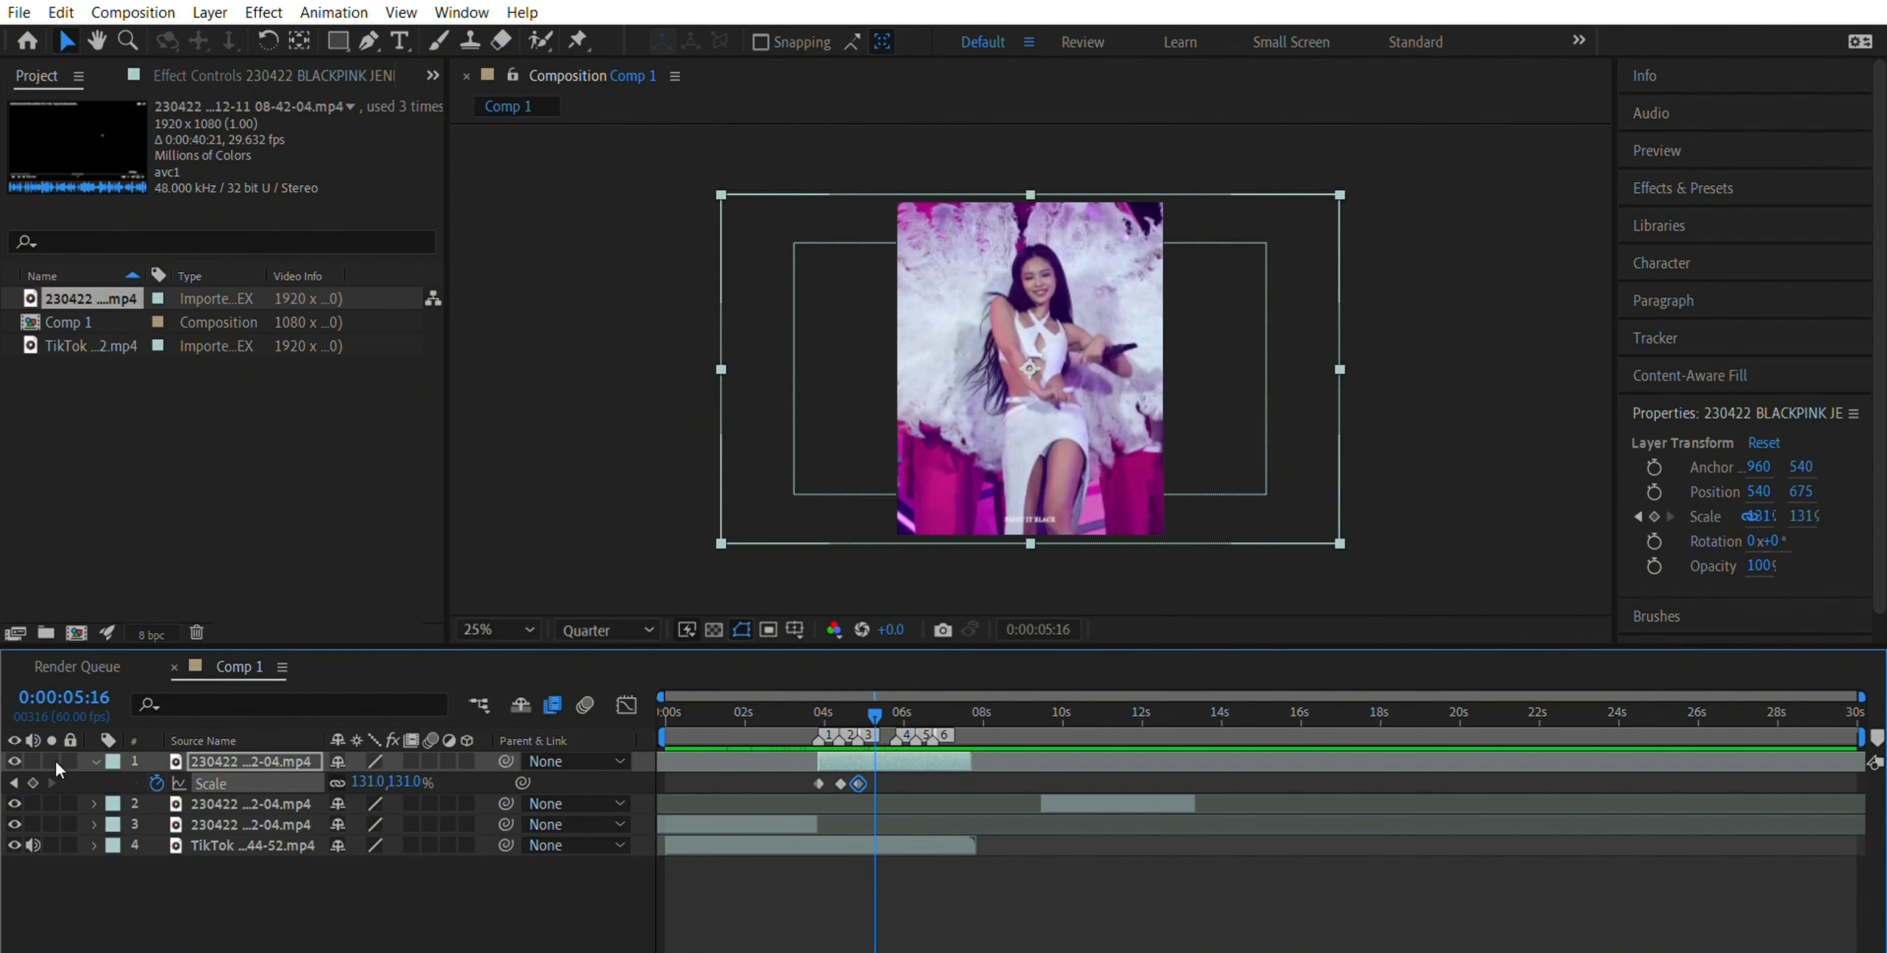
drag(406, 781, 446, 767)
drag(875, 714, 896, 715)
click(33, 782)
click(406, 782)
text(131)
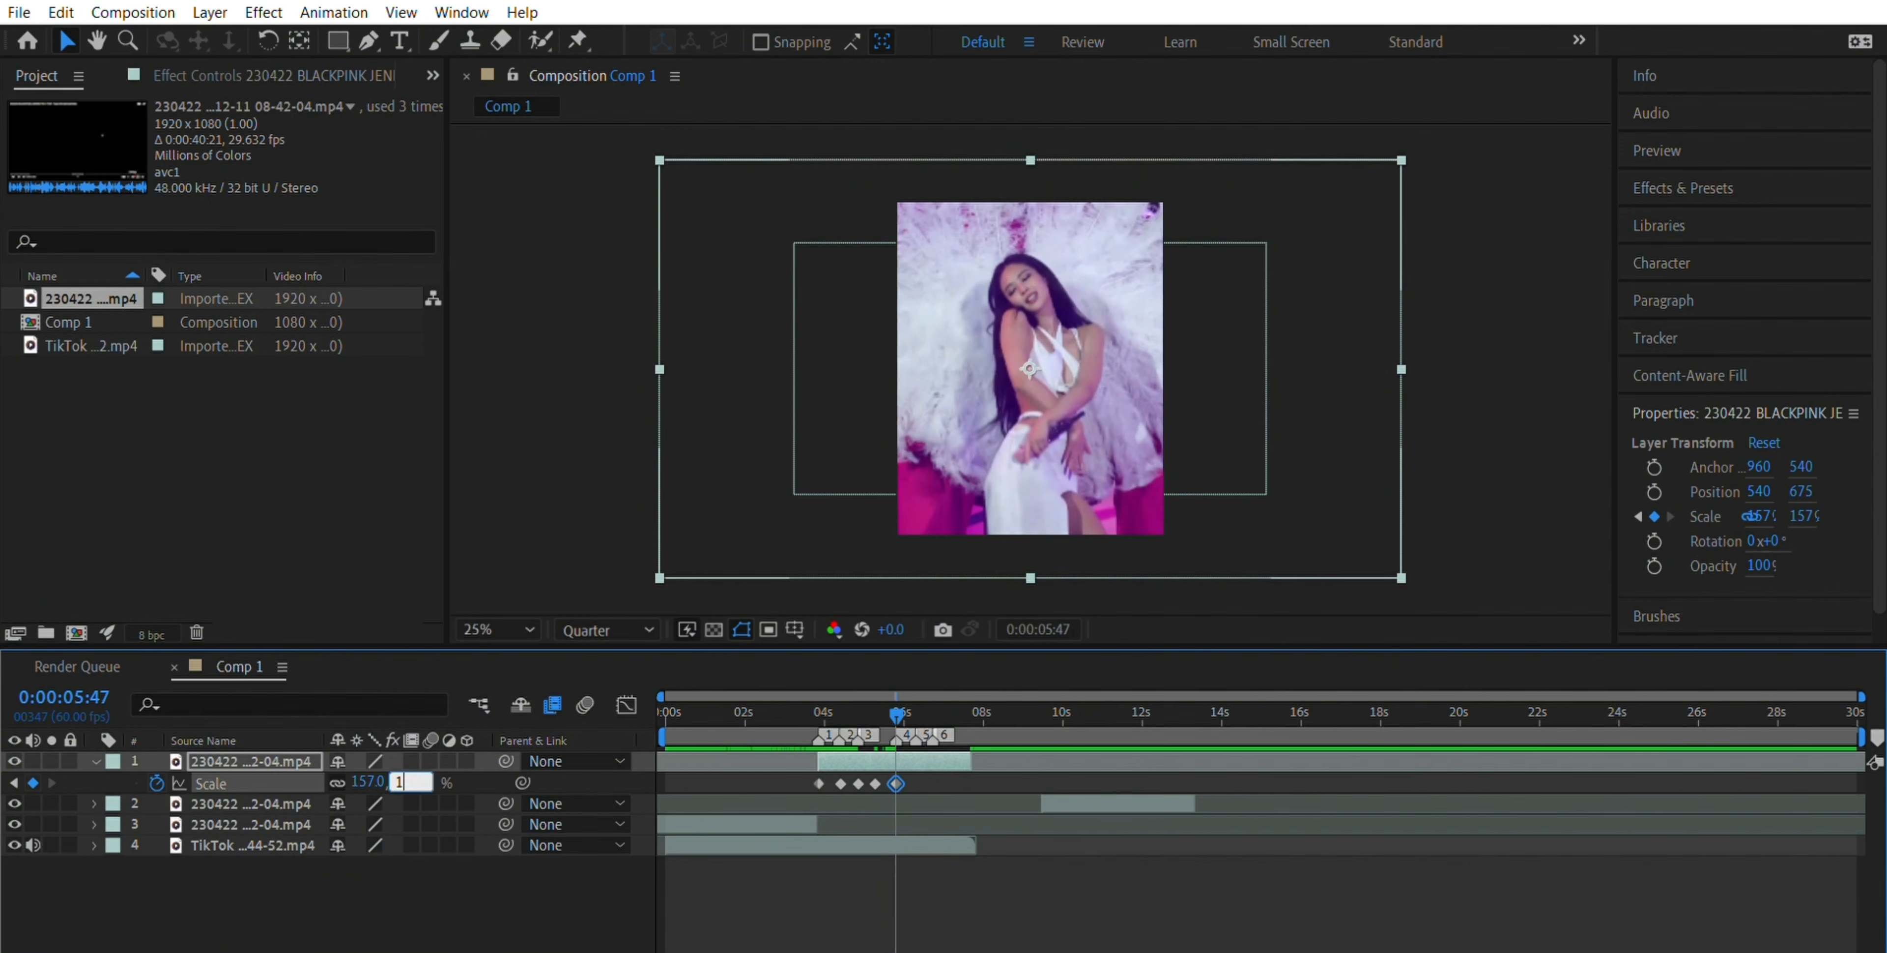
key(Return)
- Keyframe the top clip's scale through the remaining beats, alternating an enlarged value with 131% and enlarging it again near the clip's end
click(916, 711)
click(33, 783)
drag(367, 781, 408, 771)
drag(919, 714, 958, 697)
click(372, 782)
text(131)
key(Return)
drag(372, 781, 398, 774)
- Play back the top clip's scale animation from 0:00:03:39
drag(959, 709, 811, 712)
key(space)
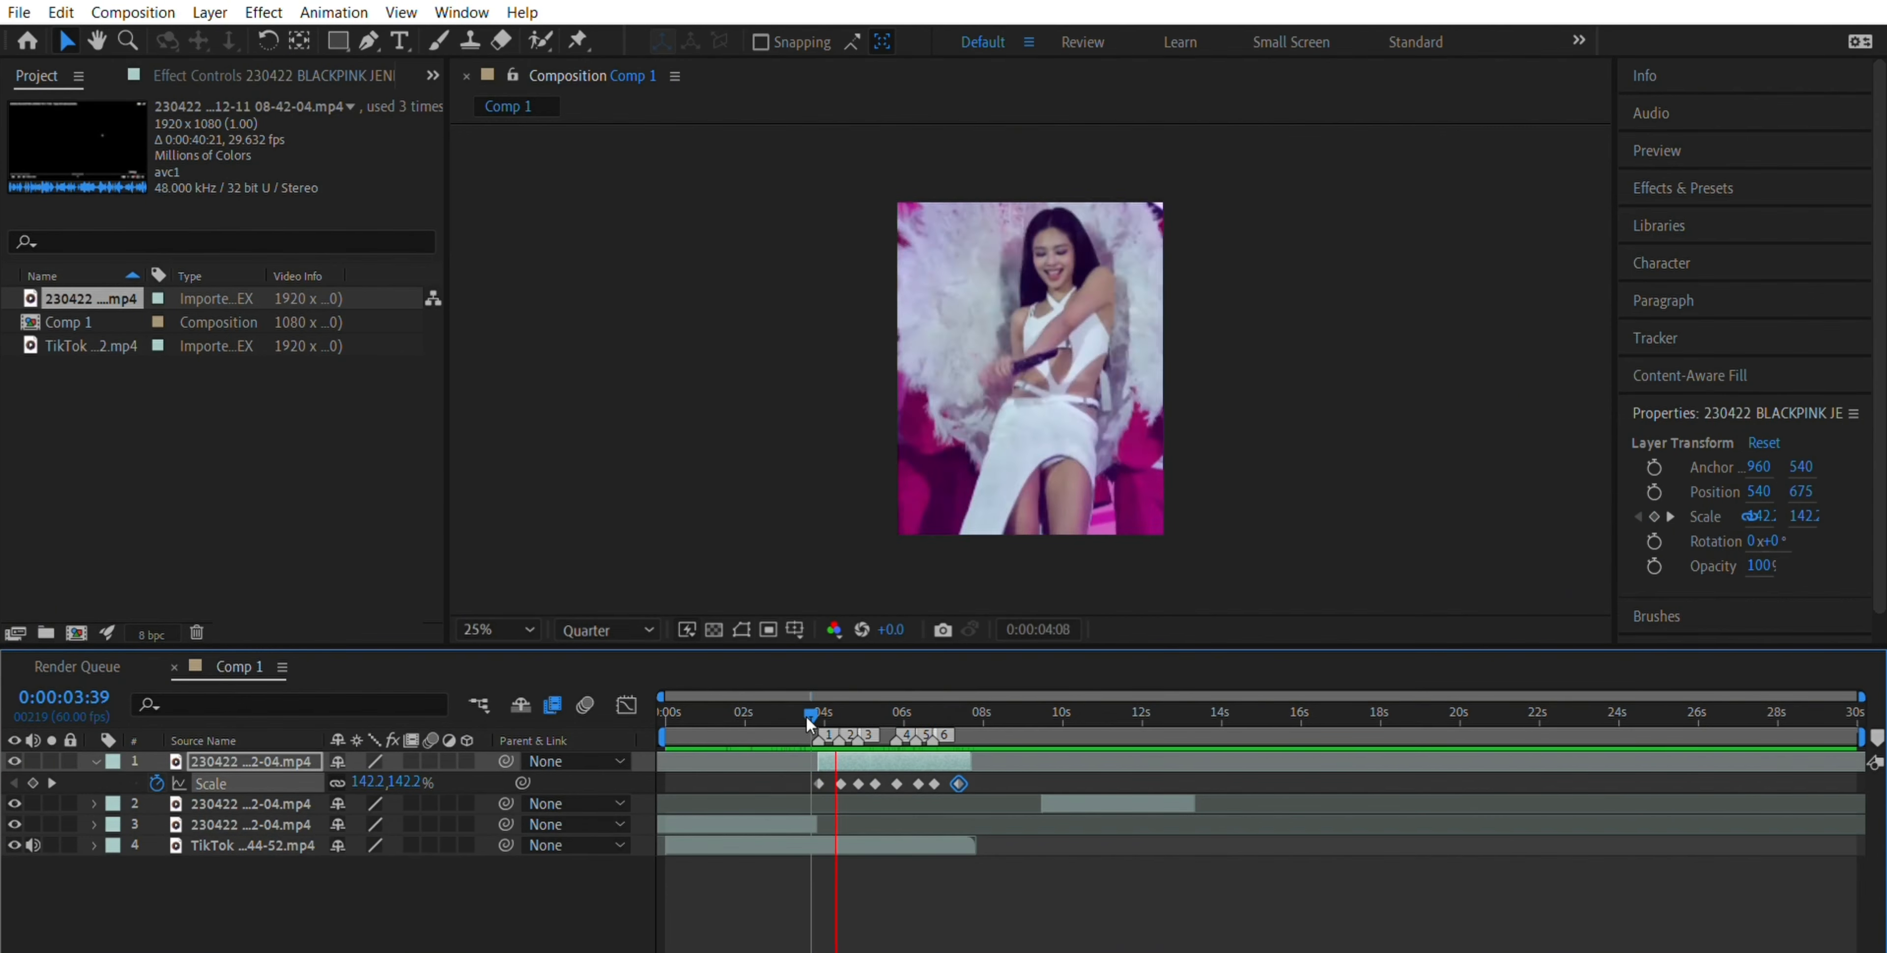
key(space)
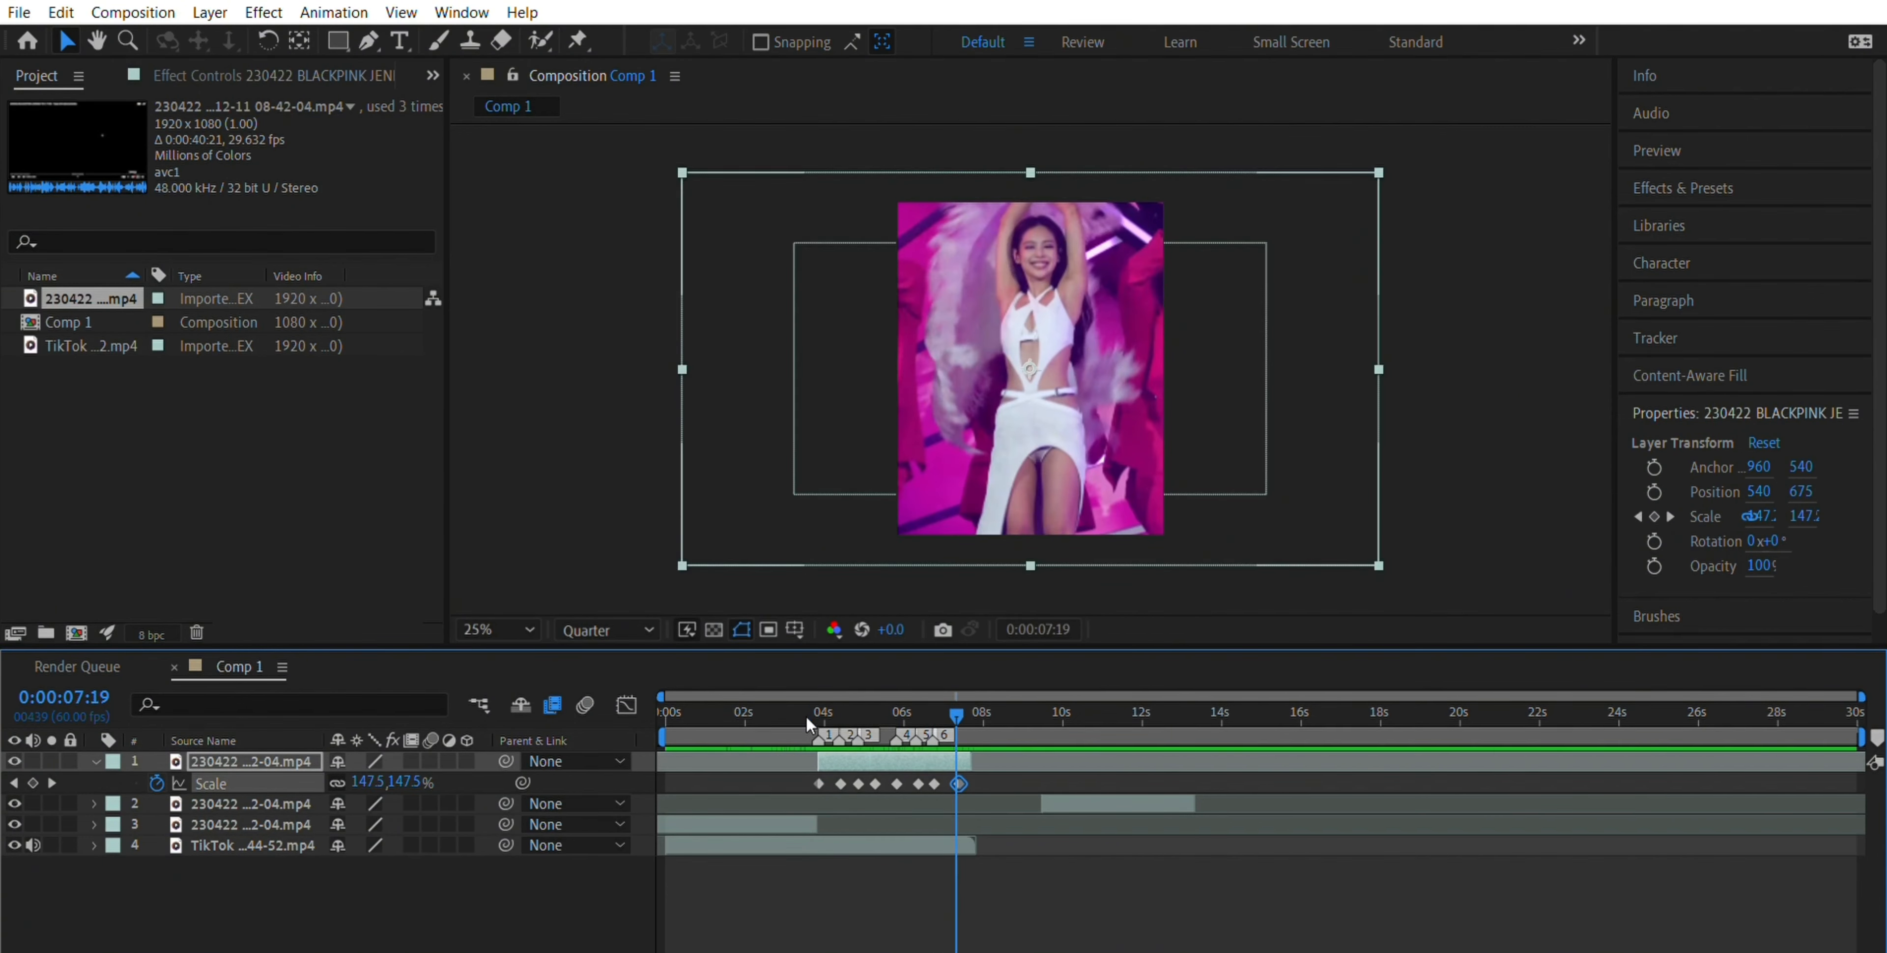
- Apply Easy Ease to all of the top clip's scale keyframes and preview the smoothed zooms
drag(1000, 788, 800, 759)
key(F9)
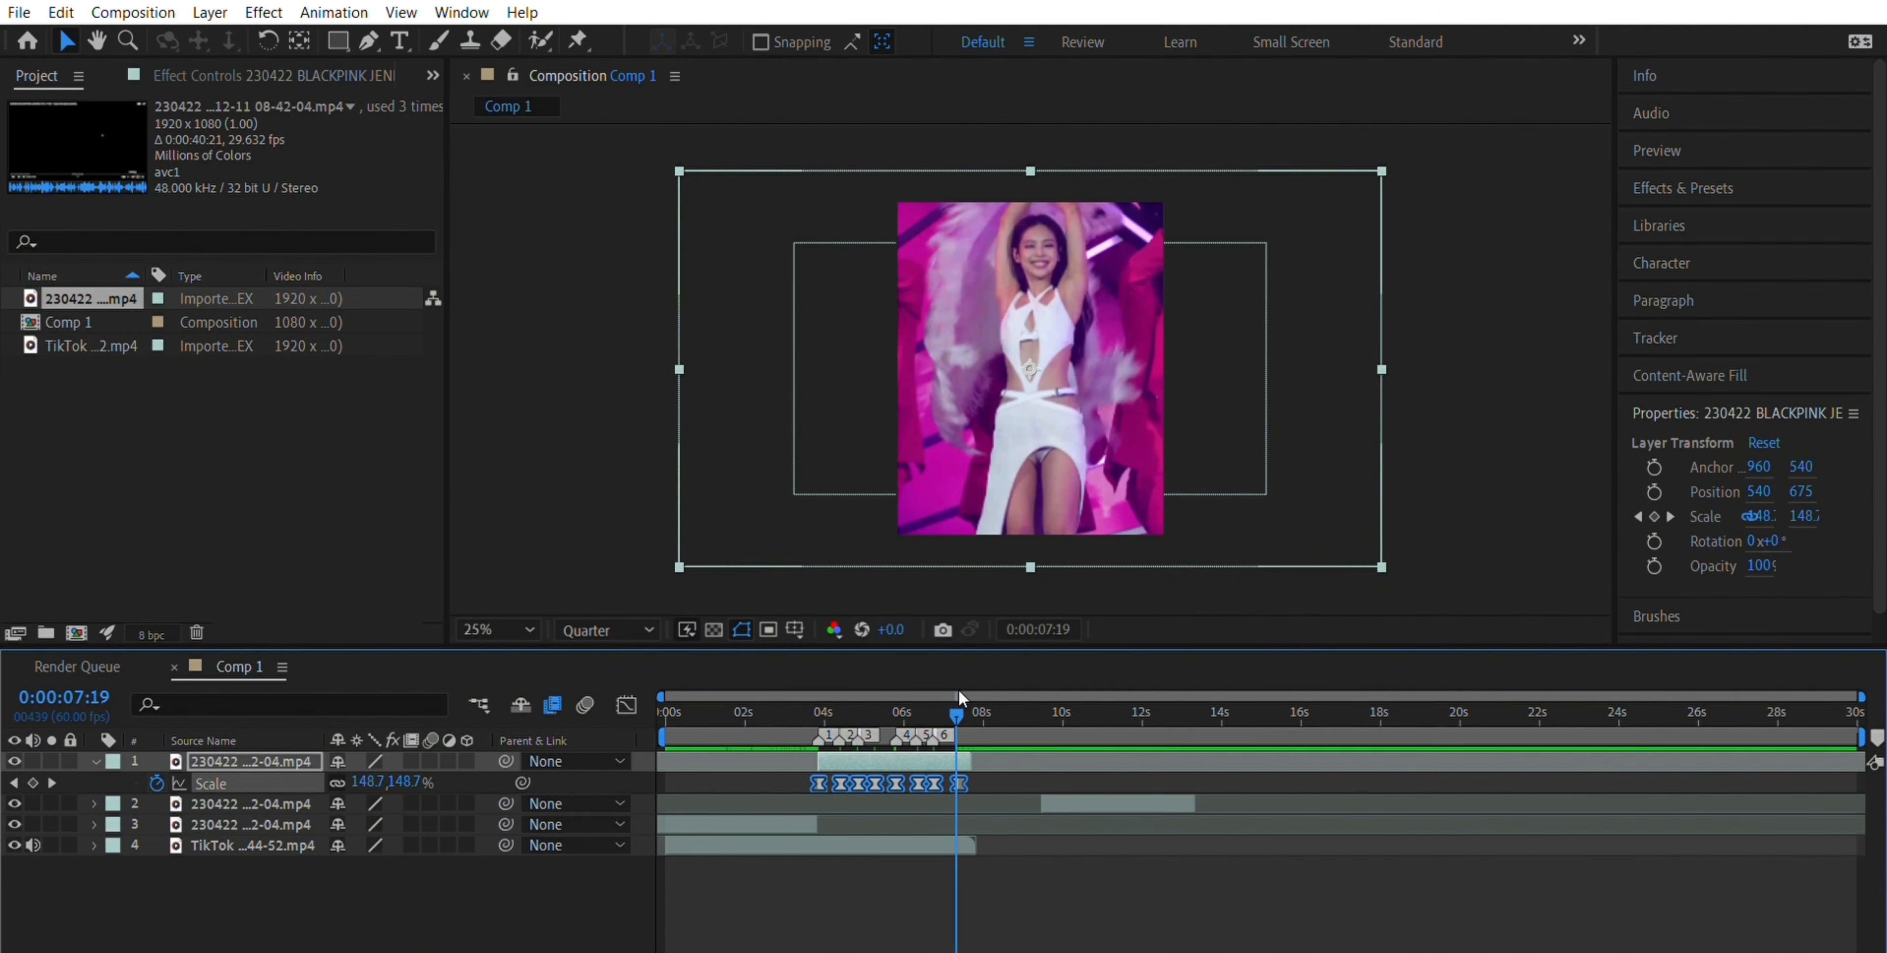
drag(956, 703, 814, 700)
key(space)
key(space)
- Start keyframing the top clip's rotation at 0:00:03:52 with 0° and set it to -7° at 0:00:04:20
click(758, 765)
click(856, 758)
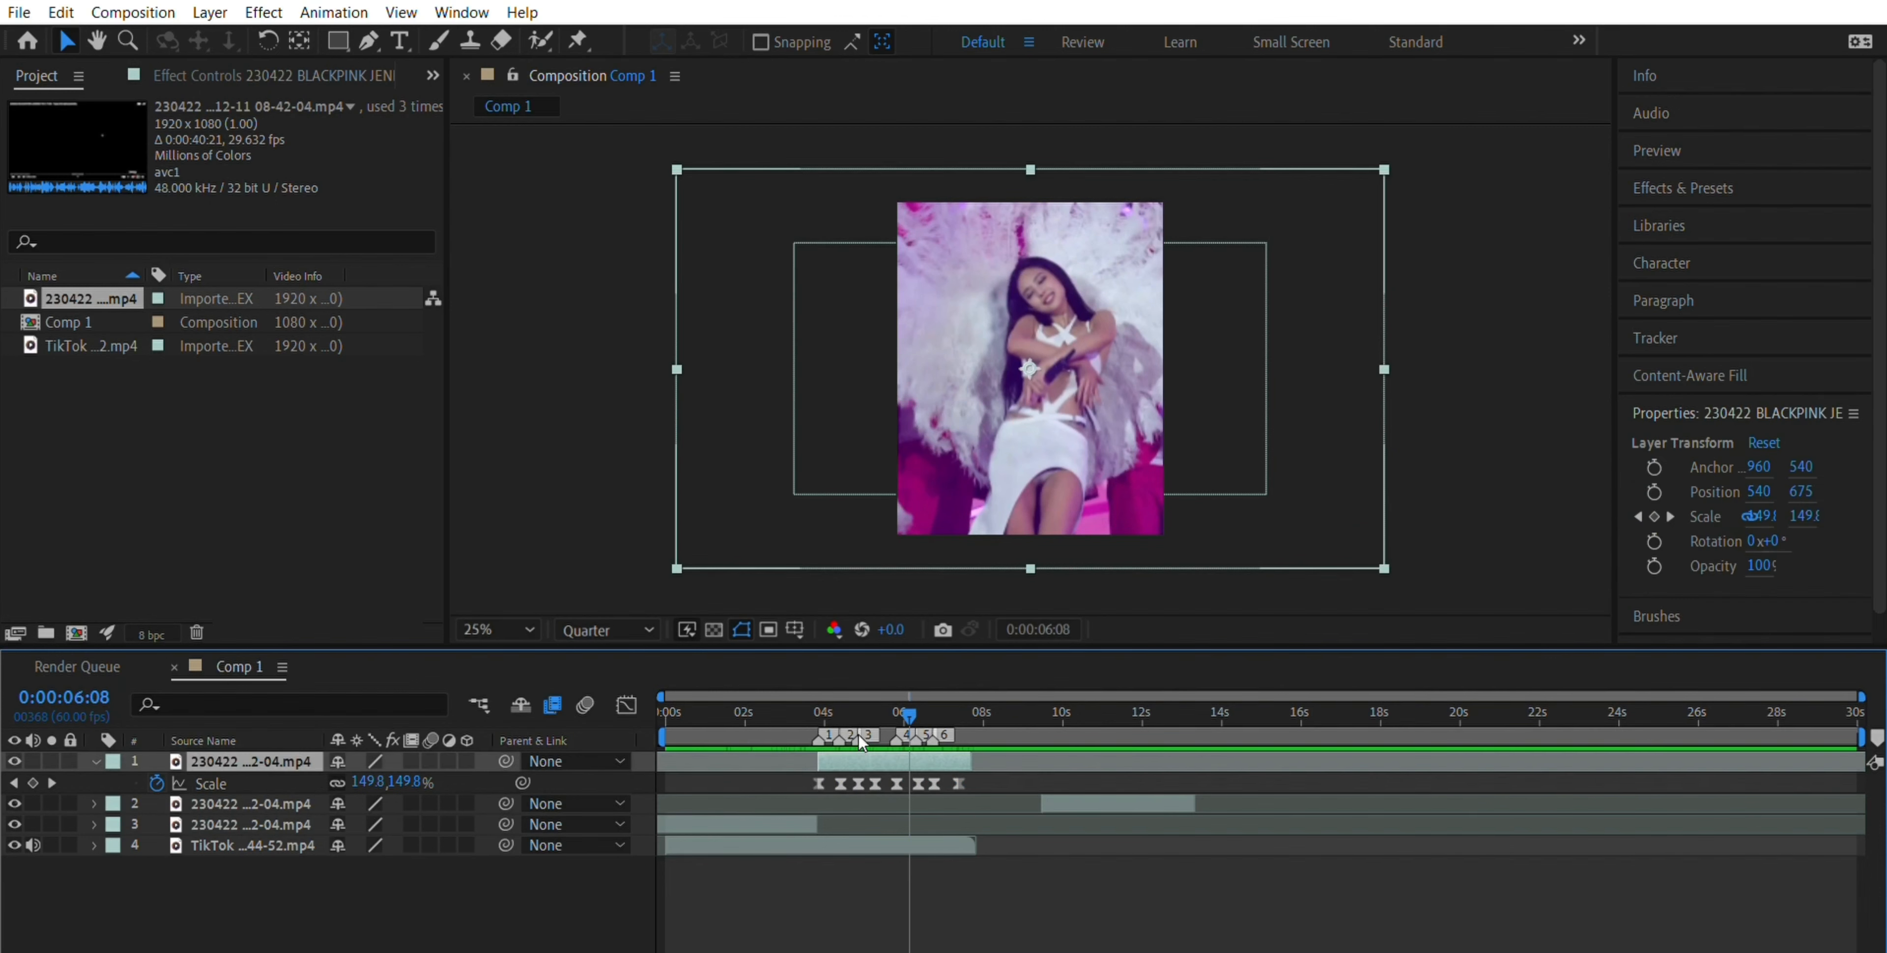
key(r)
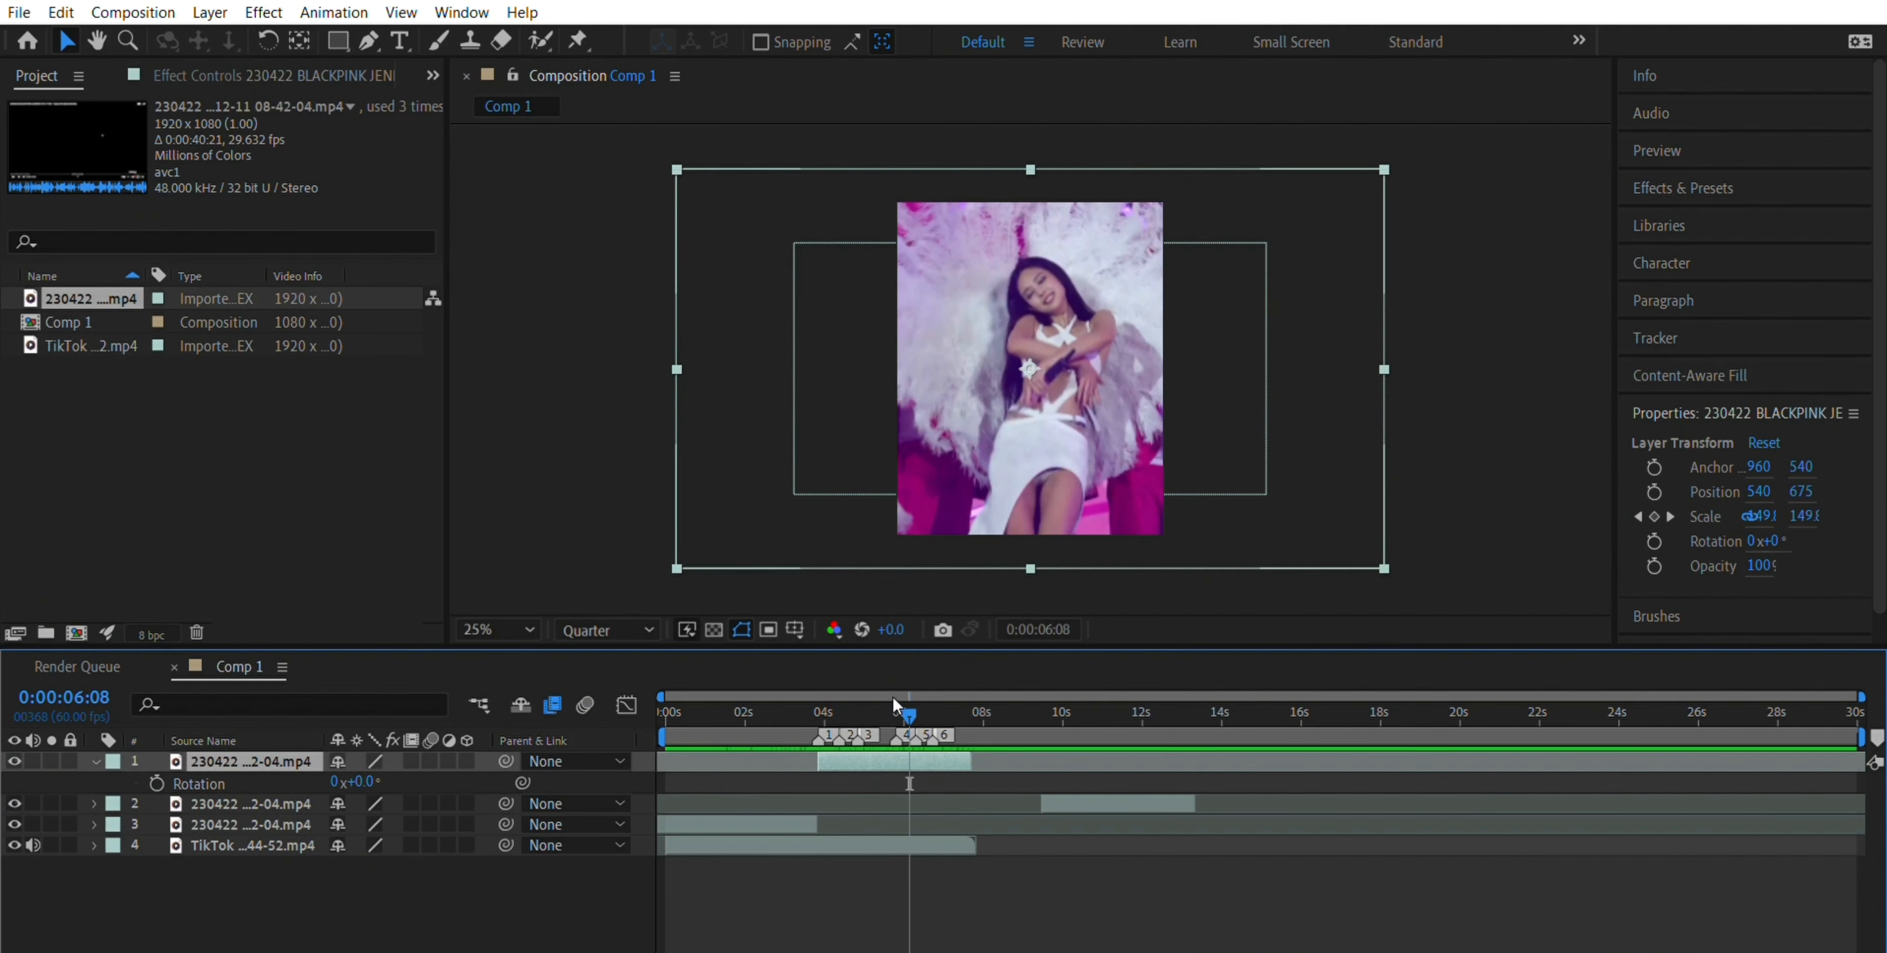
drag(907, 702, 814, 690)
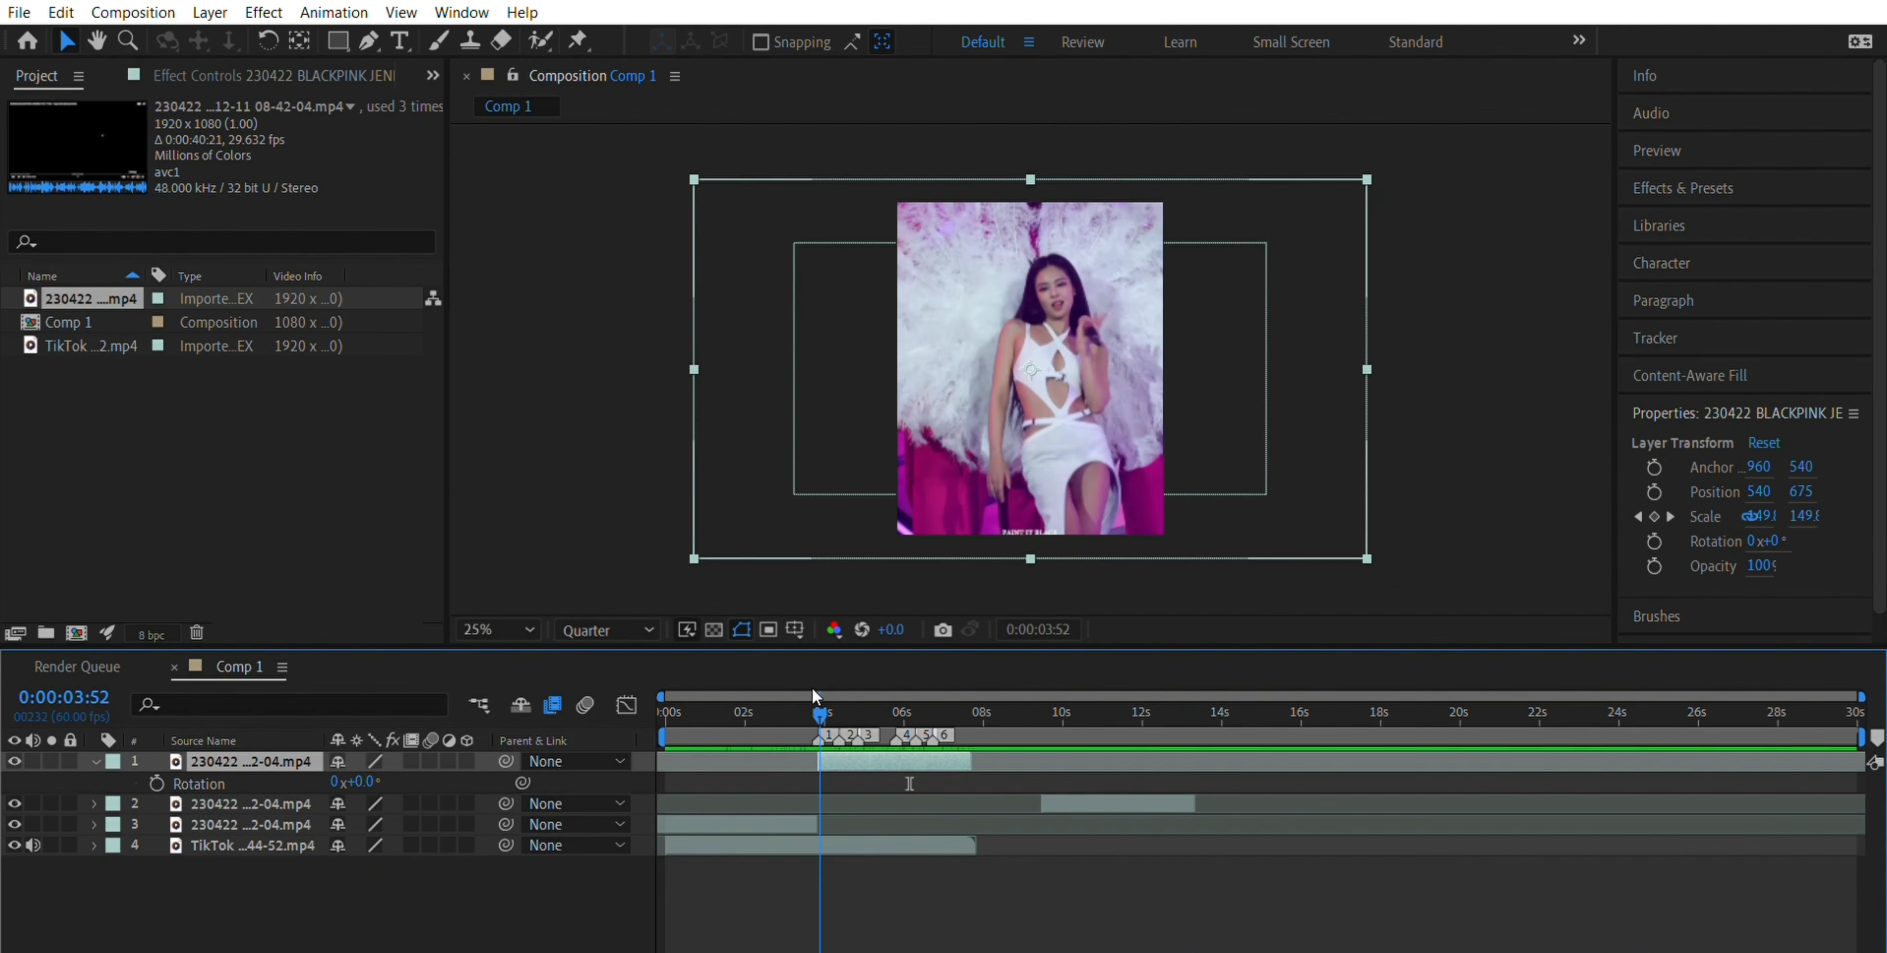
click(156, 783)
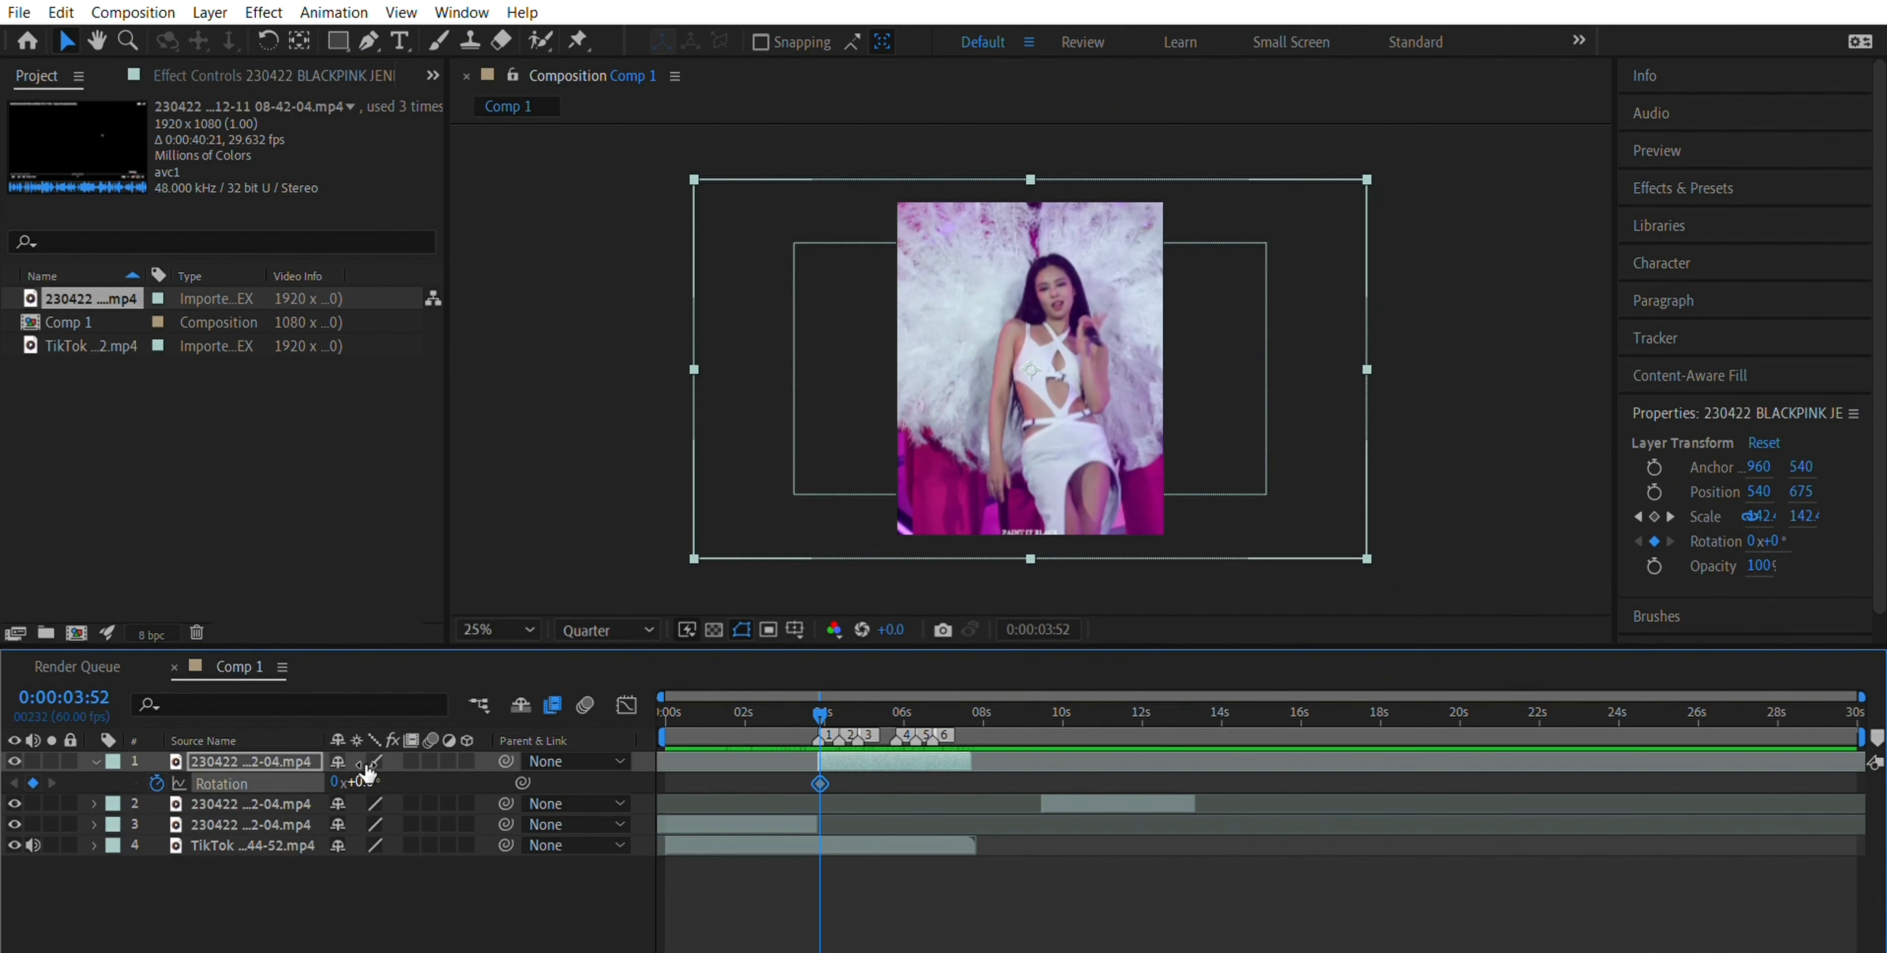
drag(820, 691, 840, 692)
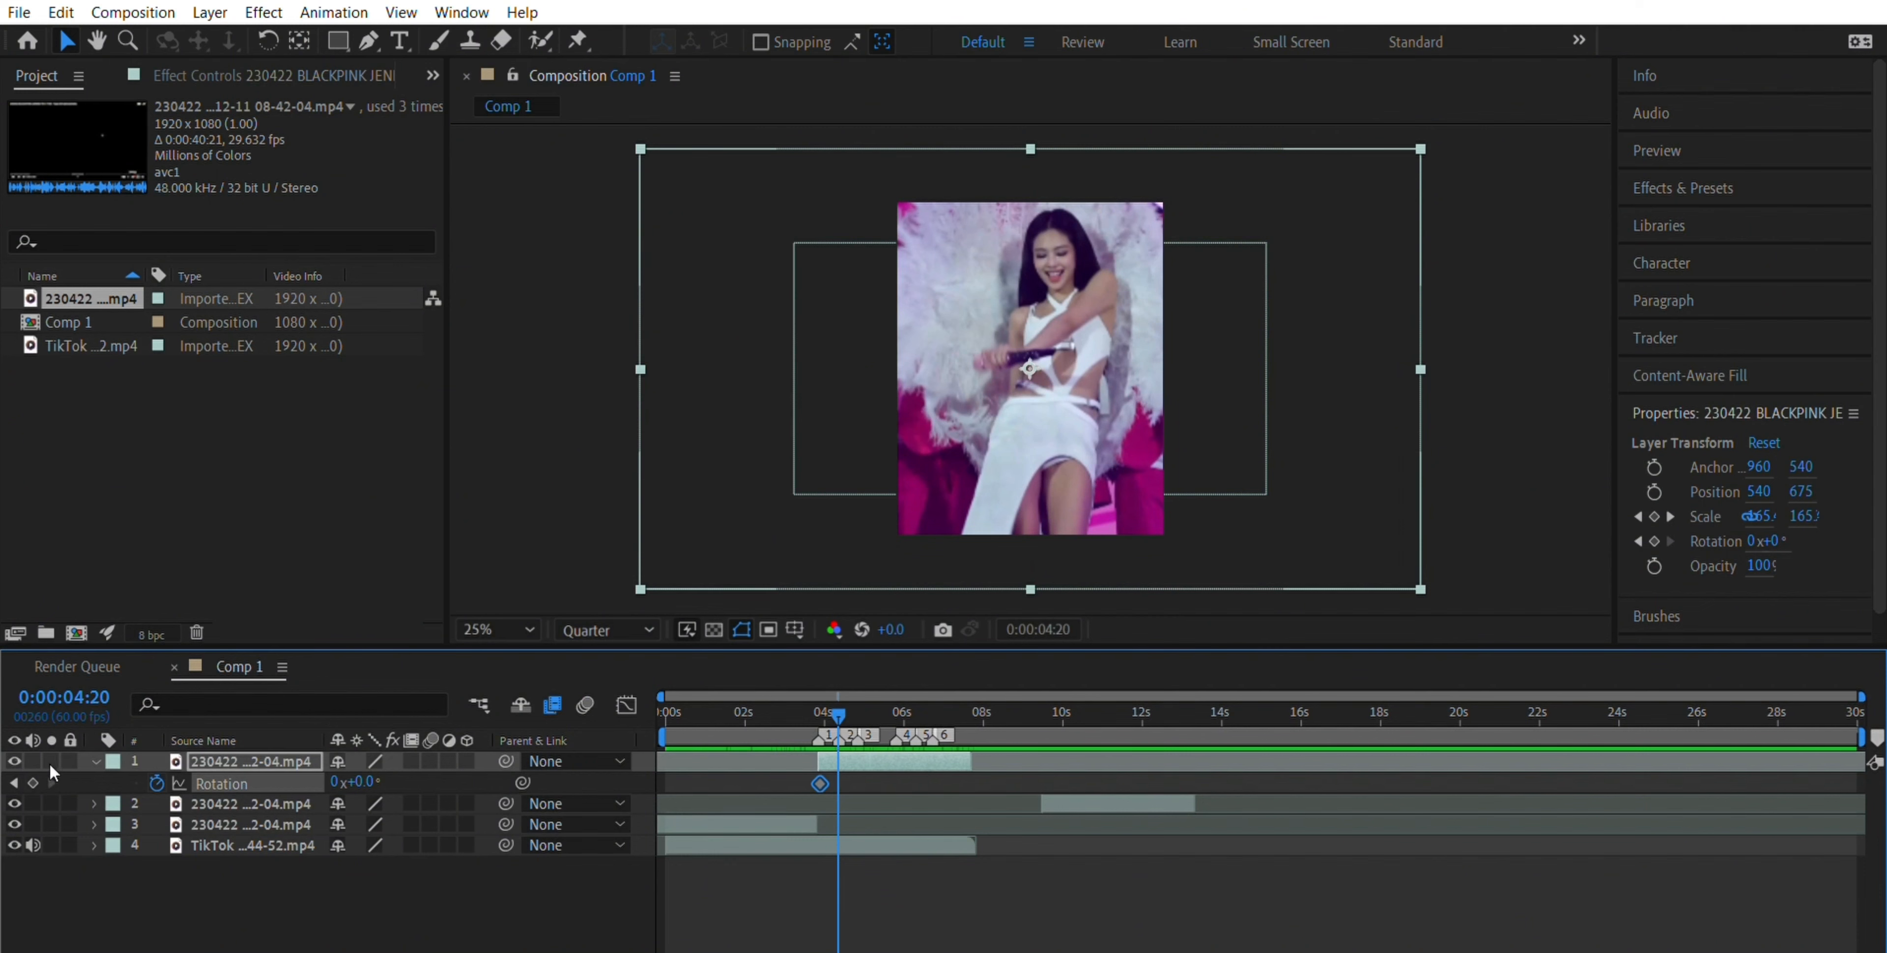
click(33, 783)
mouse_move(364, 769)
mouse_down()
mouse_move(342, 769)
mouse_move(359, 769)
mouse_up()
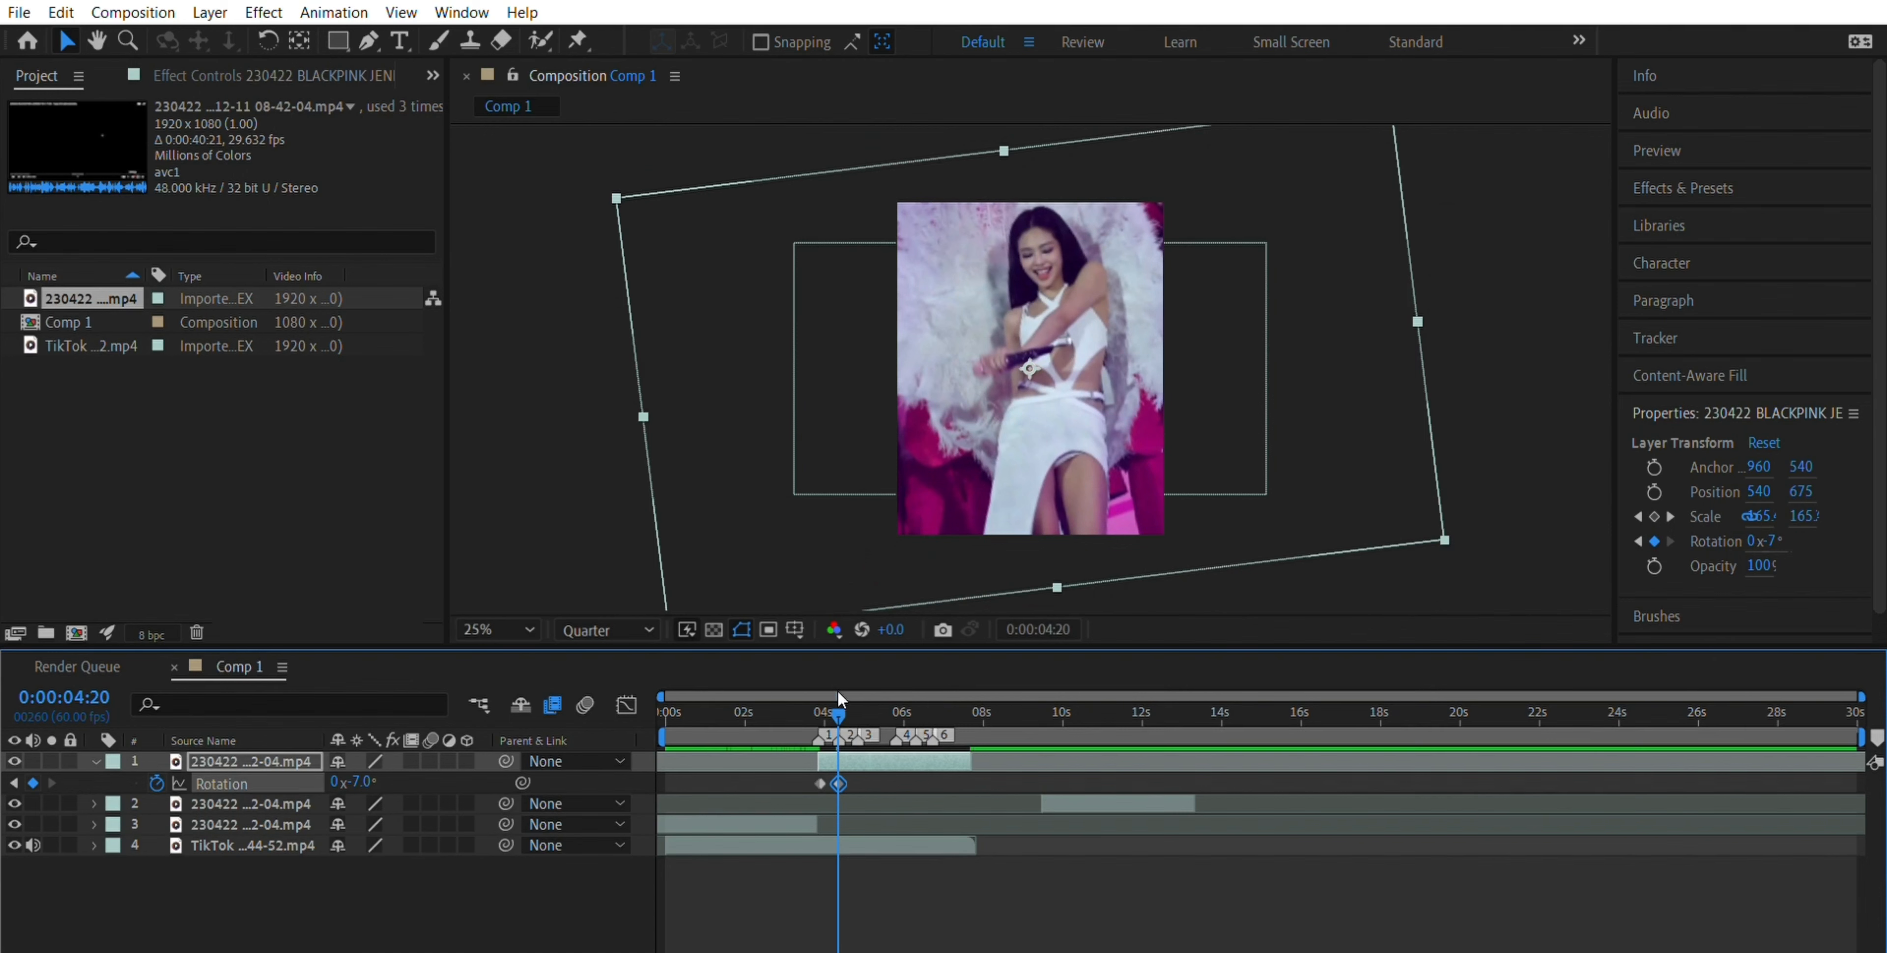
- Add a rotation keyframe of 0° to the top clip at 0:00:04:52
drag(841, 696, 858, 696)
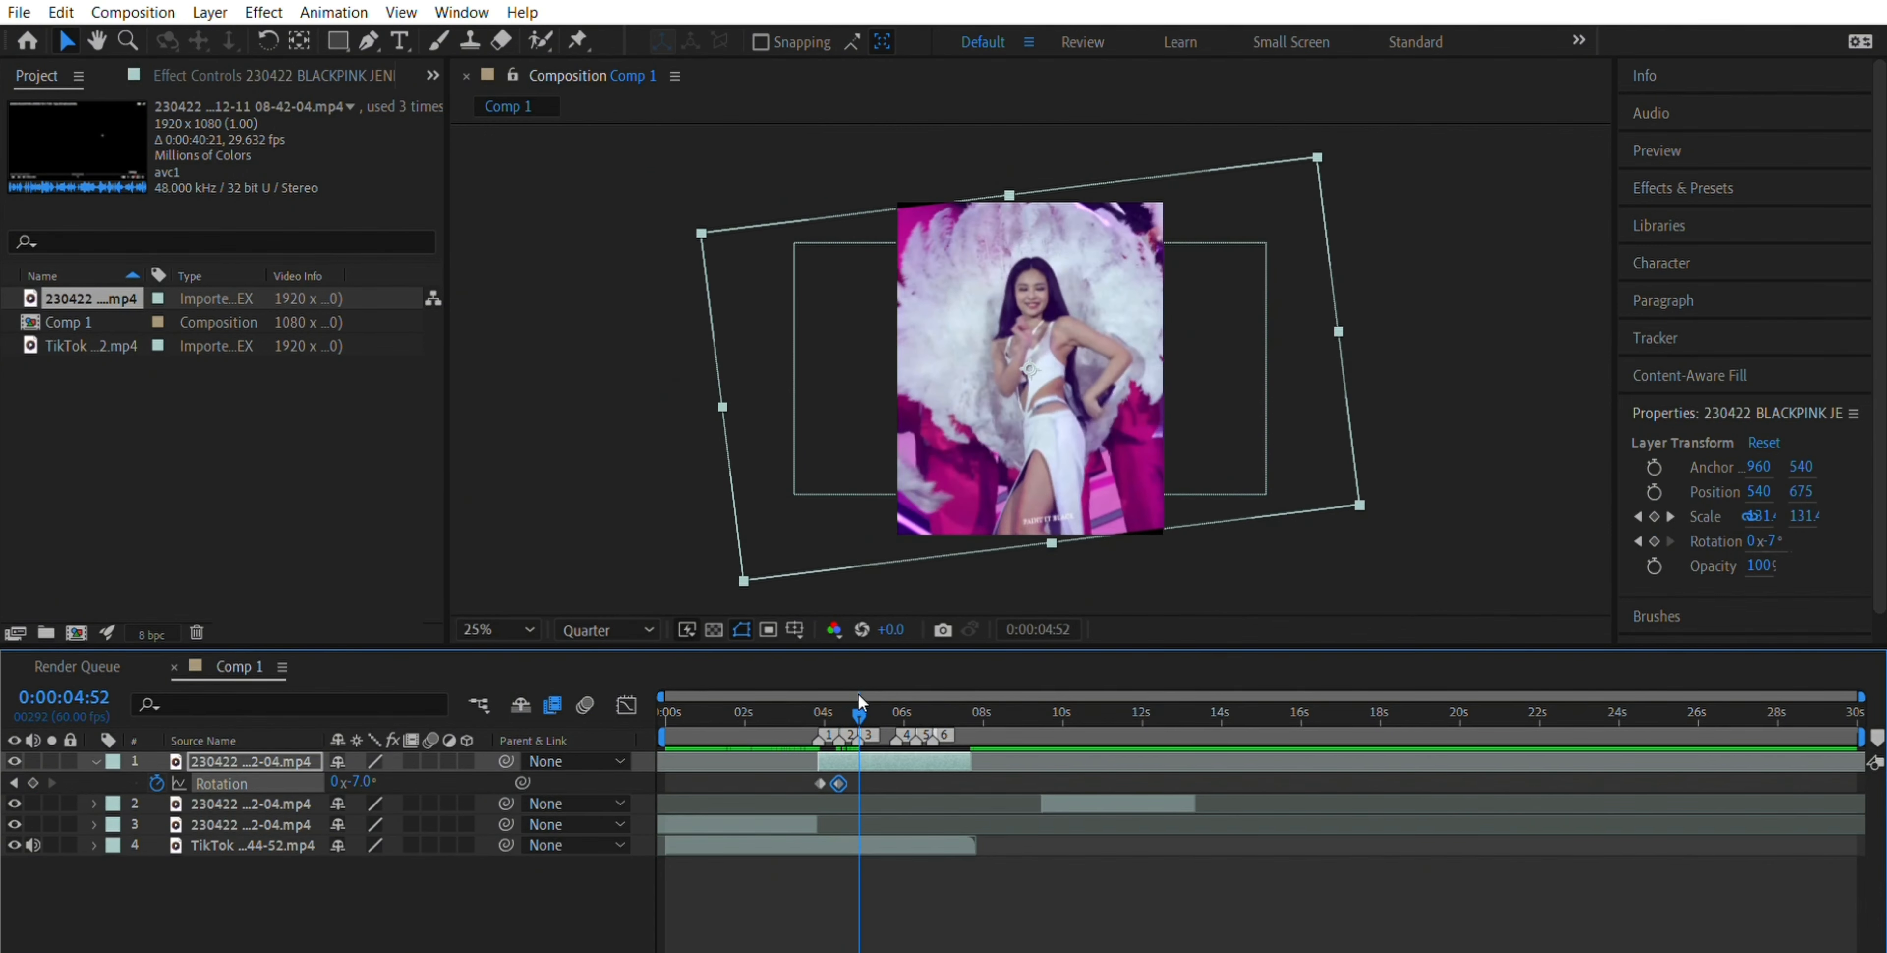
click(32, 782)
click(359, 781)
text(0)
click(923, 761)
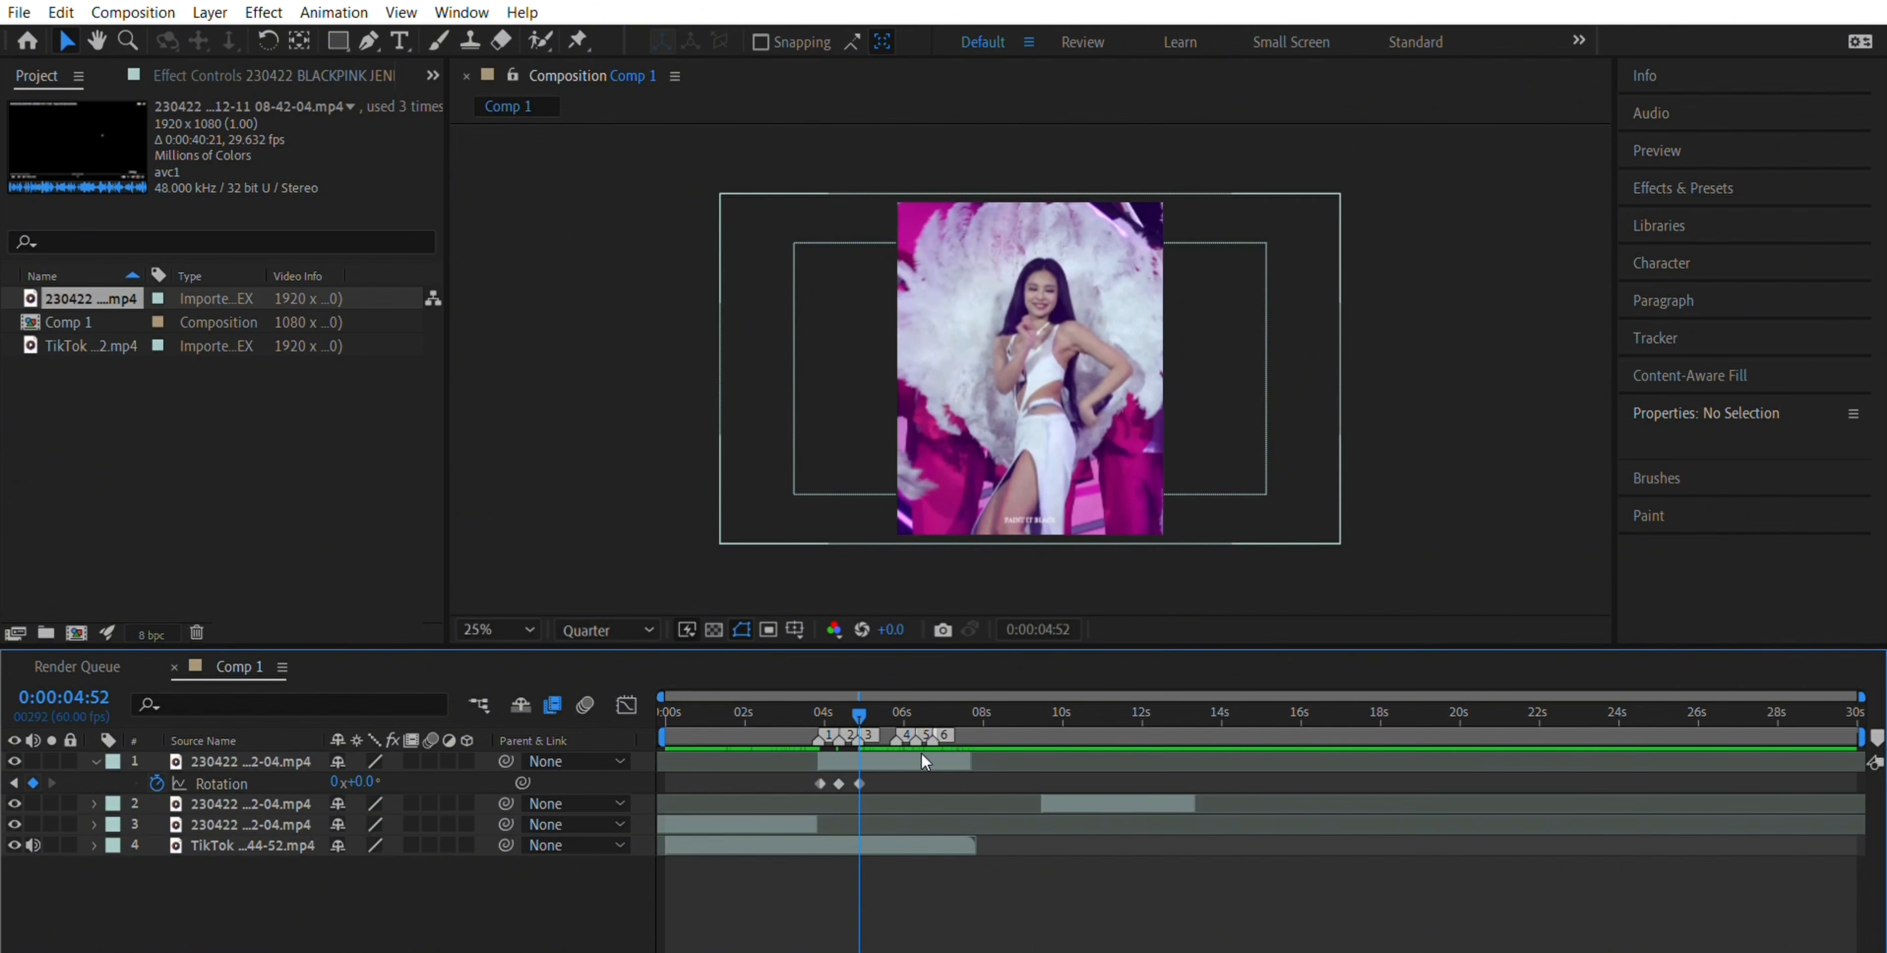
- Reveal the top clip's rotation keyframes and play back the animation from 0:00:03:54
drag(861, 691, 812, 692)
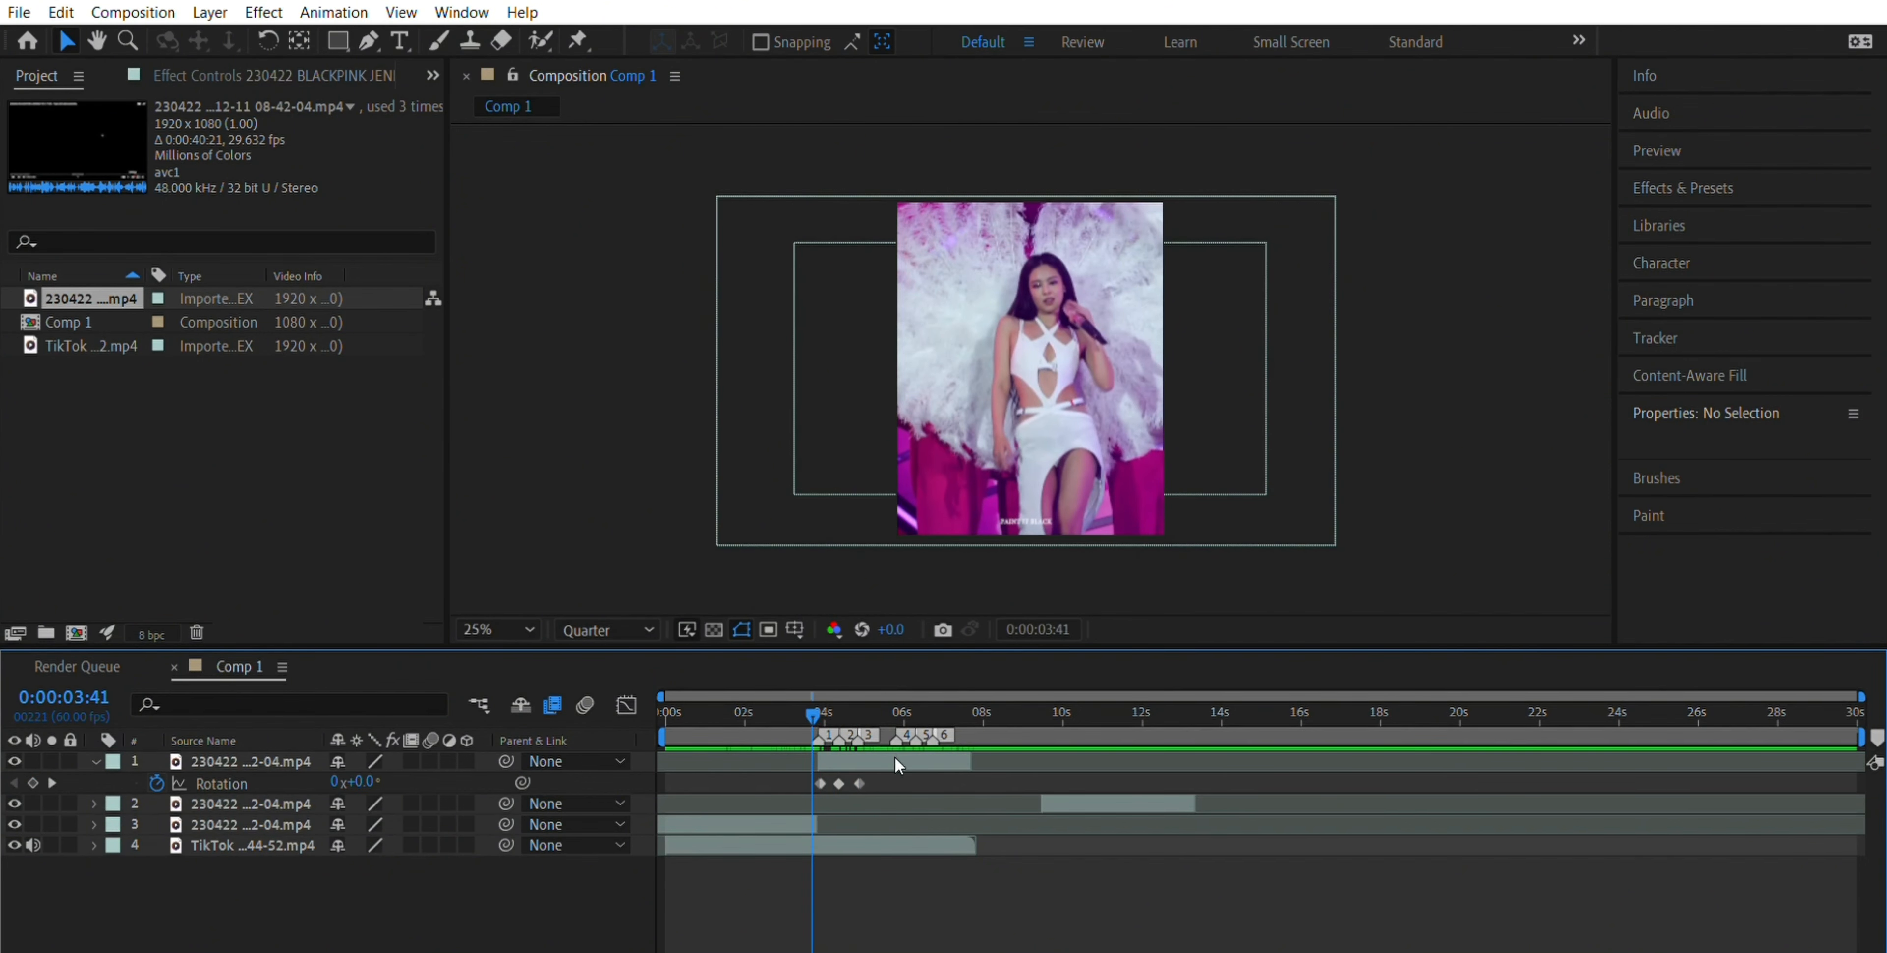
click(896, 759)
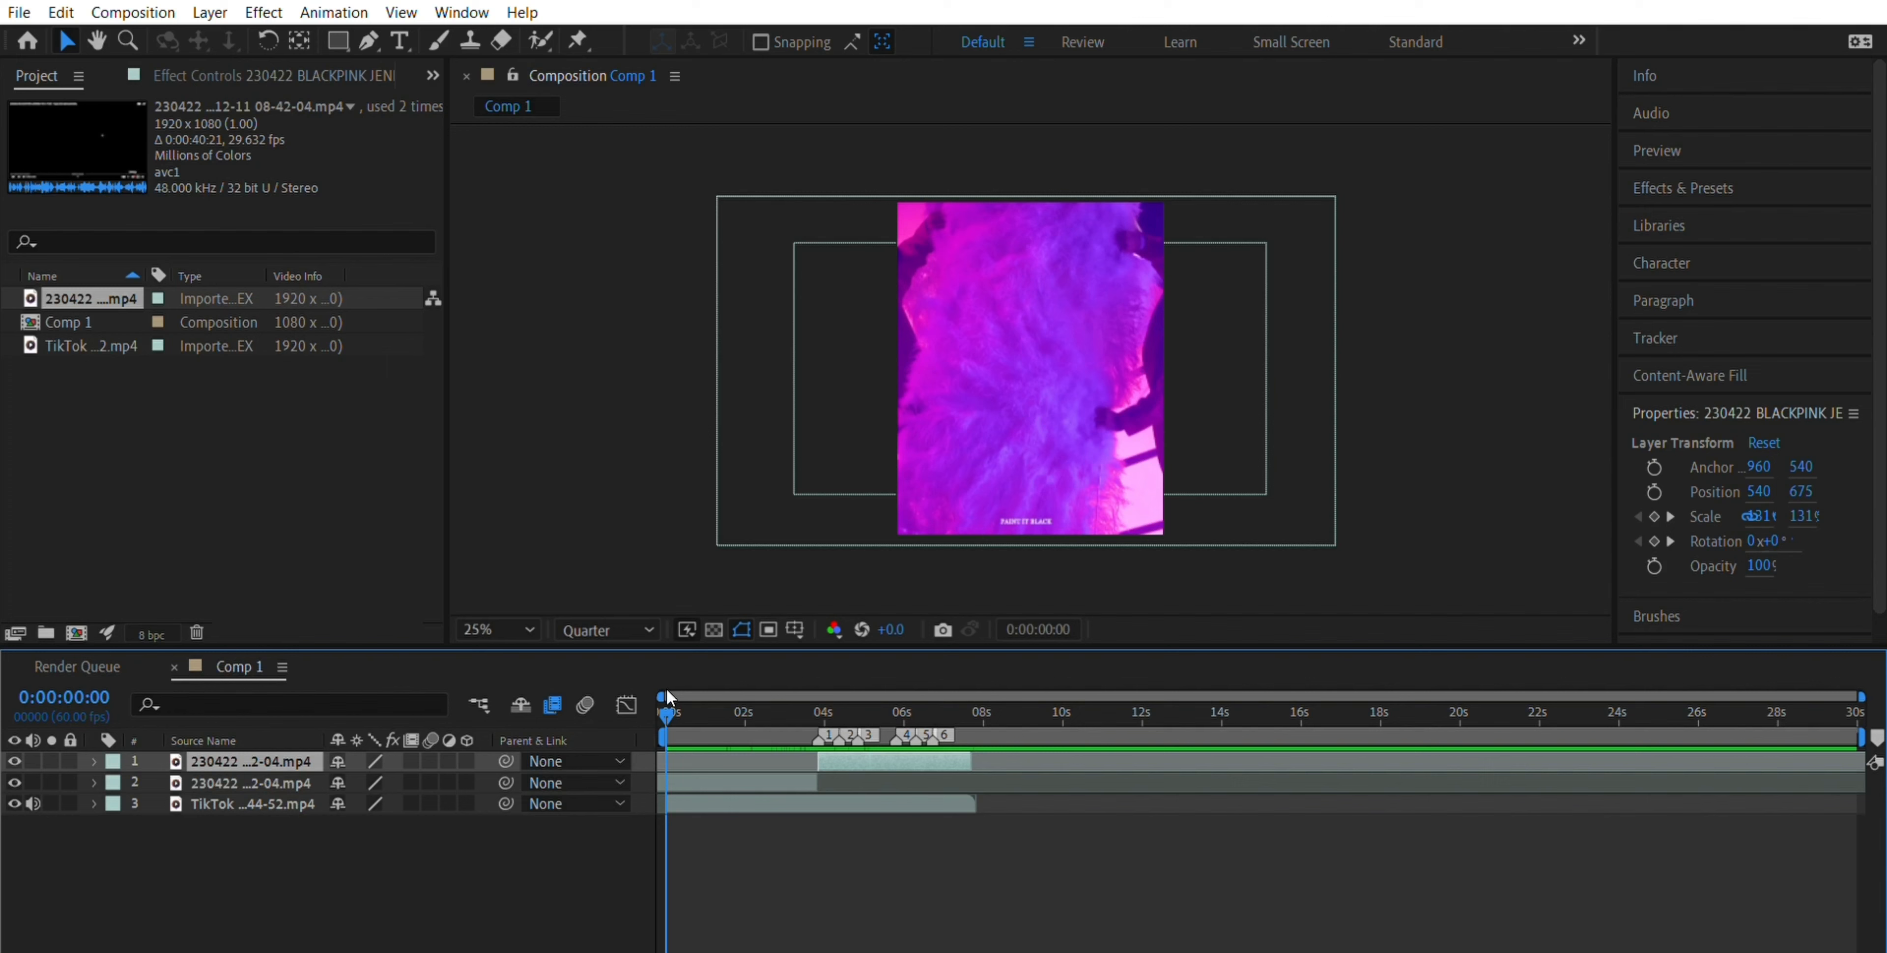
drag(669, 700, 815, 740)
key(r)
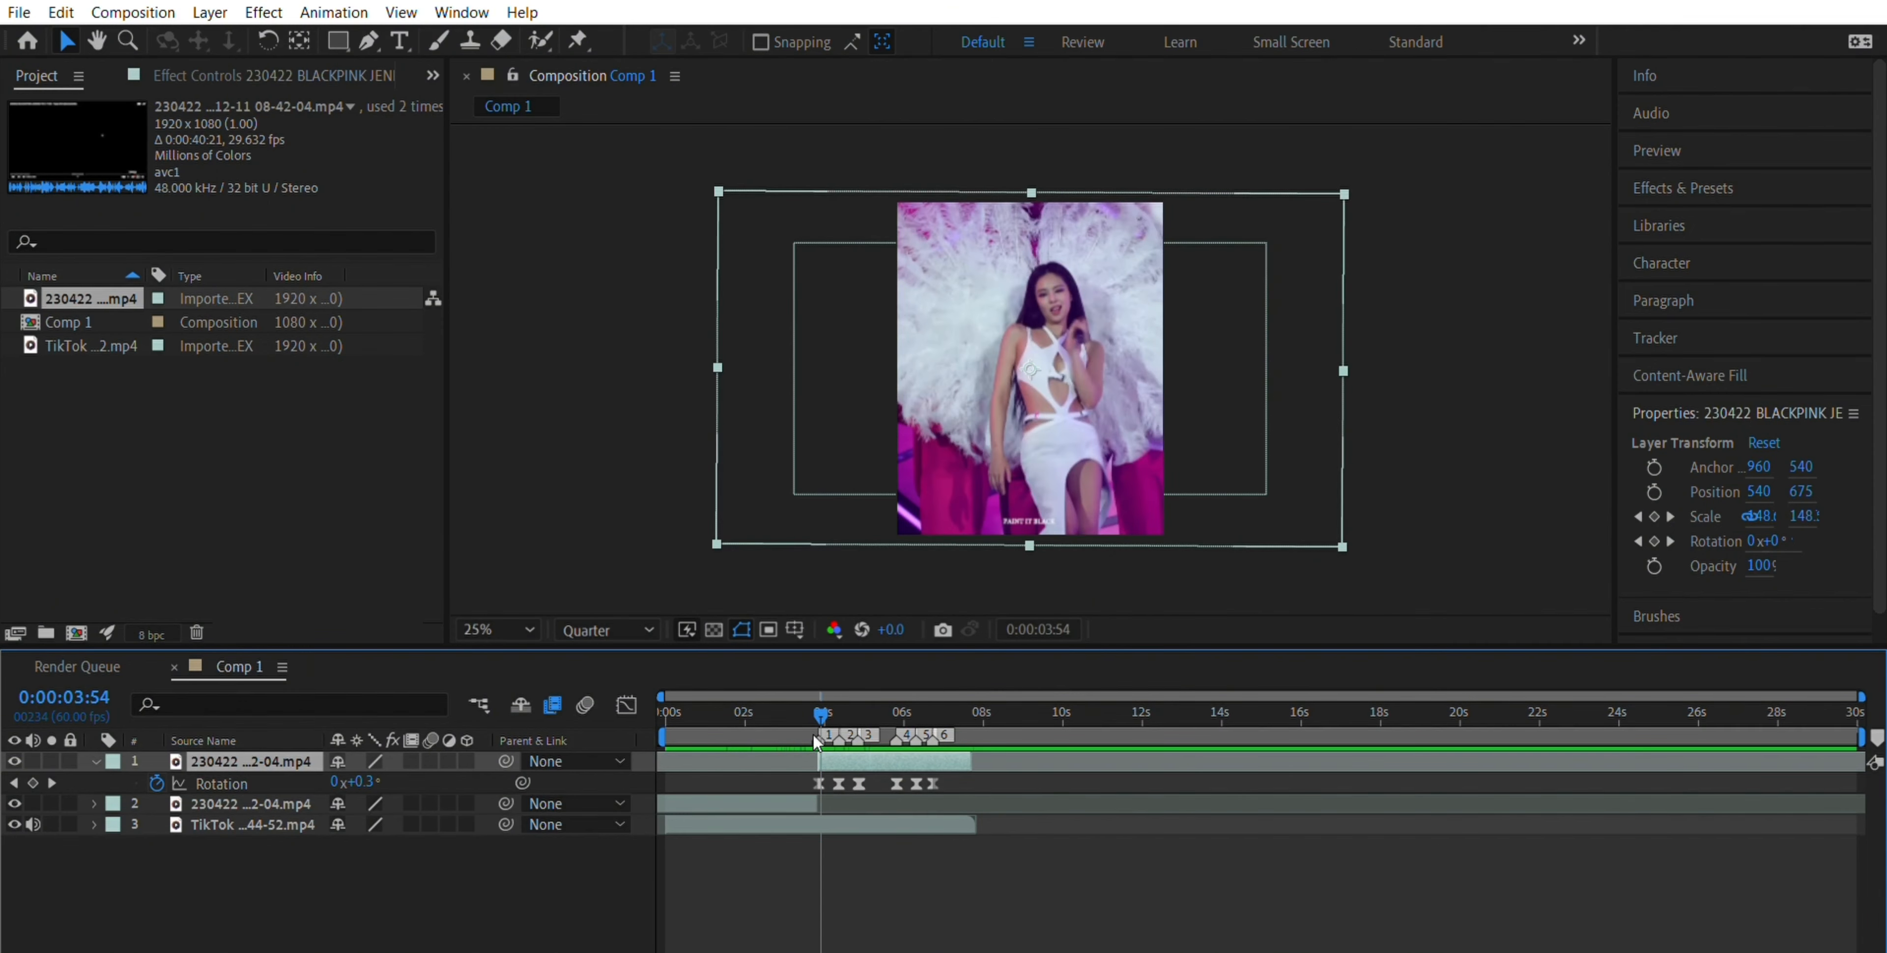
key(space)
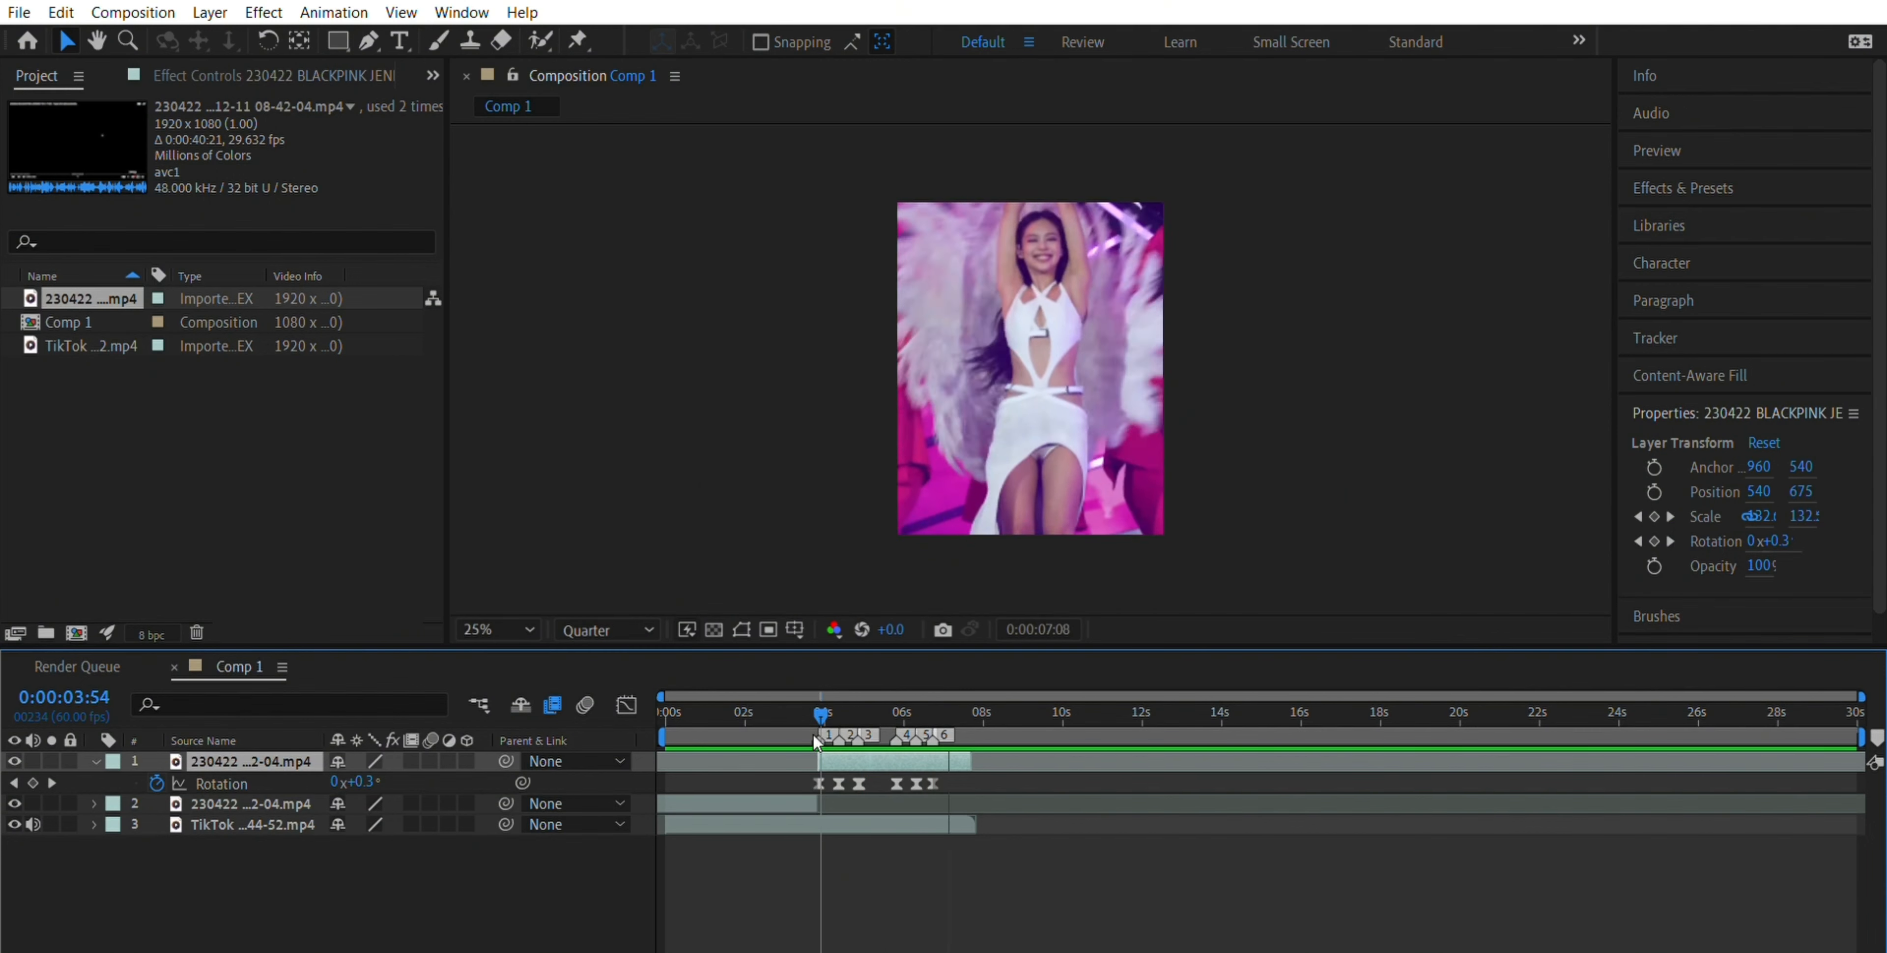
key(space)
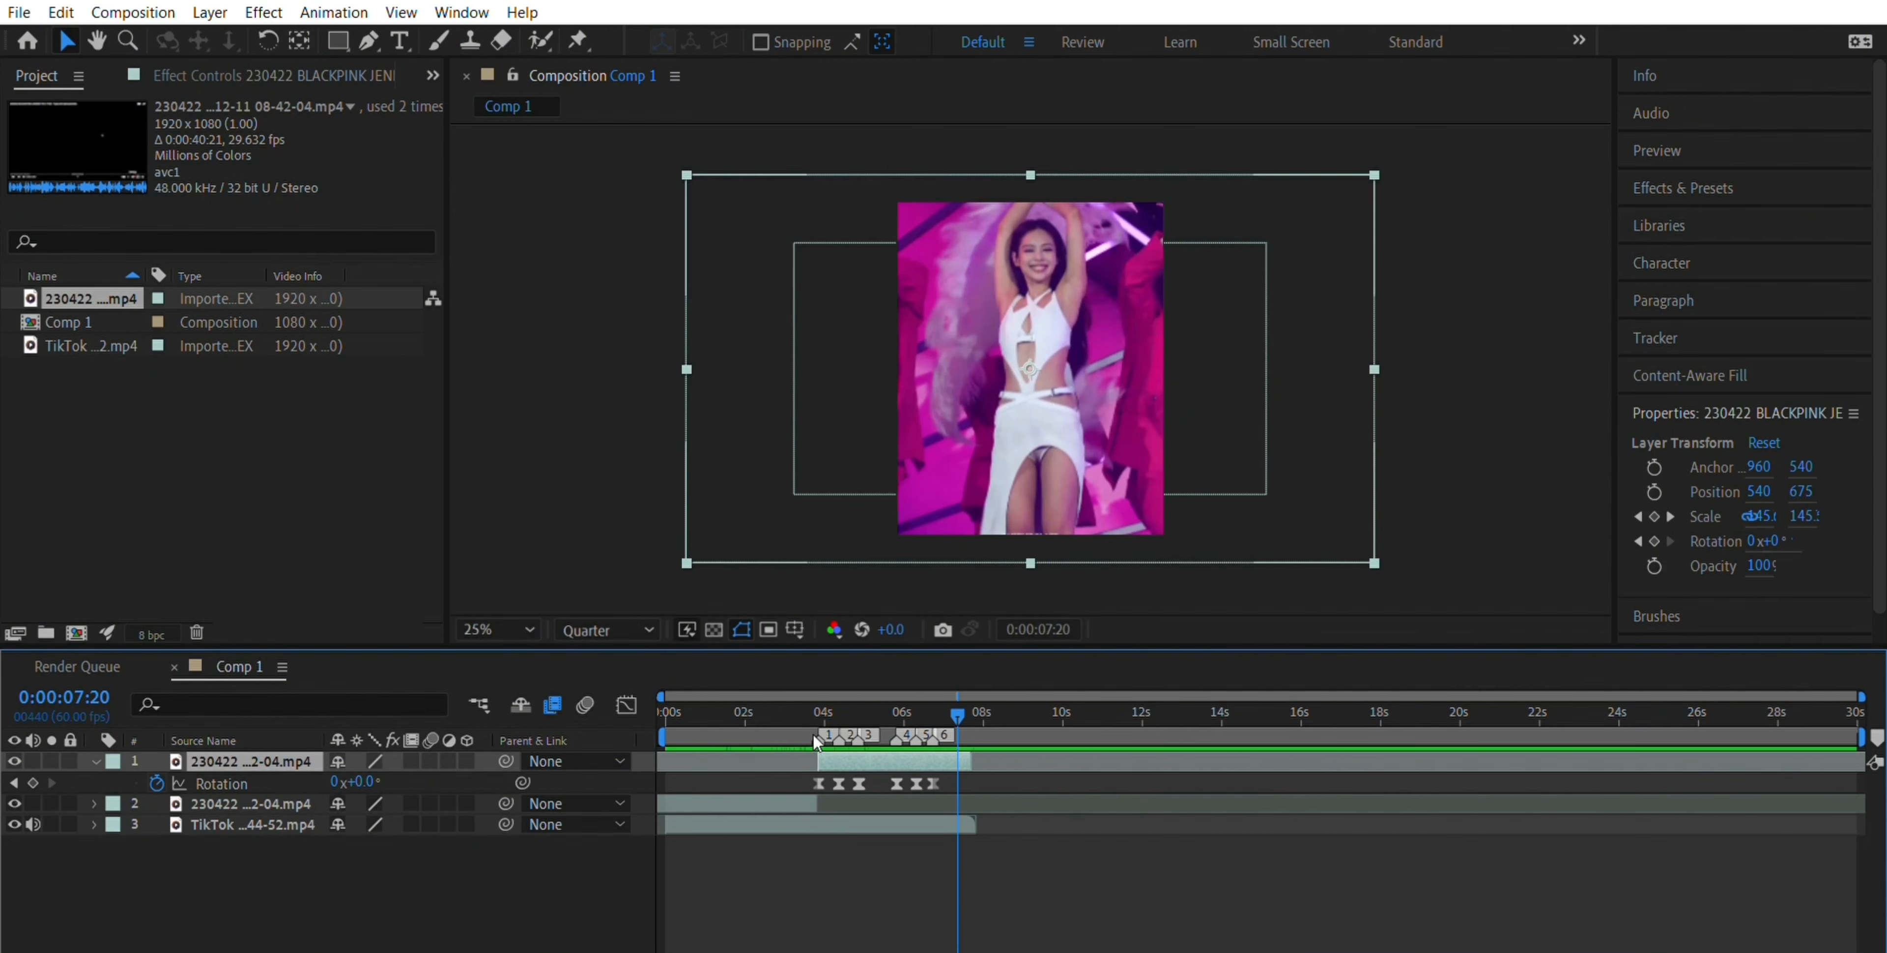
- Collapse the top clip's properties, then open the composition settings and accept them
click(95, 760)
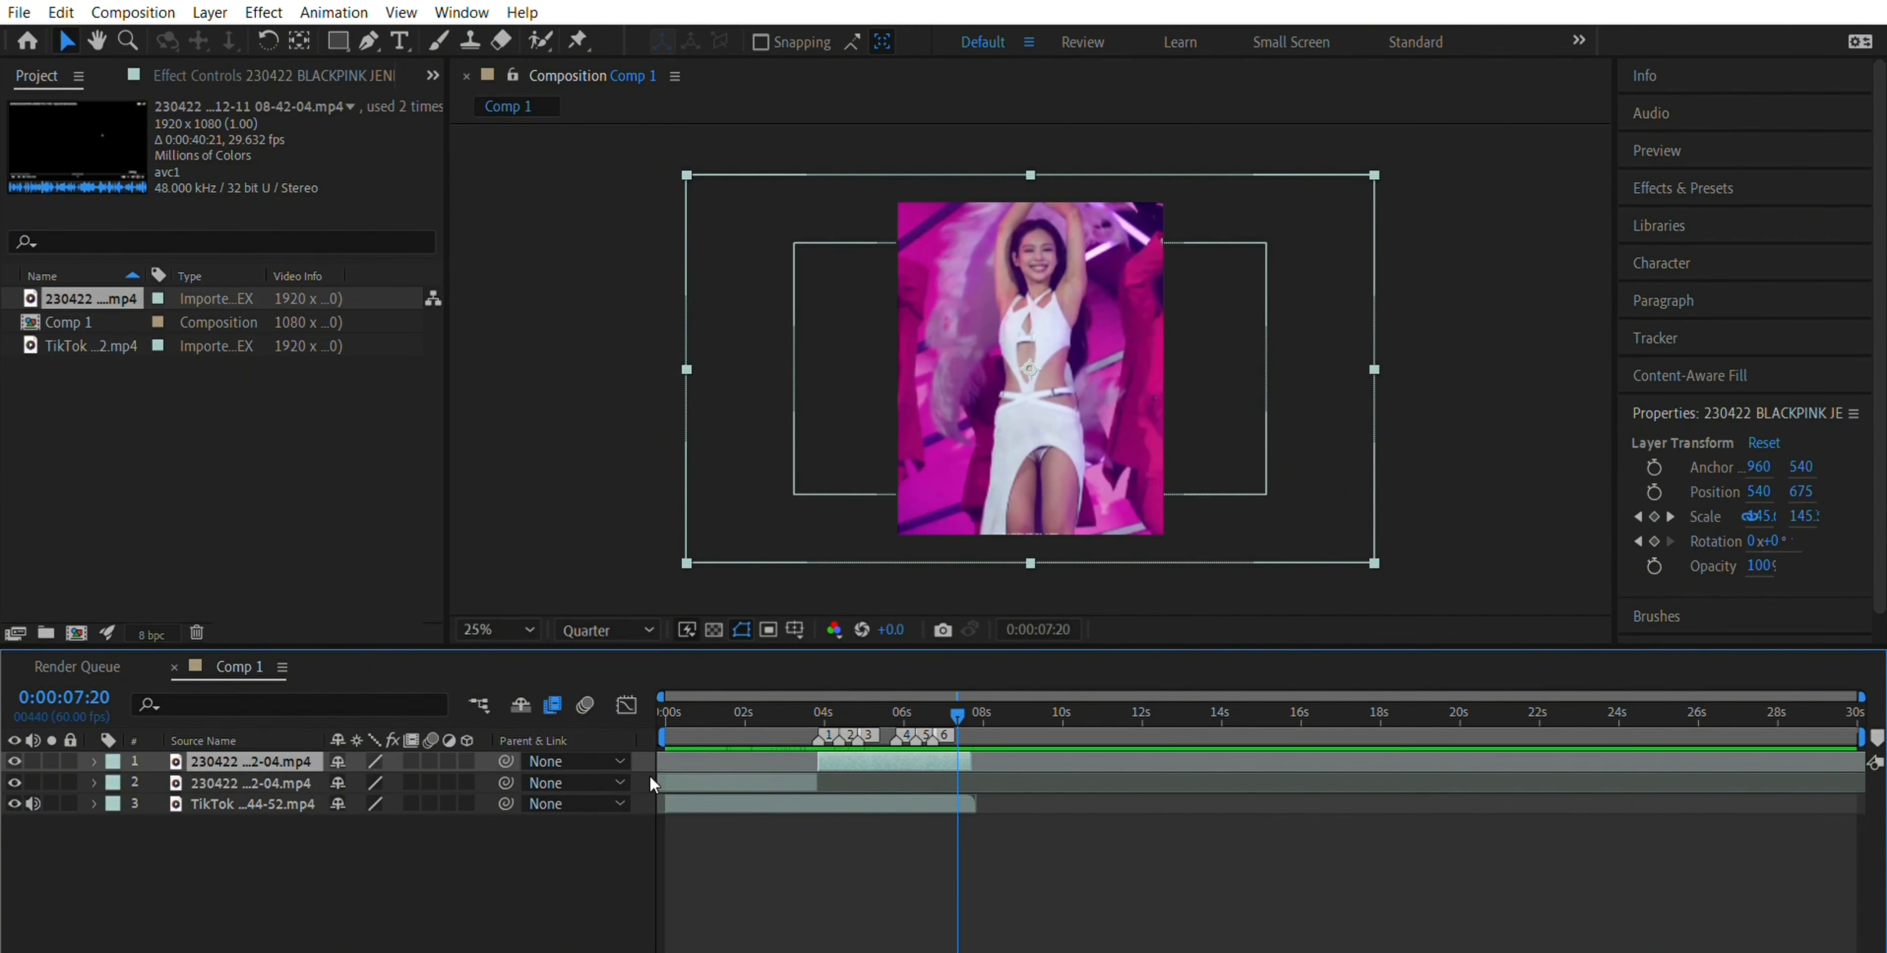
key(ctrl+k)
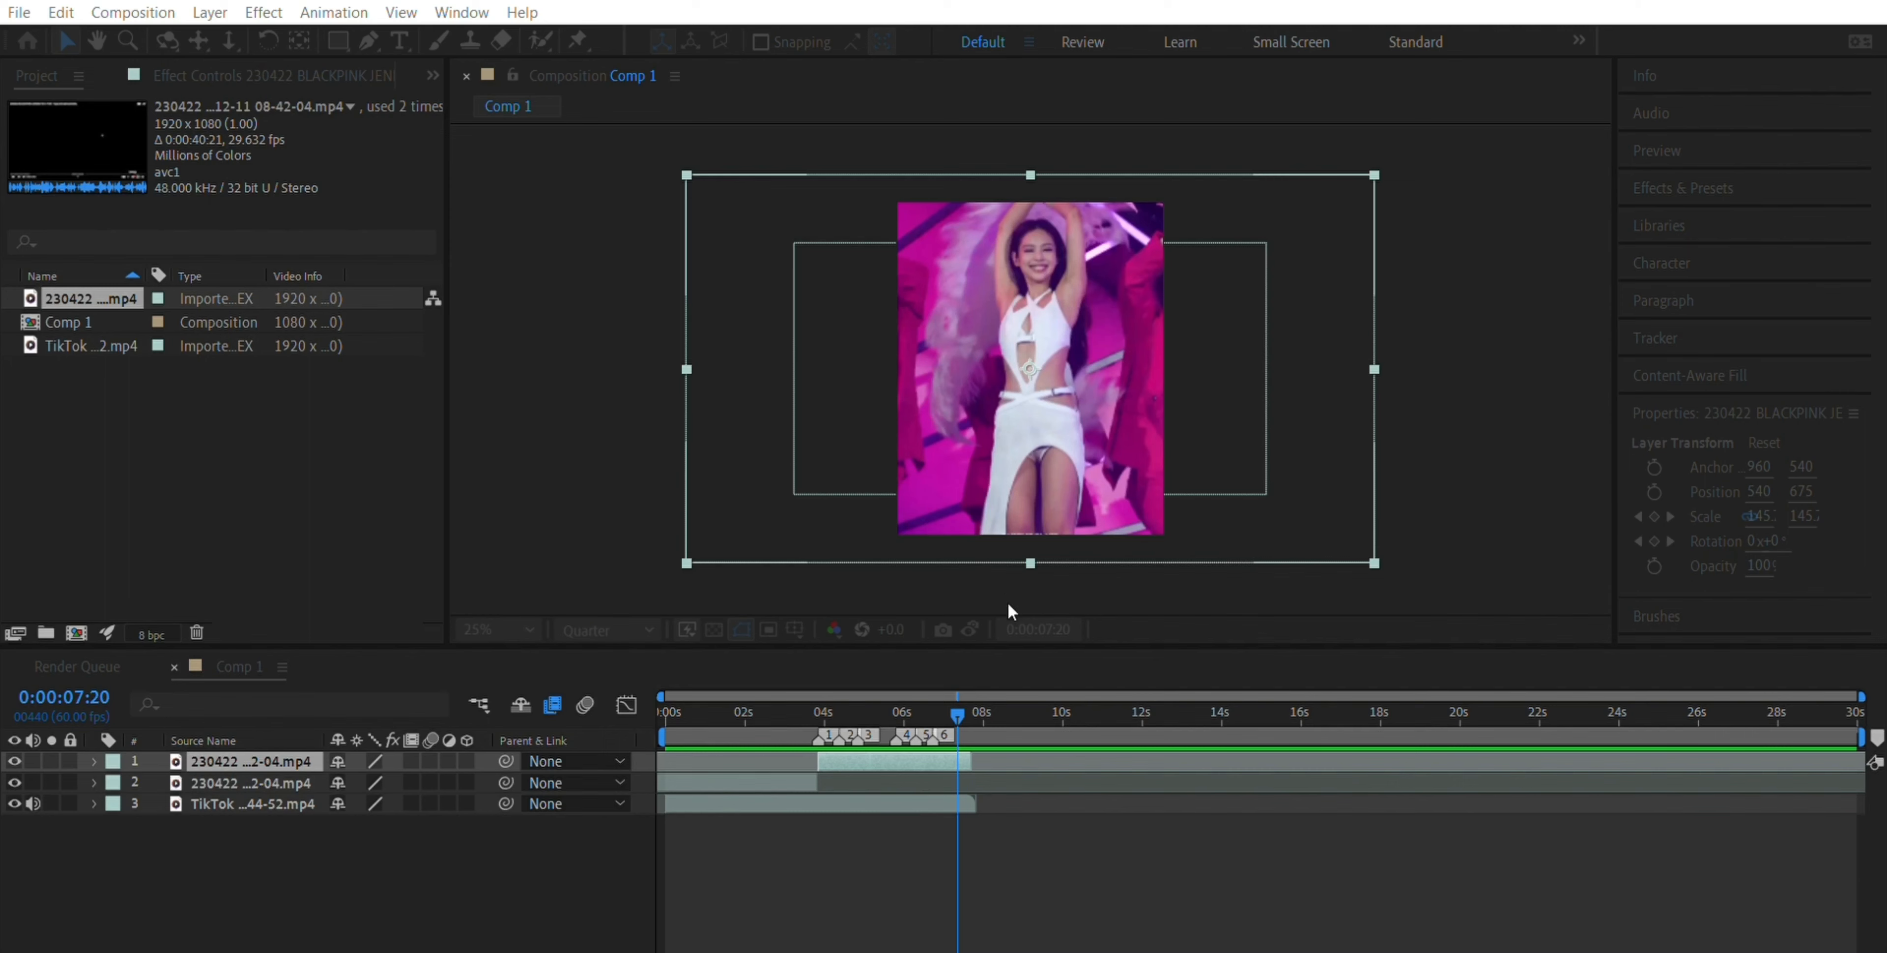
key(Return)
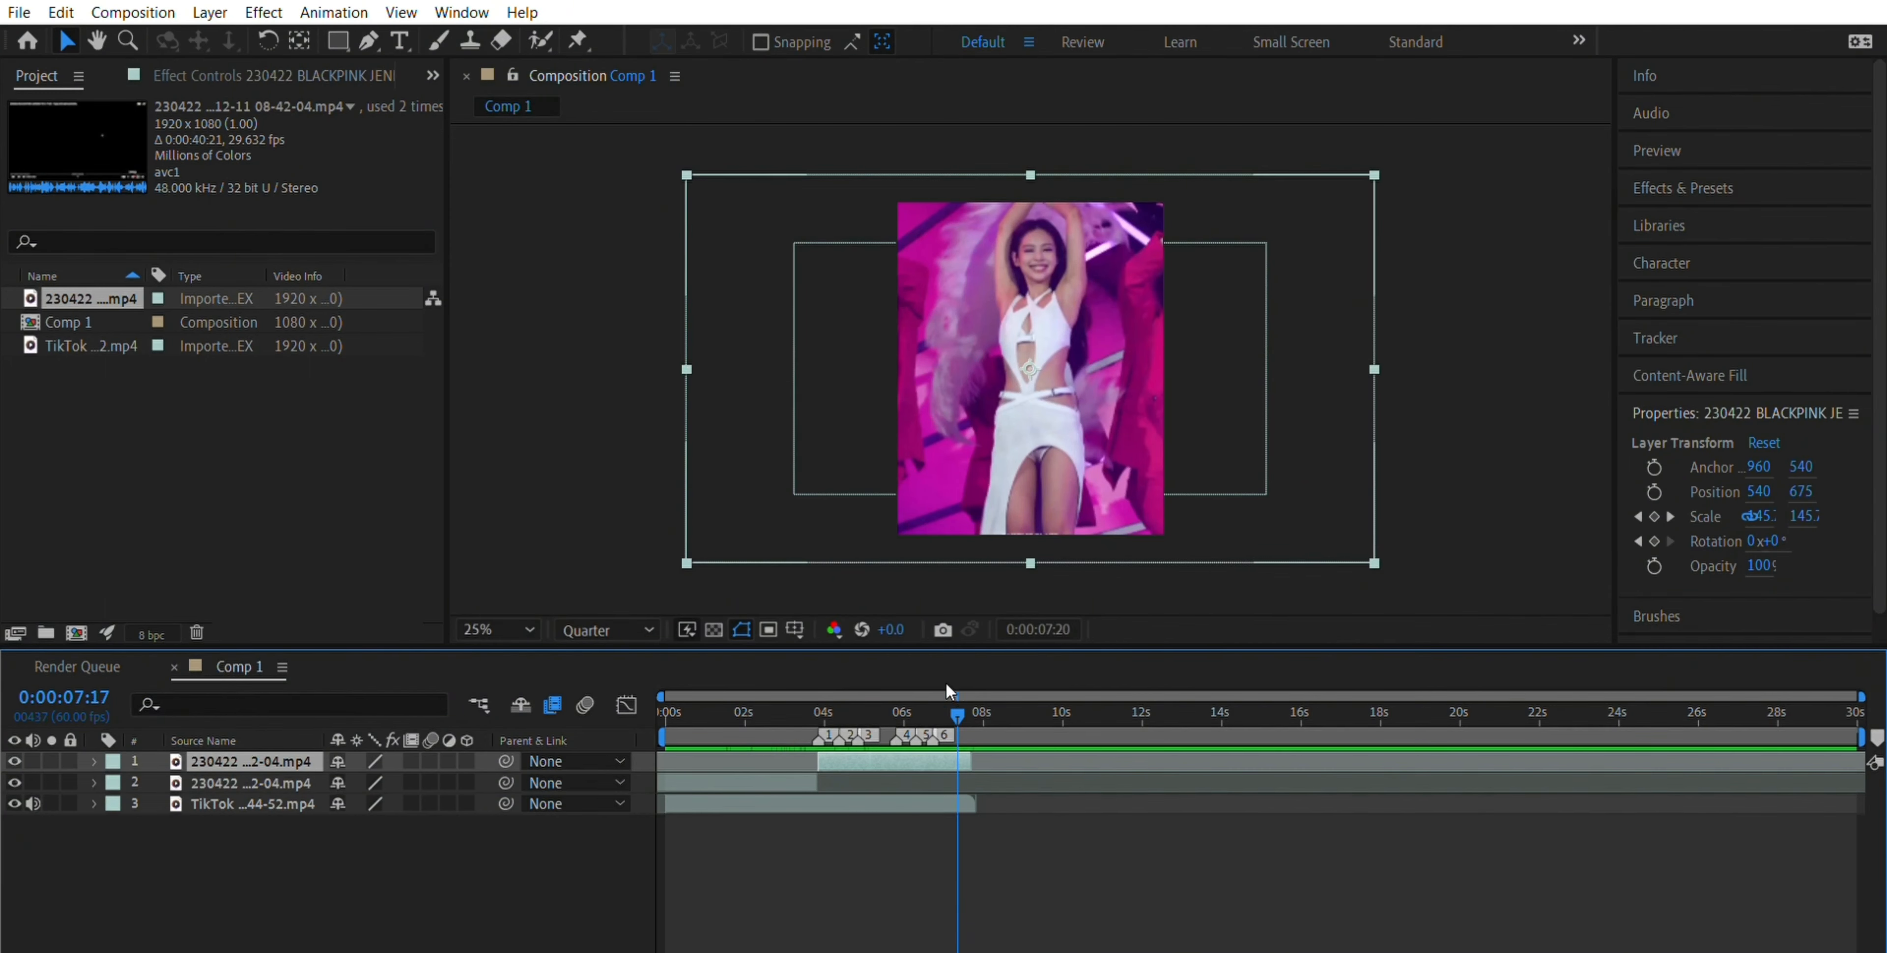
- Turn on frame blending and motion blur for the top clip
click(891, 695)
drag(892, 693, 858, 690)
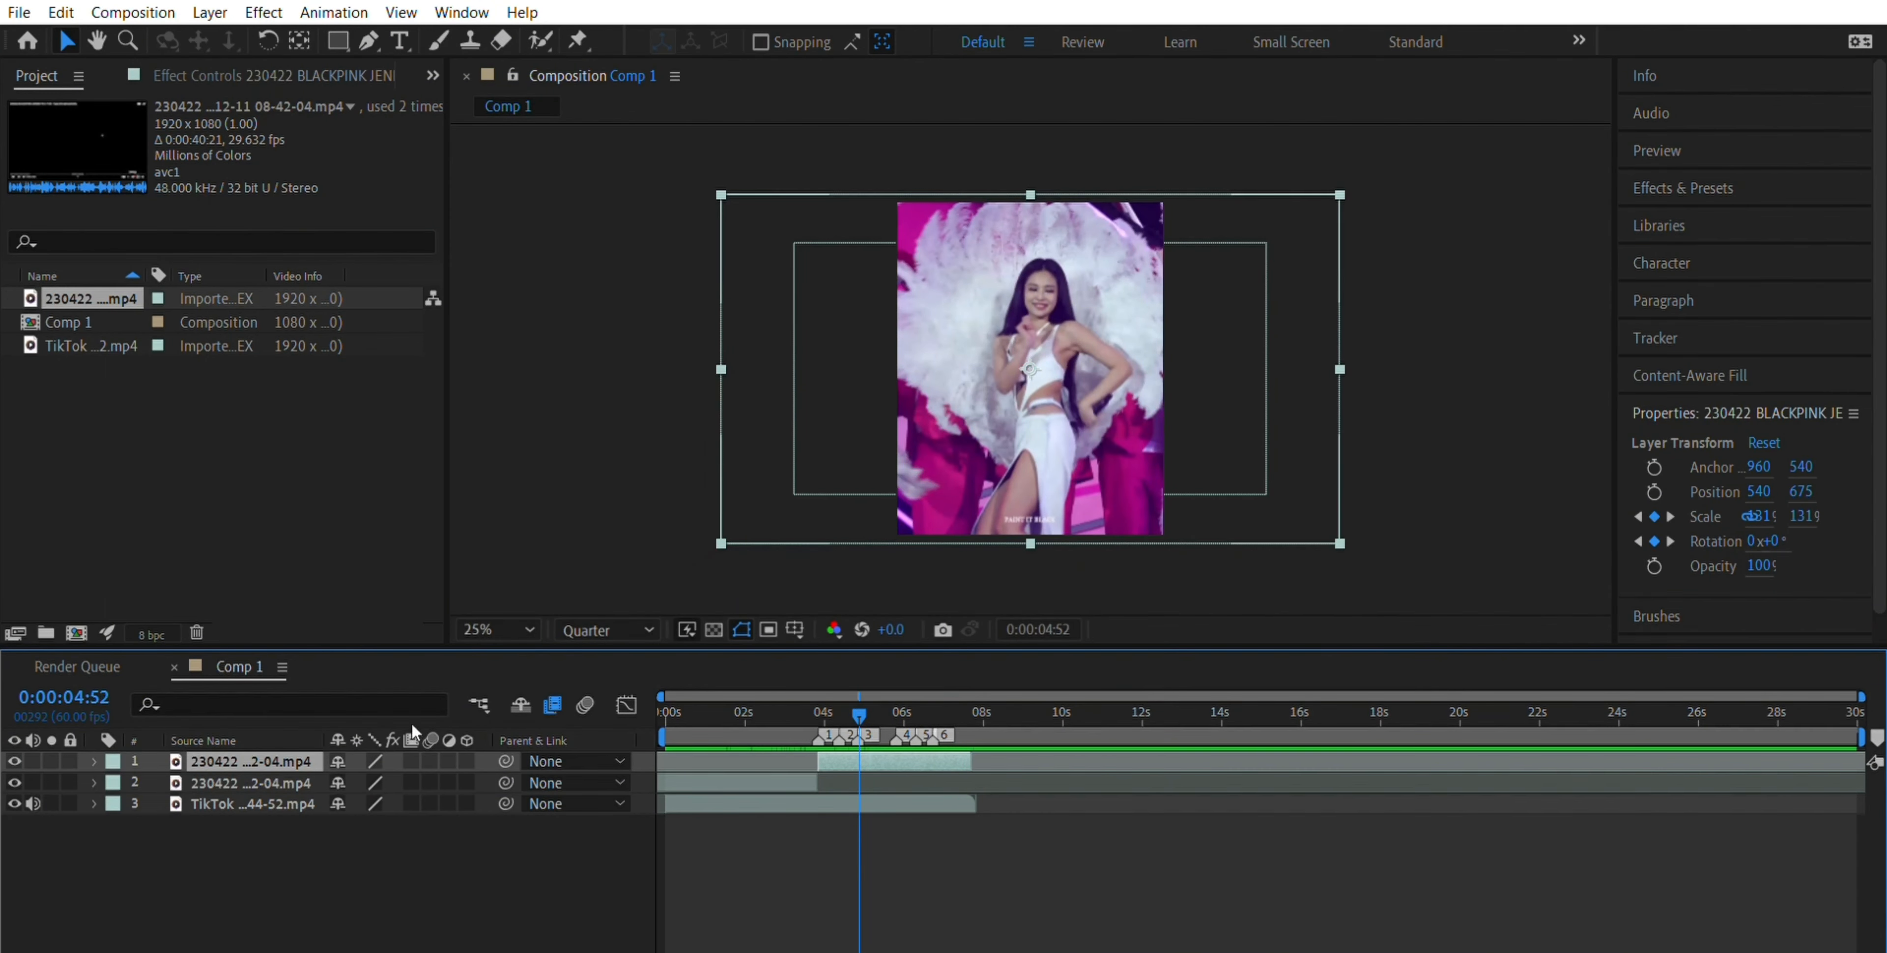
click(412, 760)
click(432, 760)
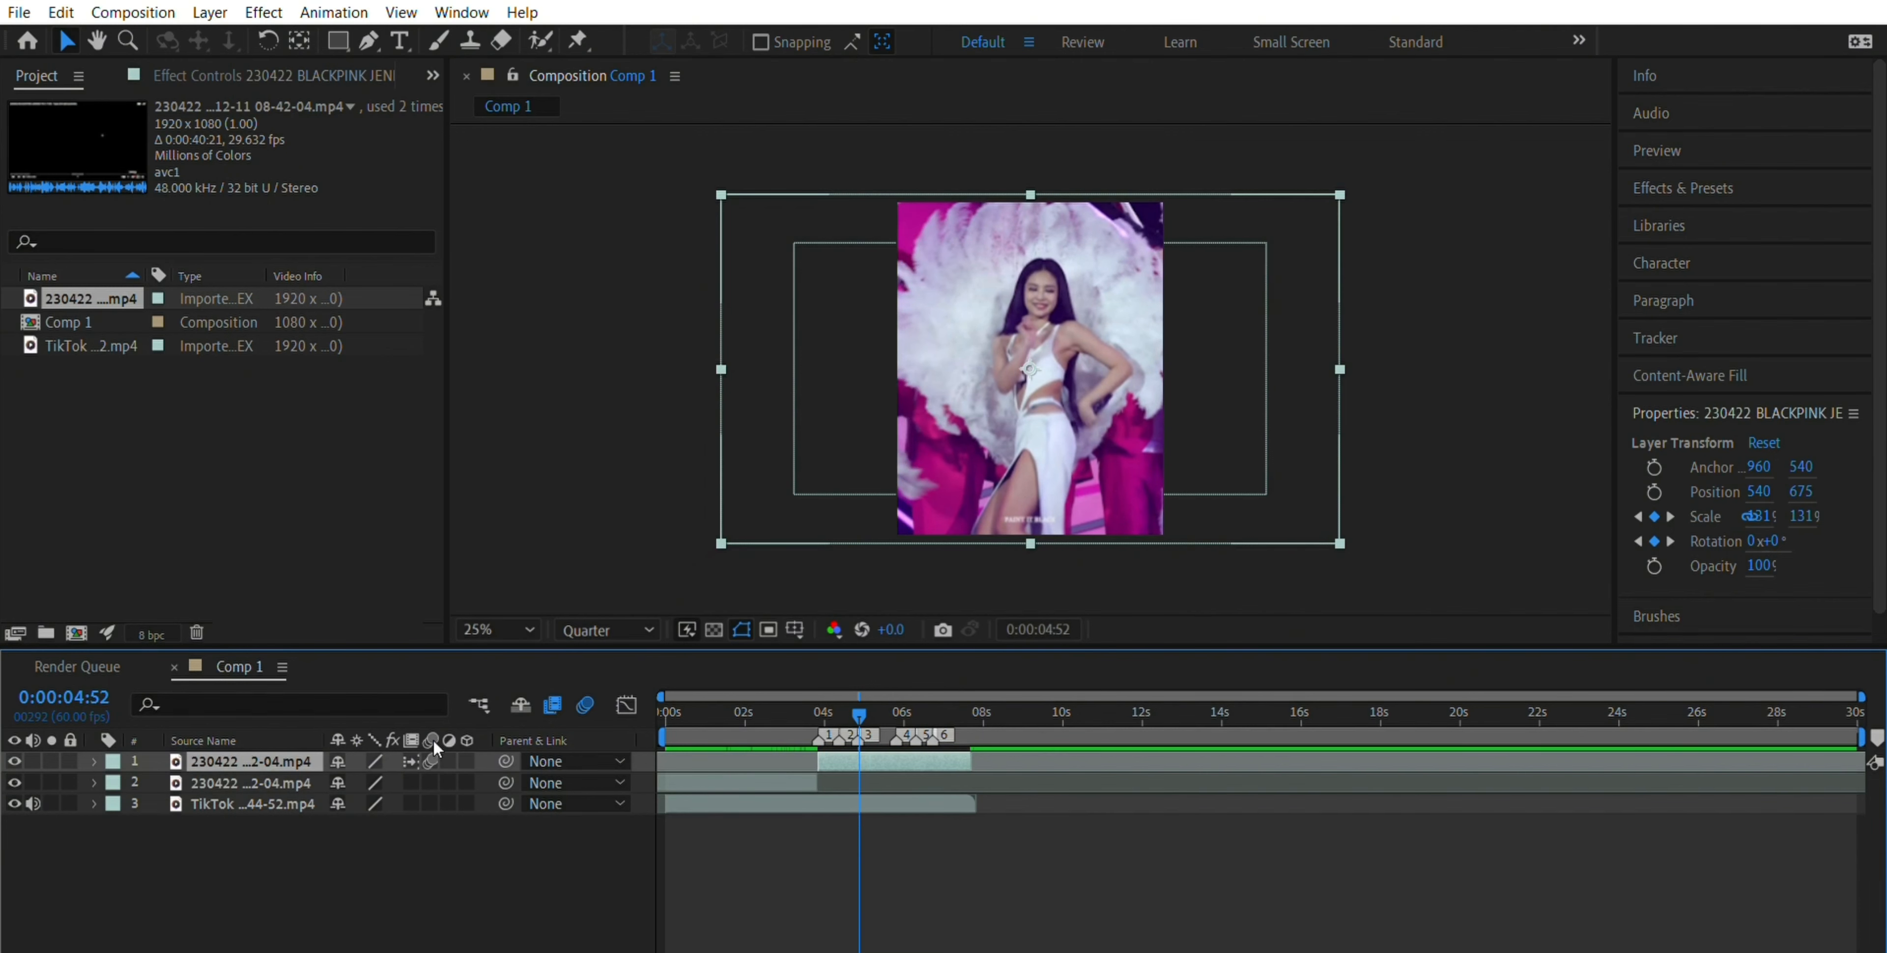
- Play back the blurred zoom and rotation animation from 0:00:03:48
drag(860, 695, 821, 712)
key(space)
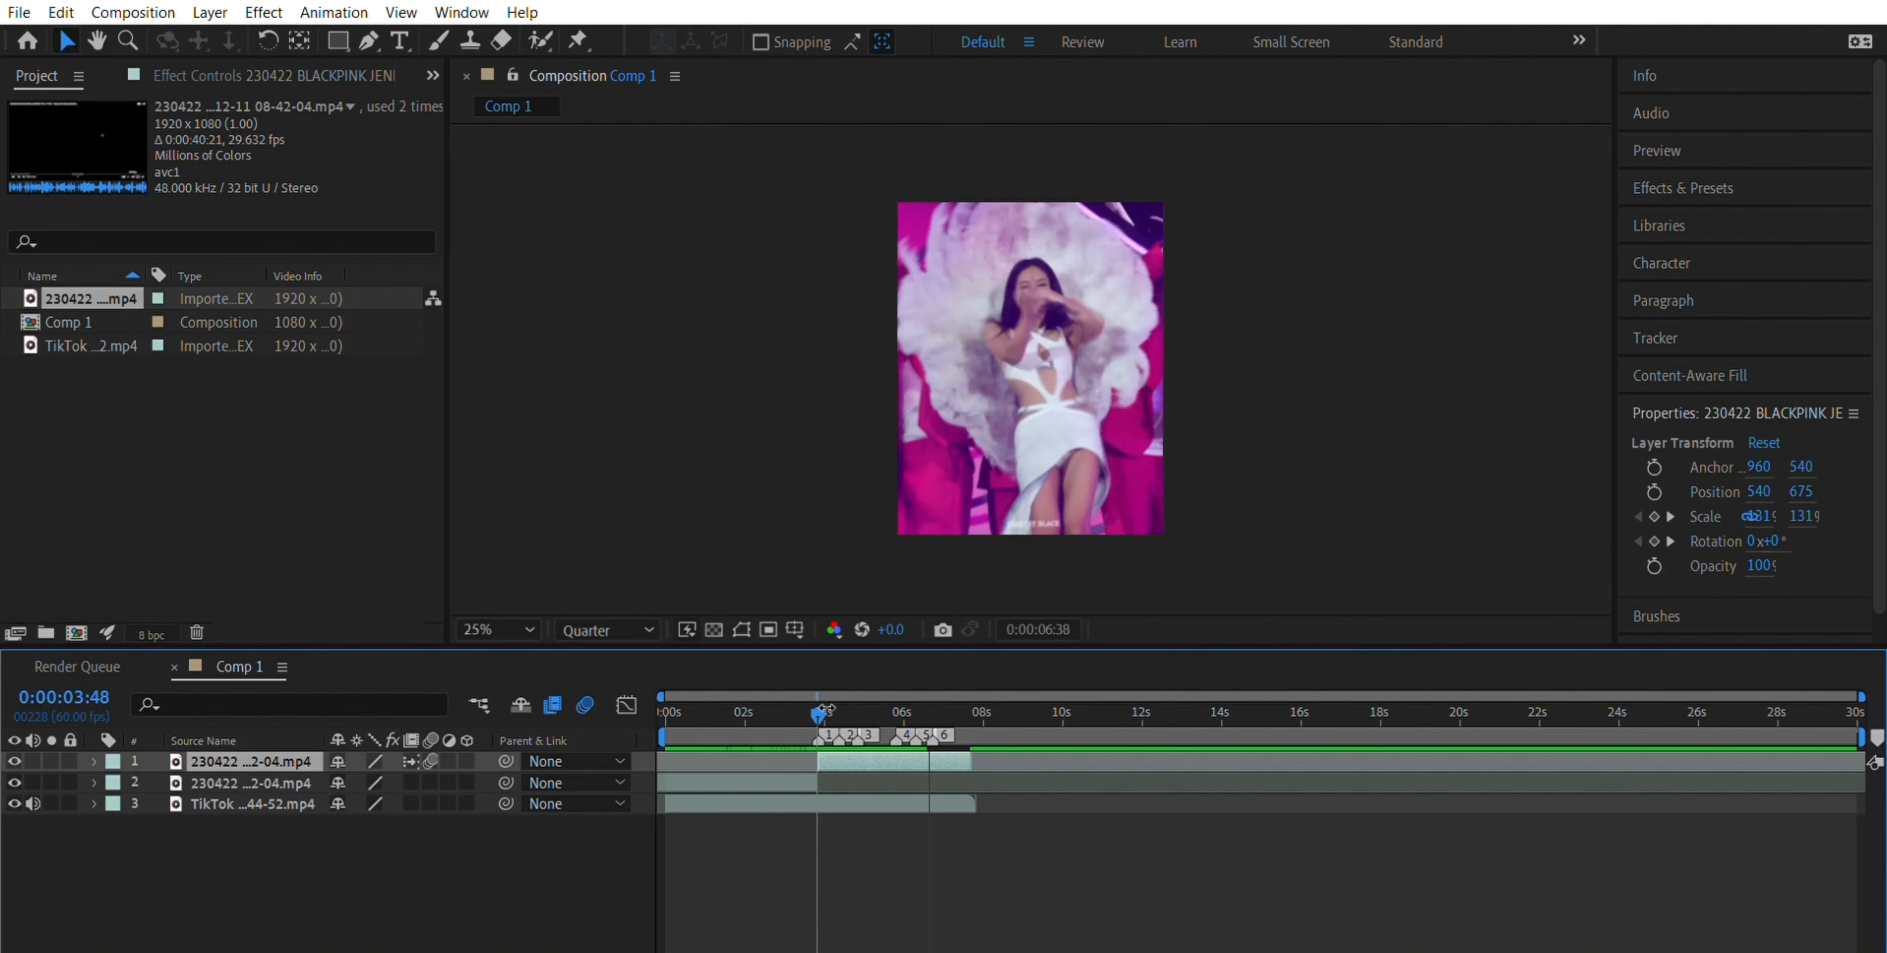
key(space)
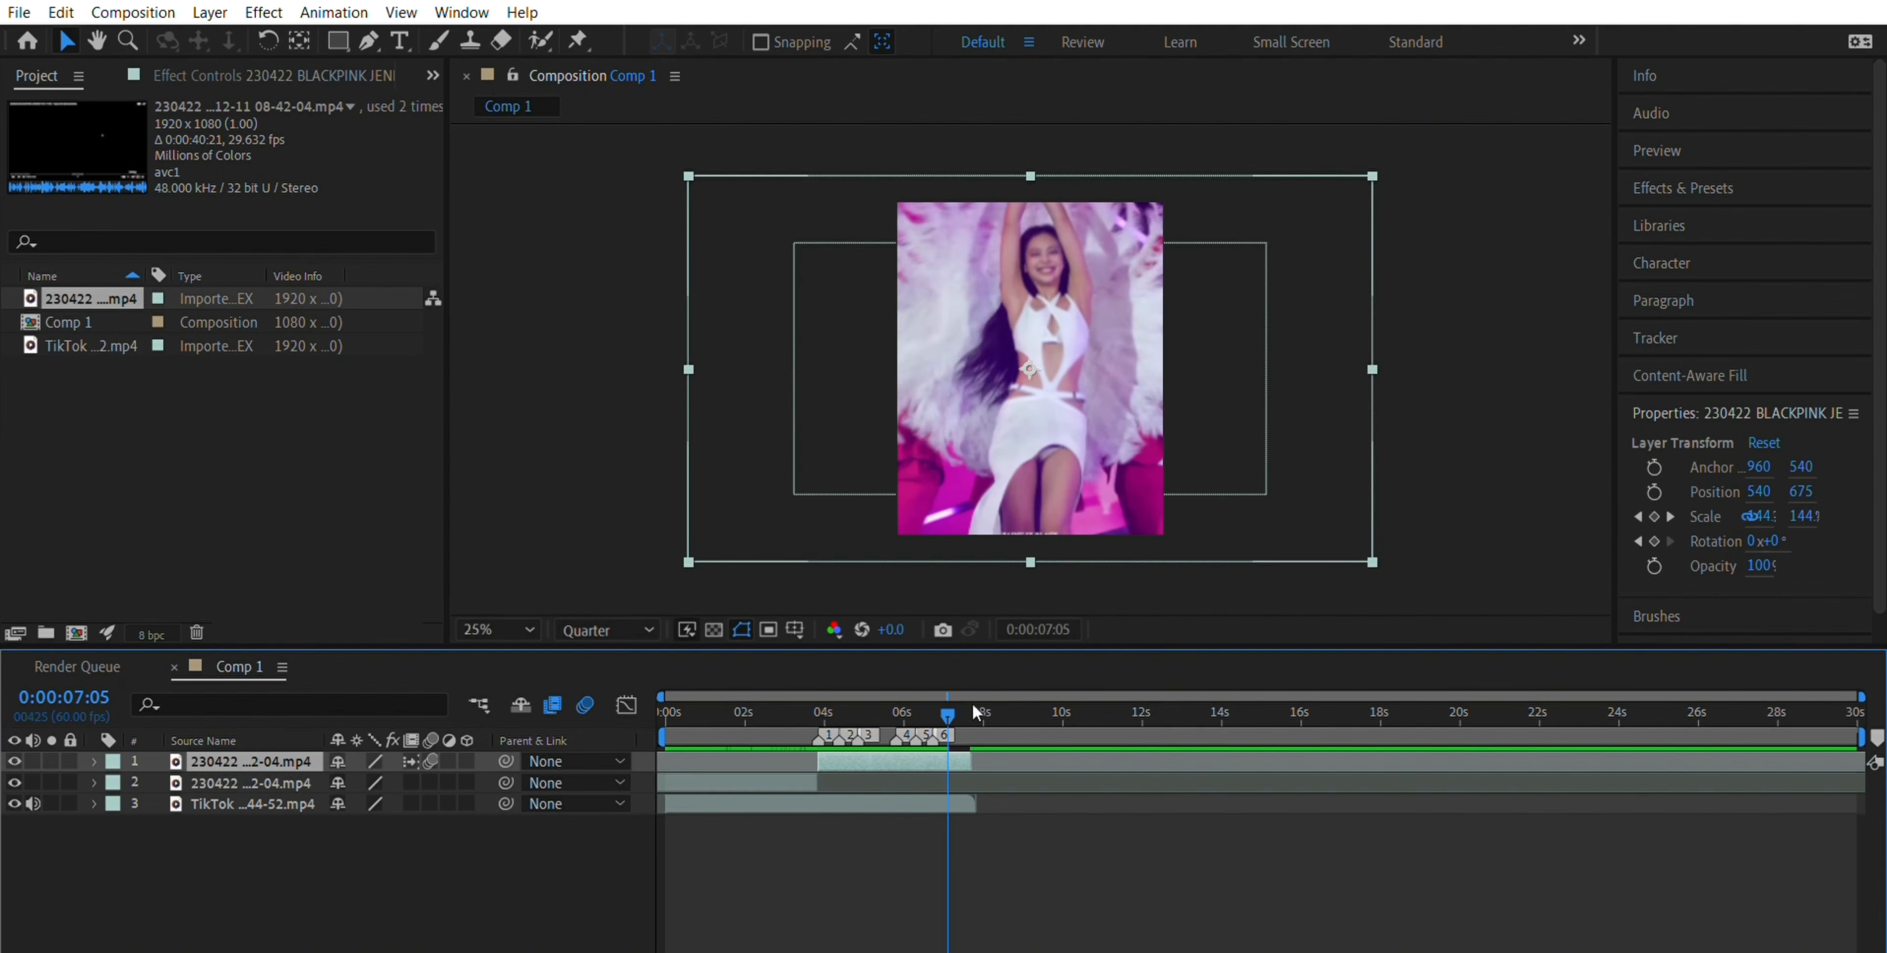
- Pre-compose the animated top video clip into its own composition with the default name
drag(950, 692, 865, 691)
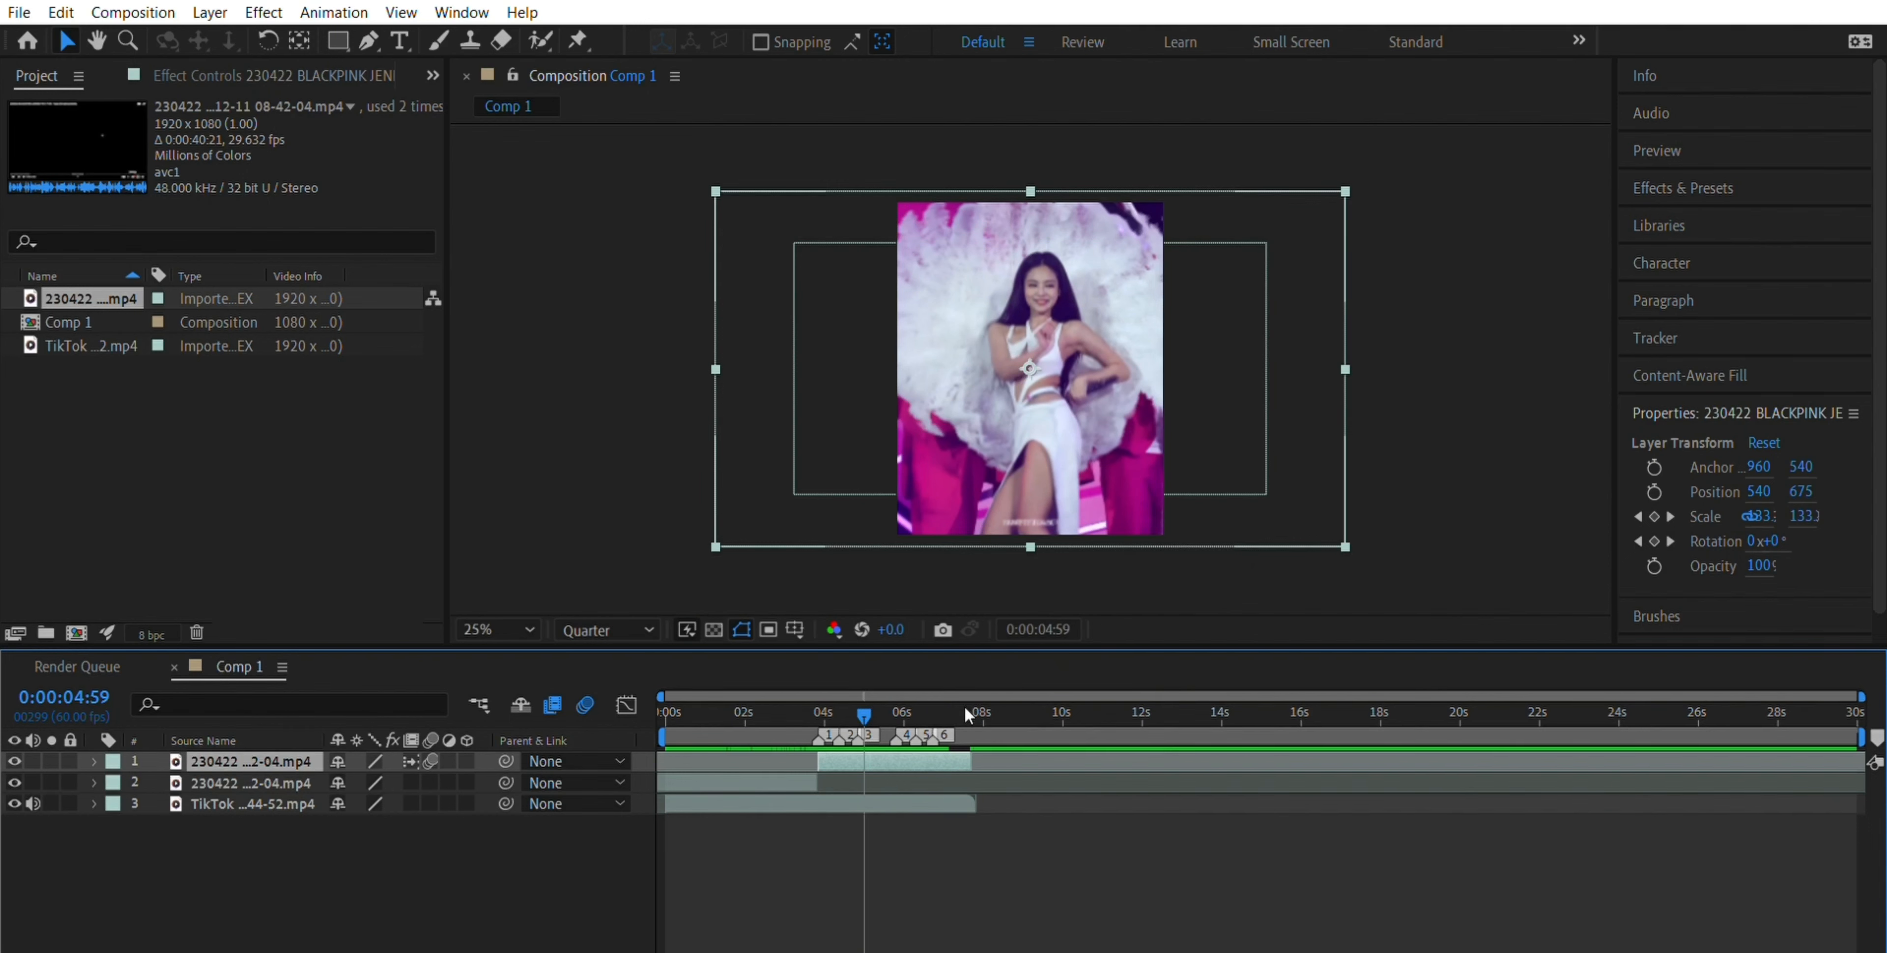
key(ctrl+shift+c)
key(Return)
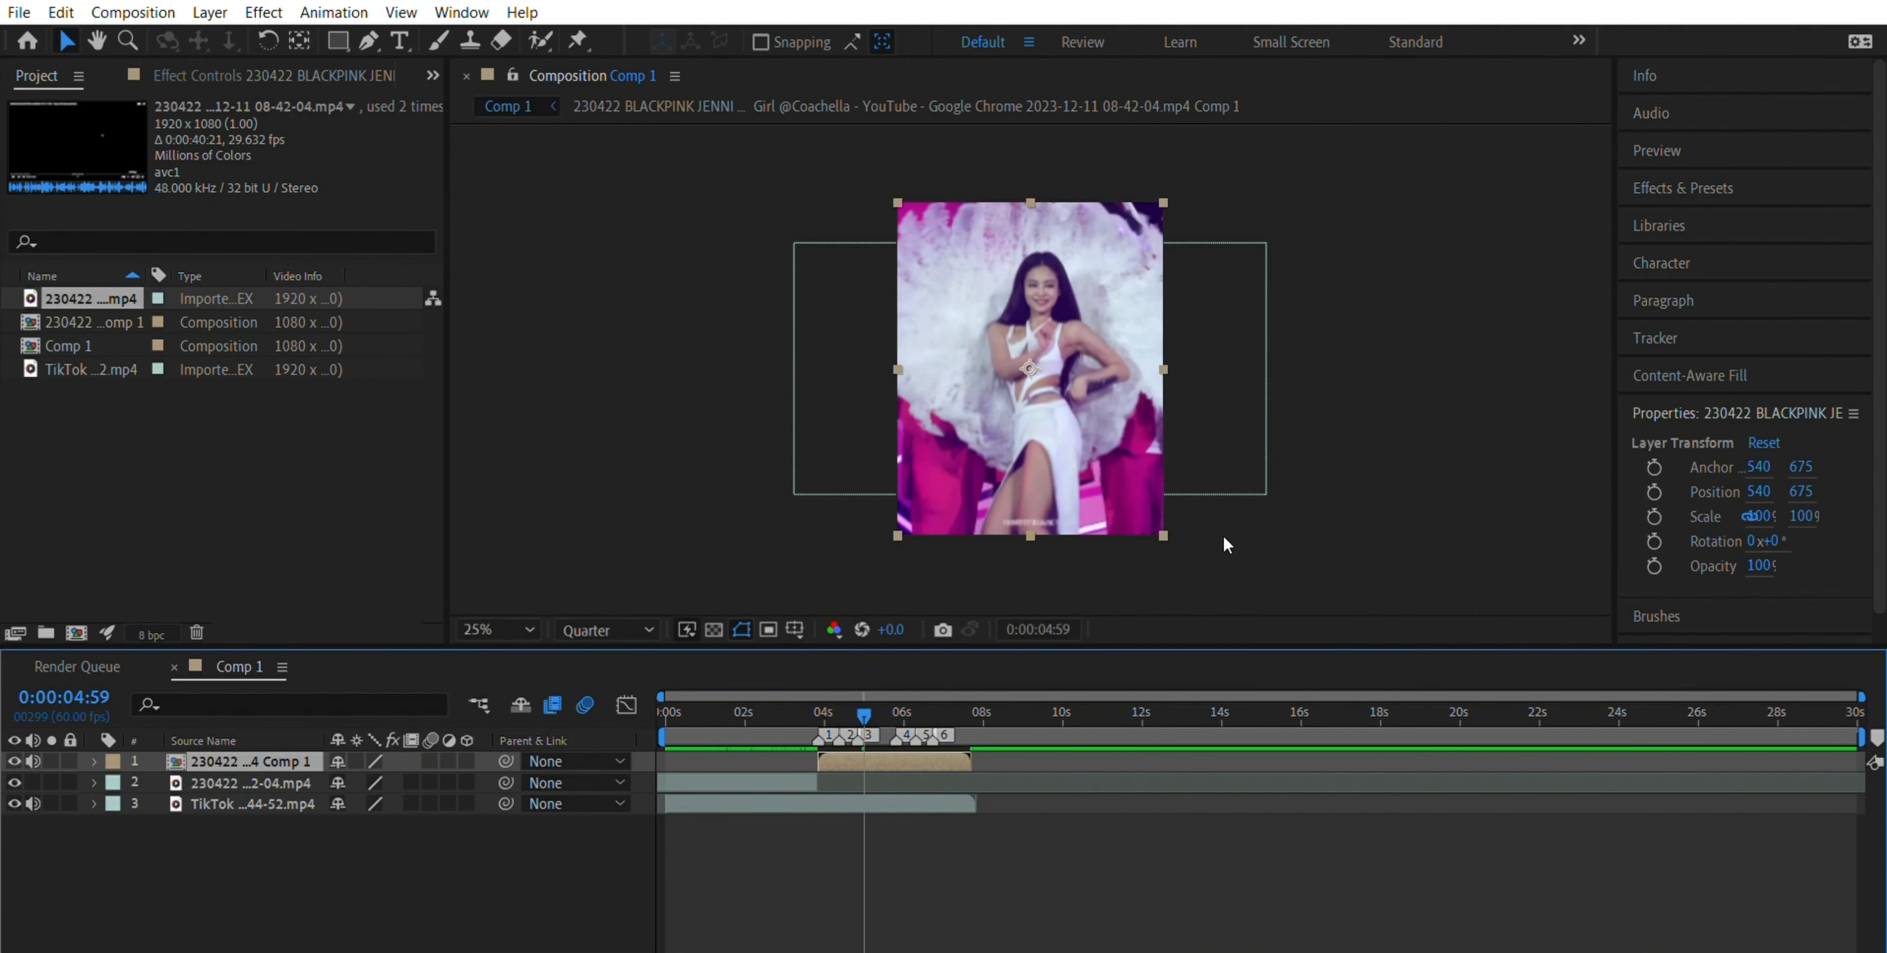
- Find Timewarp in the effects library, apply it to the pre-composed layer and turn on the layer's motion blur
drag(830, 709, 873, 708)
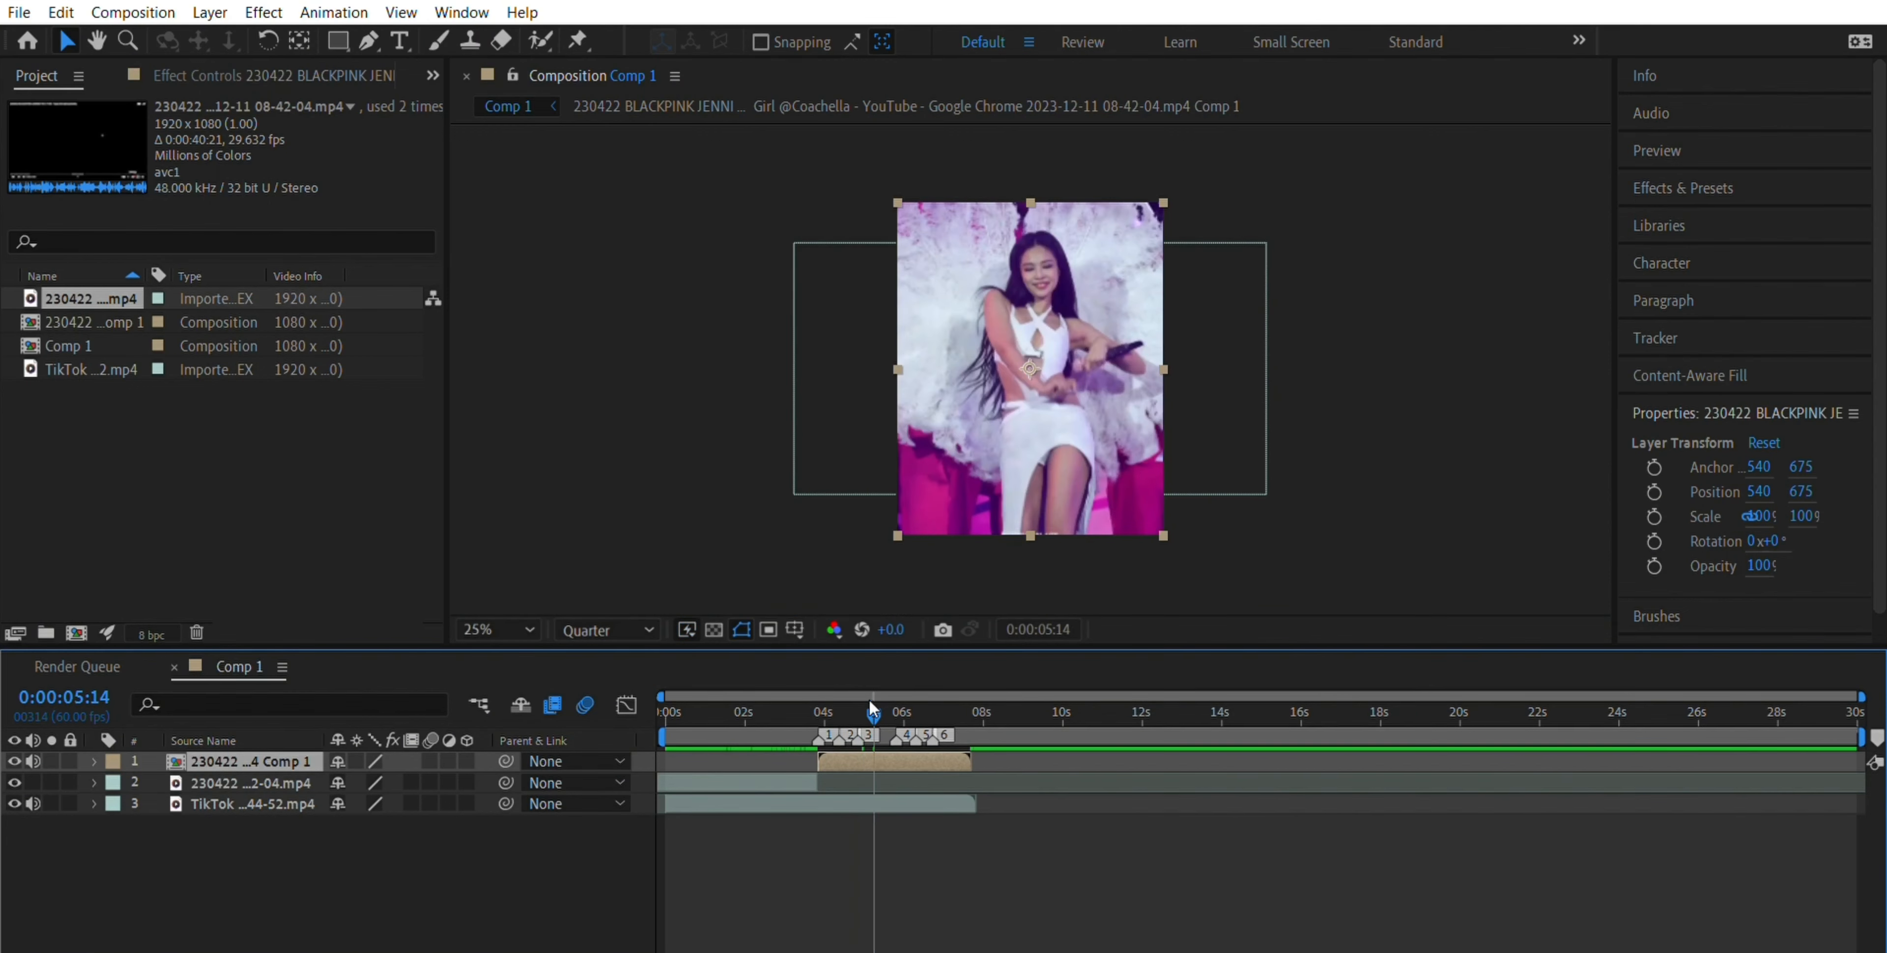
click(1704, 190)
click(1680, 214)
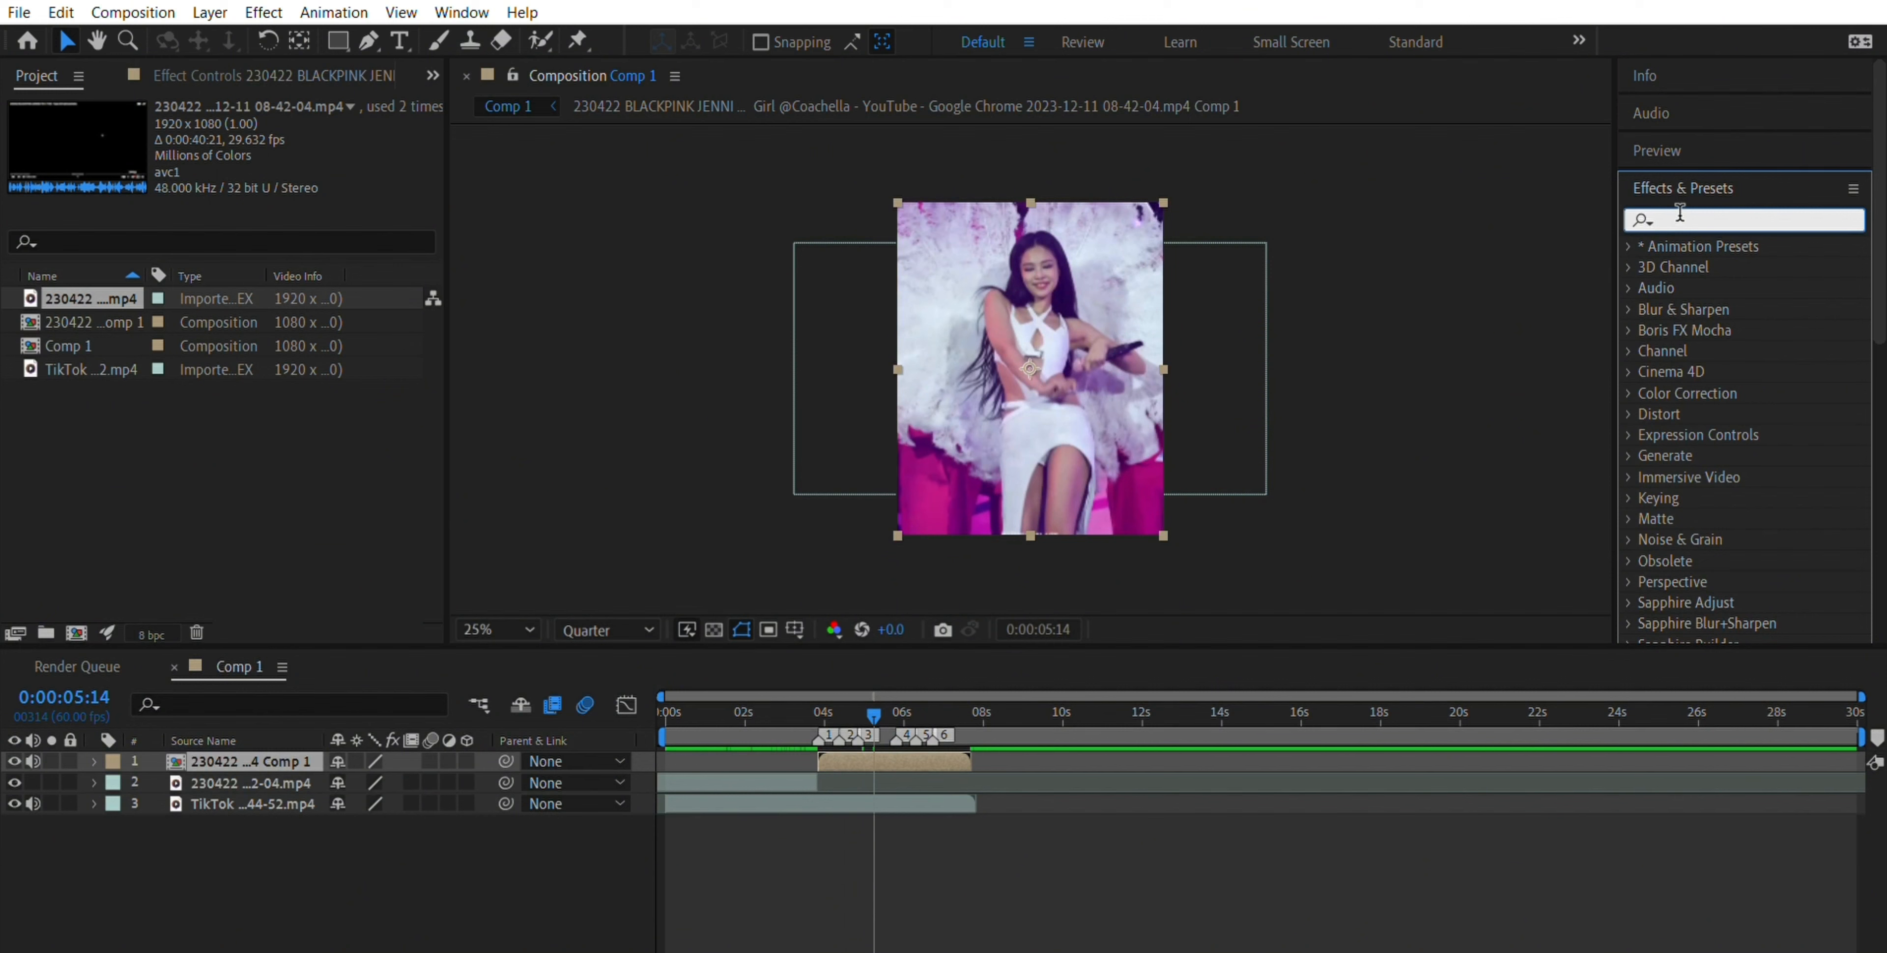
text(timew)
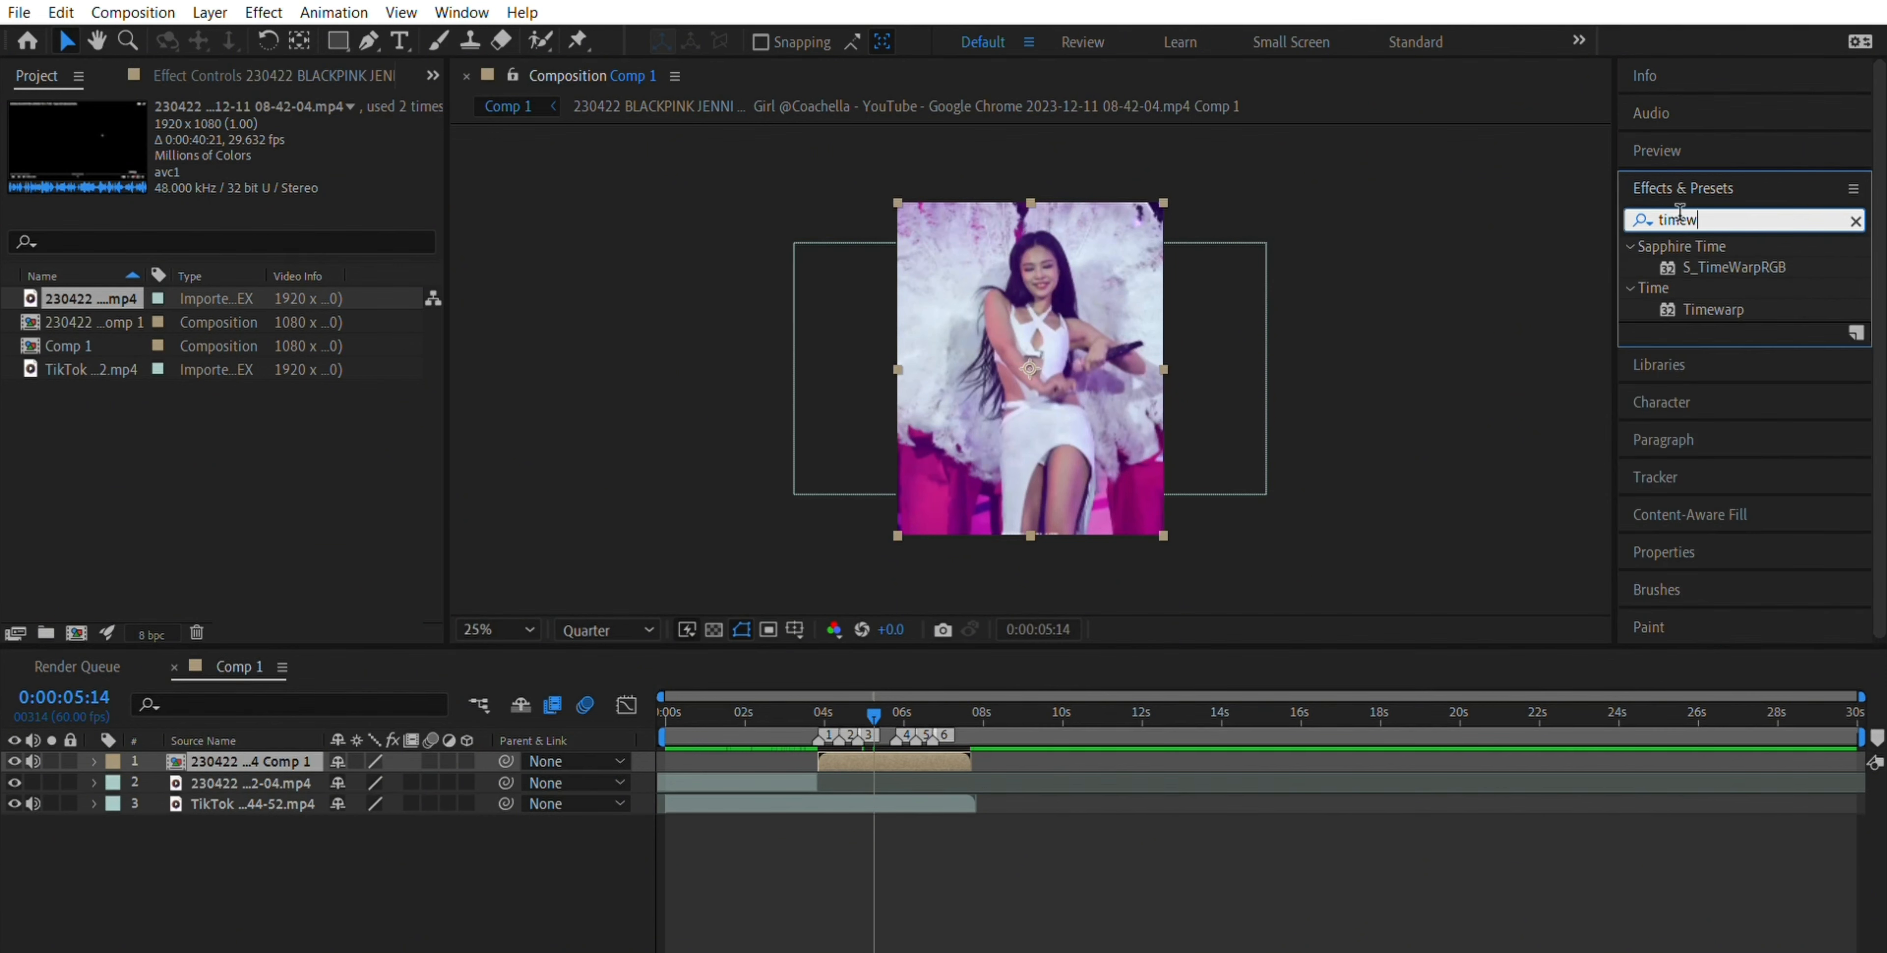
text(a)
drag(1707, 309, 877, 762)
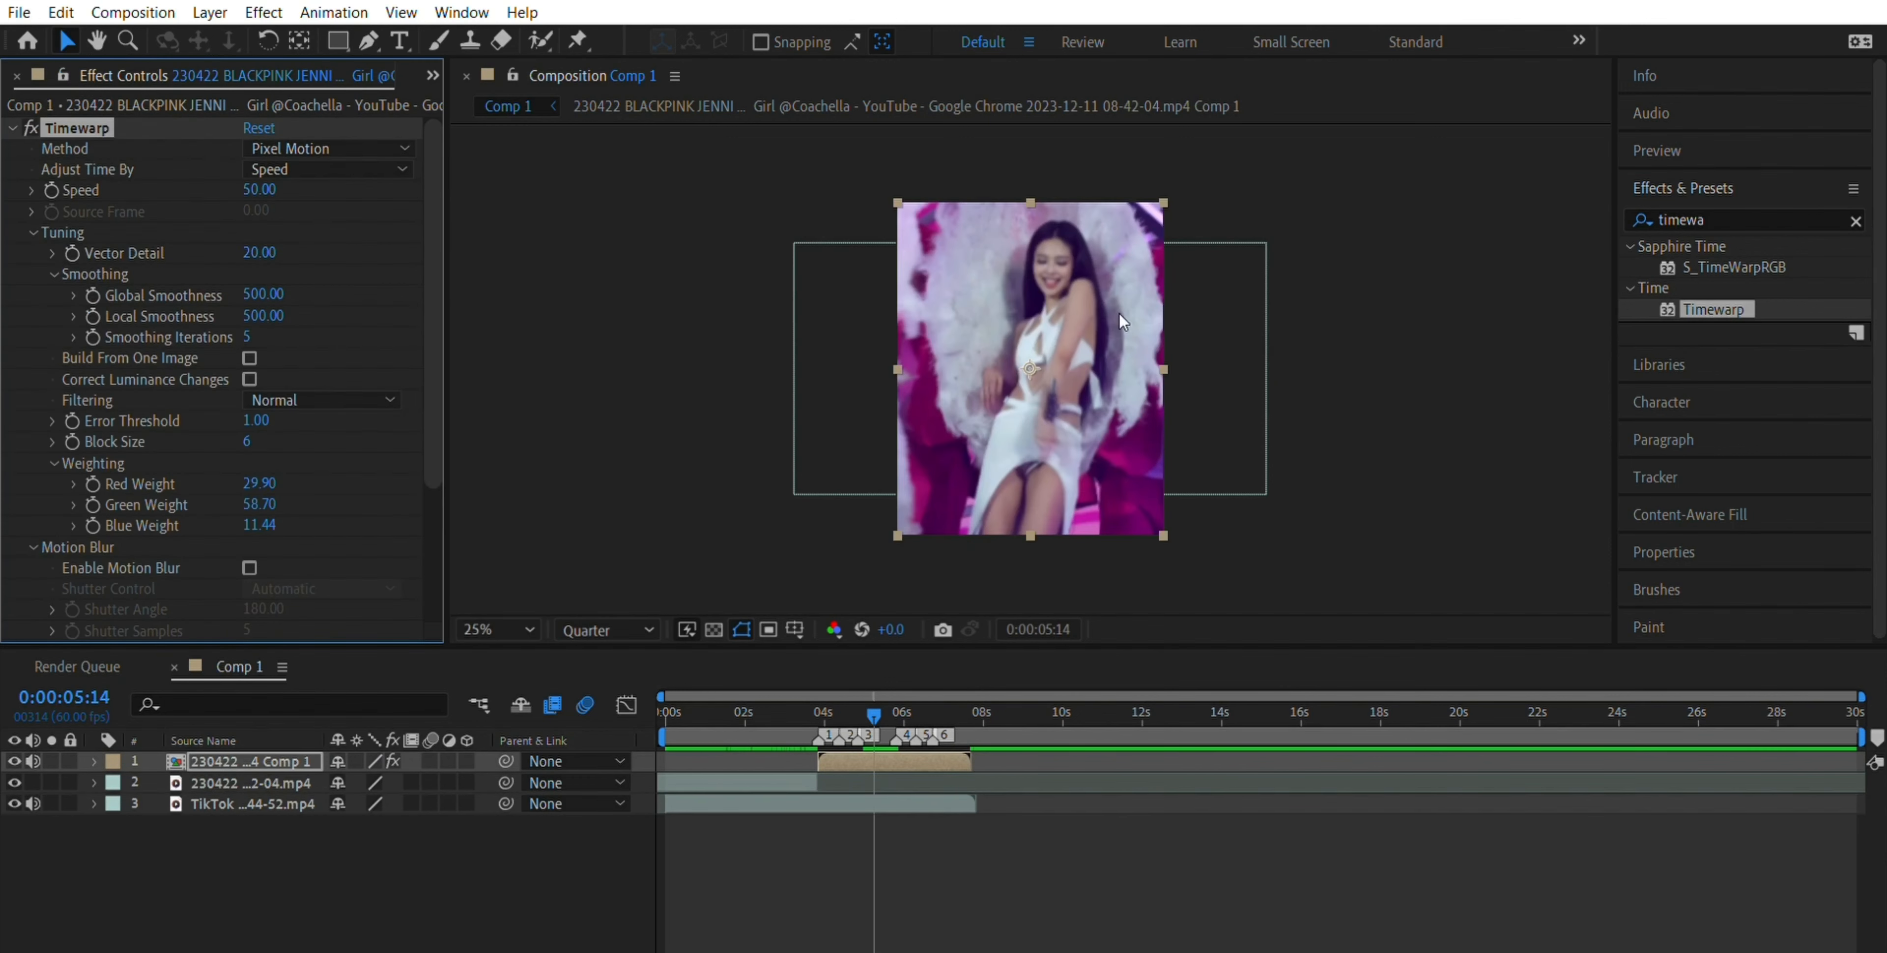
click(431, 760)
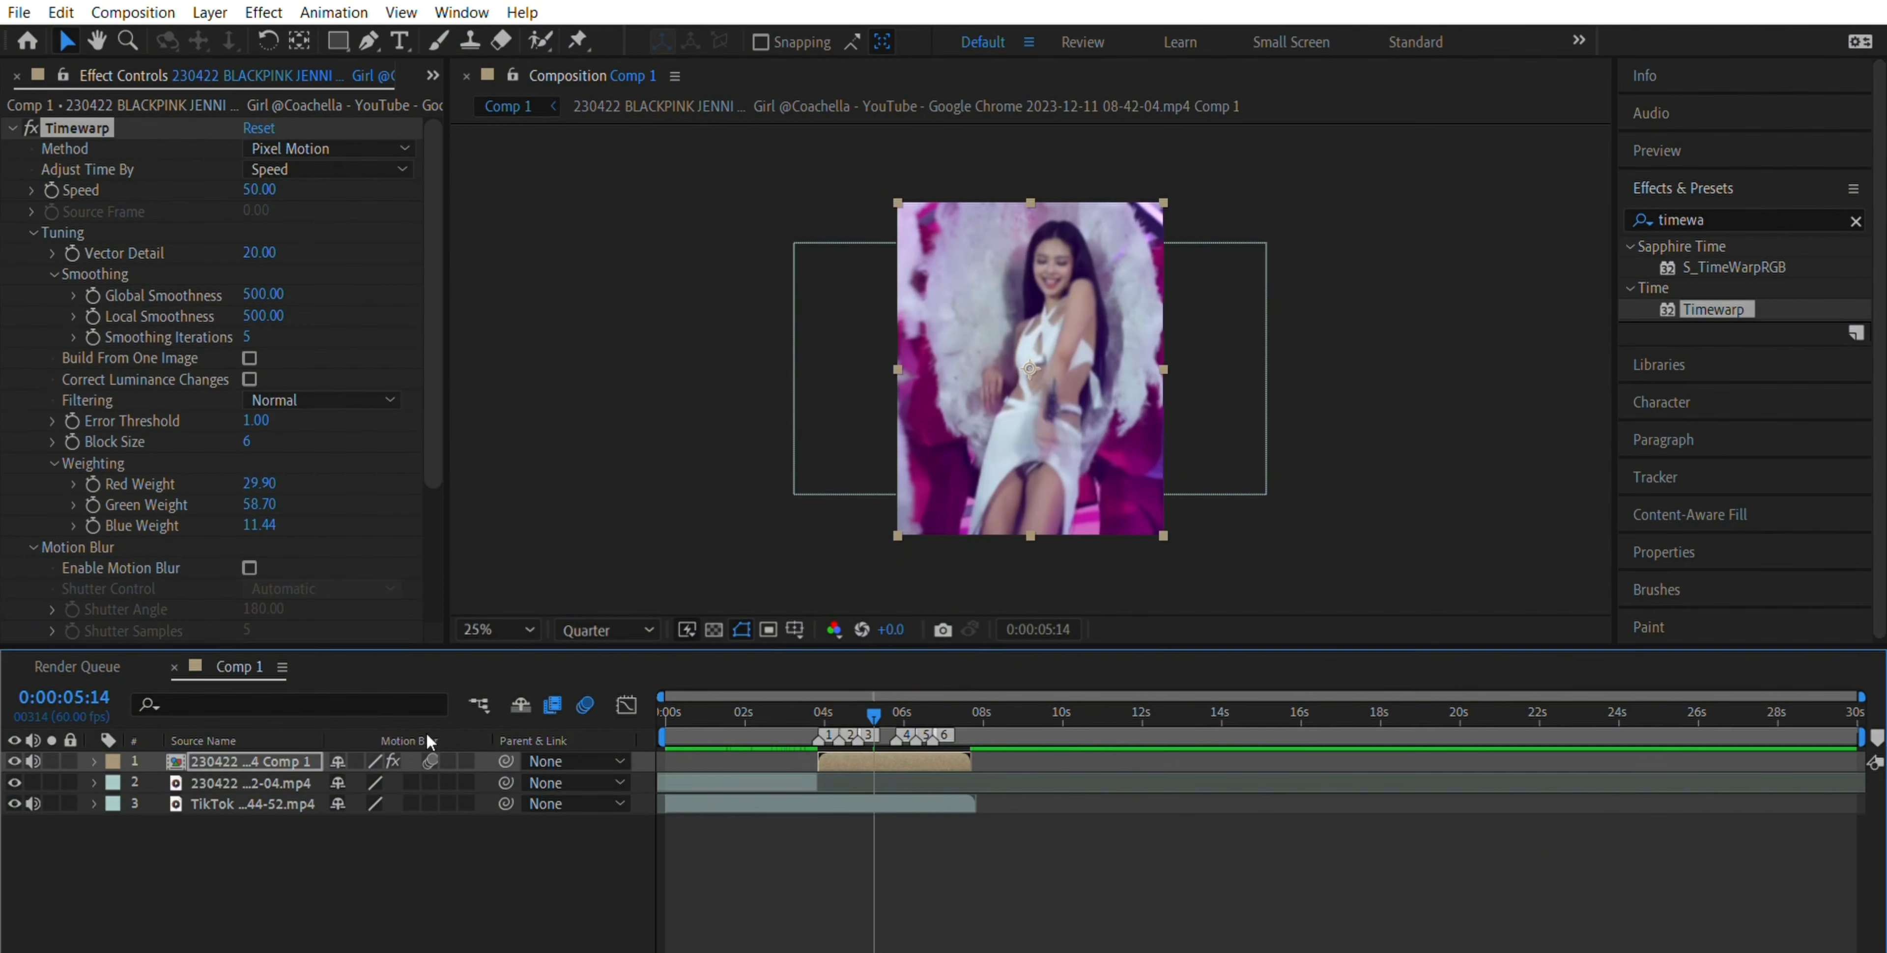
- Keyframe Timewarp's Speed at 200 at 0:00:03:50 and reveal the property in the timeline
drag(872, 689, 819, 689)
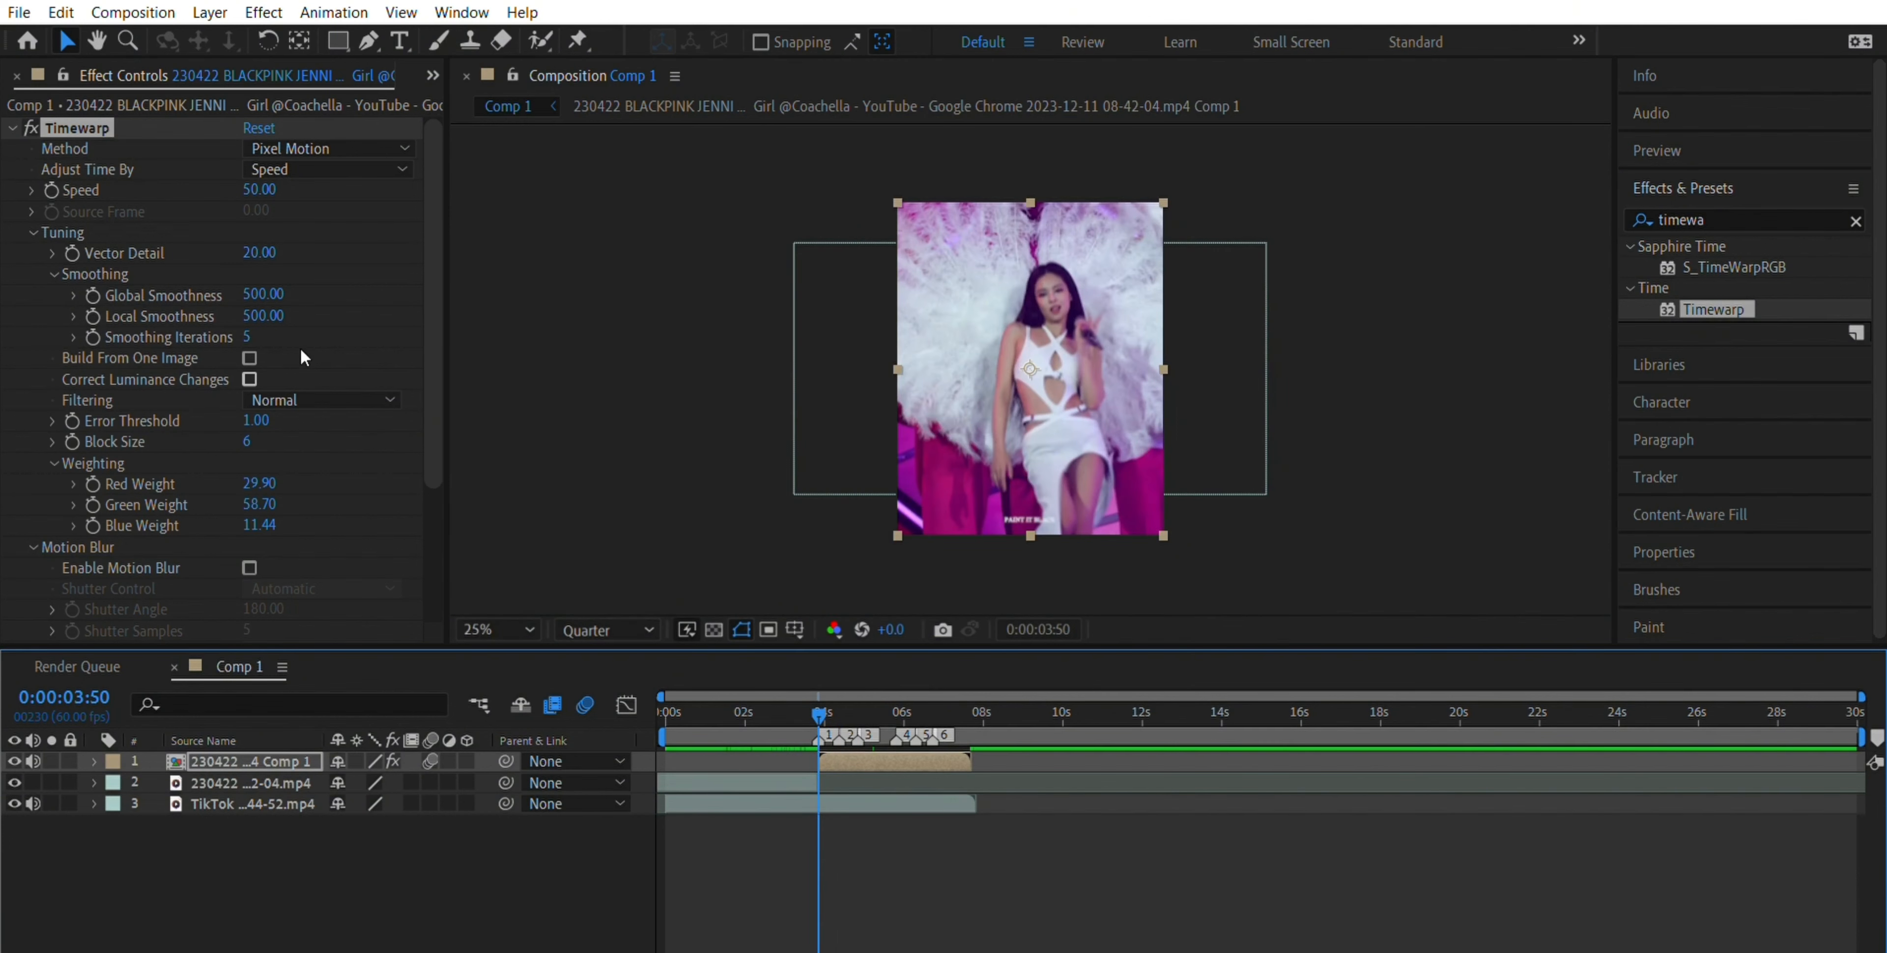
click(259, 189)
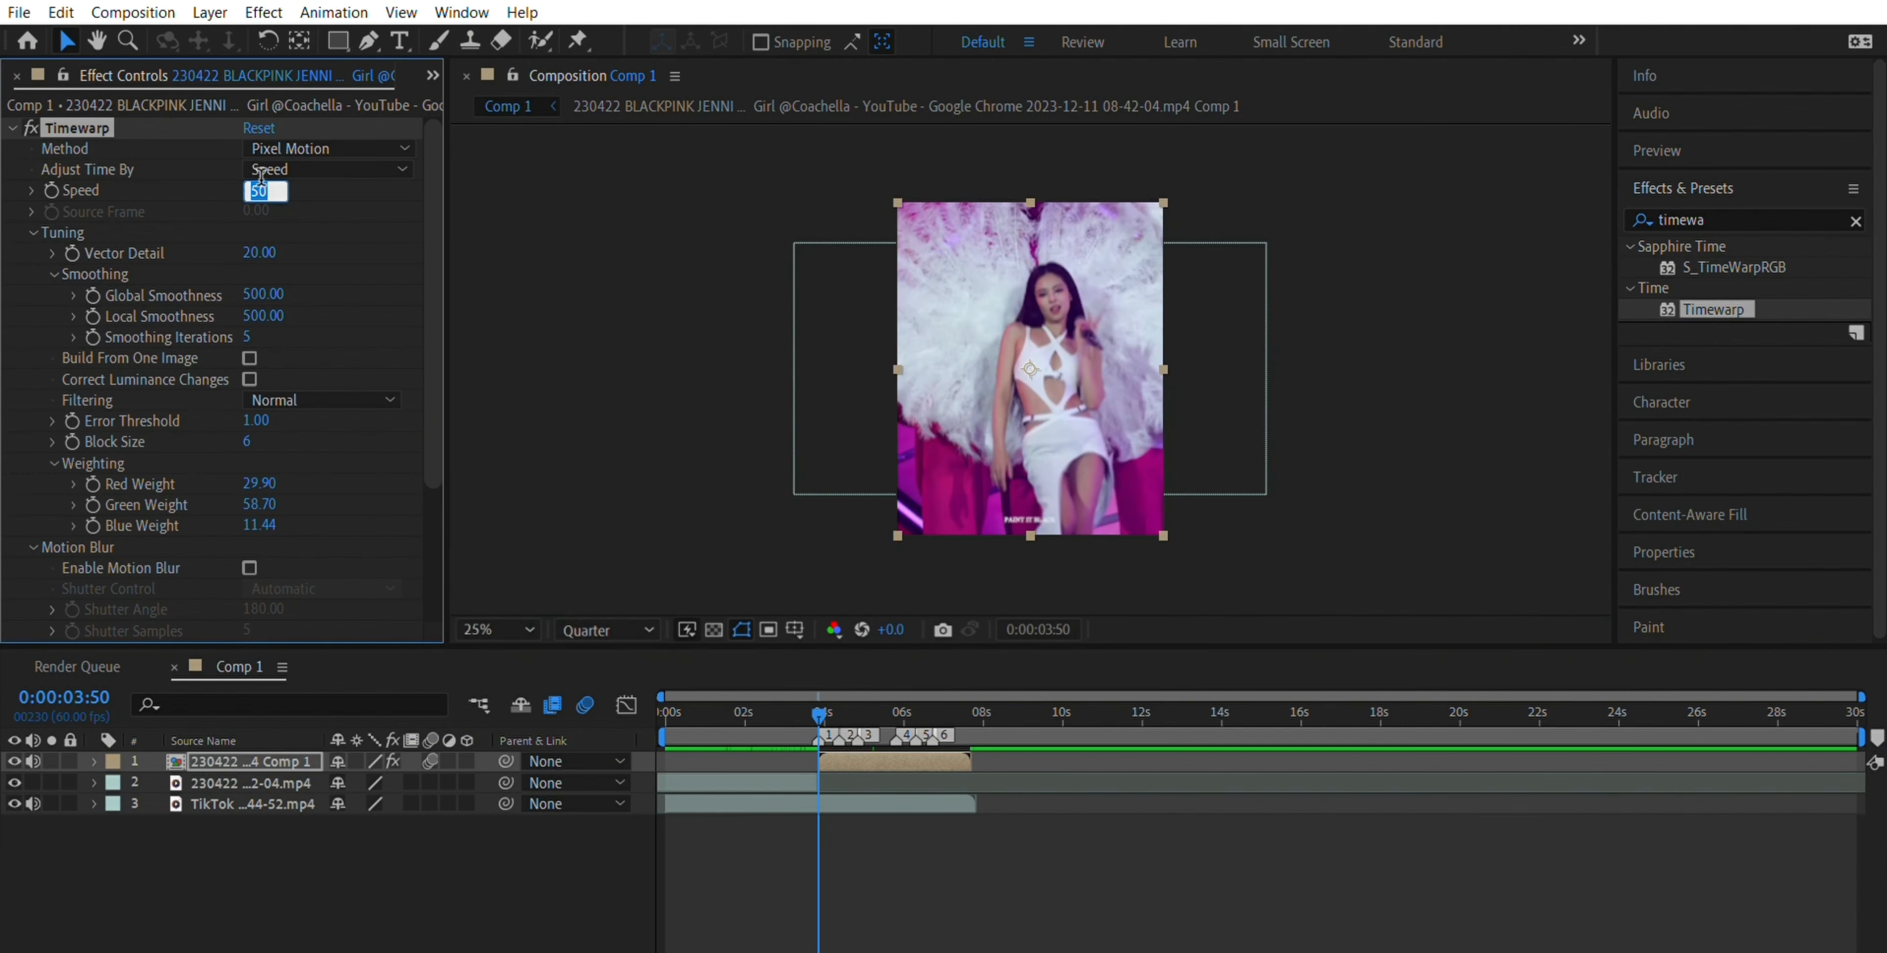
text(200)
click(51, 190)
click(94, 760)
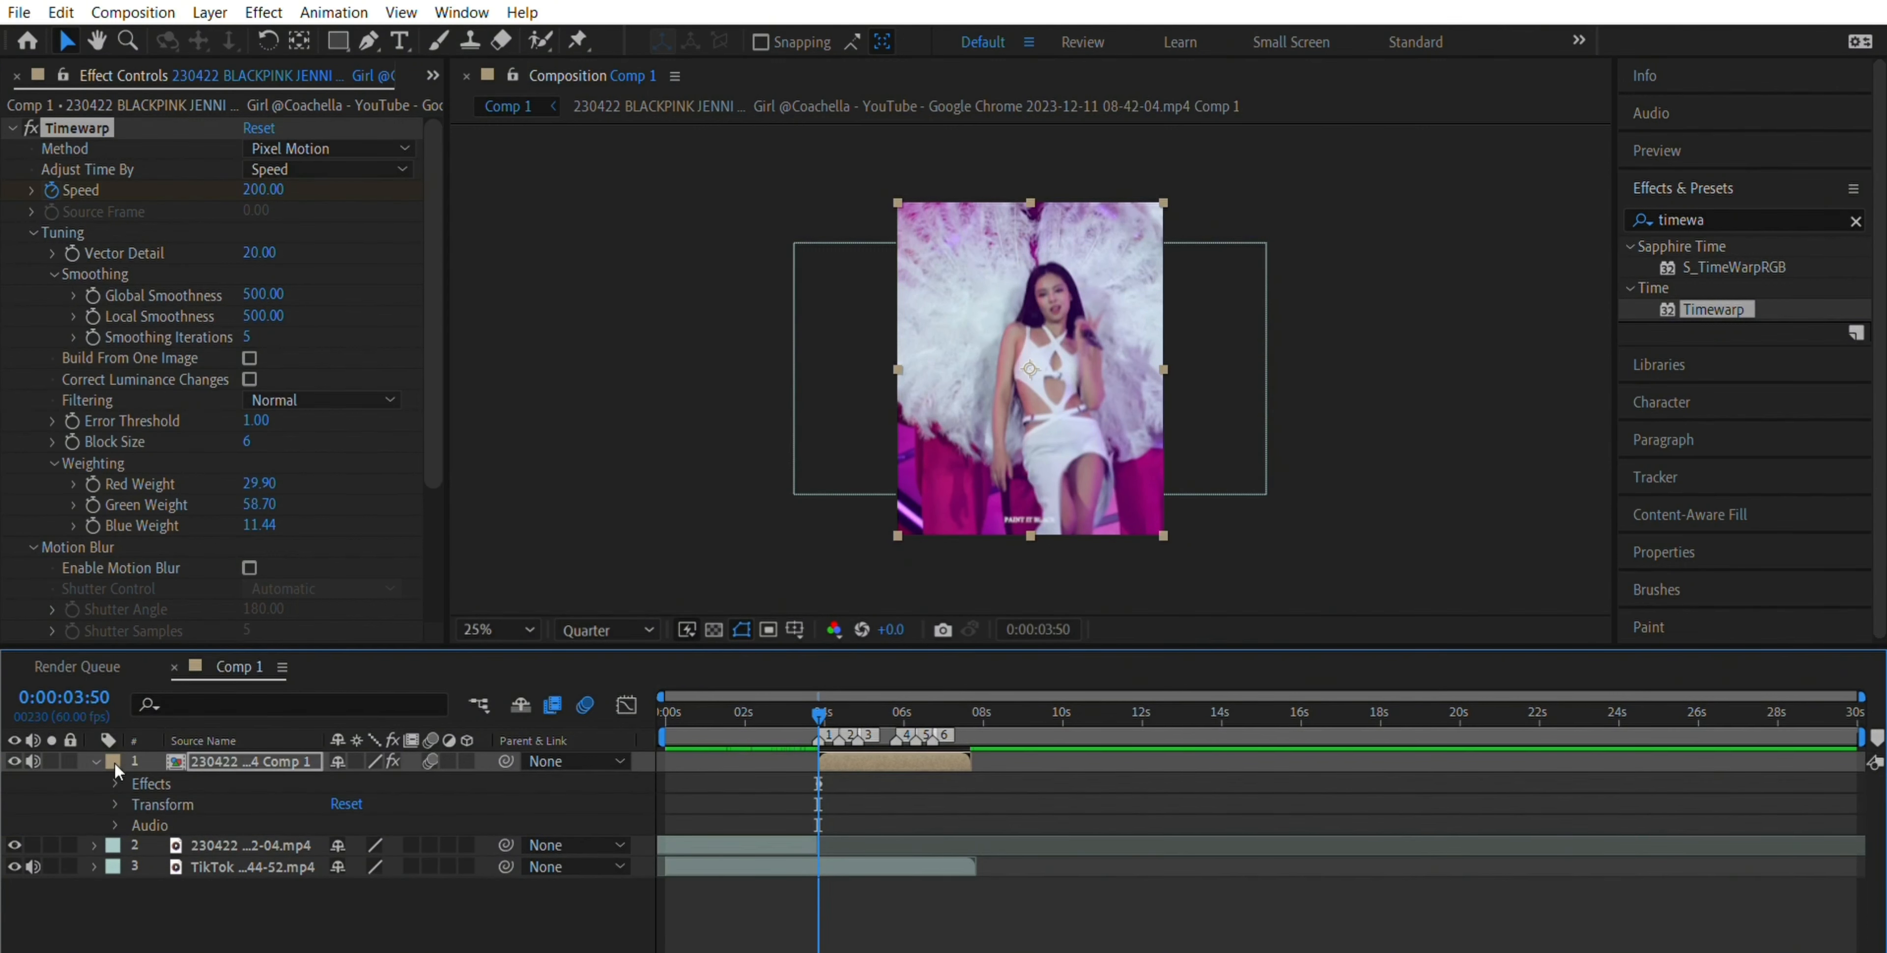
click(116, 782)
click(136, 802)
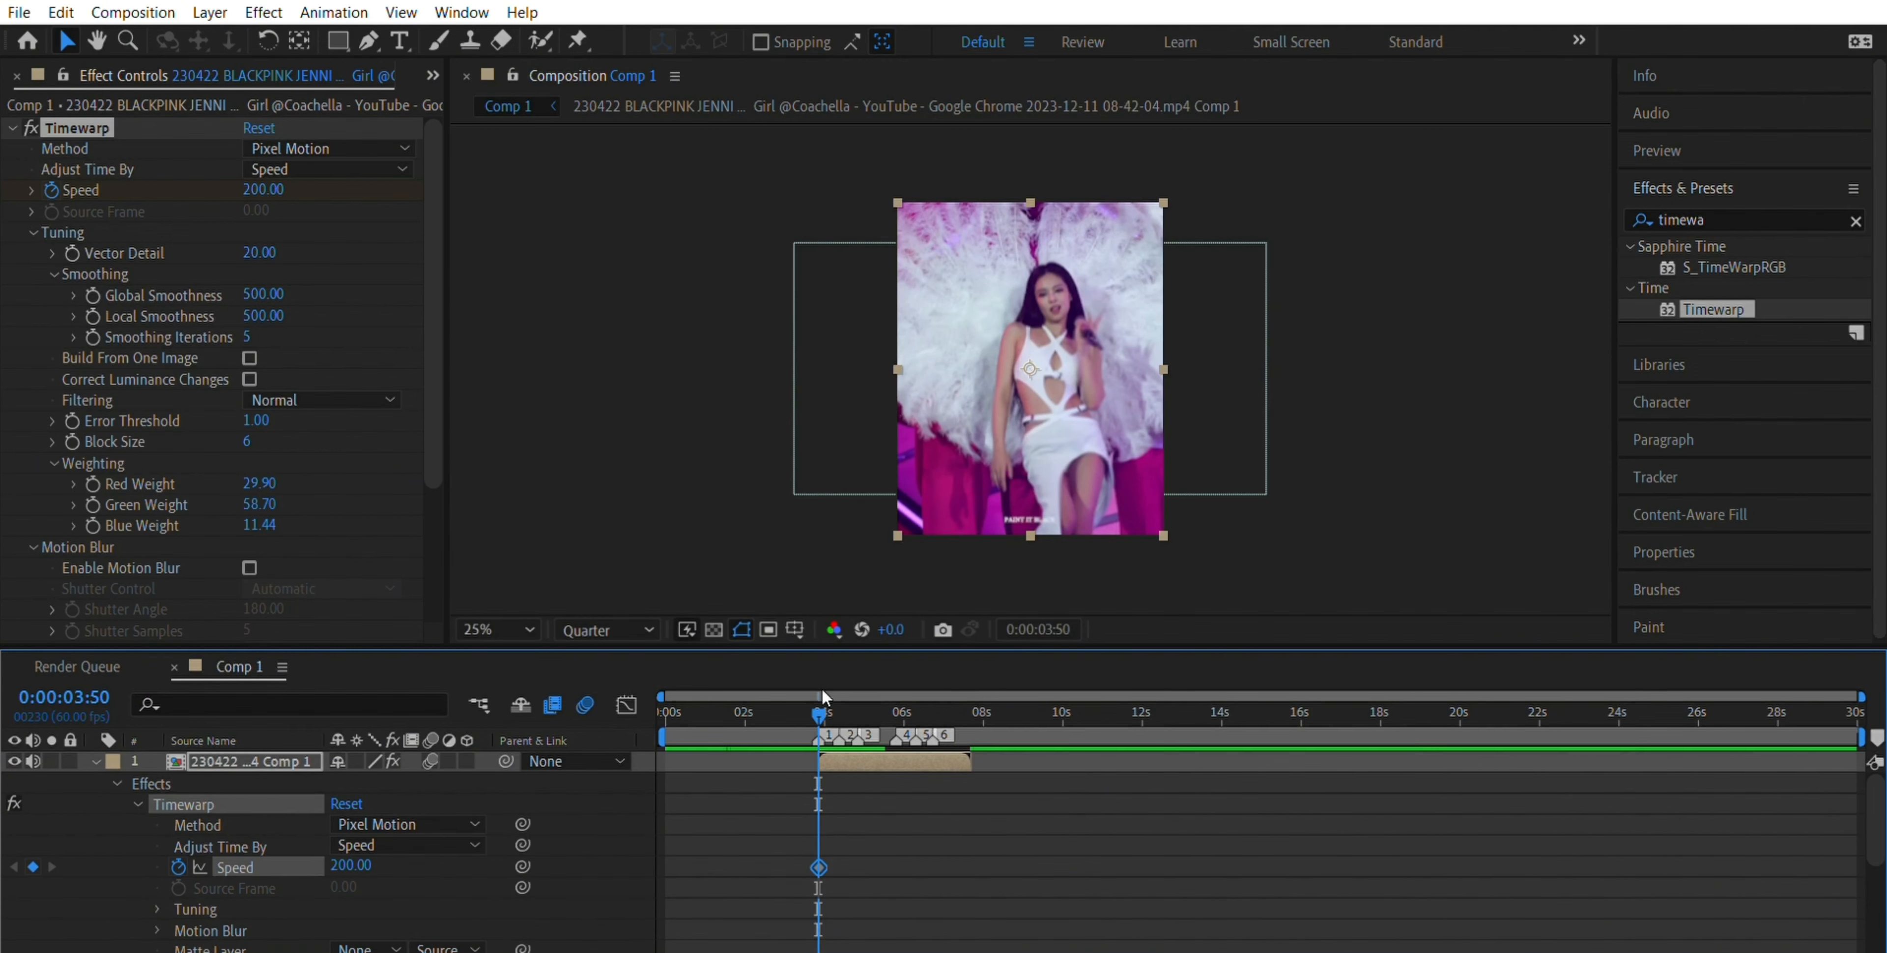
- Try pasting the Speed keyframe at further beat markers and delete the Timewarp effect from the layer
drag(818, 709, 901, 700)
key(ctrl+v)
click(859, 709)
key(ctrl+v)
click(1674, 548)
click(77, 128)
key(Delete)
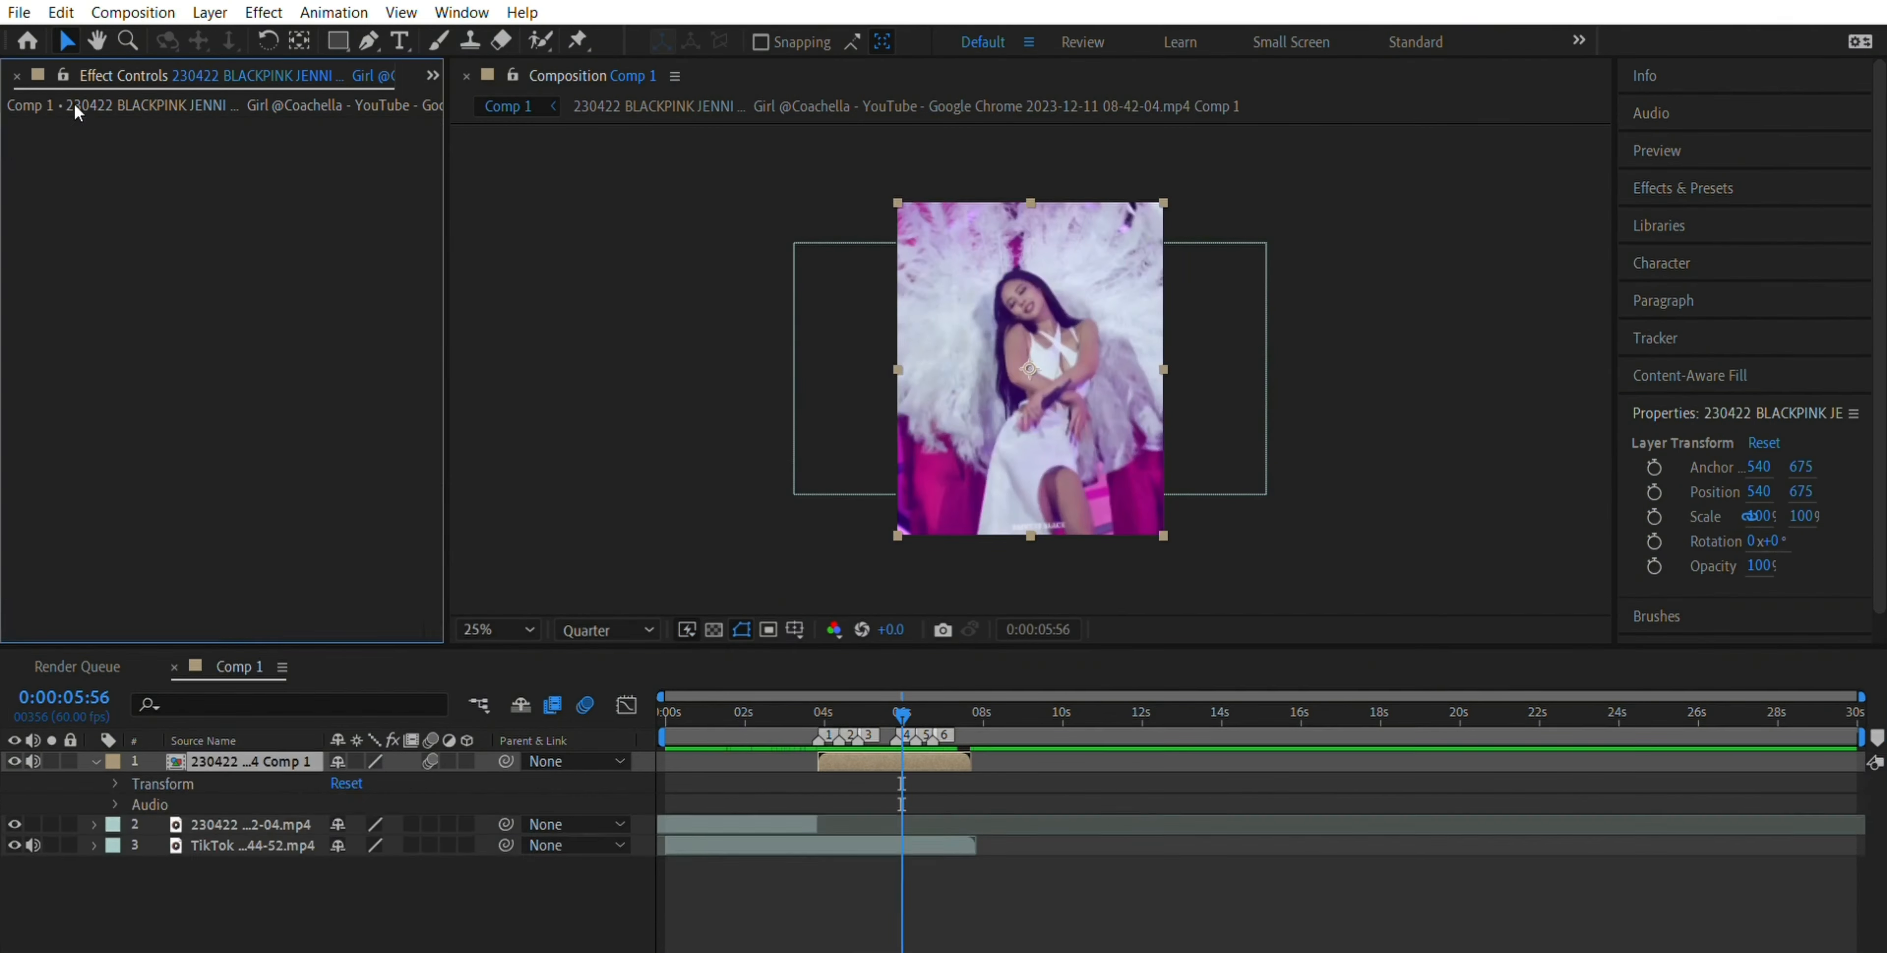
- Collapse the pre-composed layer's properties and play back the animation from around the second beat marker
click(96, 761)
click(846, 707)
key(space)
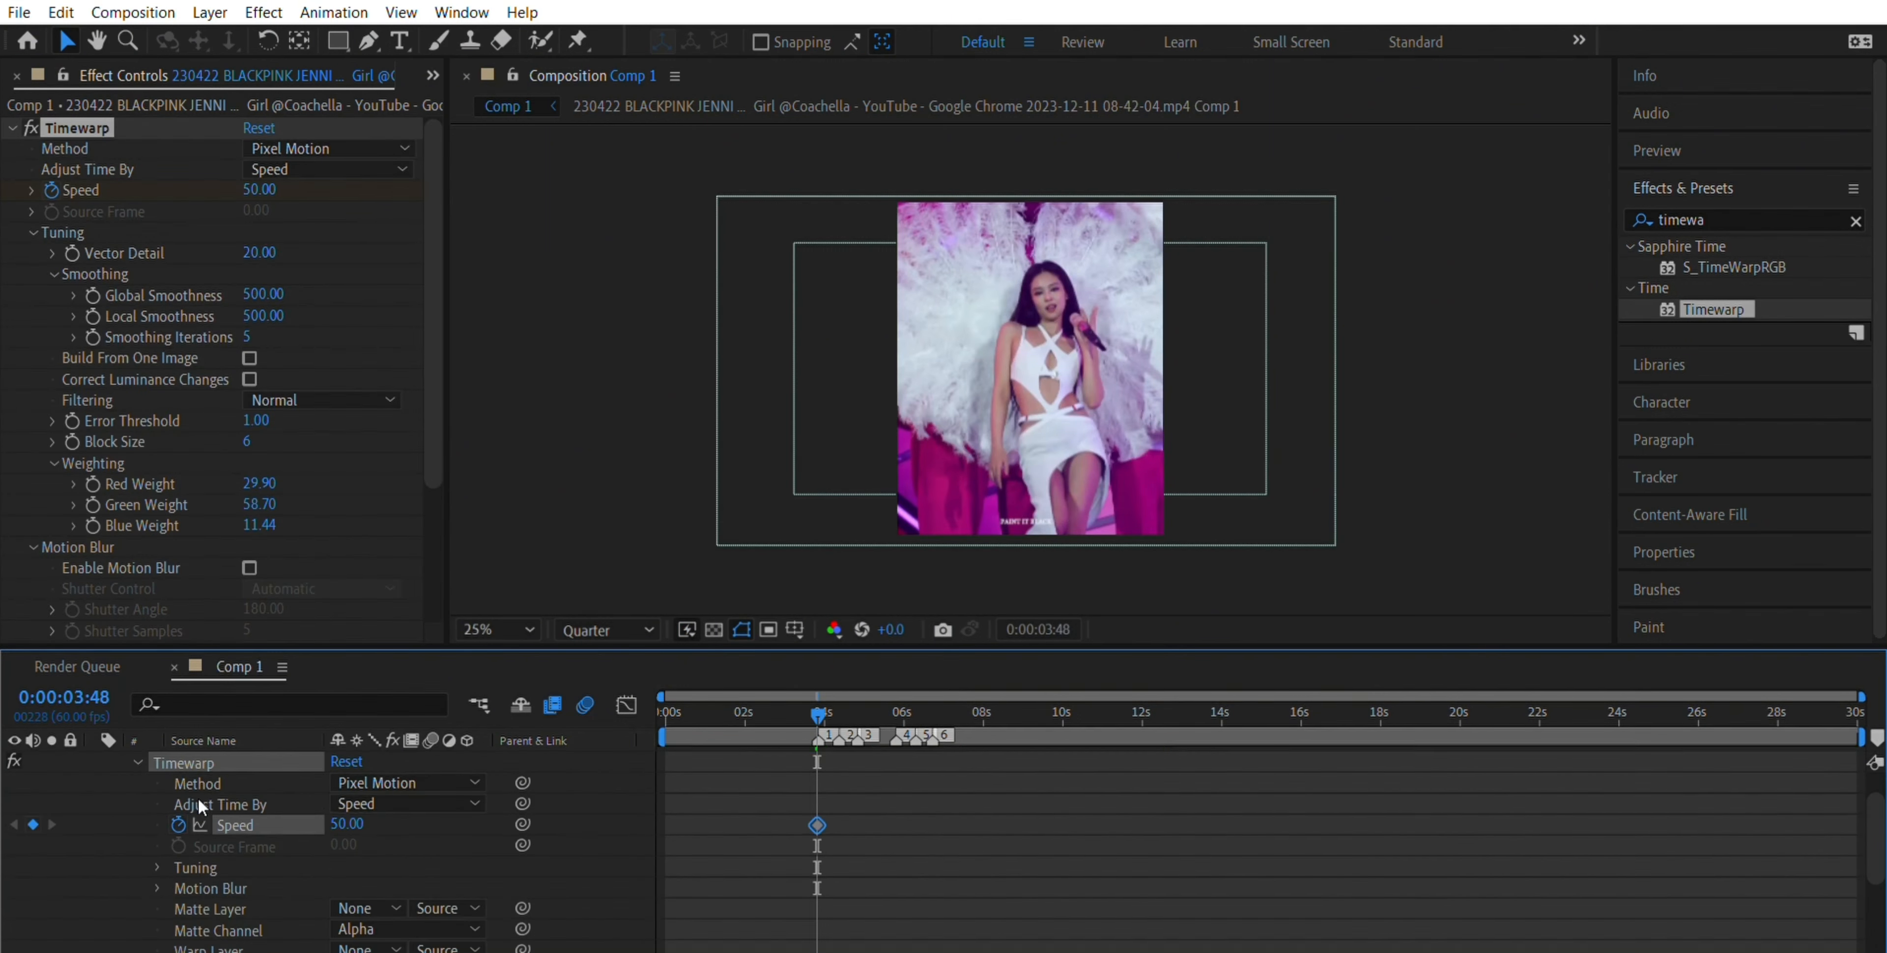
- Place Timewarp Speed keyframes of 200 at the six numbered beat markers
click(839, 695)
drag(839, 695, 855, 699)
drag(894, 700, 934, 690)
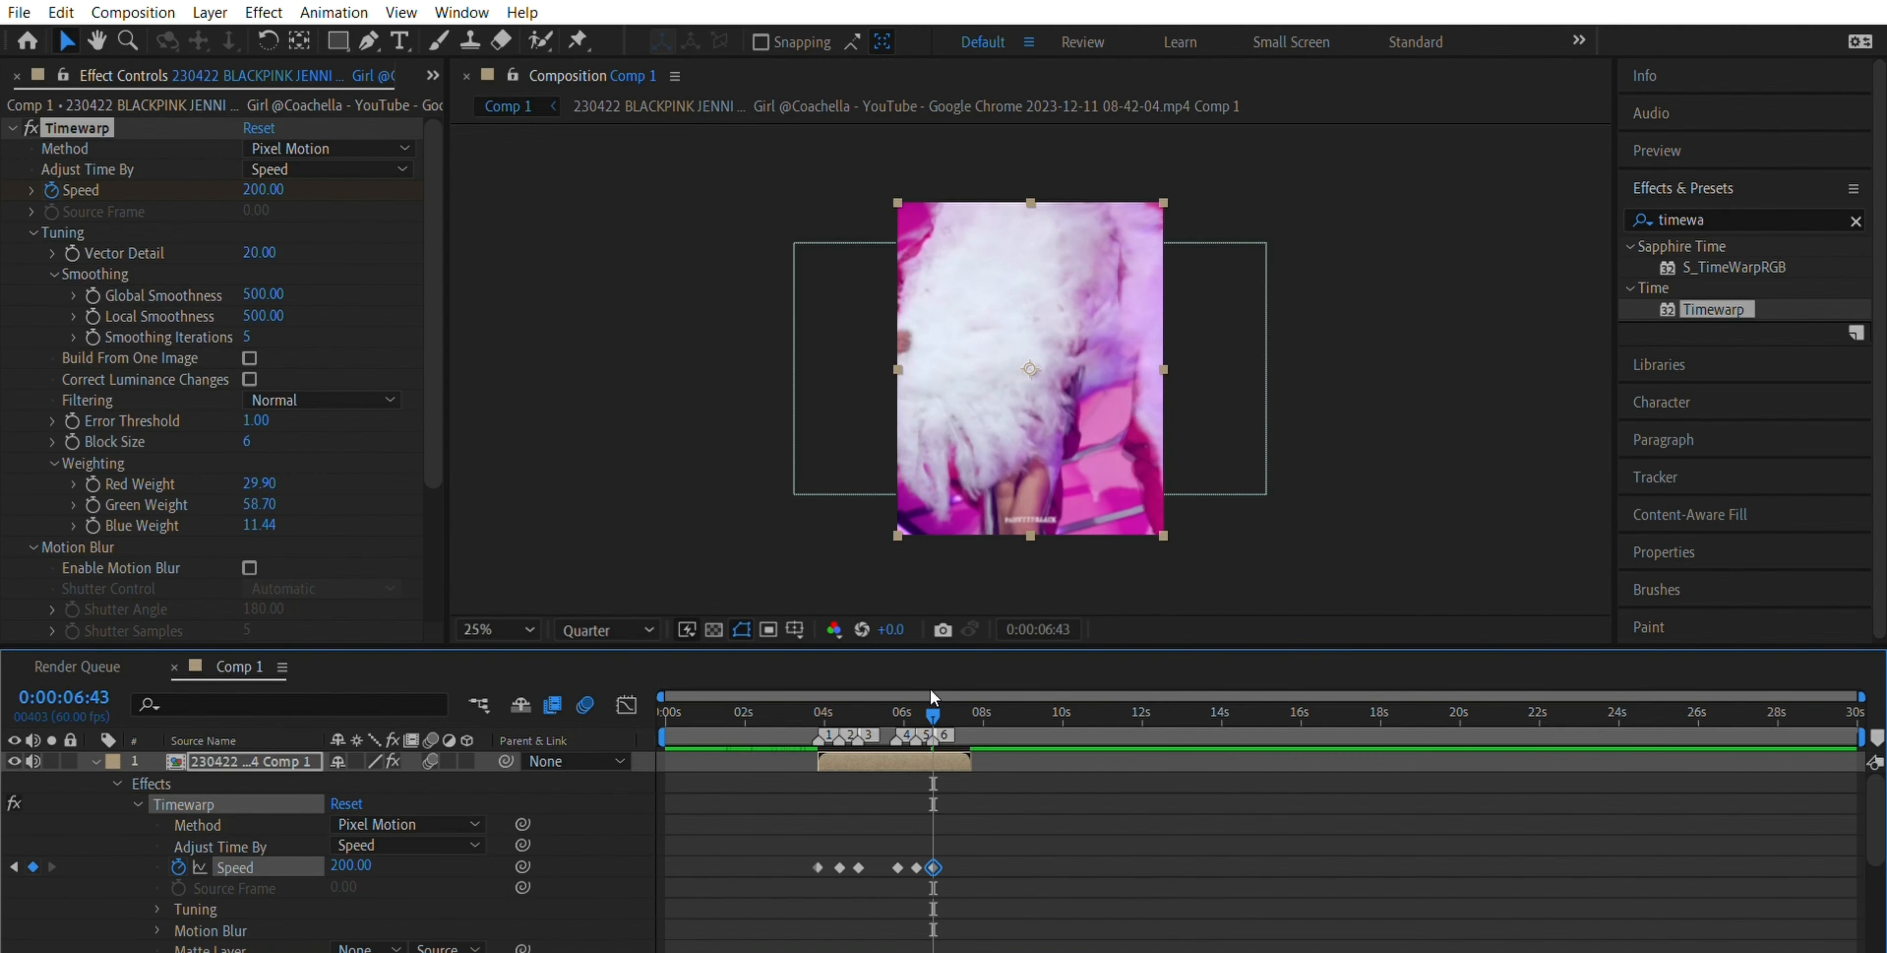
- Add Speed keyframes of 50 after each beat marker's 200 keyframe, starting at 0:00:04:05
drag(933, 696, 829, 683)
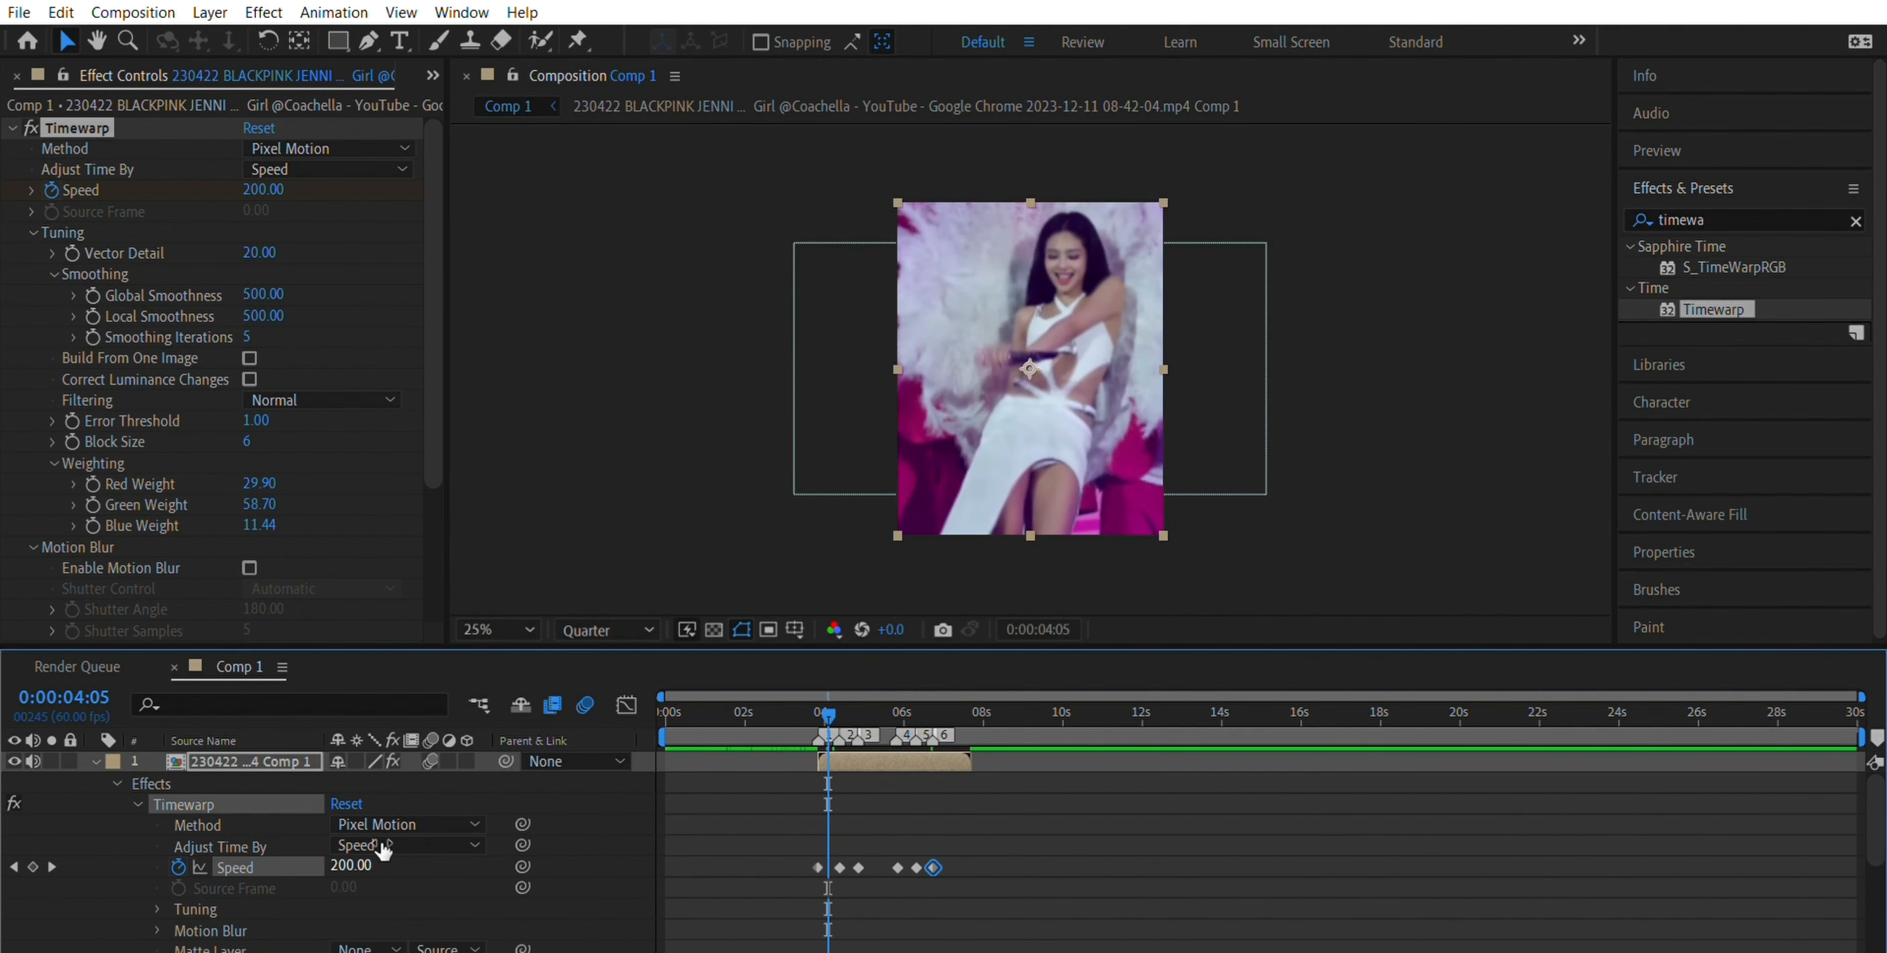
click(369, 859)
key(Return)
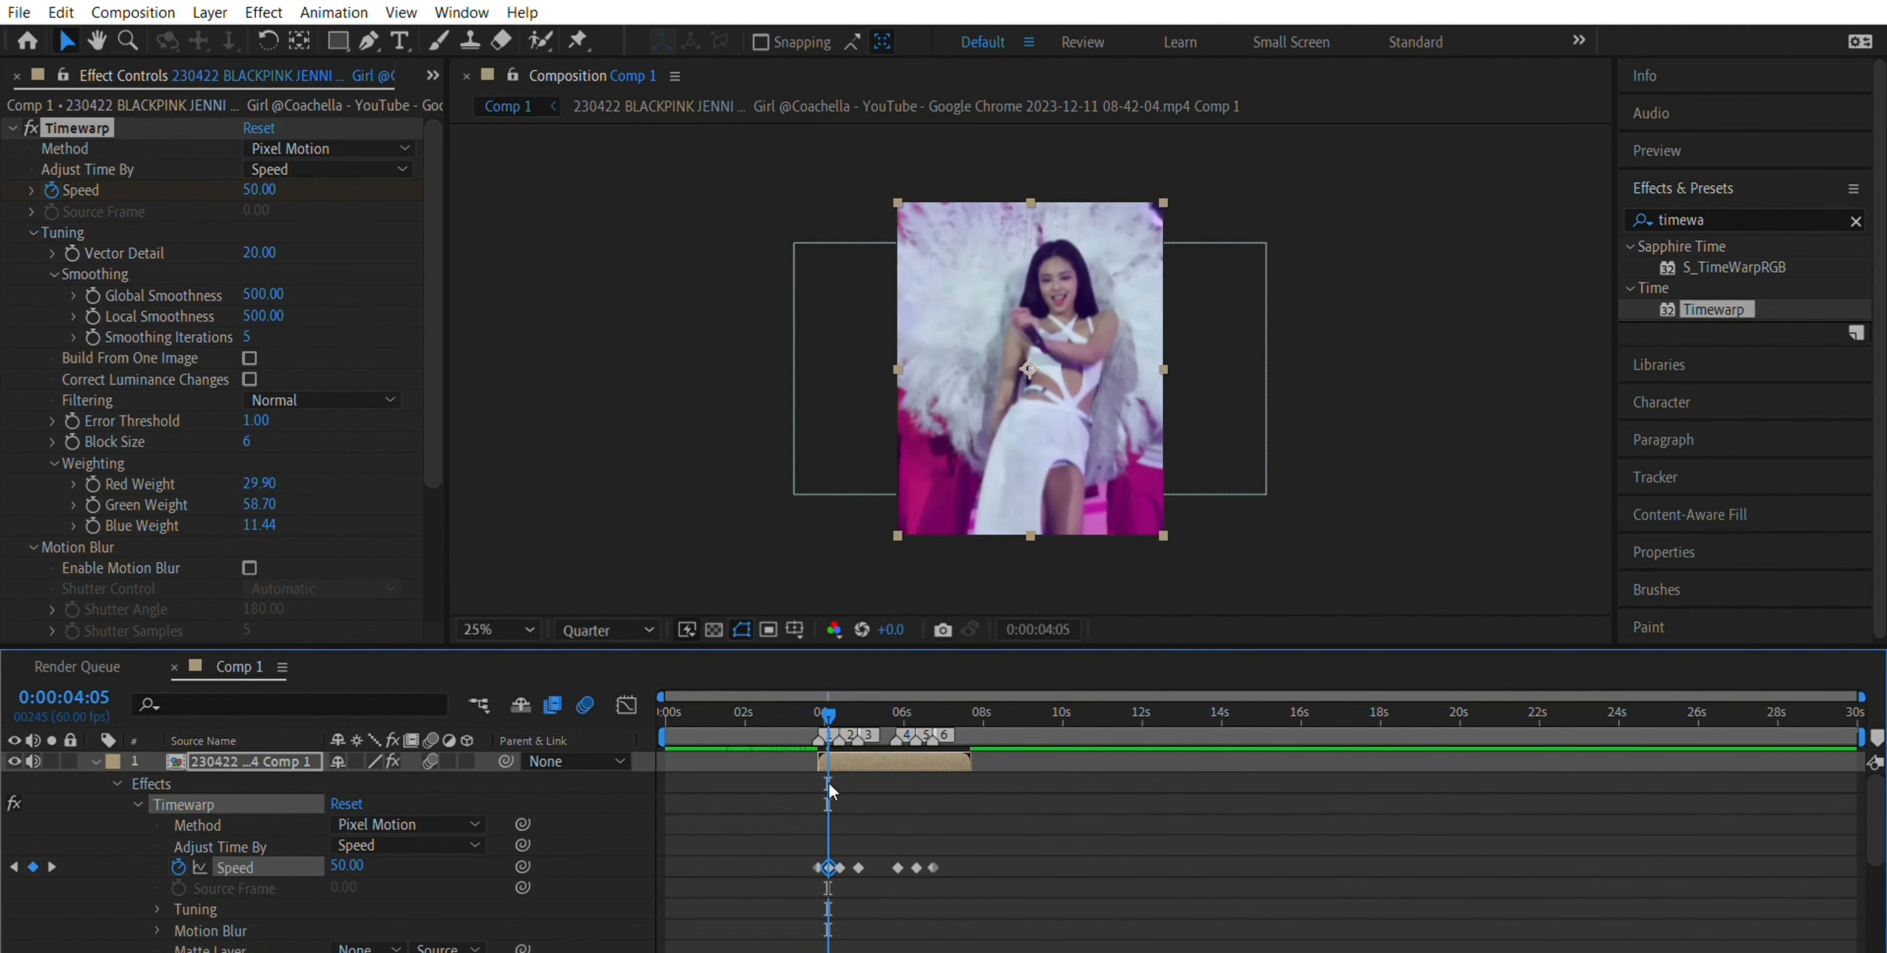
drag(832, 691, 907, 712)
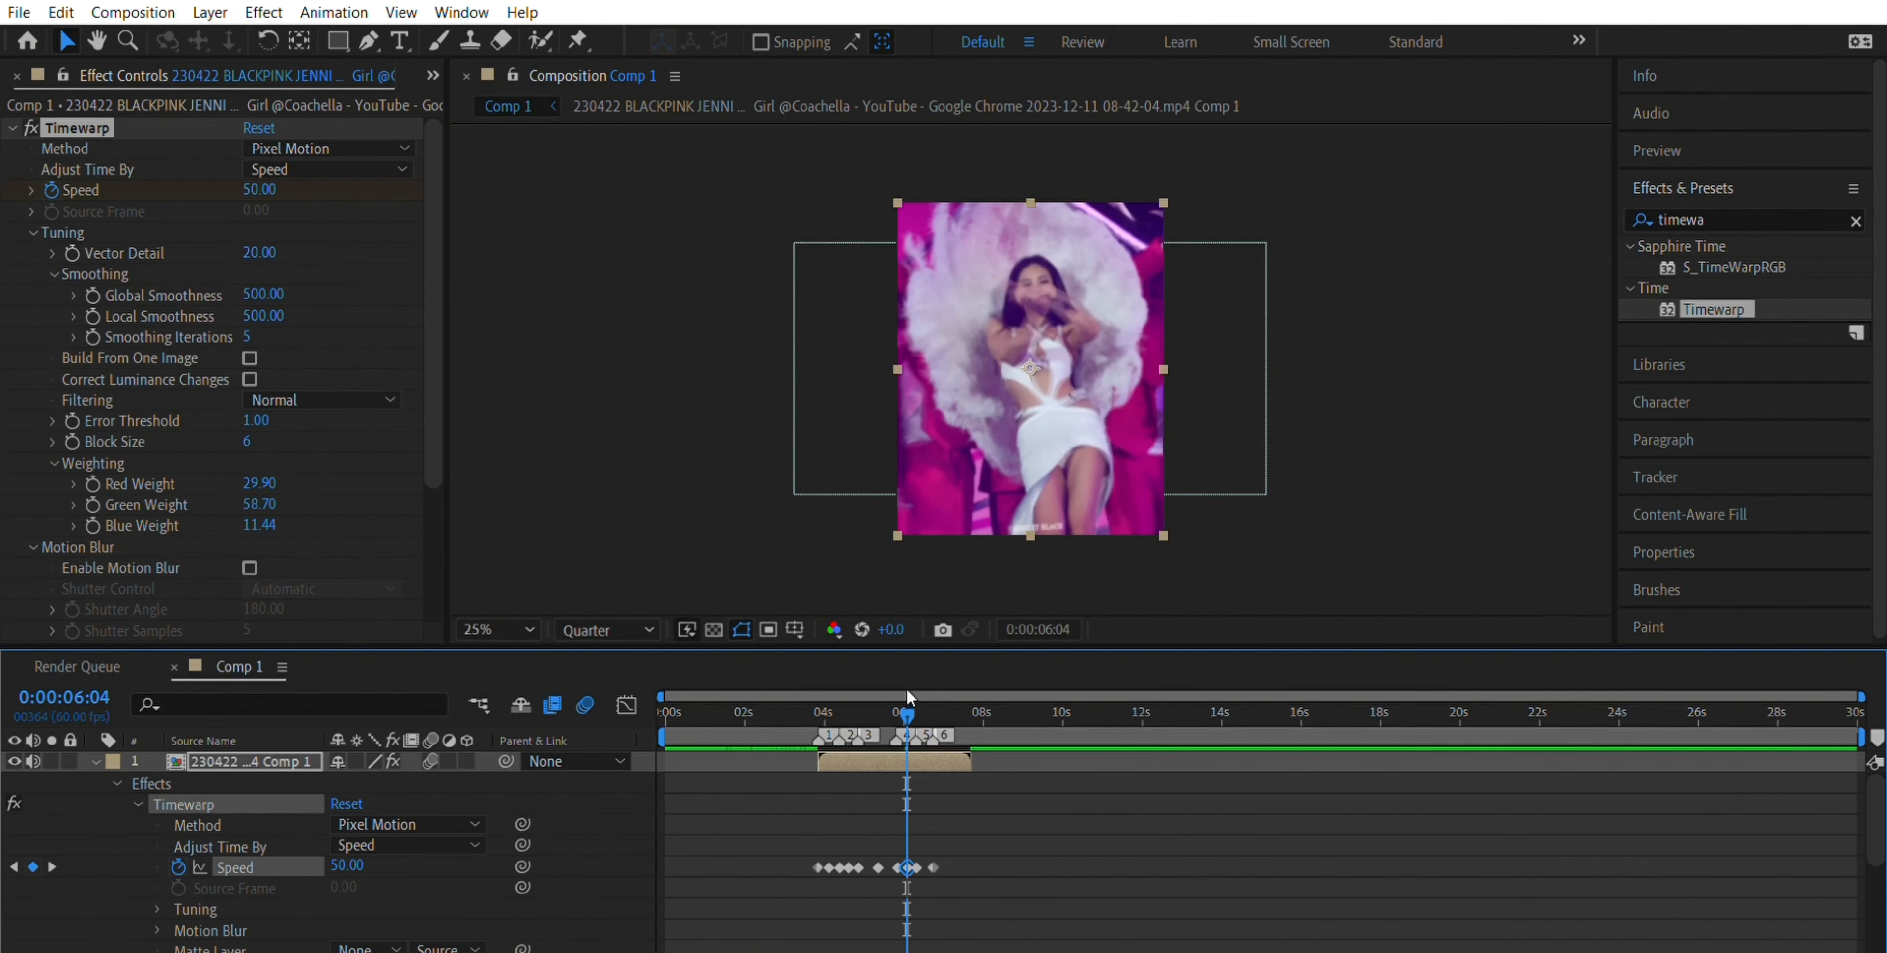
drag(908, 696, 844, 688)
key(ctrl+v)
- Reshape the Speed graph into sharp peaks by pulling down the handles of the 200 keyframes, and collapse the layer's properties
click(635, 685)
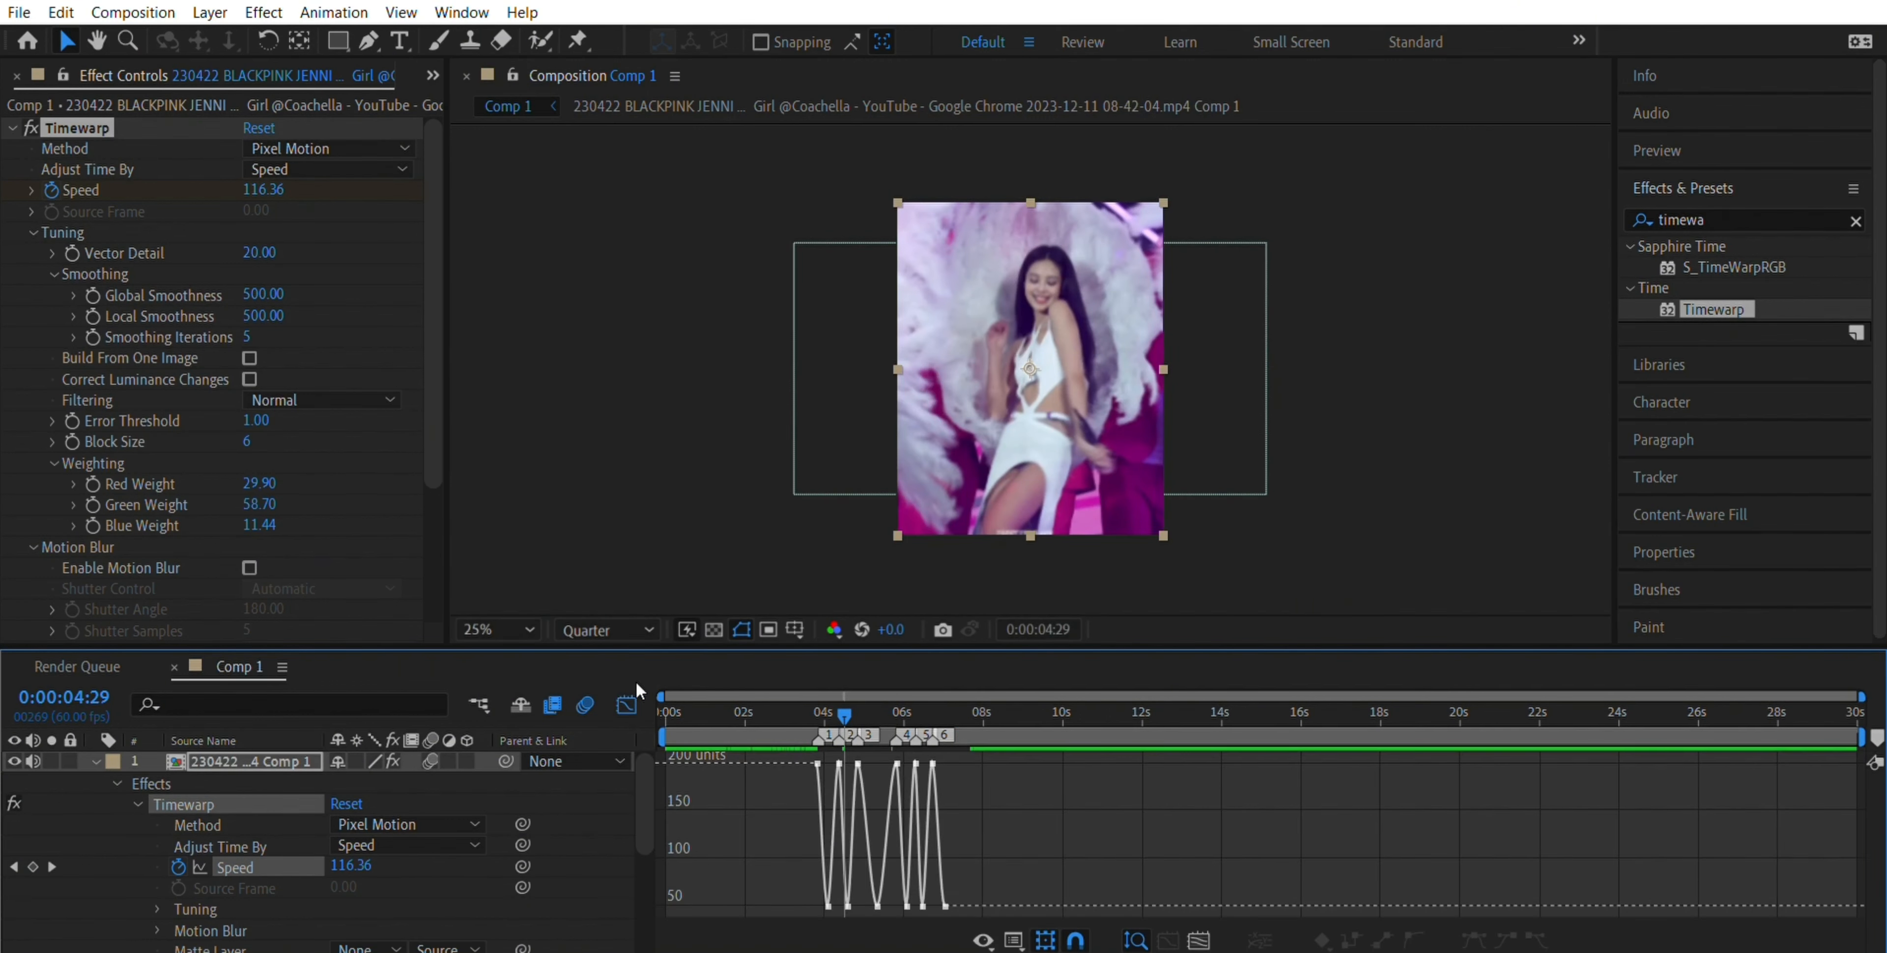
drag(984, 804, 793, 737)
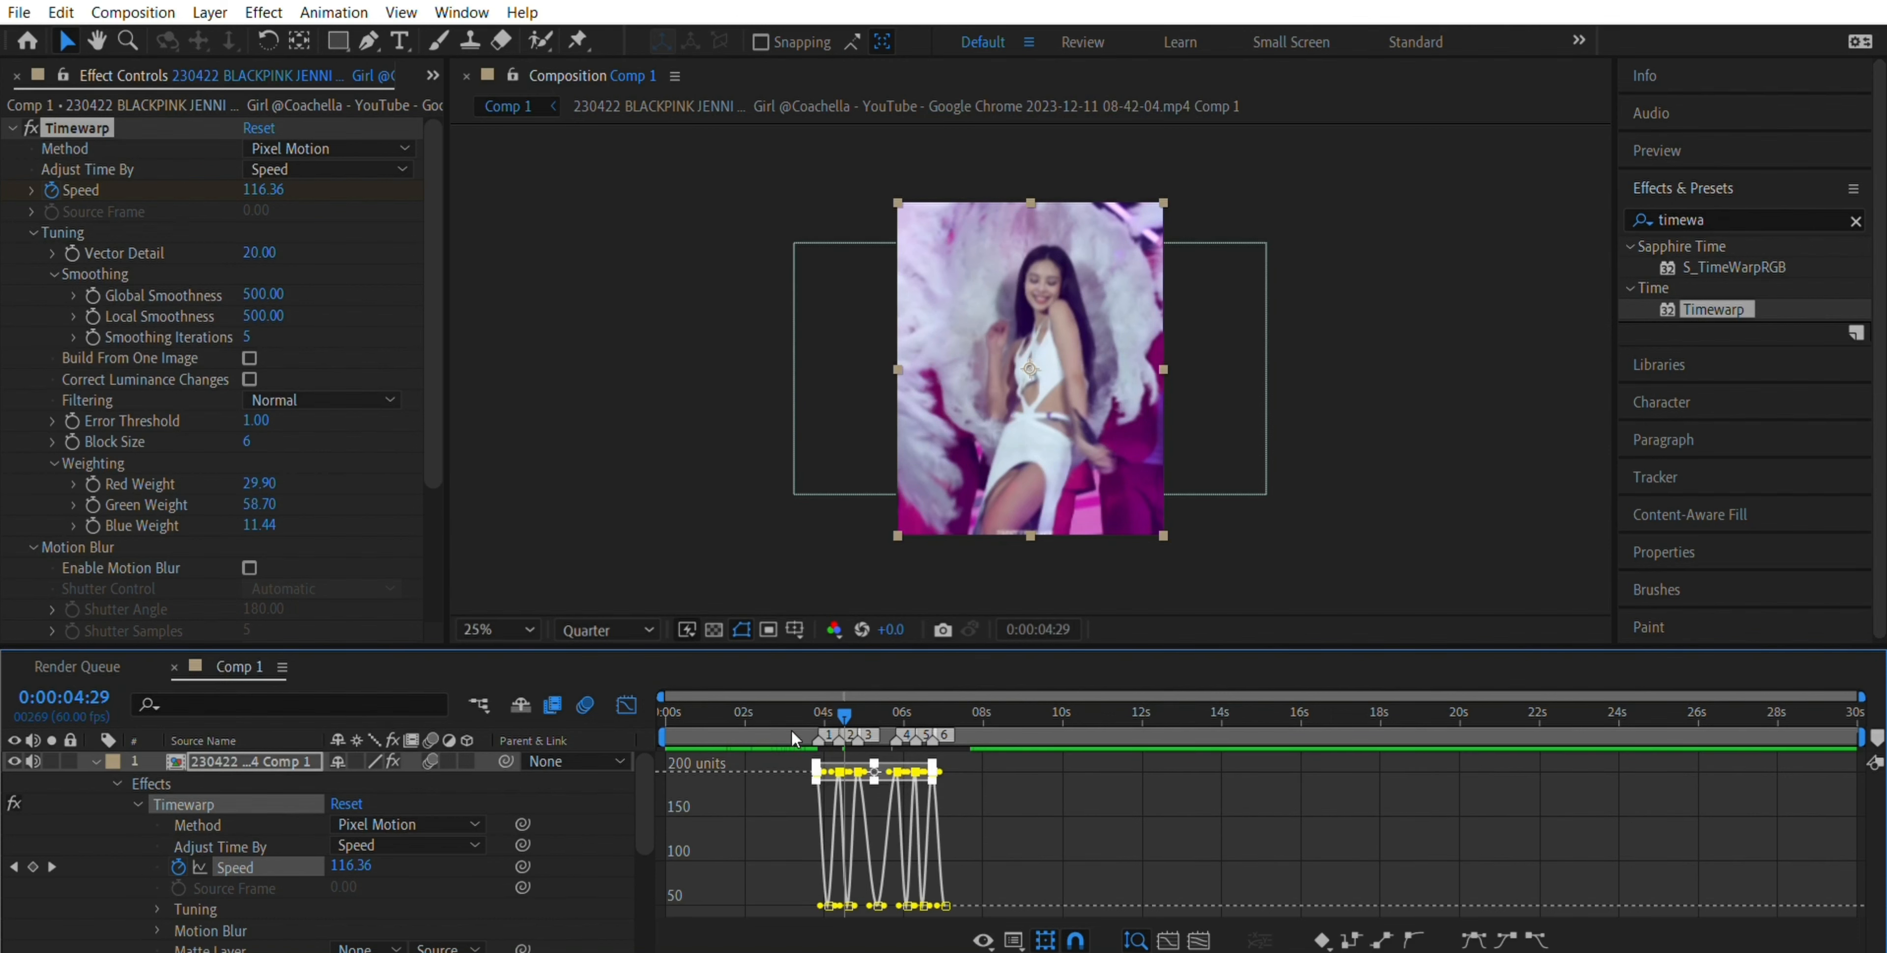
drag(889, 772, 896, 863)
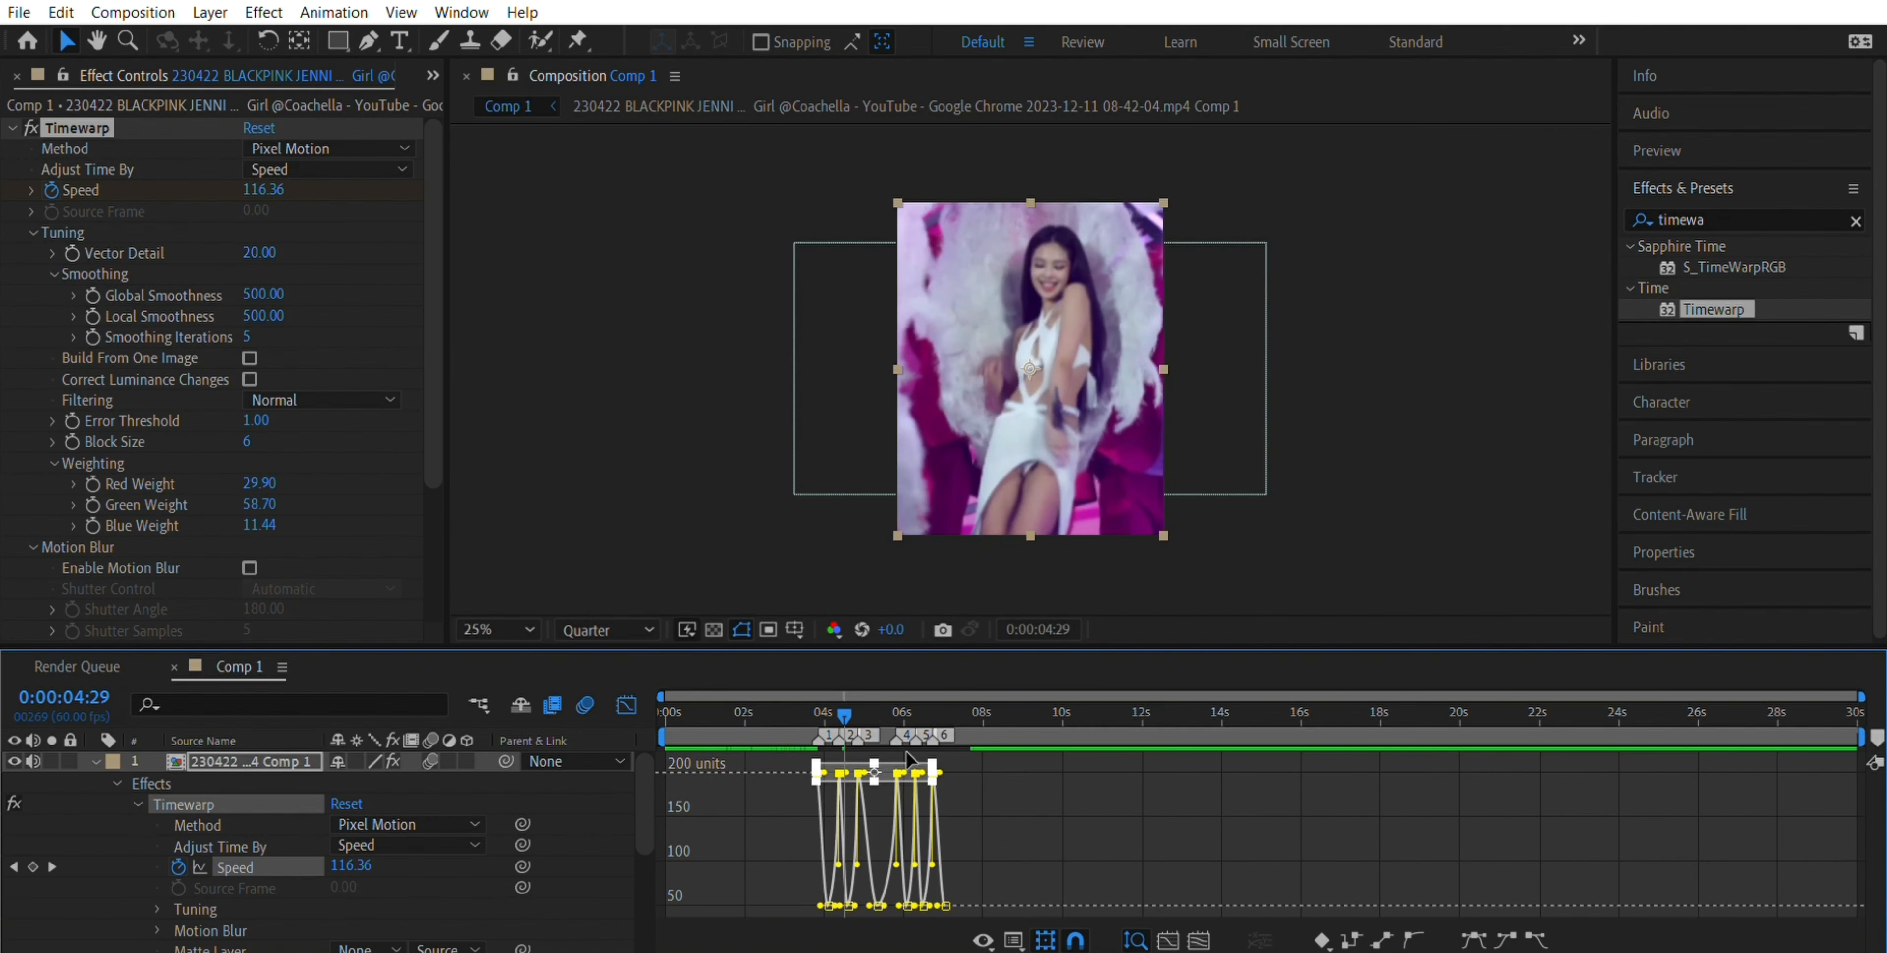
drag(907, 771, 930, 850)
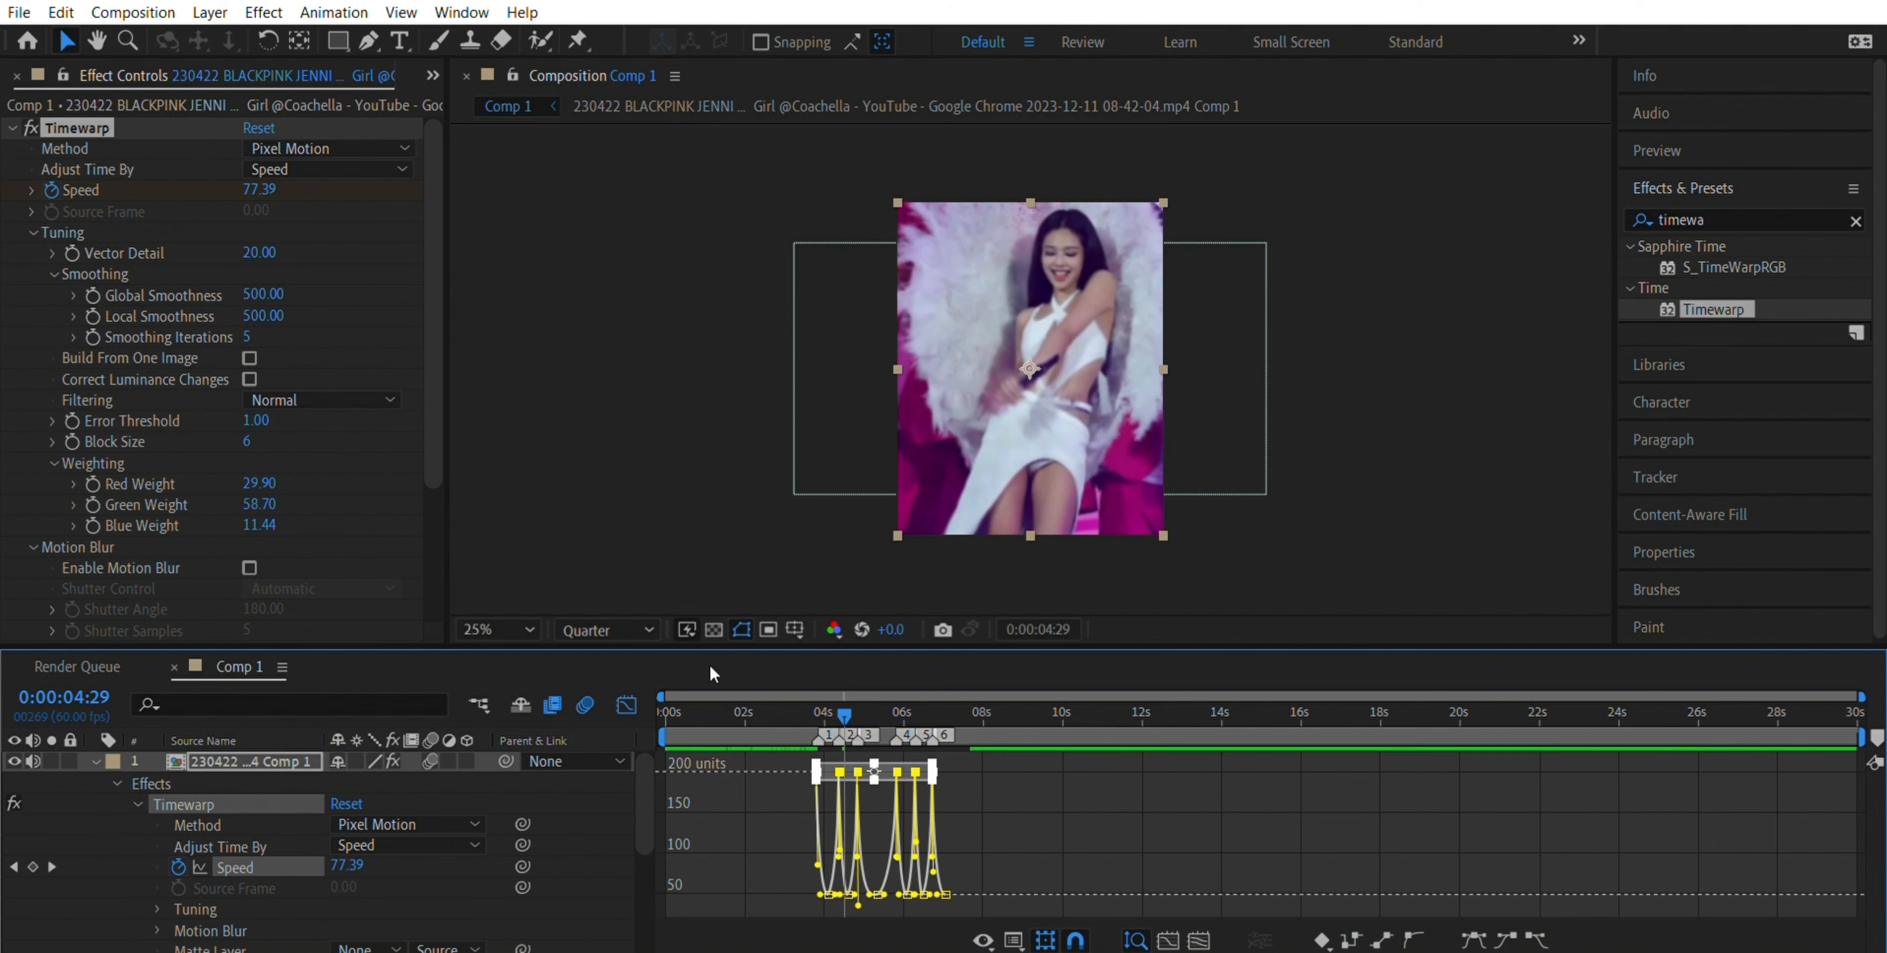
click(627, 704)
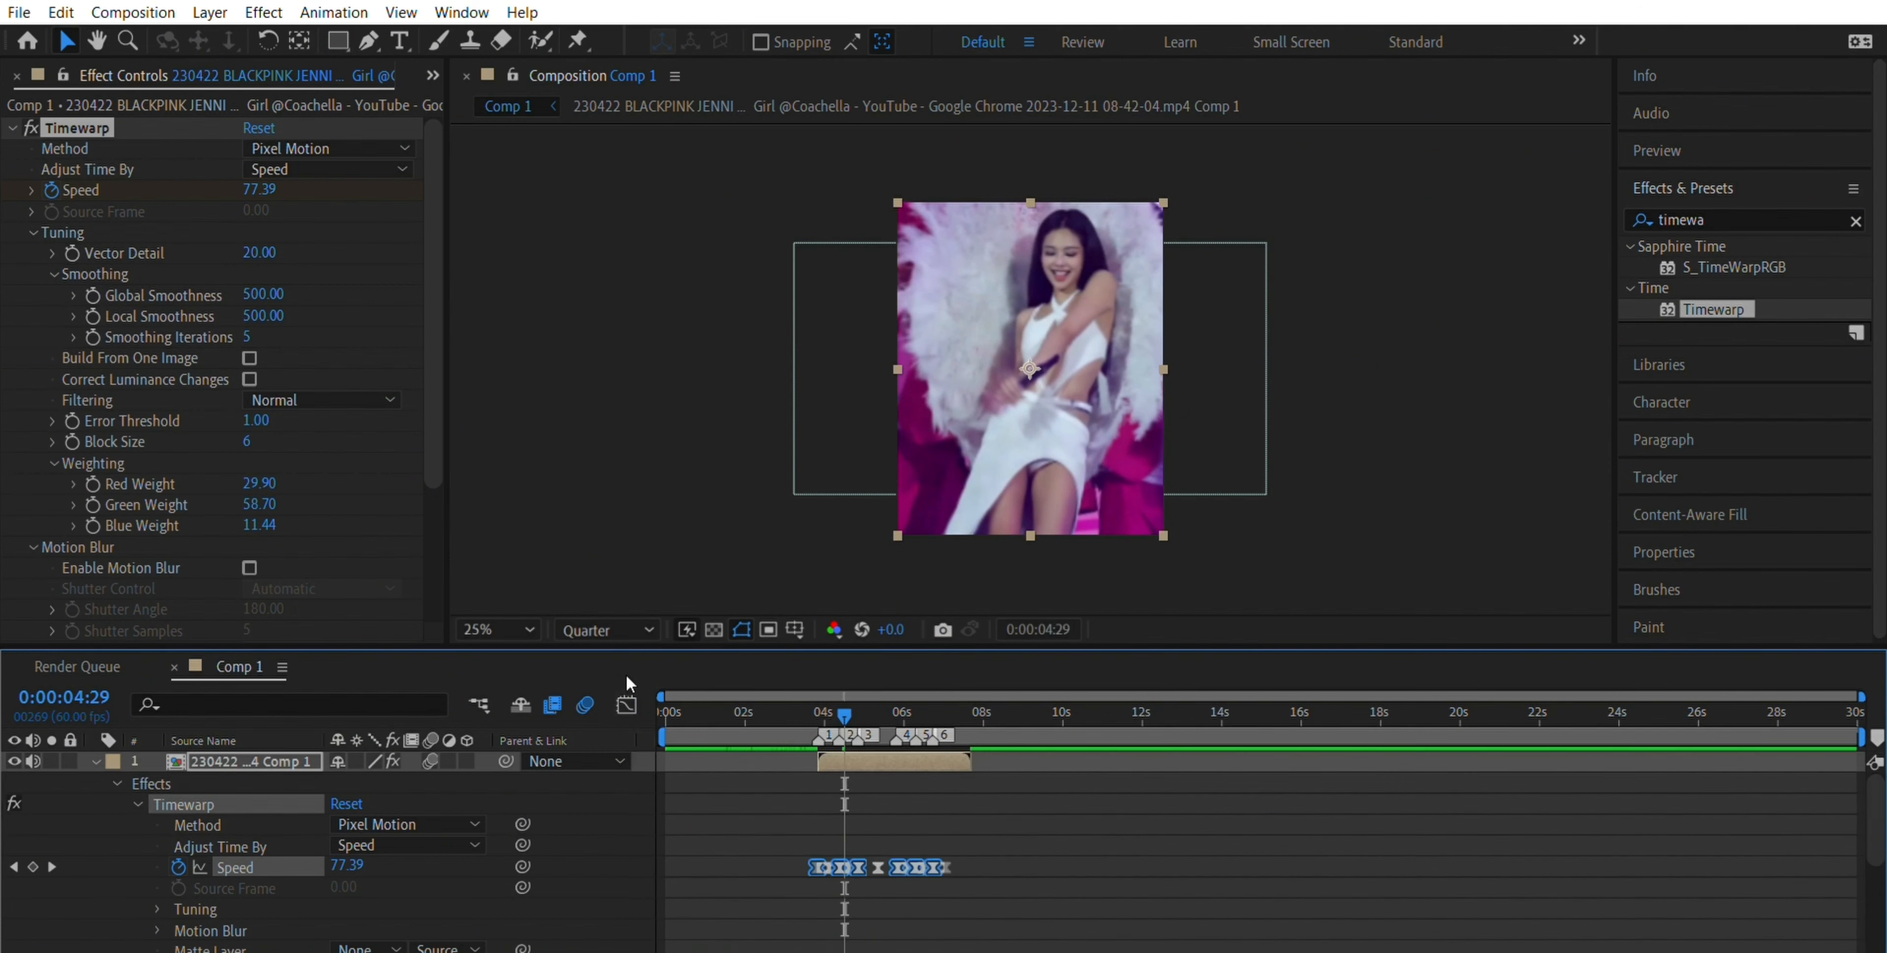
click(998, 847)
click(96, 761)
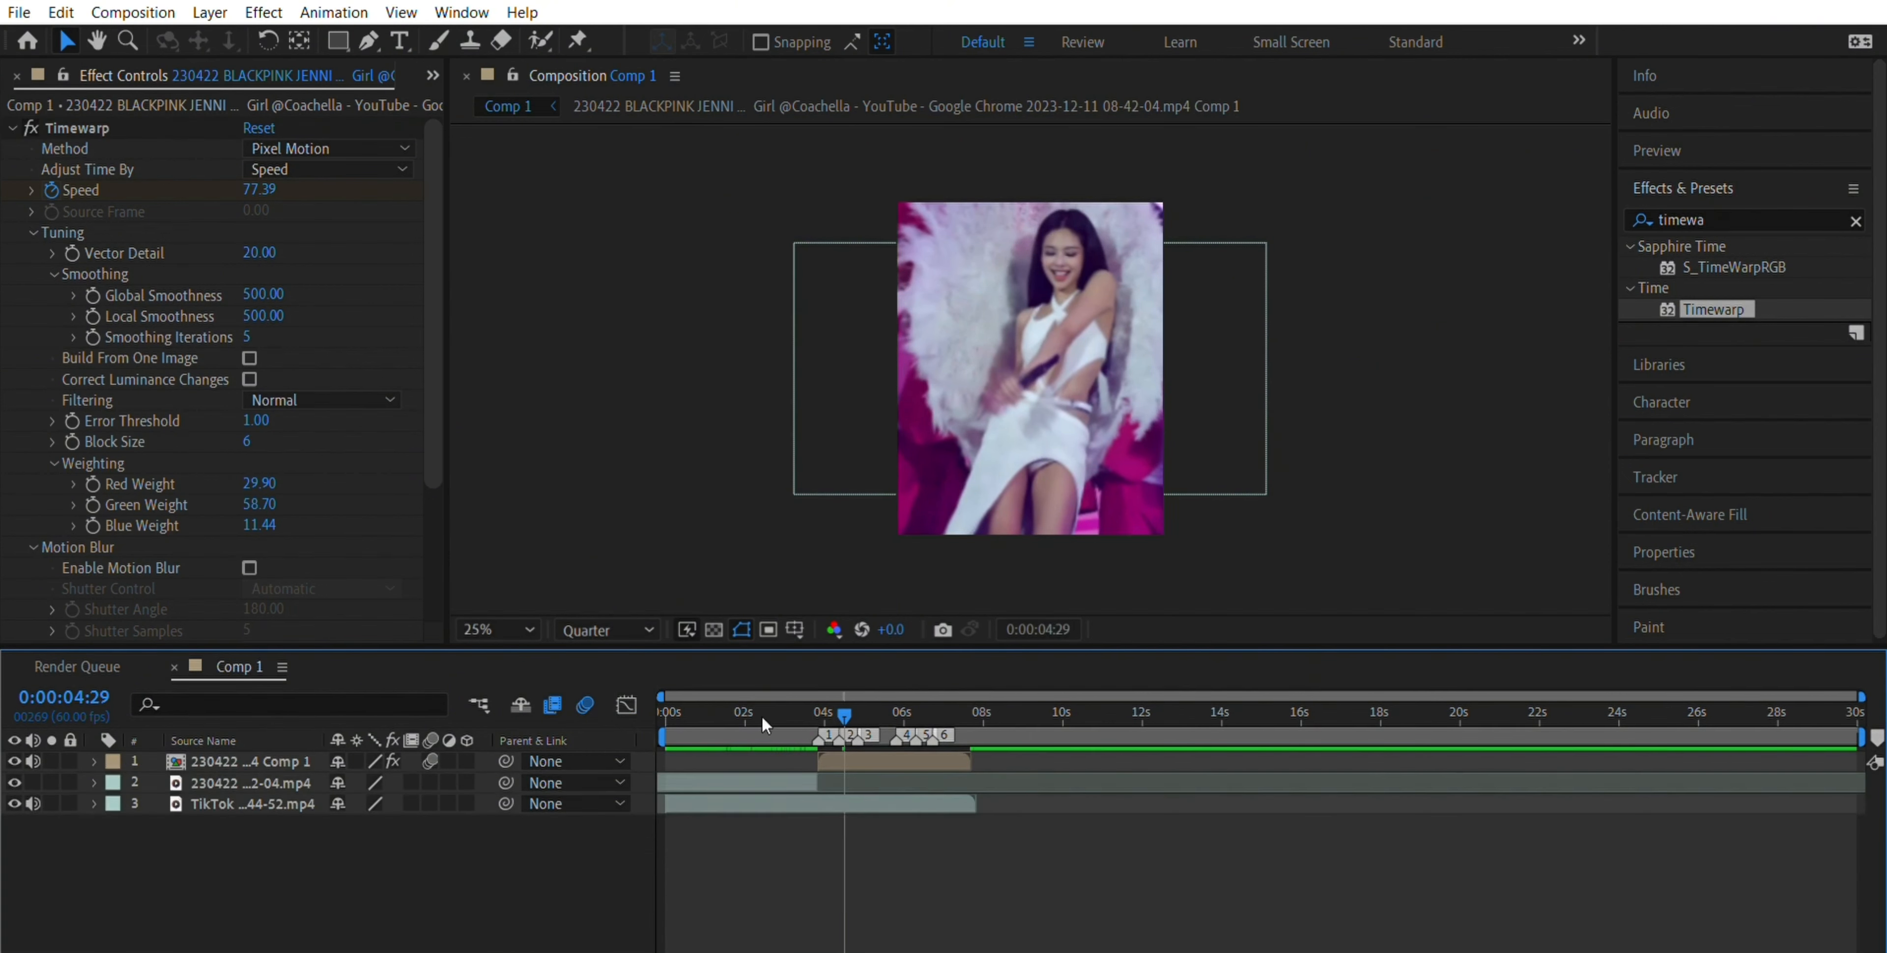
- Play back the time-warped animation from 0:00:03:30
drag(857, 691, 807, 693)
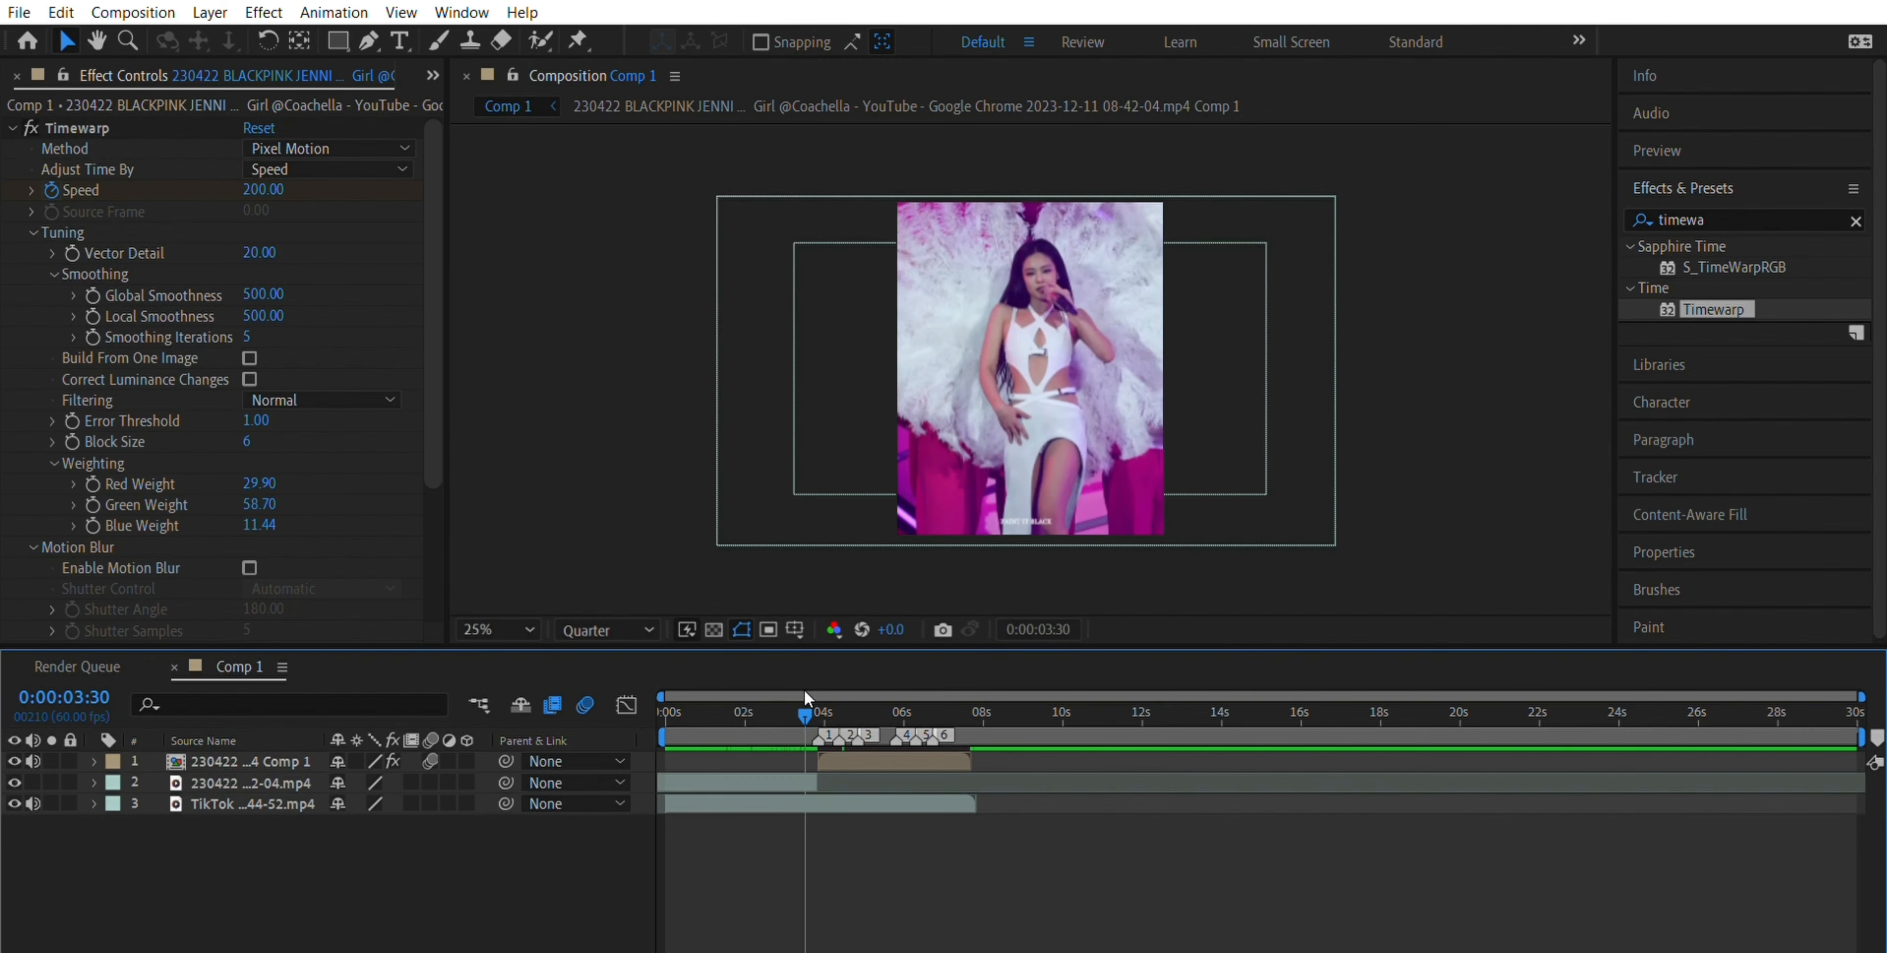
key(space)
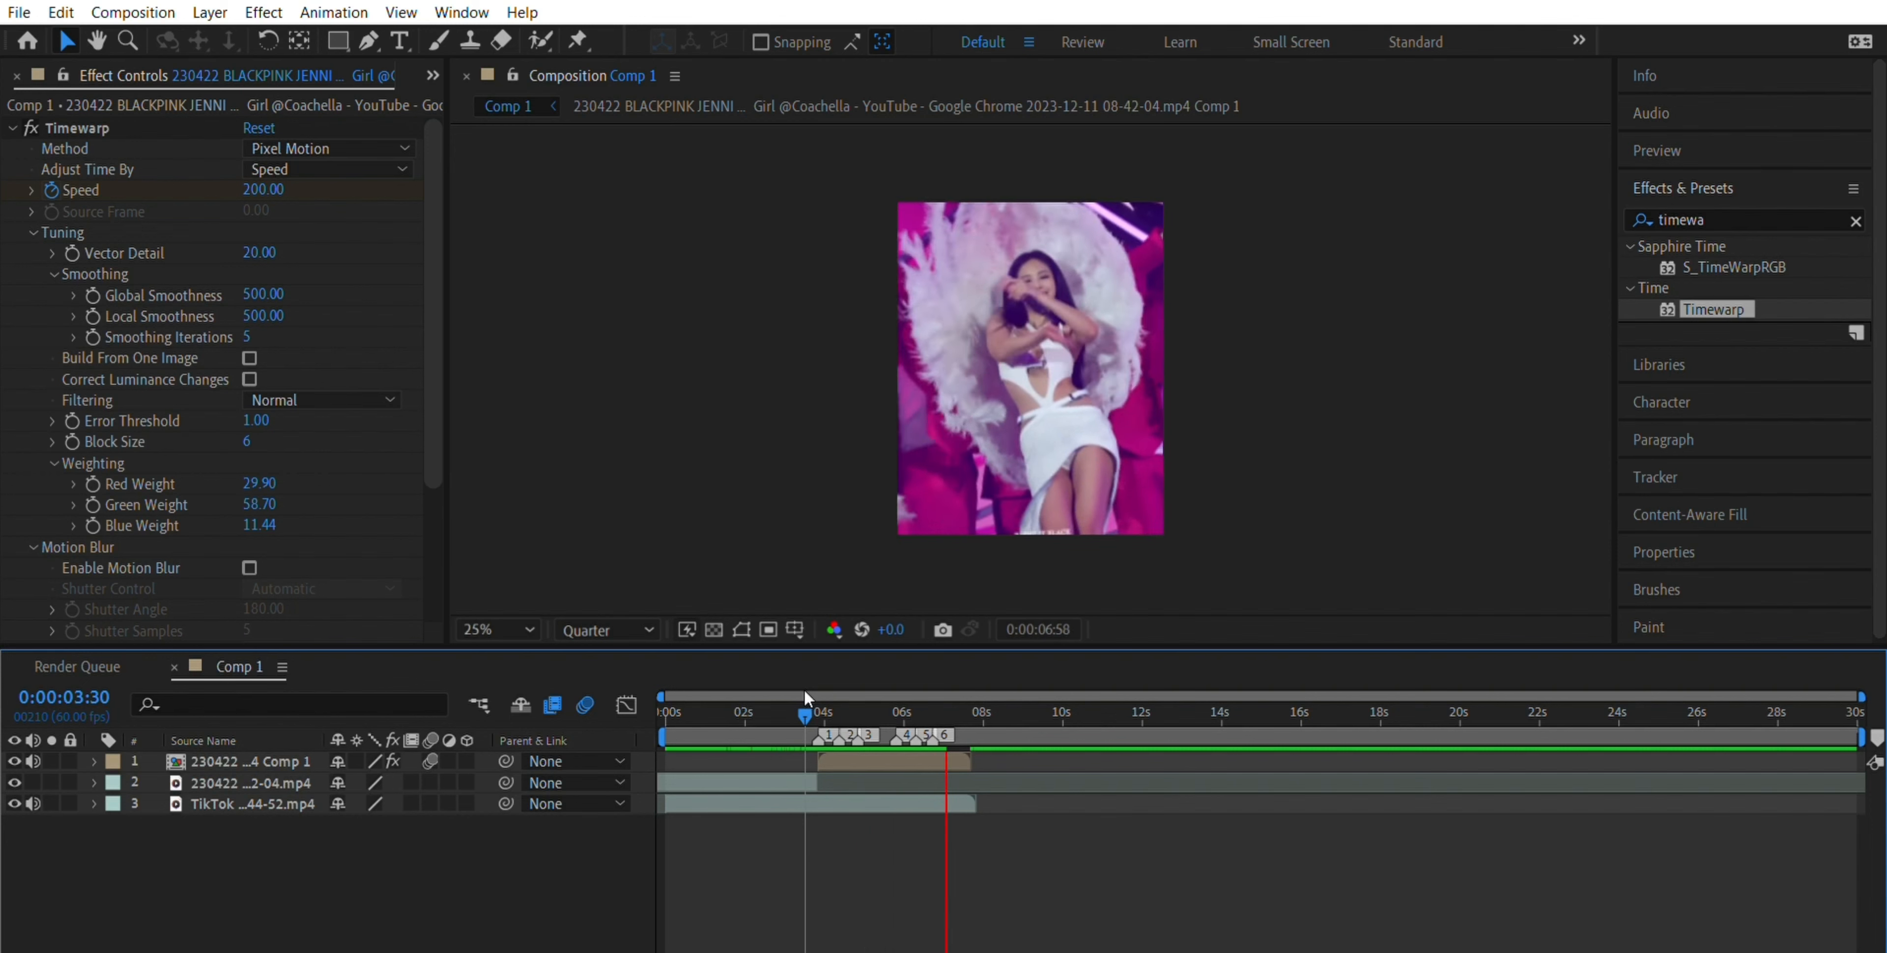
key(space)
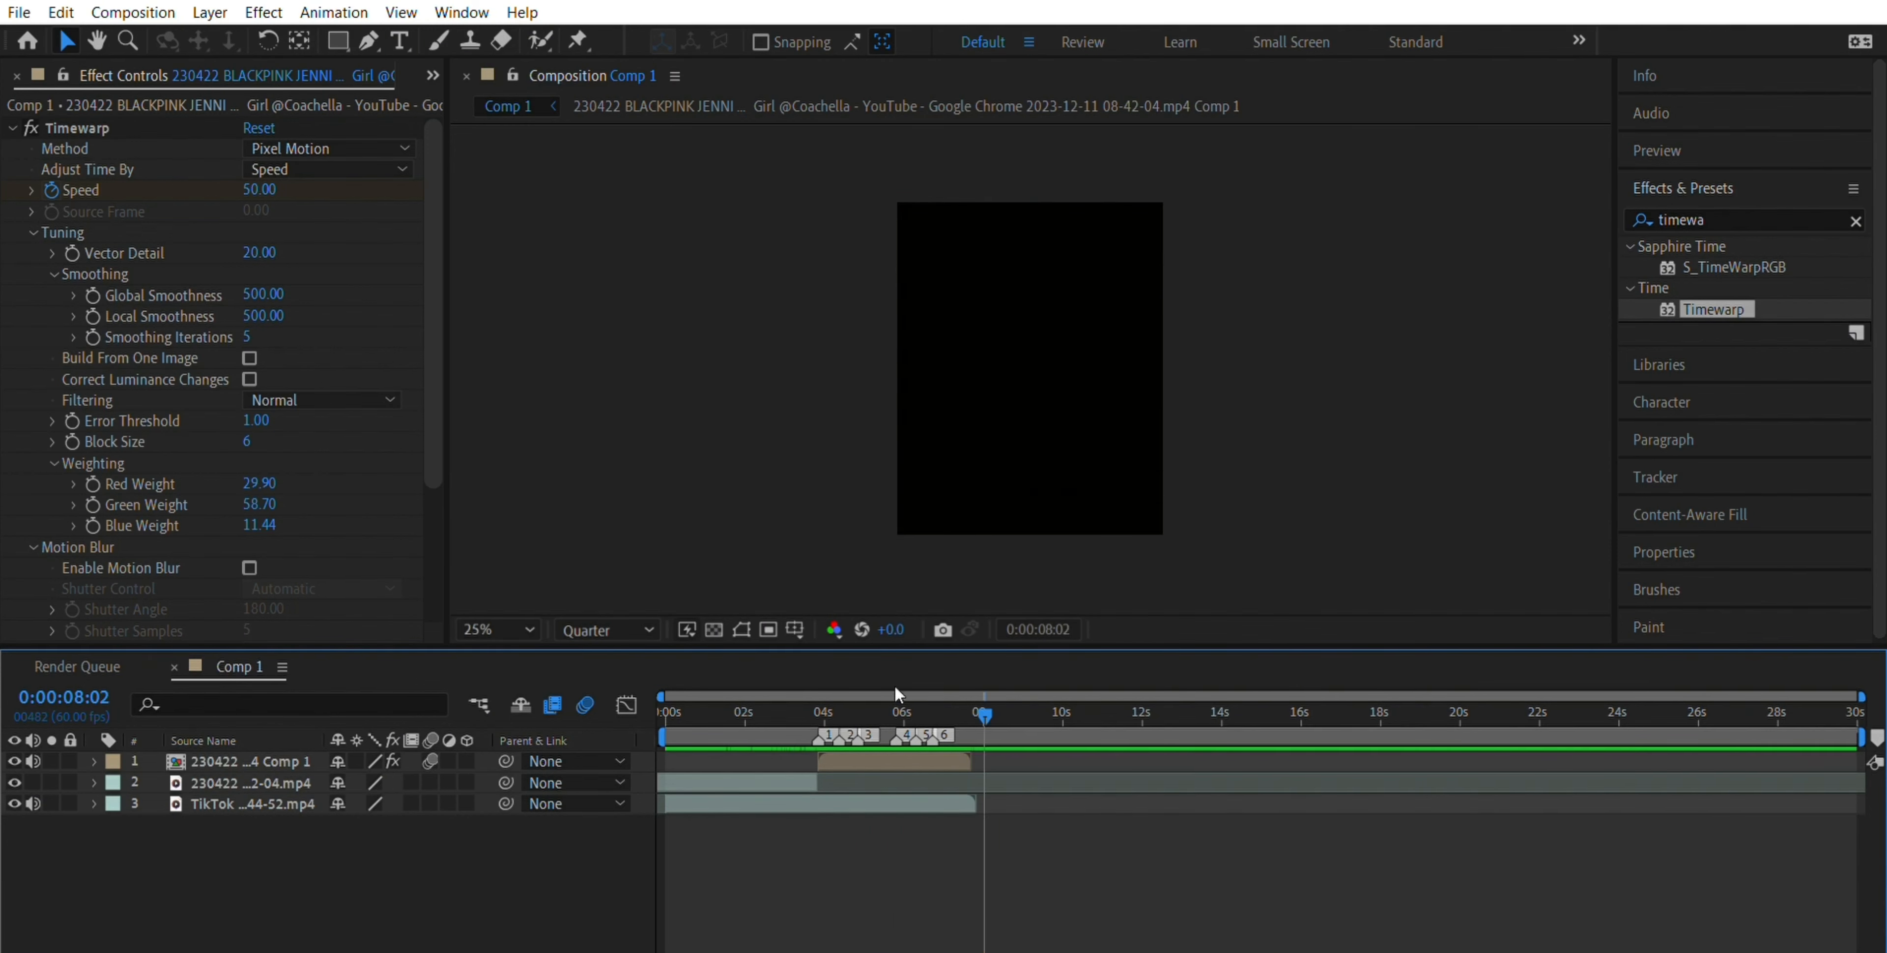
- Find Directional Blur in the effects library and apply it to the pre-composed layer
drag(1001, 691, 923, 694)
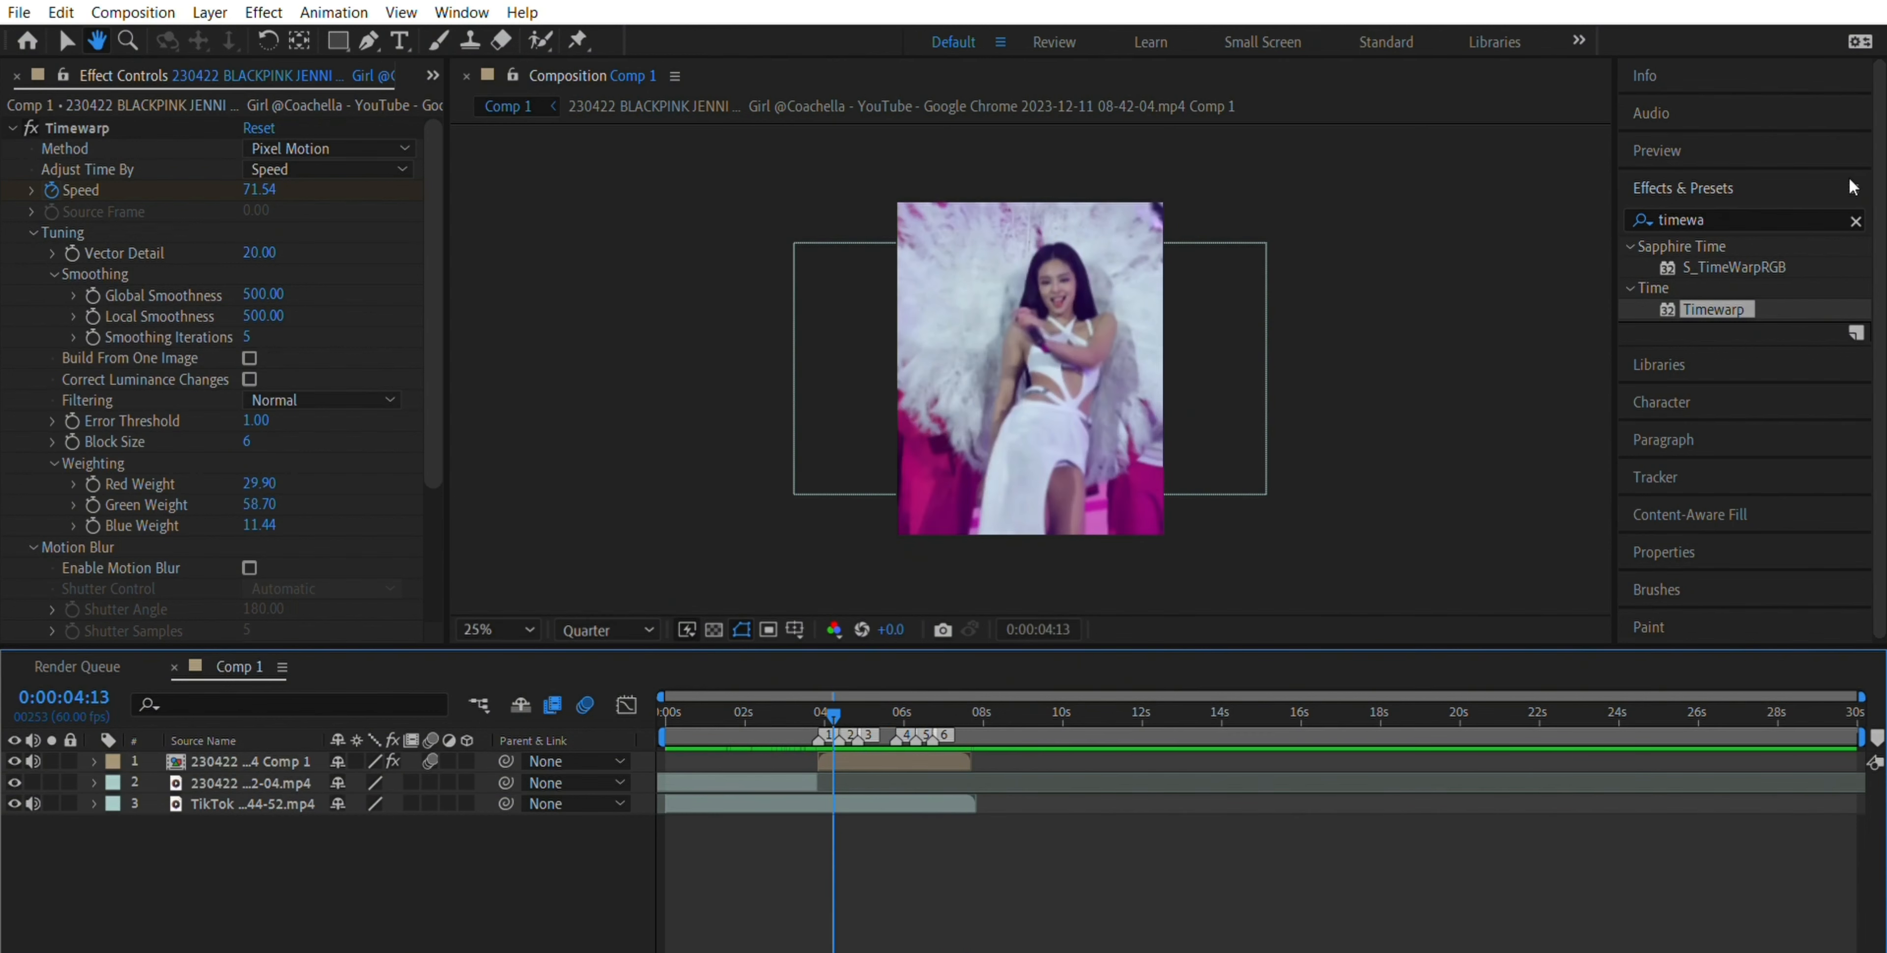
click(1856, 221)
click(1817, 211)
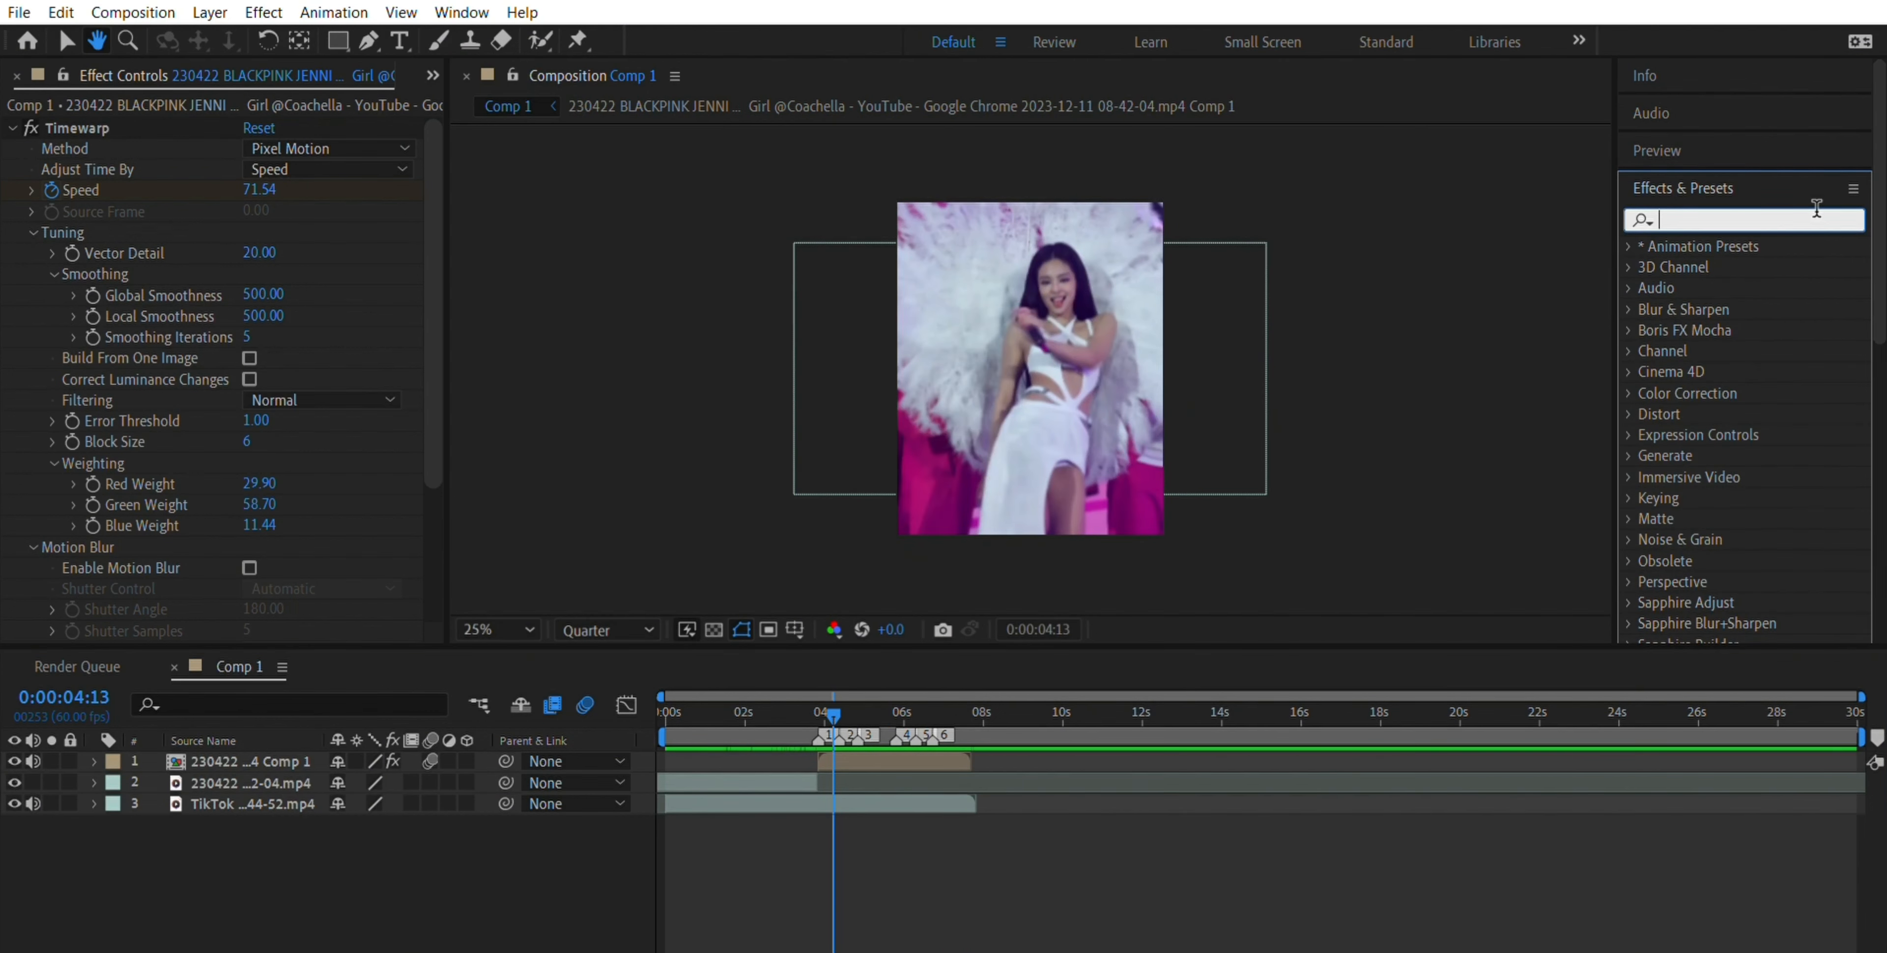
text(dir)
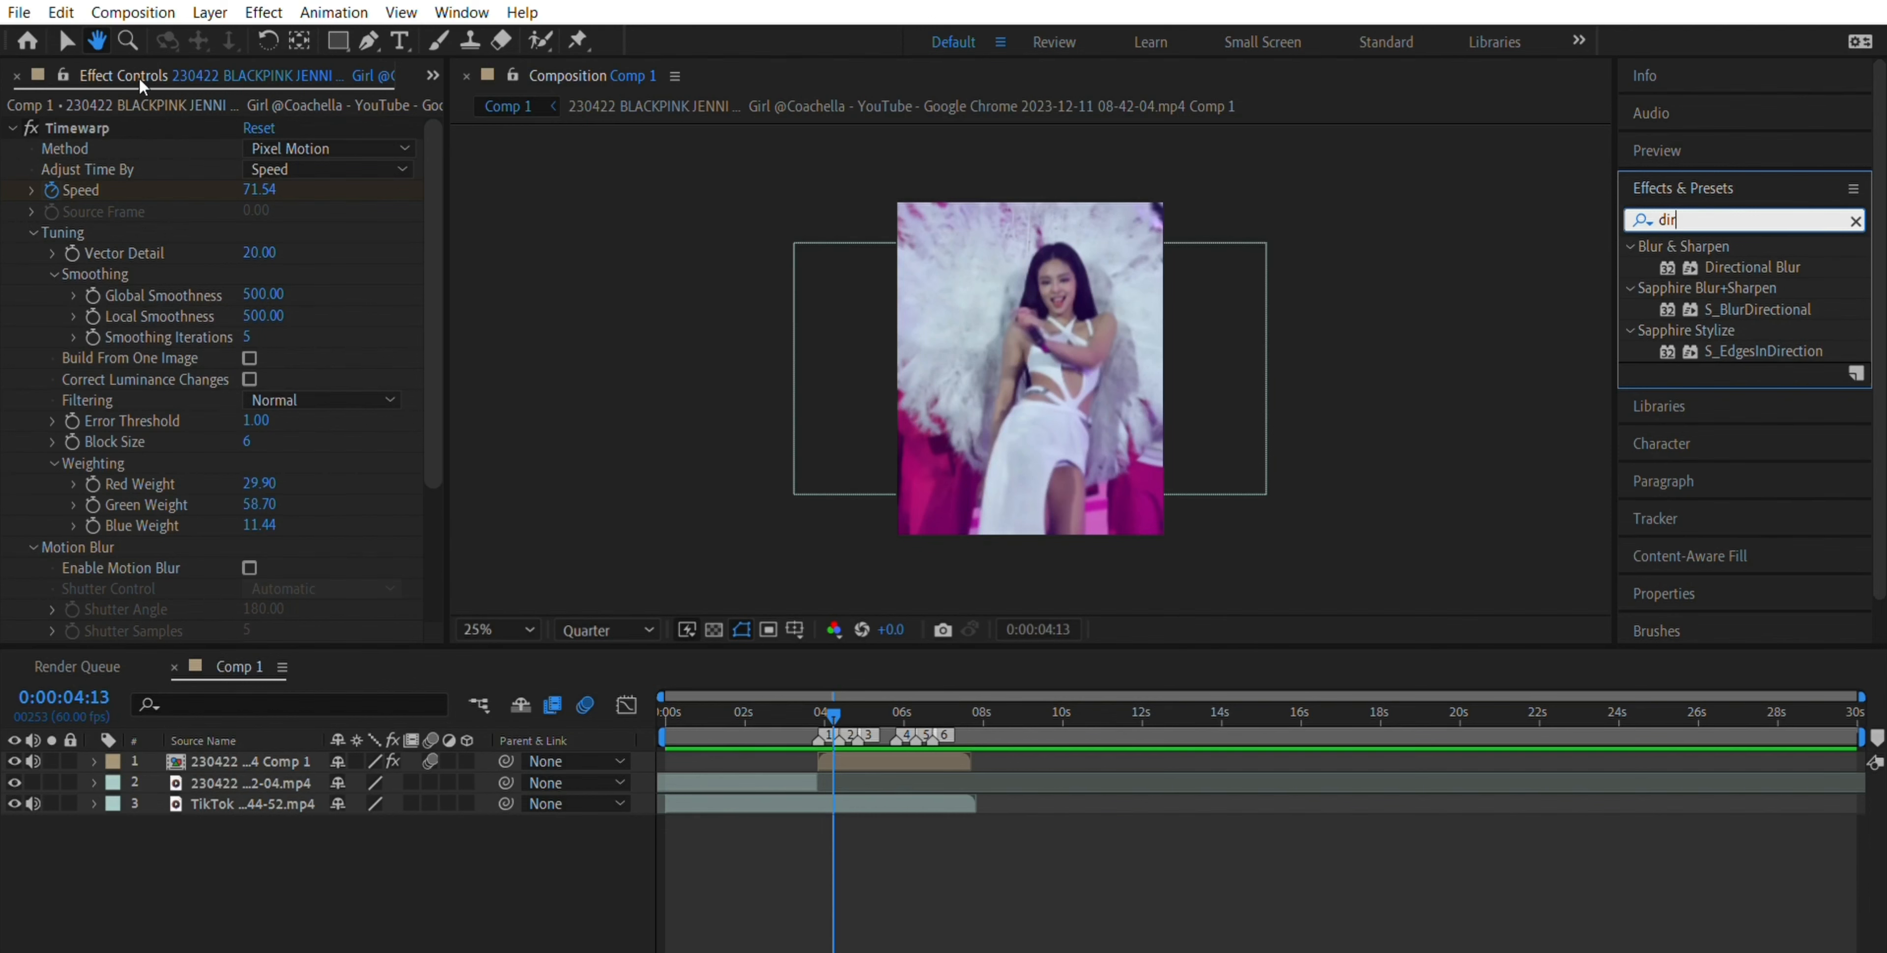
click(69, 38)
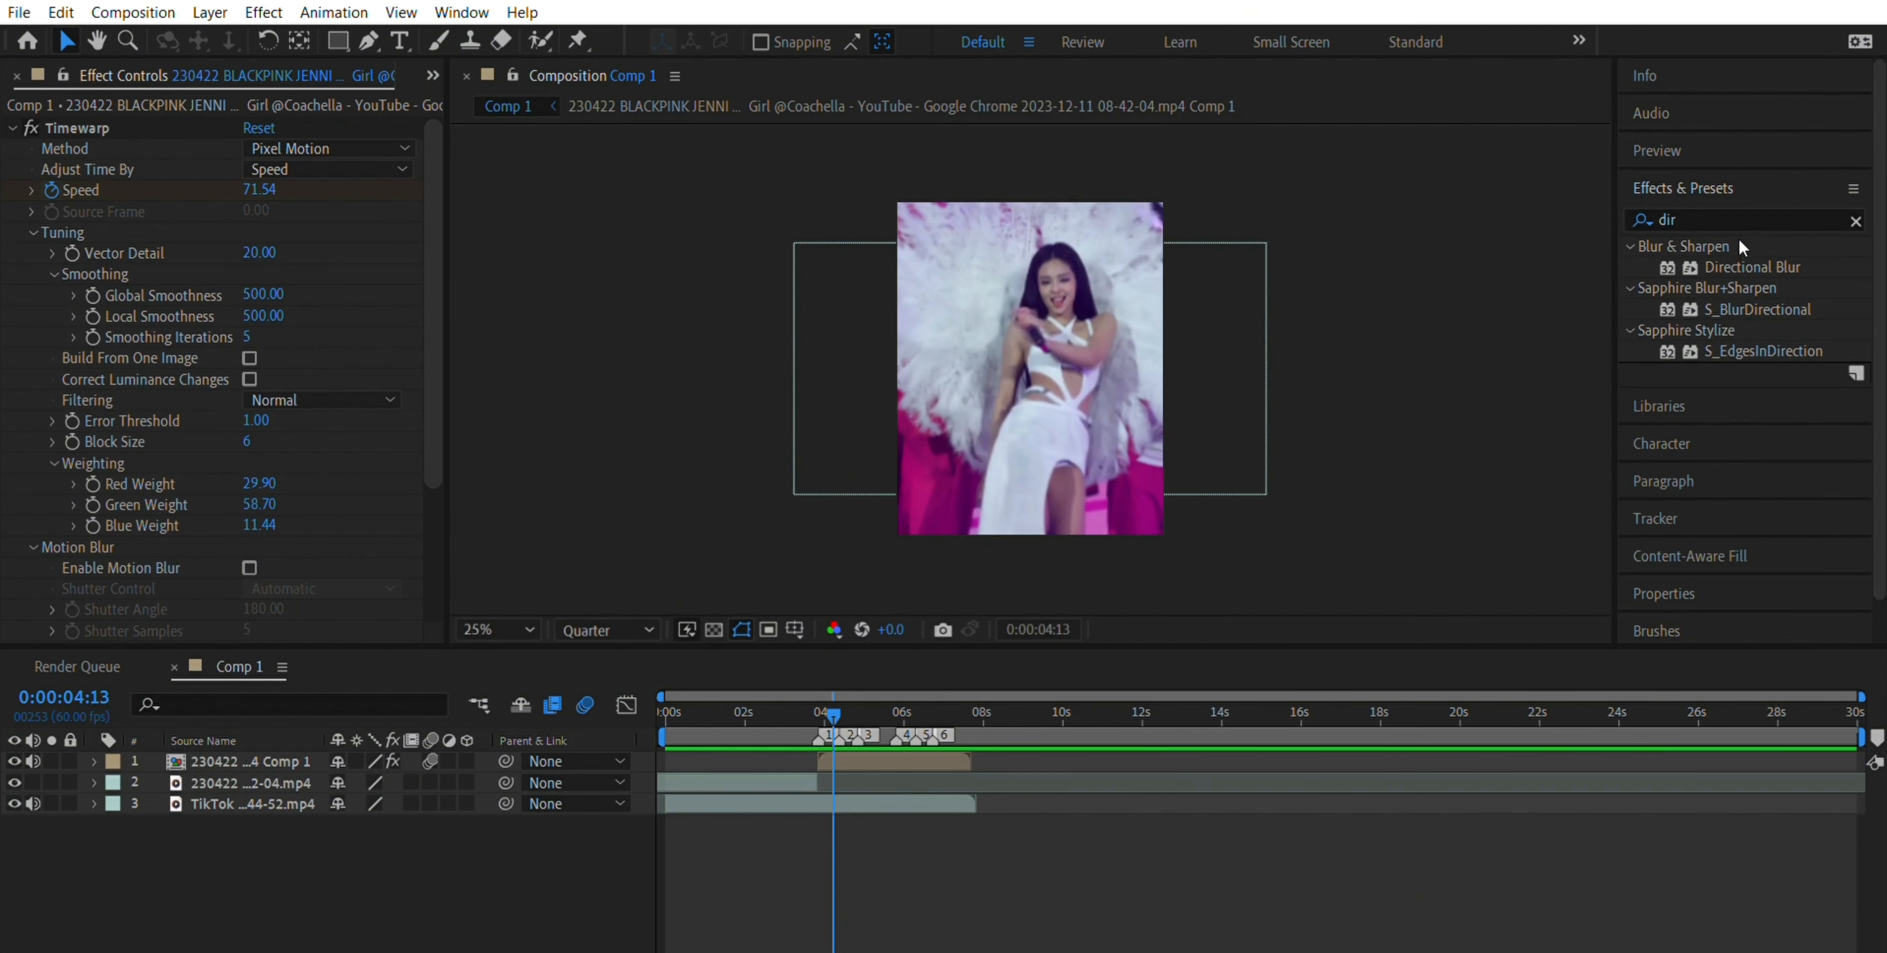
drag(1751, 267, 876, 737)
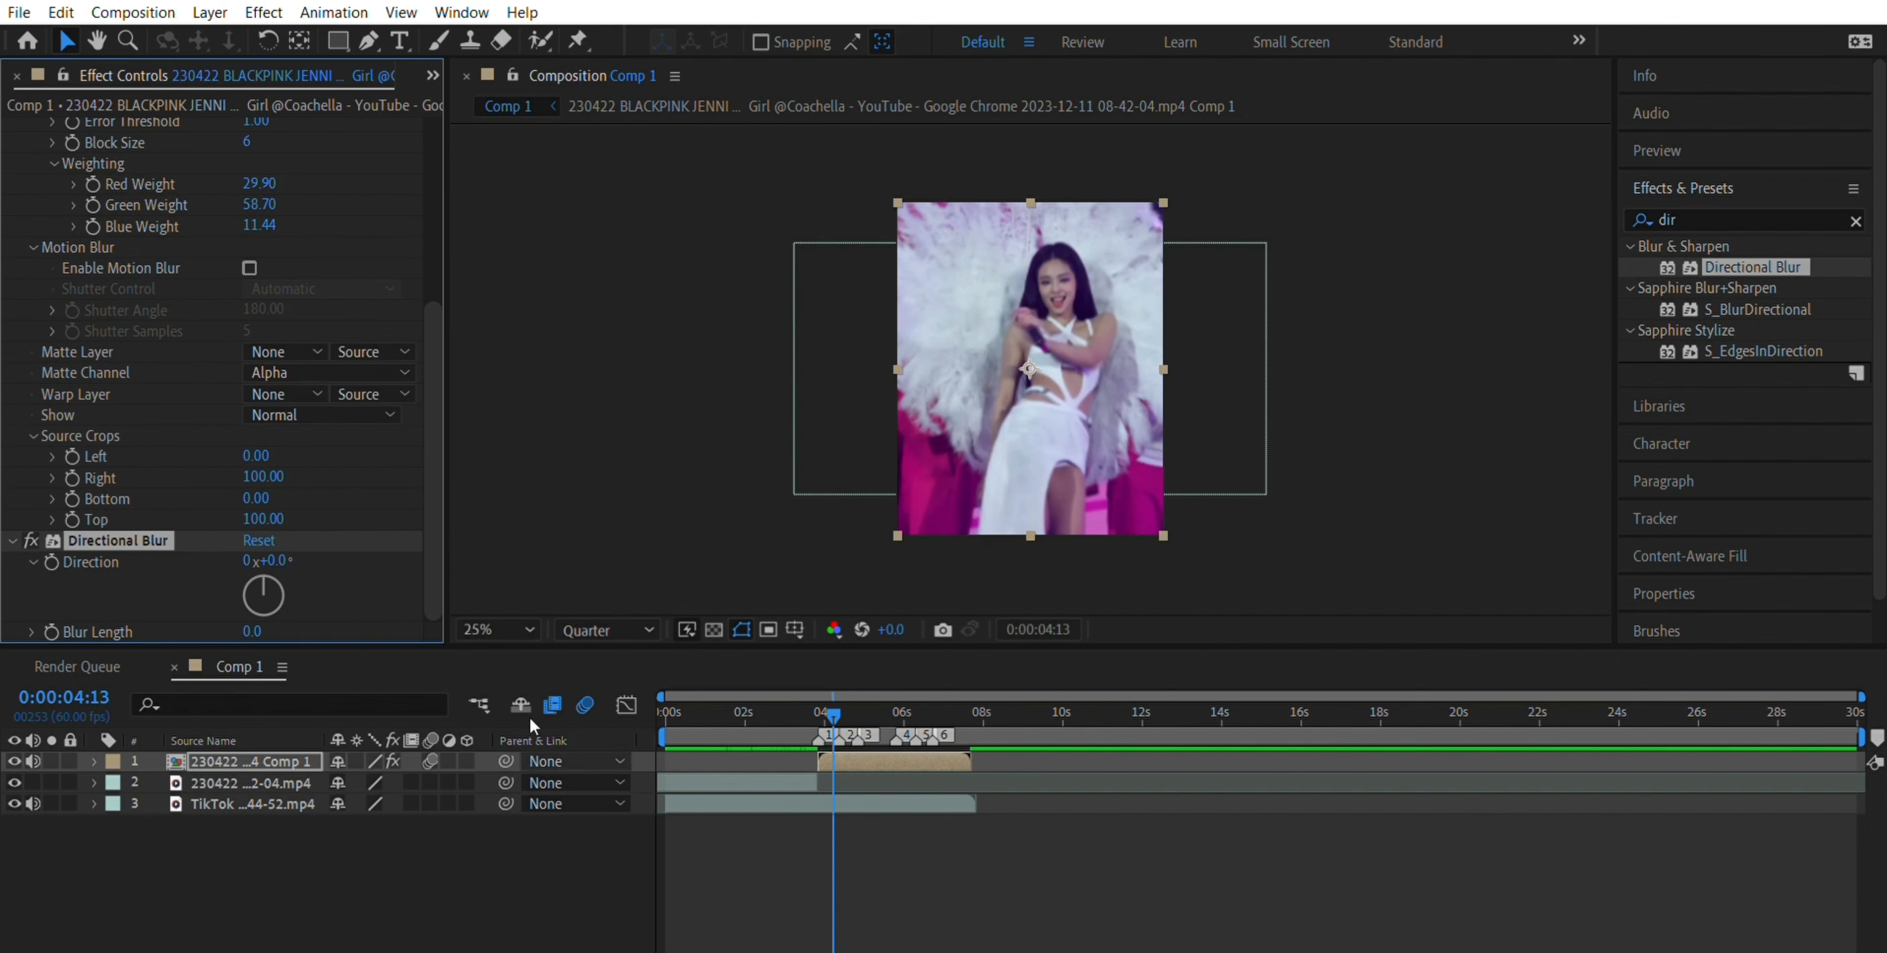
- Collapse the Timewarp settings and set Directional Blur's Blur Length to 200 at 0:00:03:52
click(832, 698)
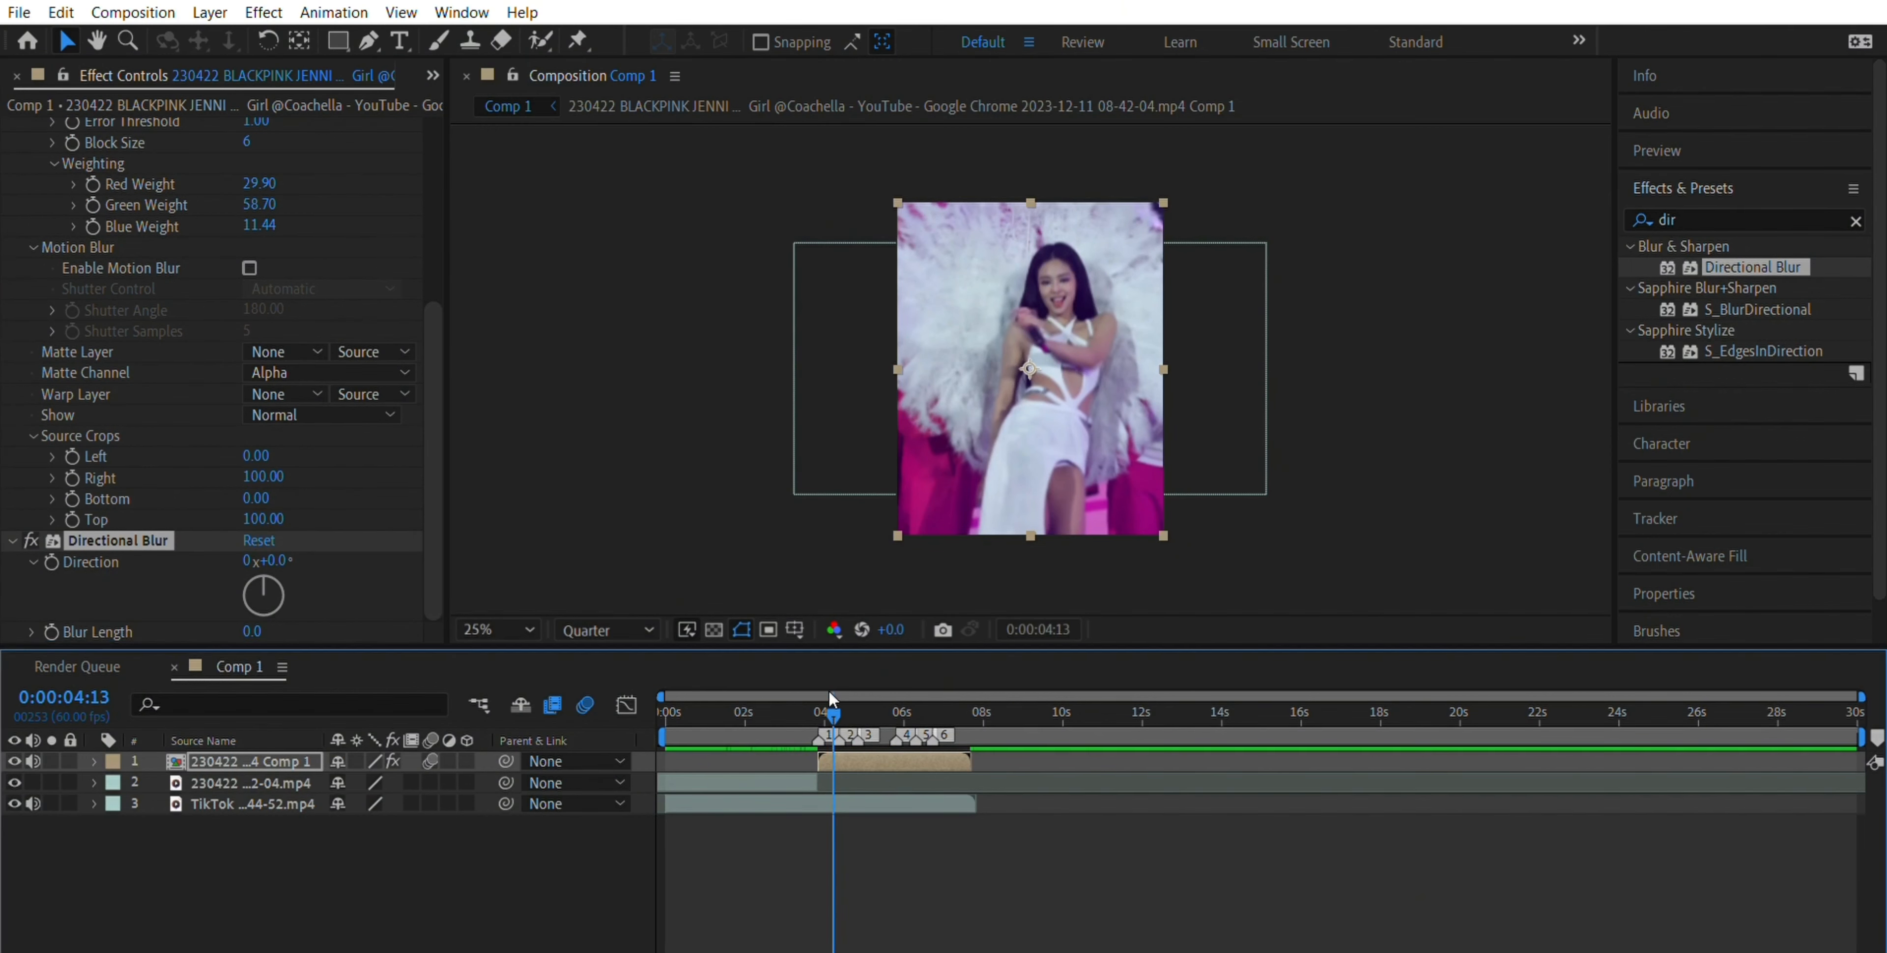
drag(832, 697, 820, 700)
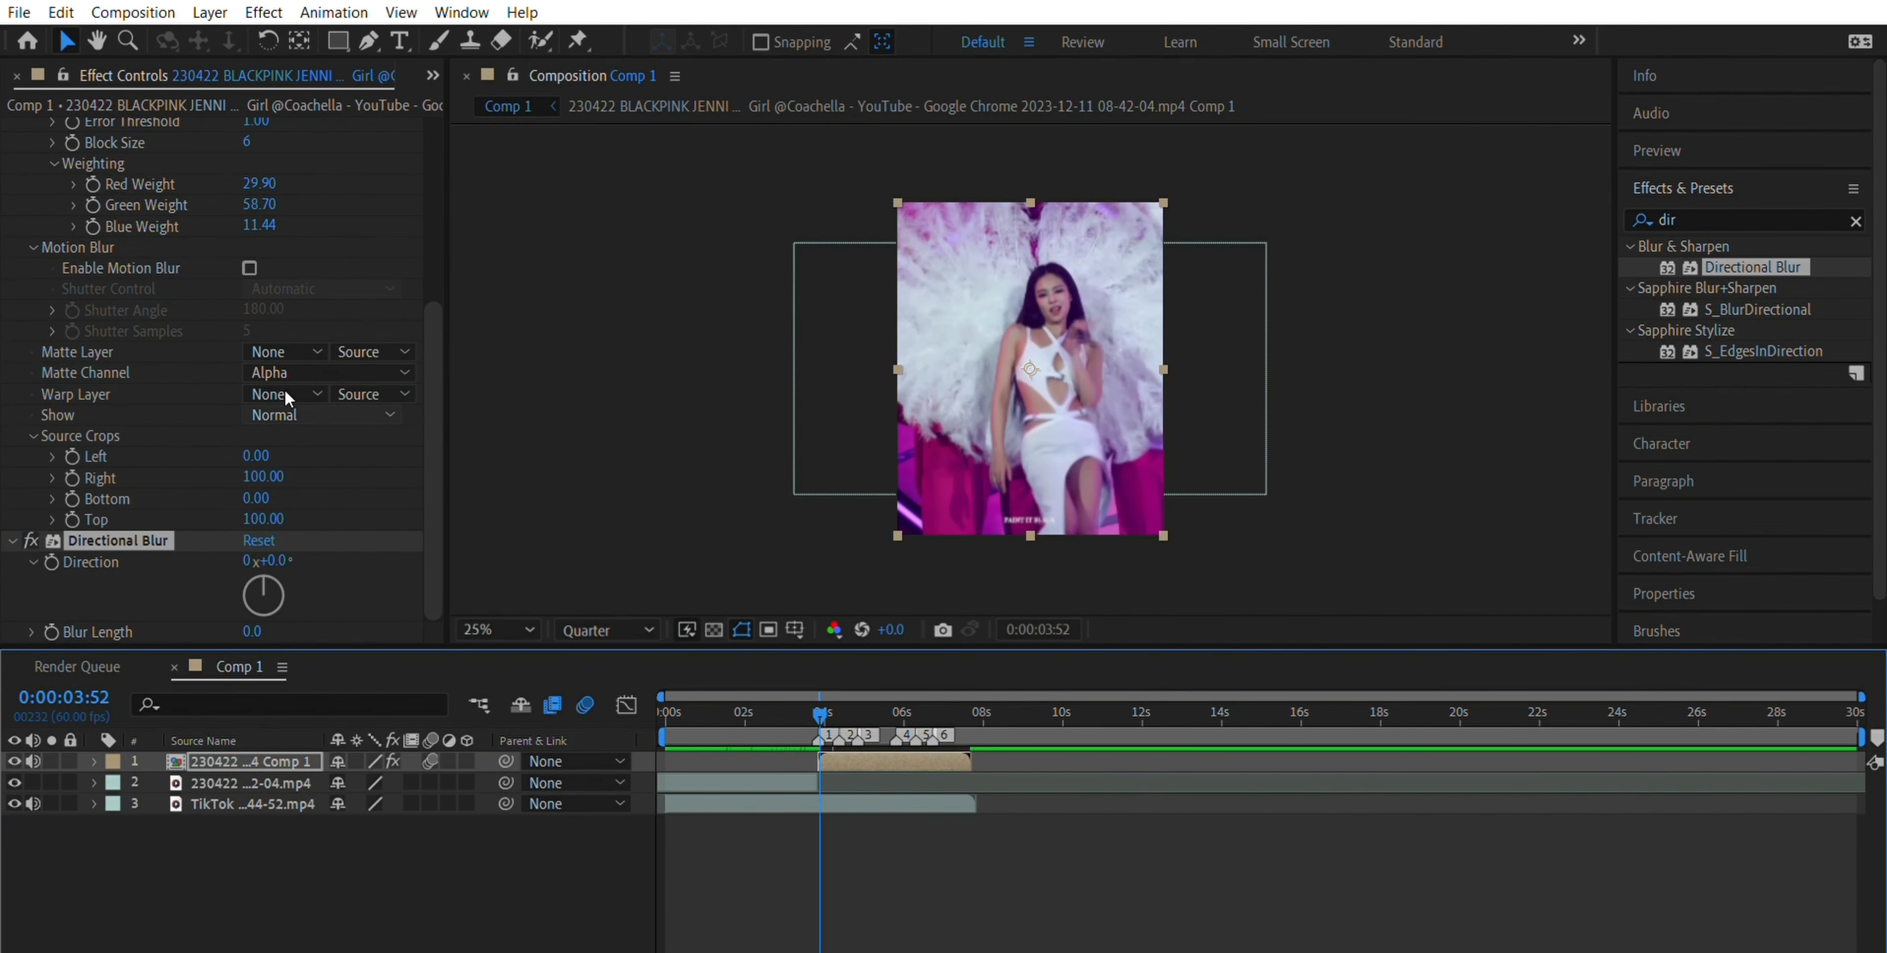
scroll(287, 396, up, 5)
click(13, 128)
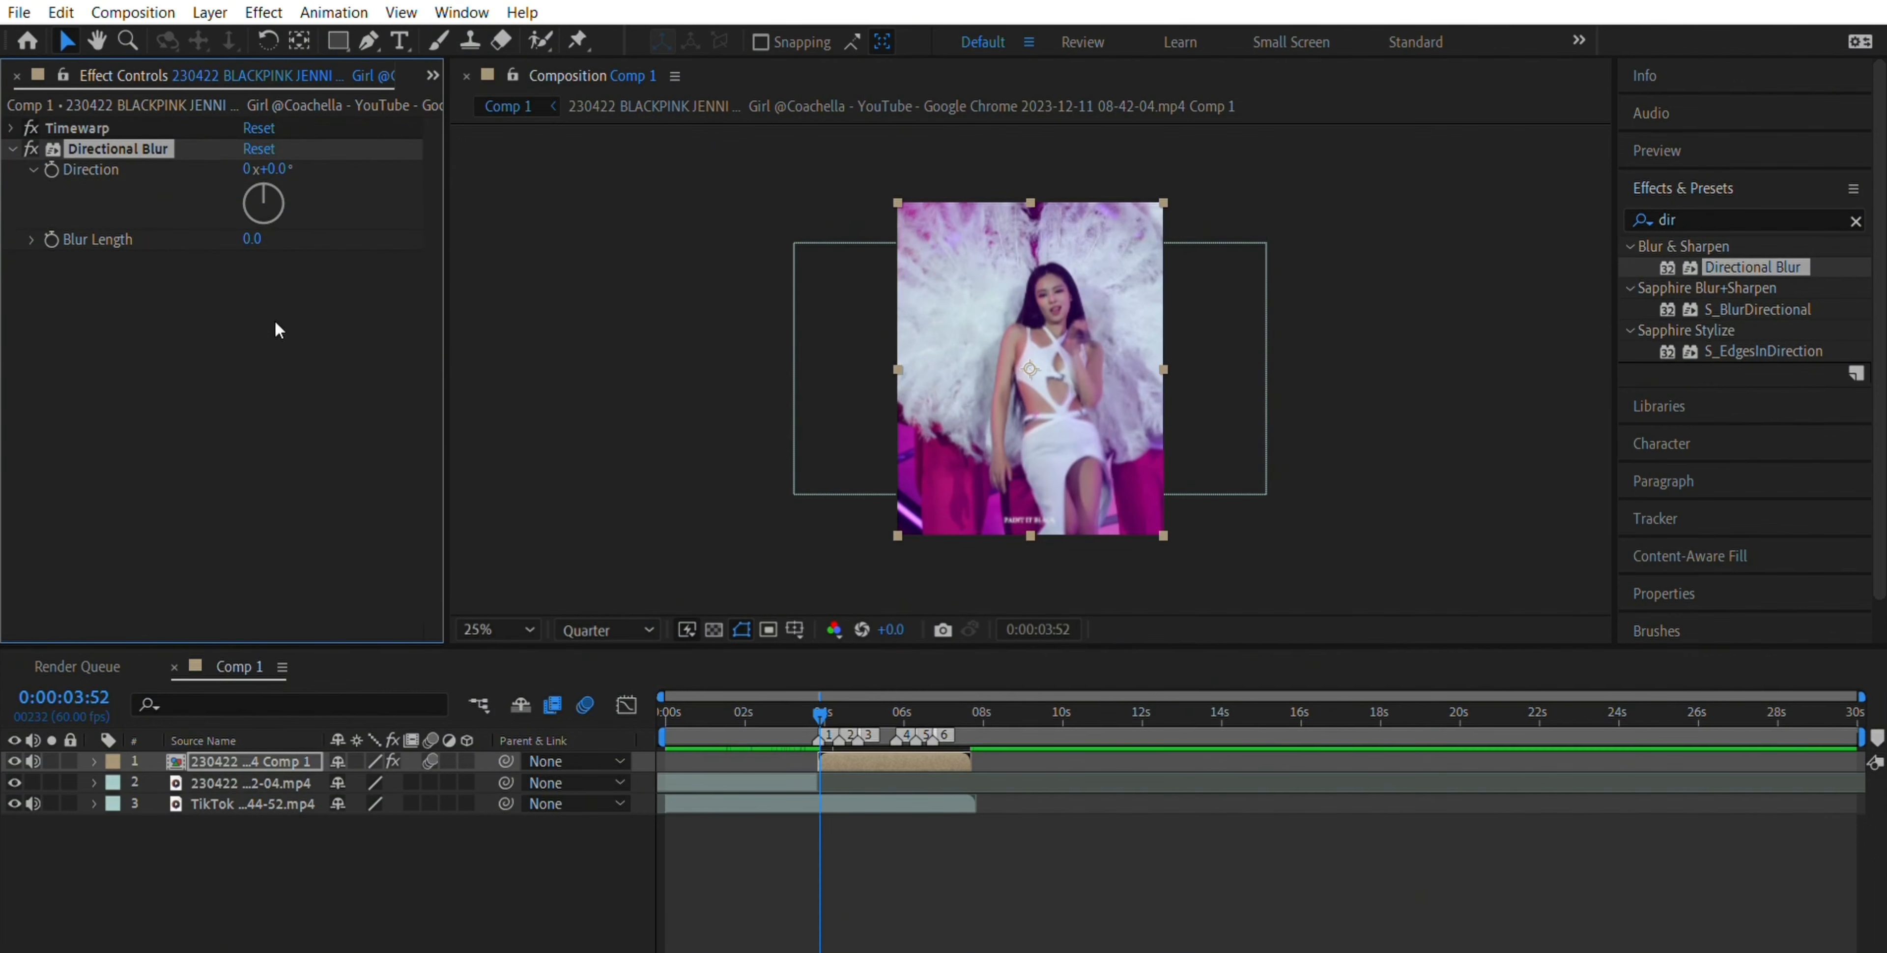
click(254, 234)
key(Return)
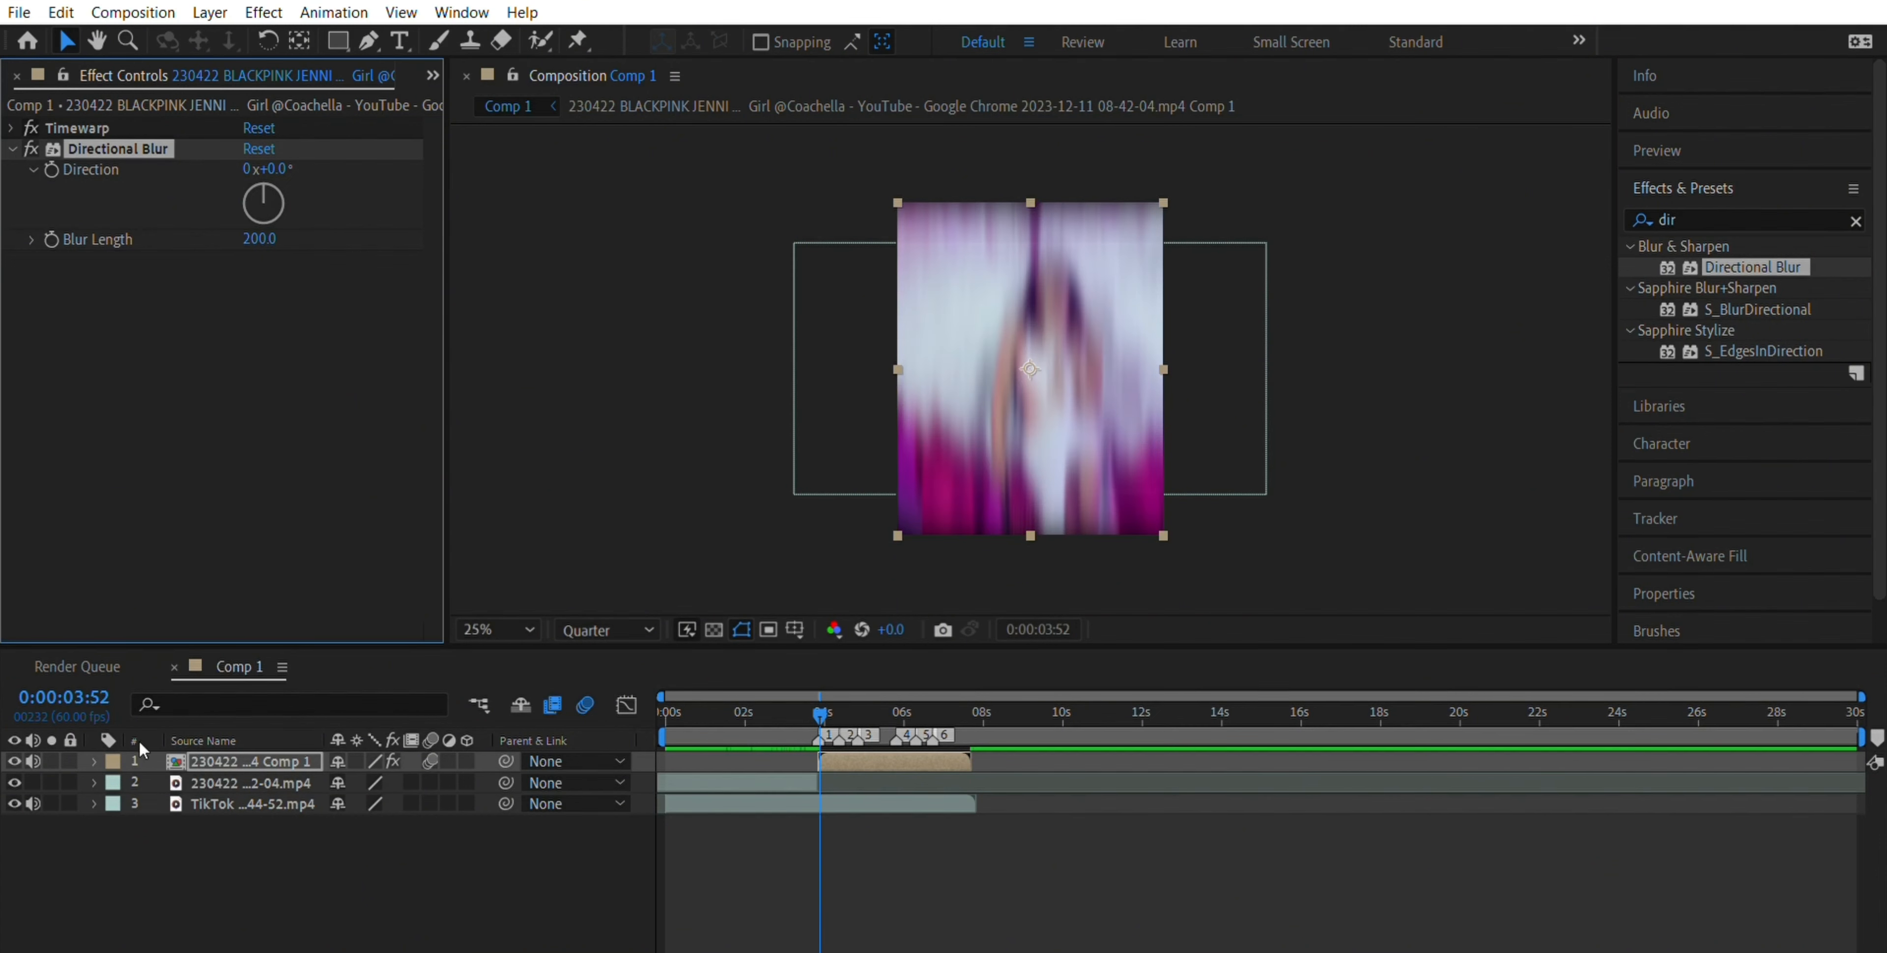
- Keyframe Directional Blur's Blur Length on the pre-composed layer: 200 at 0:00:03:52 and 0 at 0:00:04:07
click(93, 760)
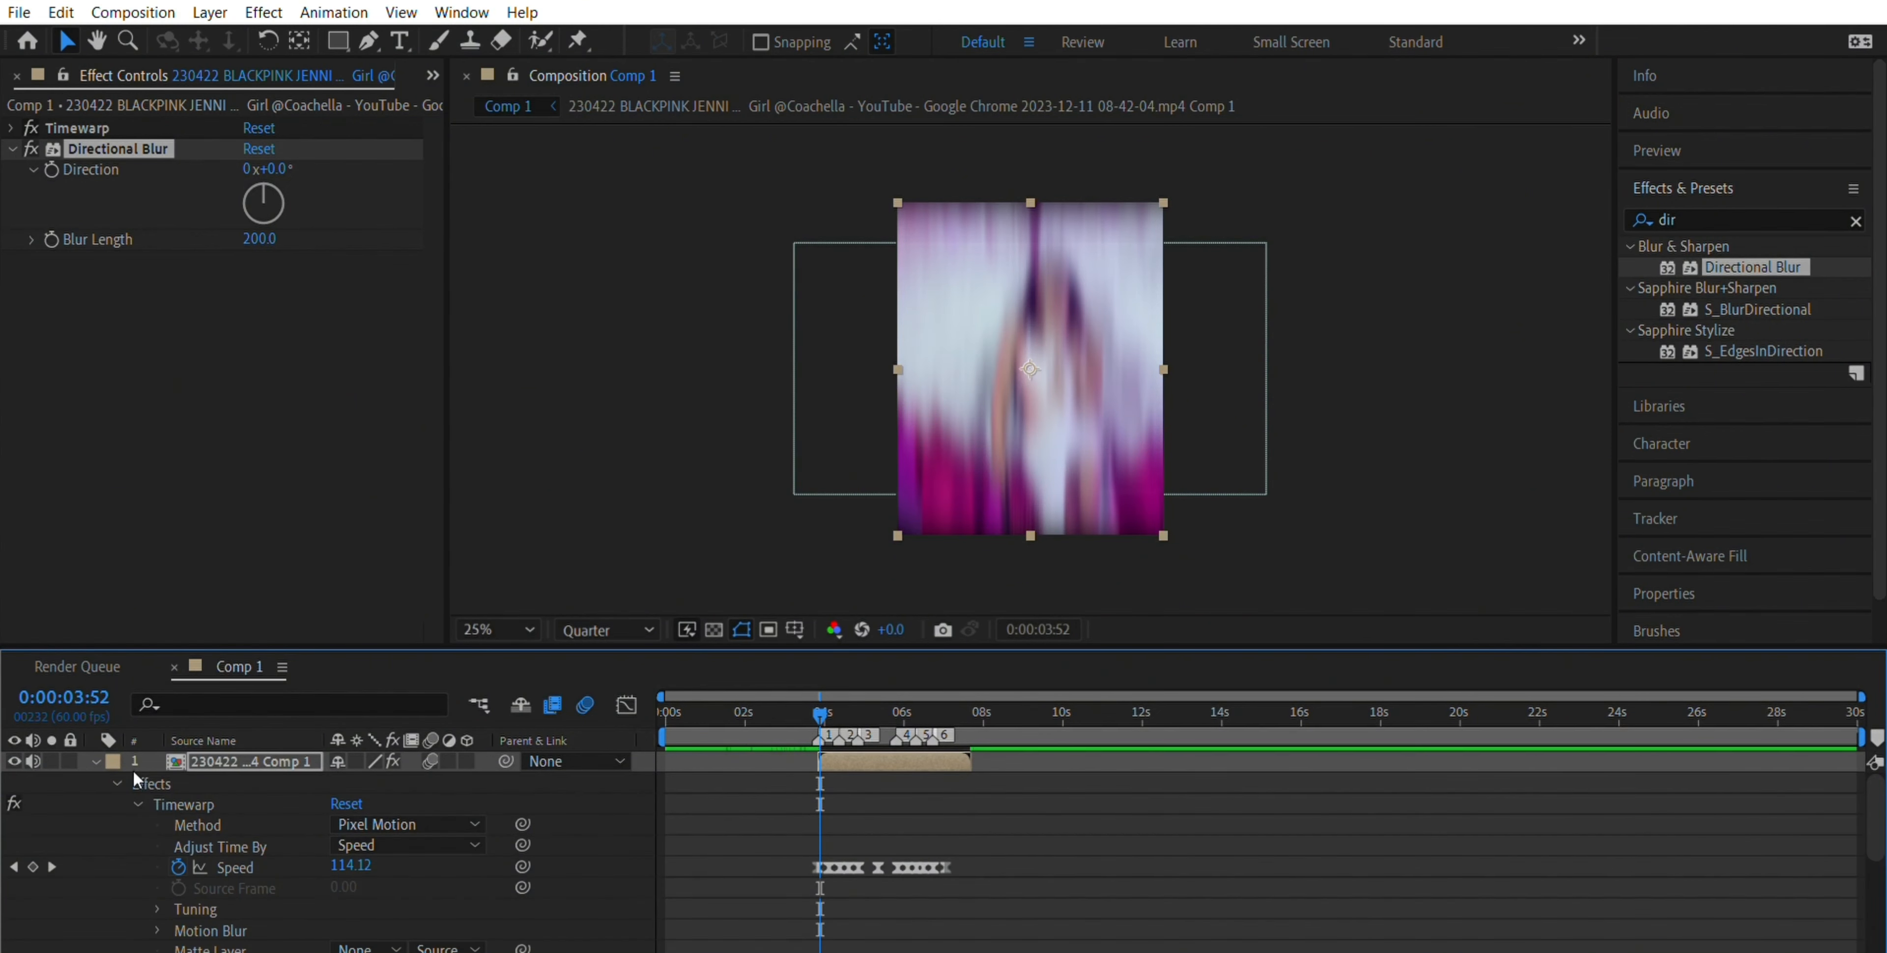
click(137, 803)
click(137, 824)
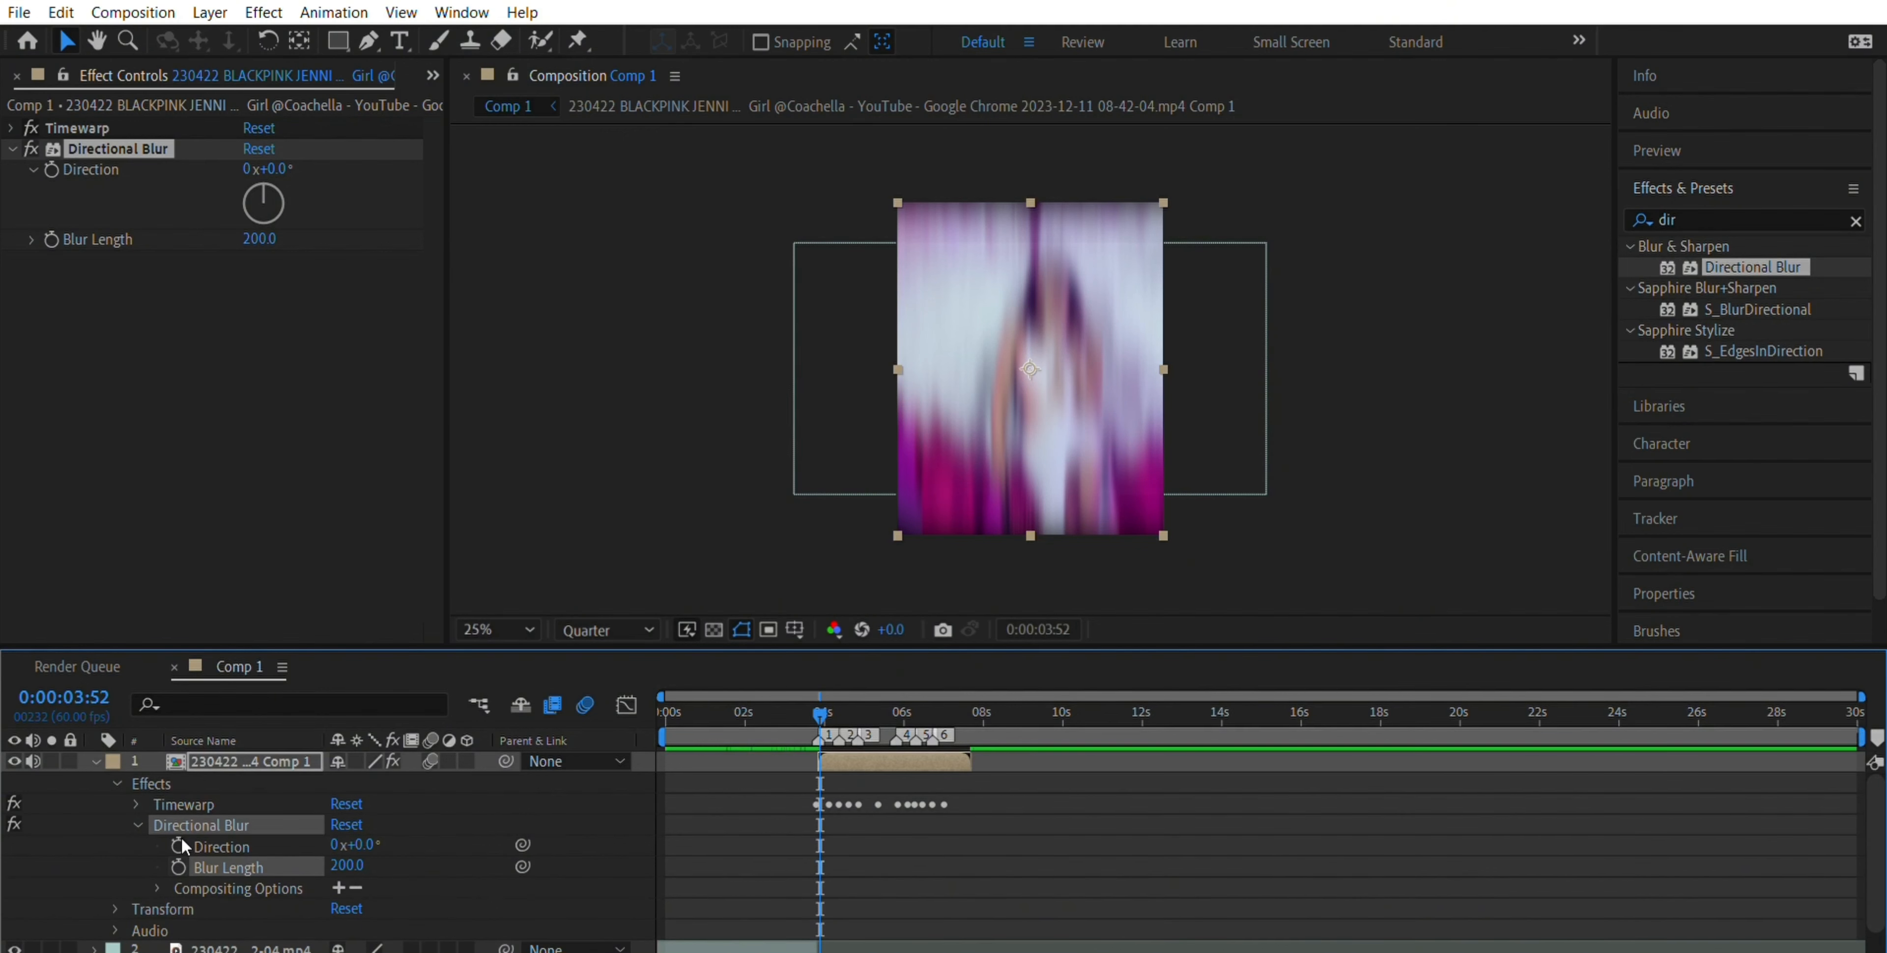
click(178, 868)
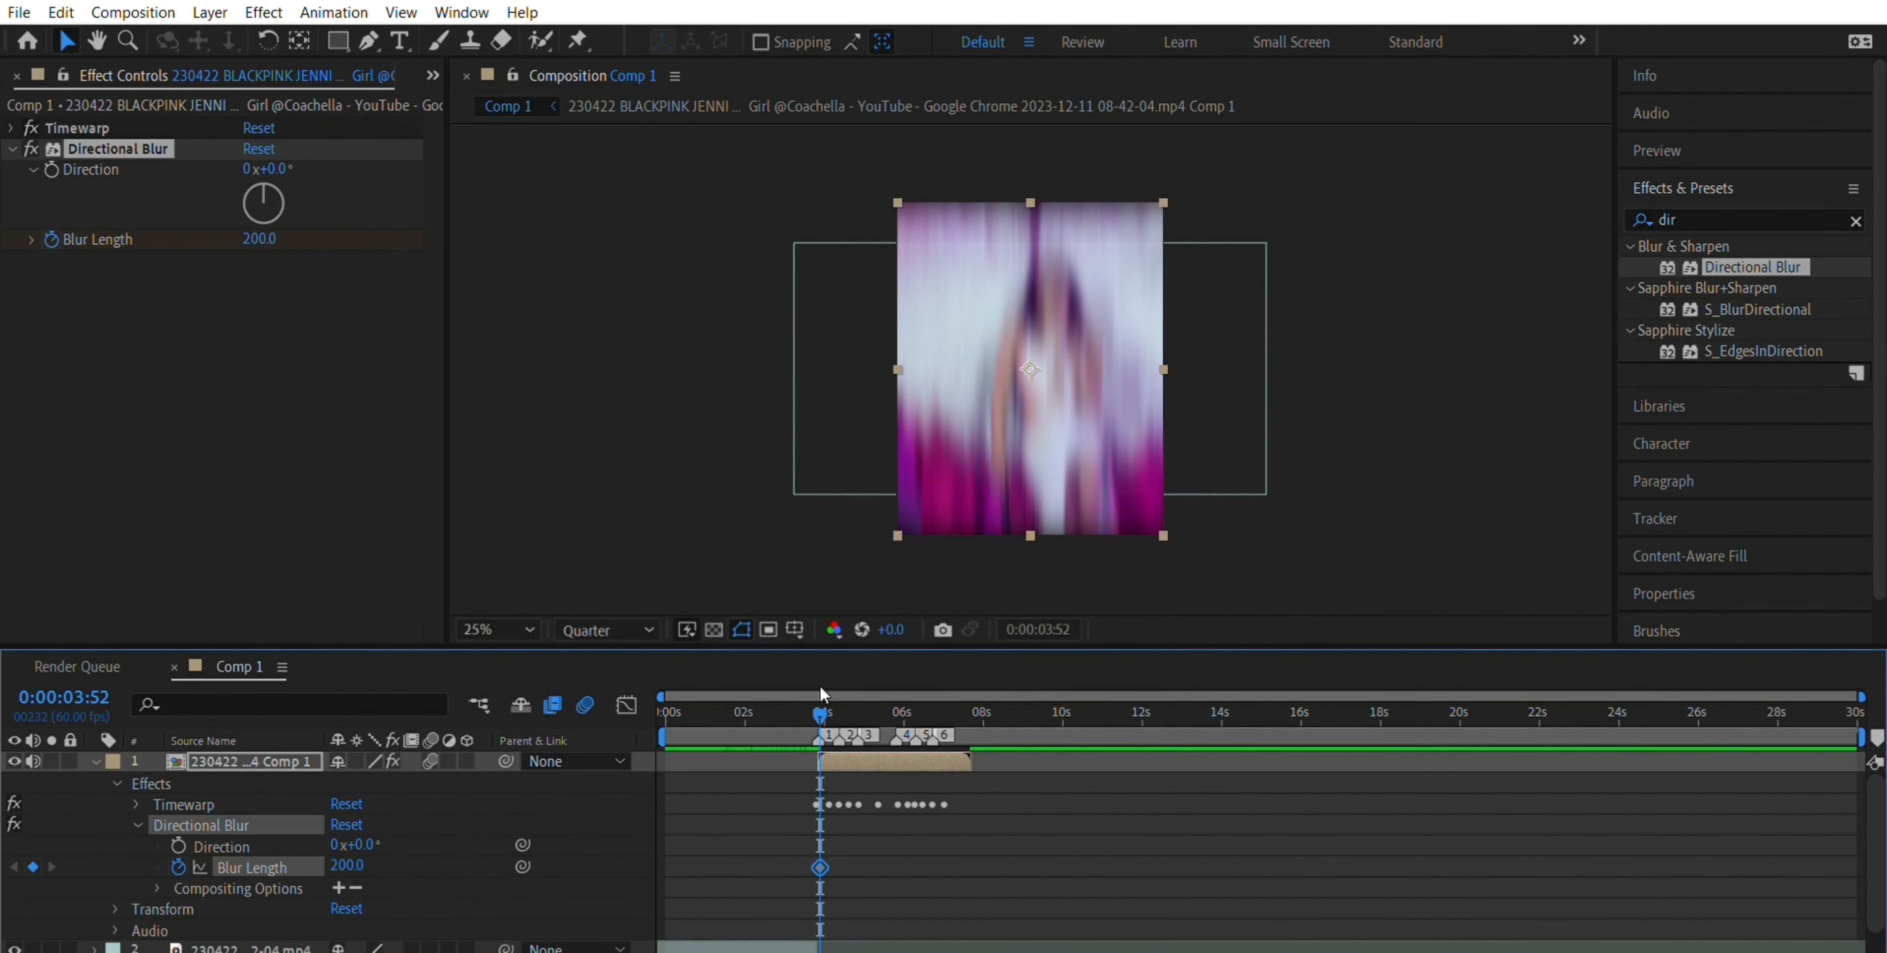
drag(822, 692, 830, 693)
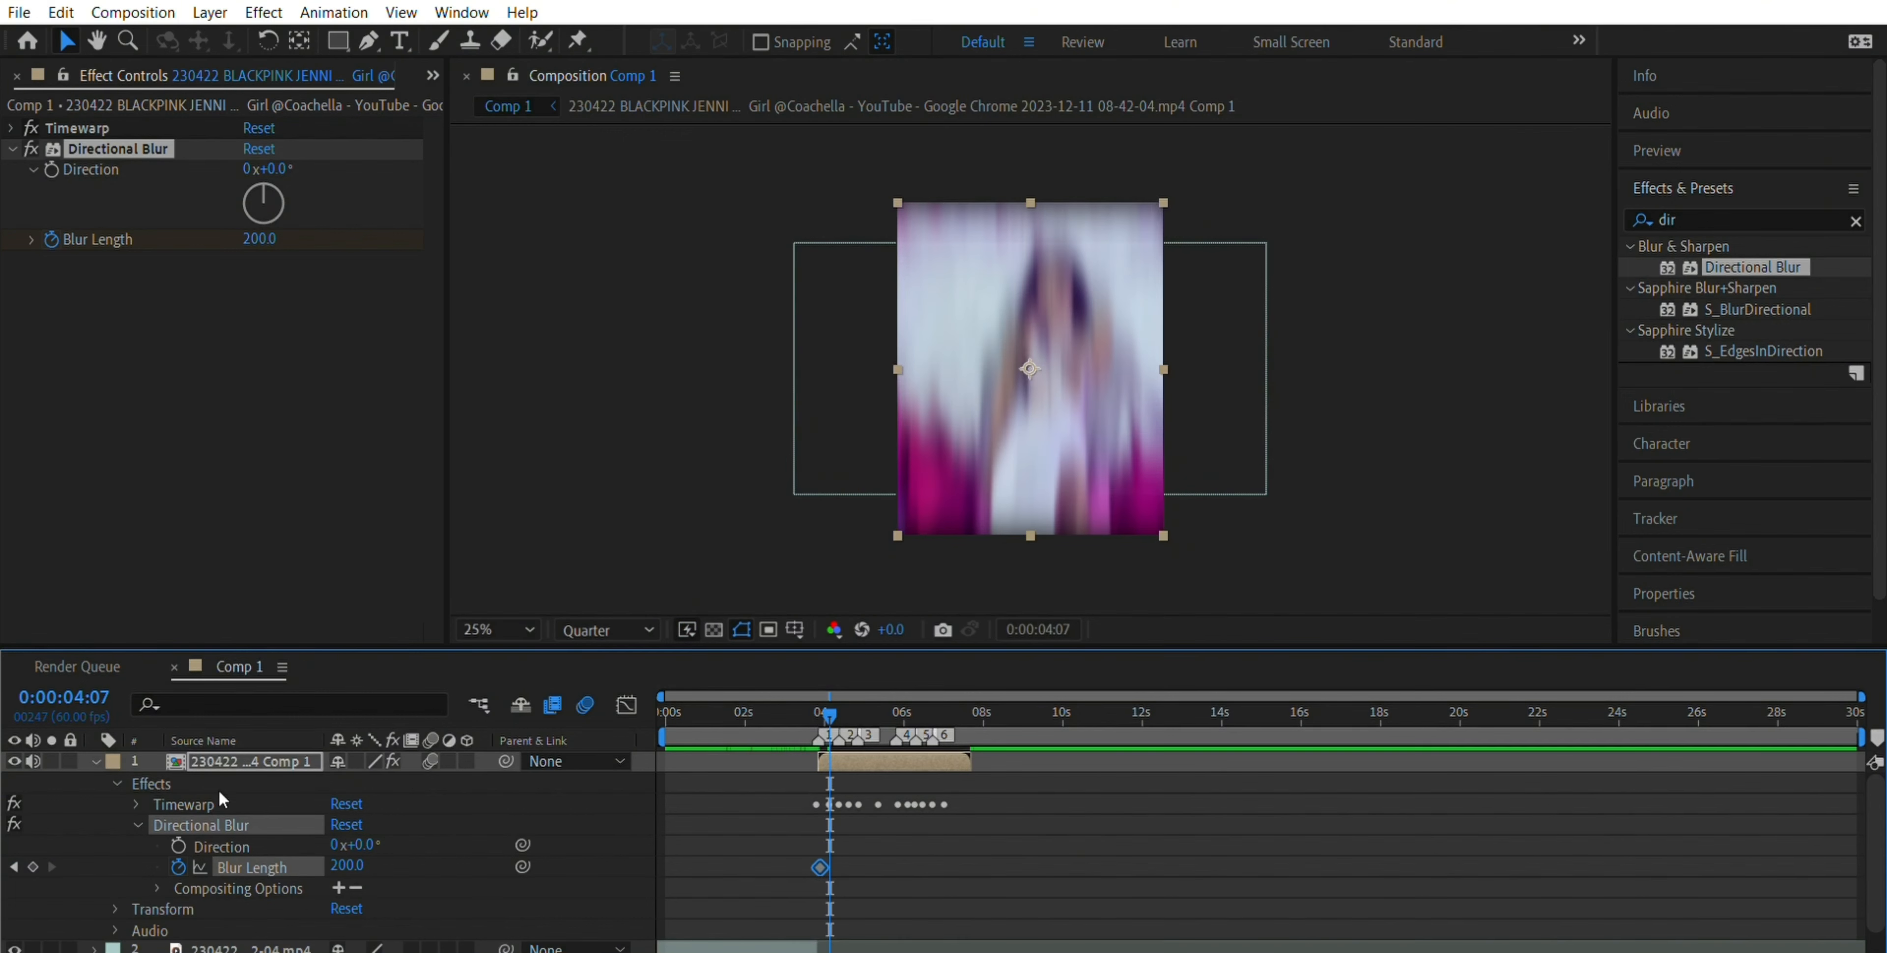
click(348, 863)
key(Return)
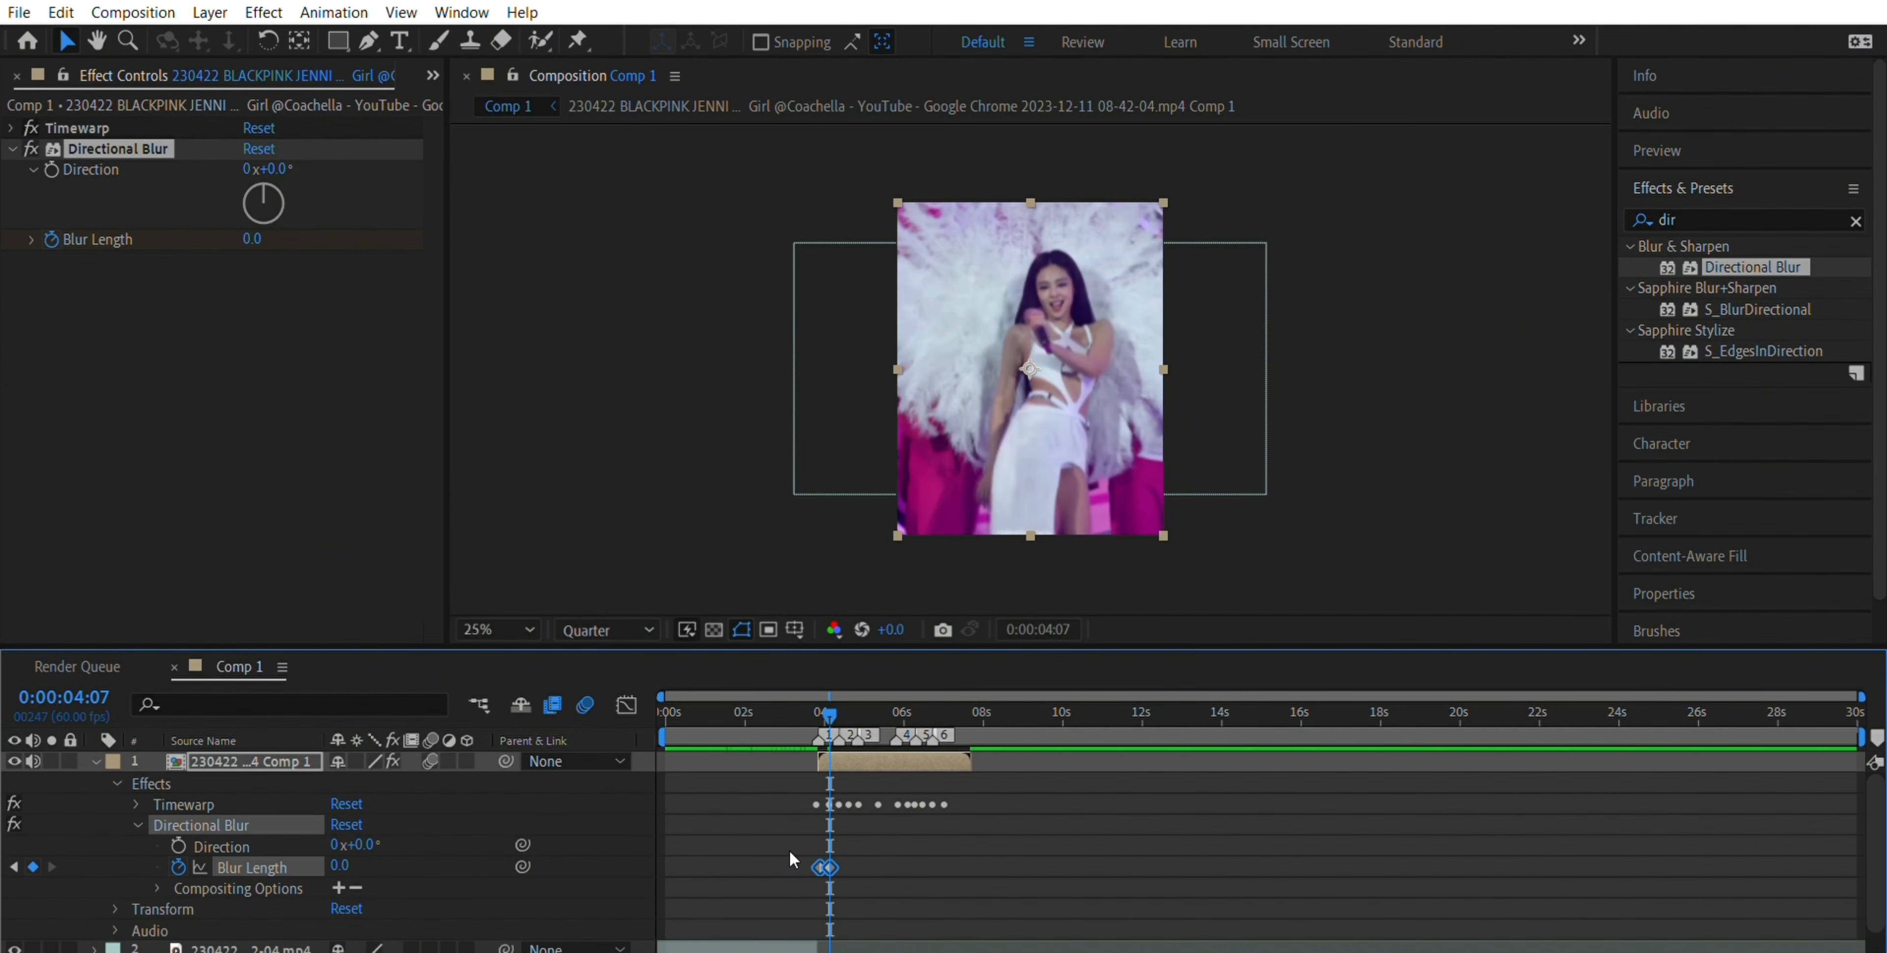
- Apply Easy Ease to both Blur Length keyframes and nudge the 0 keyframe slightly earlier
mouse_move(806, 693)
mouse_down()
mouse_move(845, 687)
mouse_move(818, 696)
mouse_up()
click(888, 868)
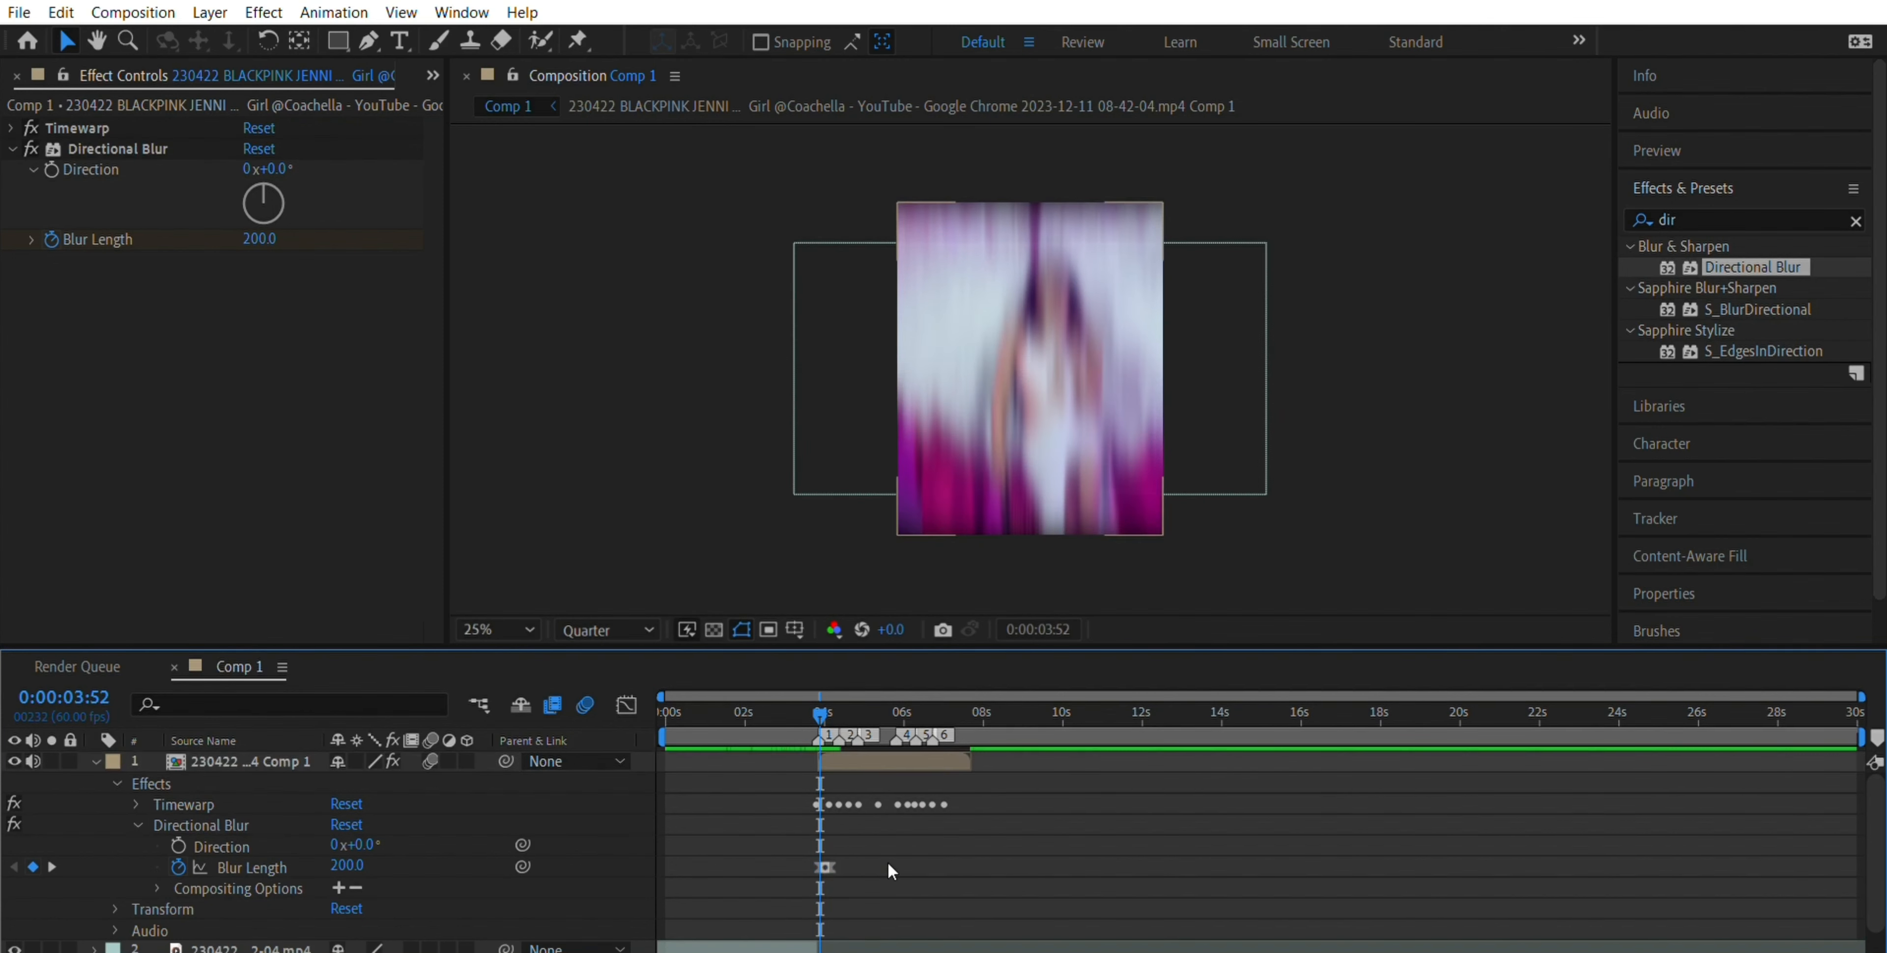
click(831, 861)
drag(830, 844, 824, 844)
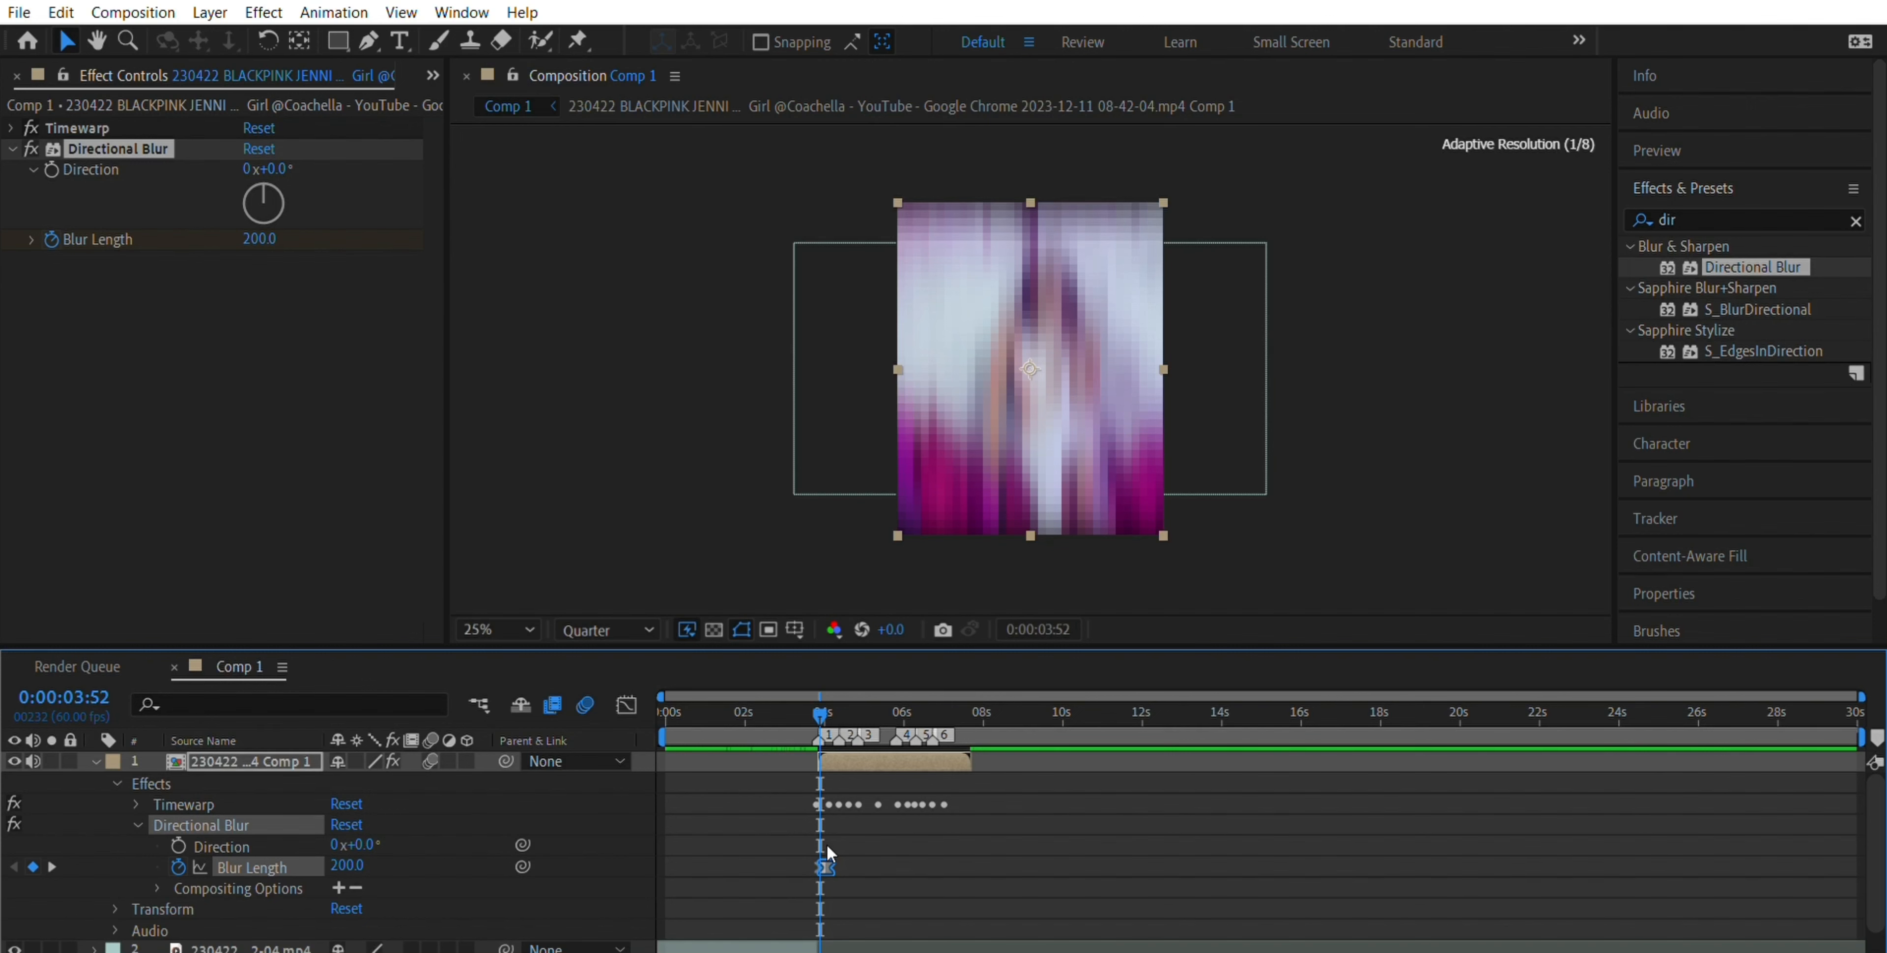
drag(694, 940, 718, 937)
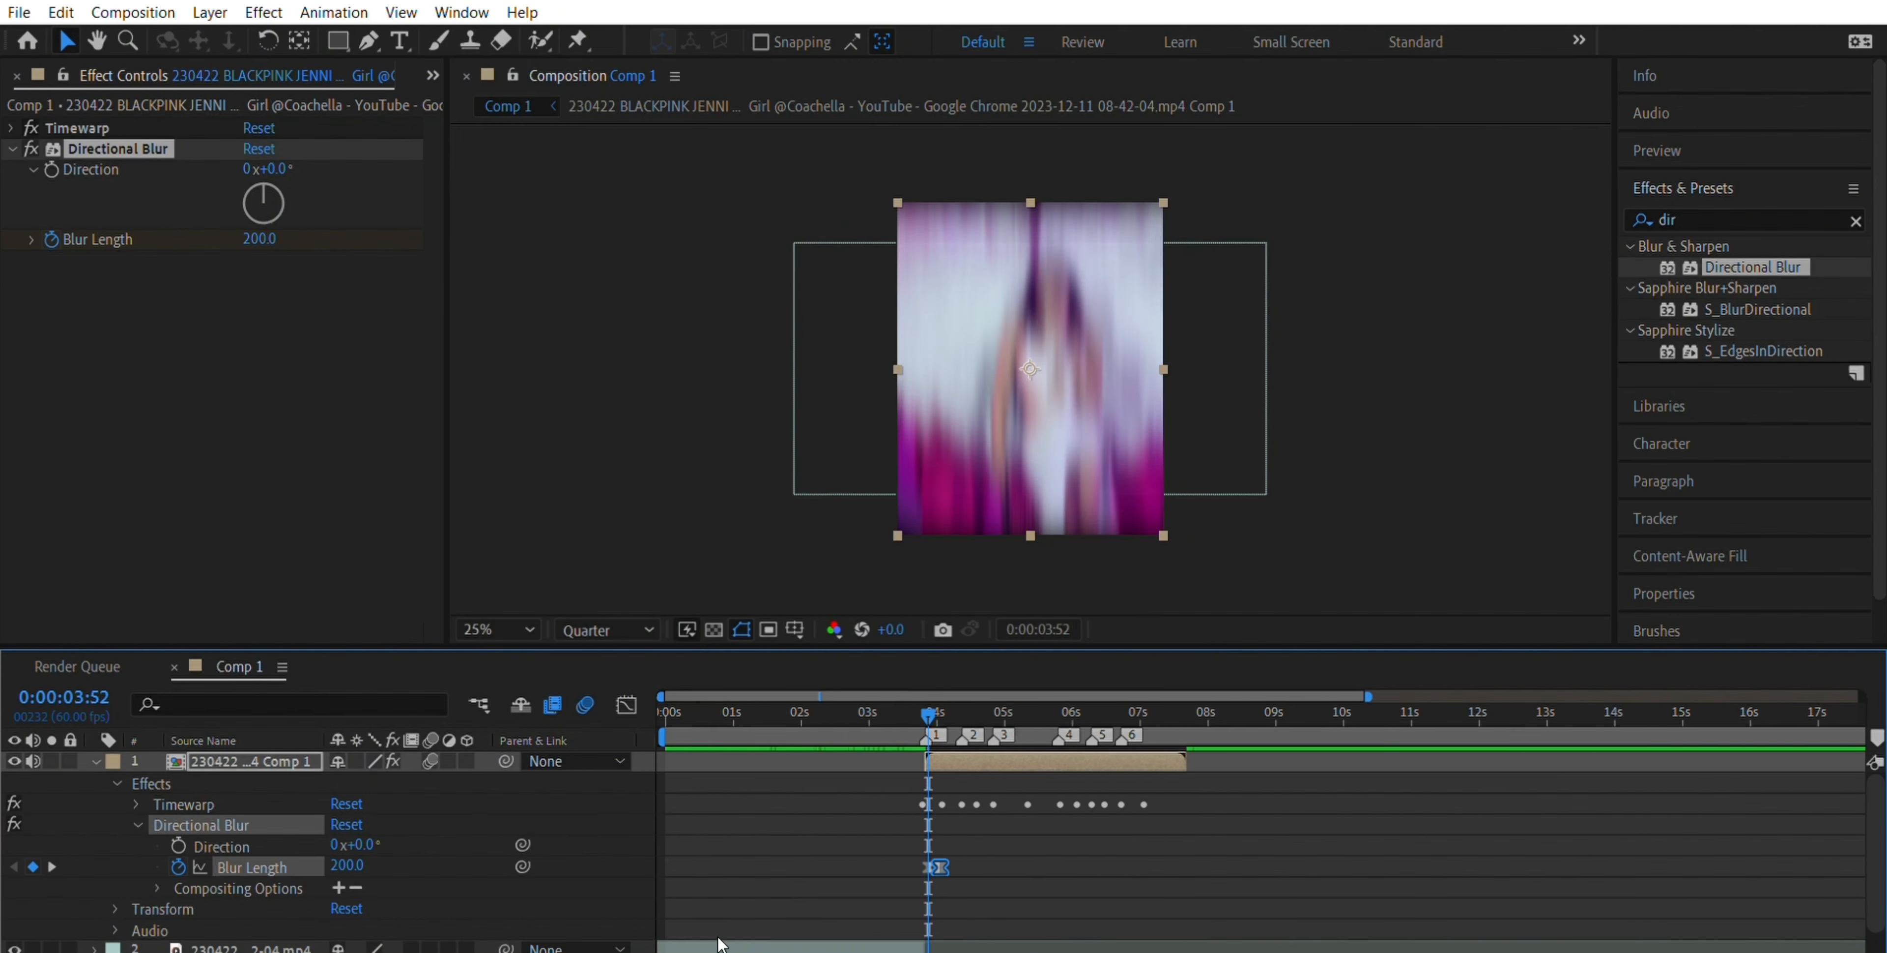
- Move the 0 Blur Length keyframe to about 0:00:04:00 and play back the blur at marker 1
drag(956, 721, 888, 707)
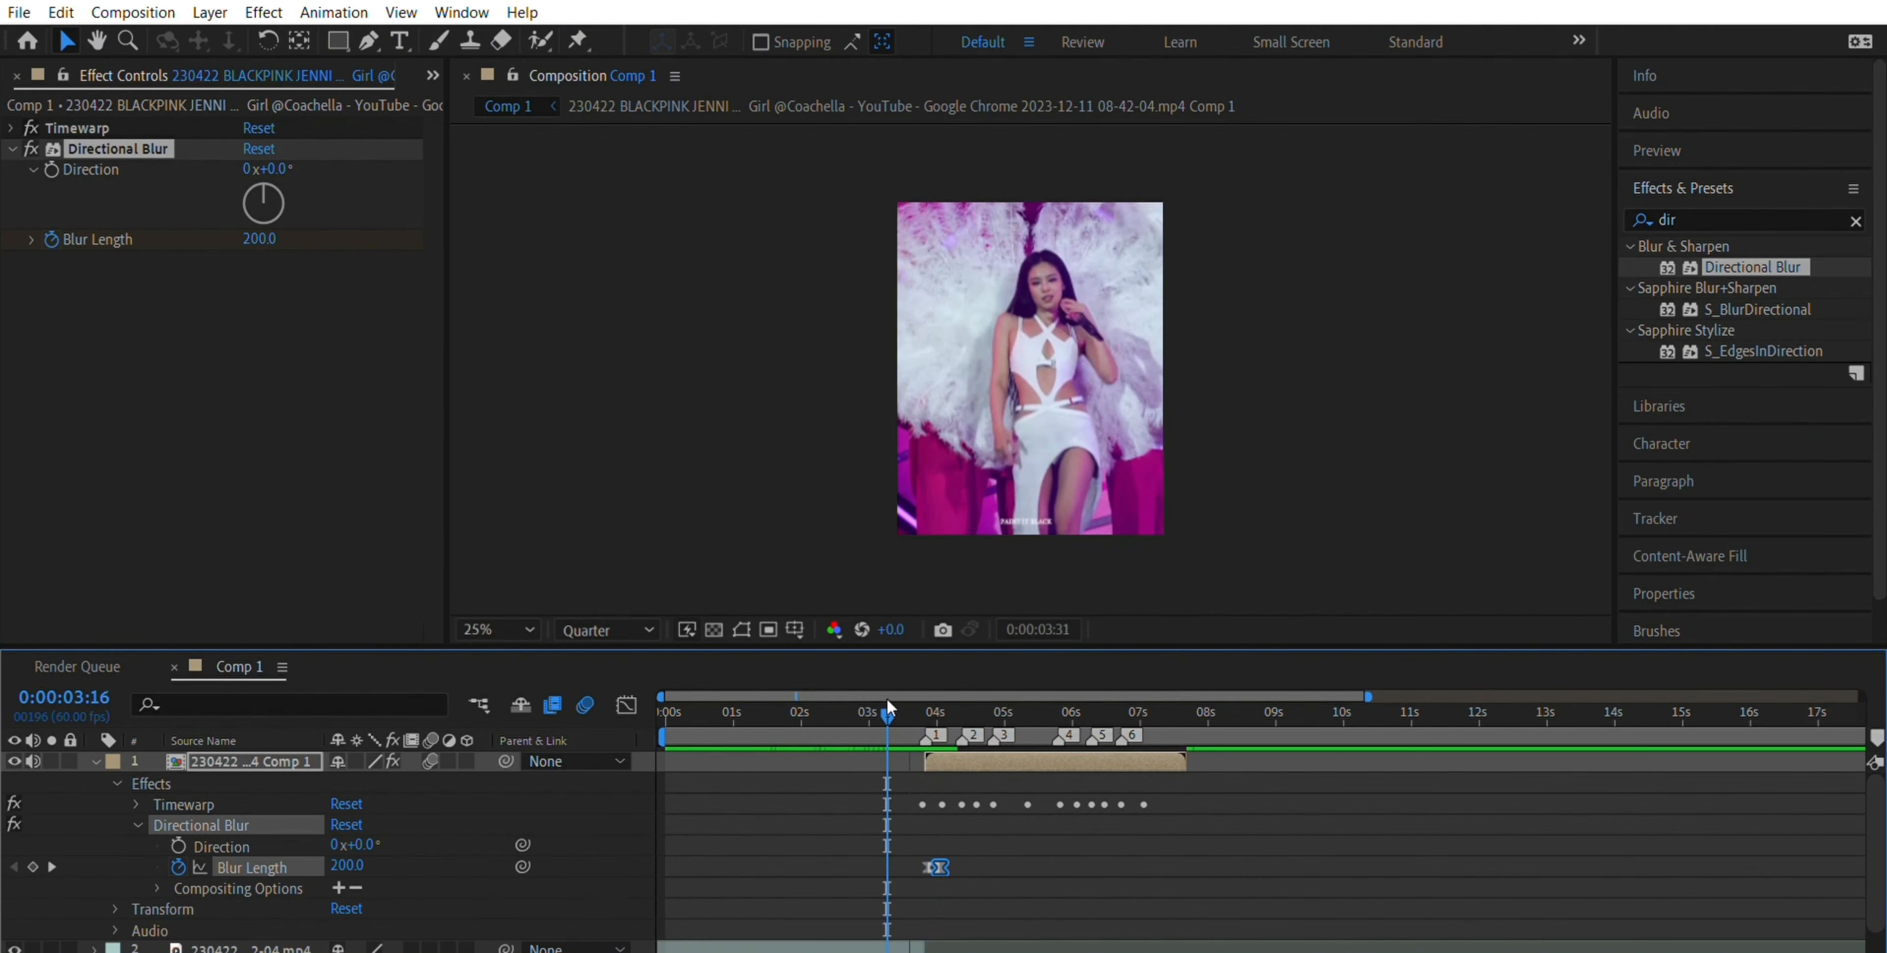
key(space)
key(minus)
key(equal)
key(equal)
key(equal)
key(equal)
drag(1181, 867, 1169, 867)
drag(1265, 711, 963, 721)
key(space)
key(space)
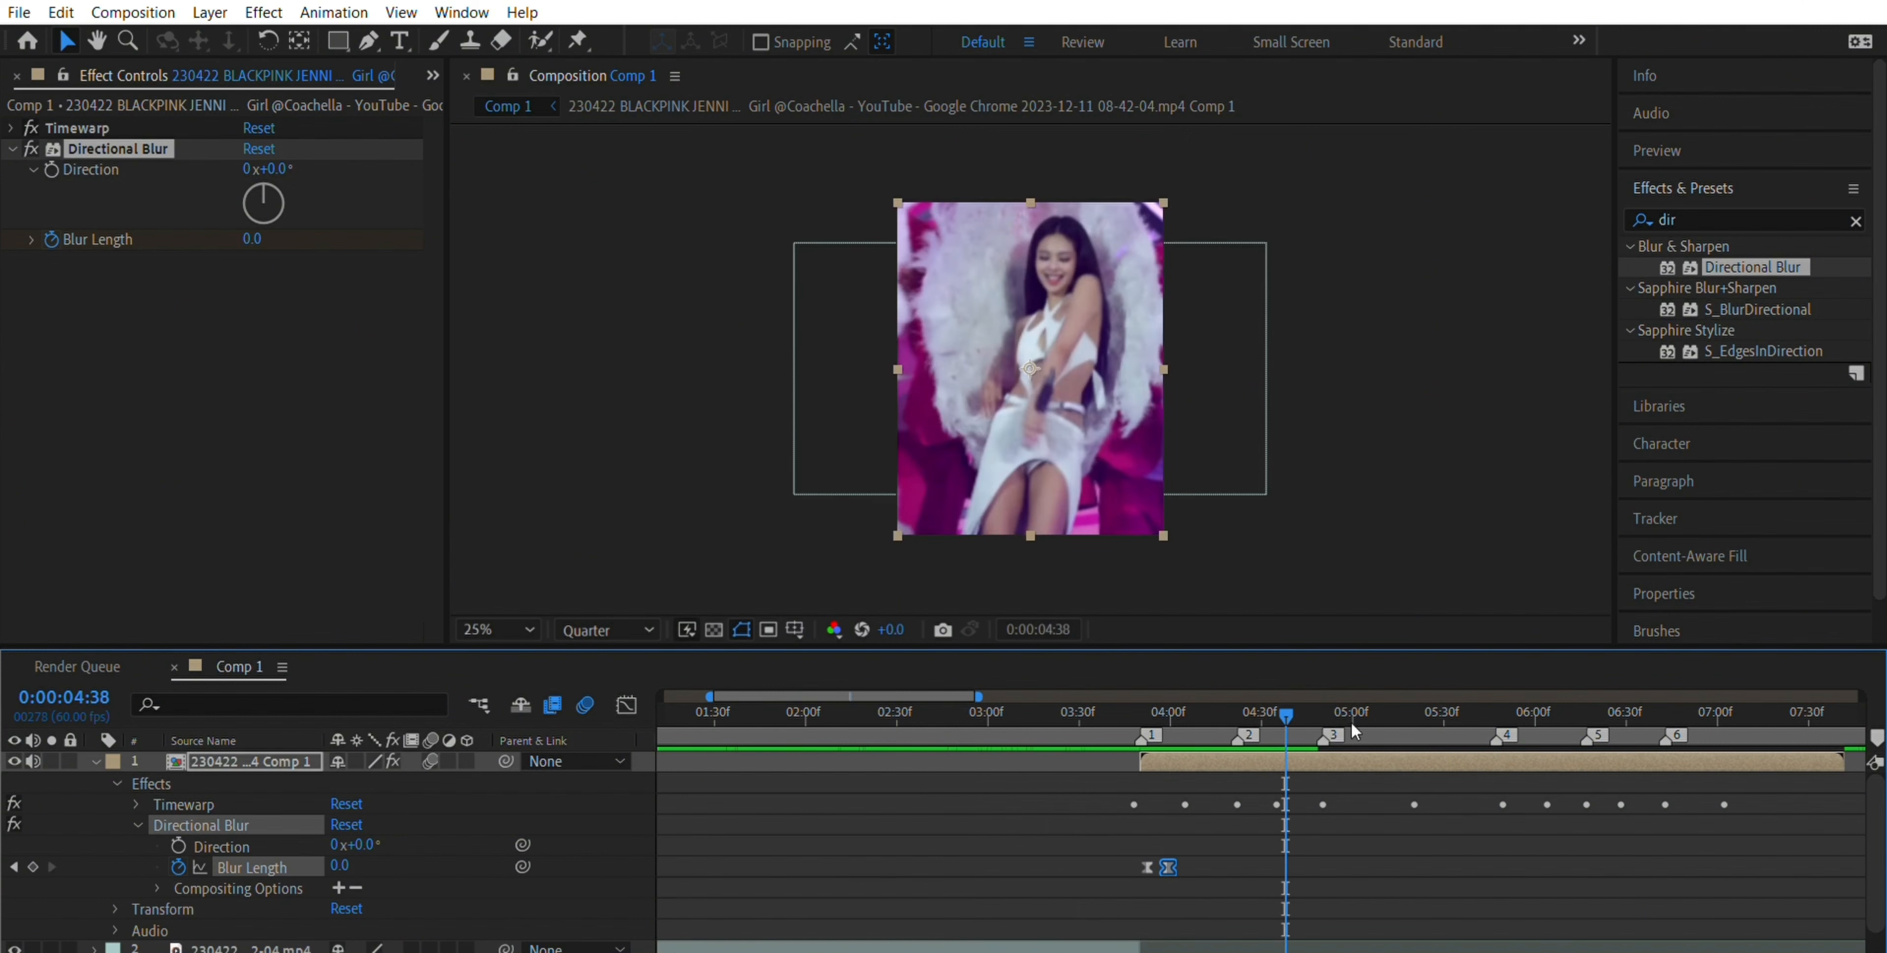
- Set the pre-composed layer's Scale to 105% and play back the section around marker 1
click(1663, 594)
drag(1802, 516, 1825, 507)
mouse_move(1286, 715)
mouse_down()
mouse_move(1053, 722)
mouse_move(1158, 721)
mouse_up()
key(space)
key(space)
key(space)
- Copy the pair of Blur Length keyframes at marker 1 and paste it at markers 2 to 6
drag(1130, 854, 1183, 881)
key(ctrl+c)
mouse_move(1163, 715)
mouse_down()
mouse_move(1559, 696)
mouse_move(963, 732)
mouse_up()
key(ctrl+v)
scroll(1240, 708, right, 1)
key(ctrl+v)
key(ctrl+v)
key(ctrl+v)
key(ctrl+v)
- Play back the composition to check the directional blur at each beat marker
key(space)
key(space)
scroll(957, 747, down, 3)
drag(850, 712, 814, 708)
key(space)
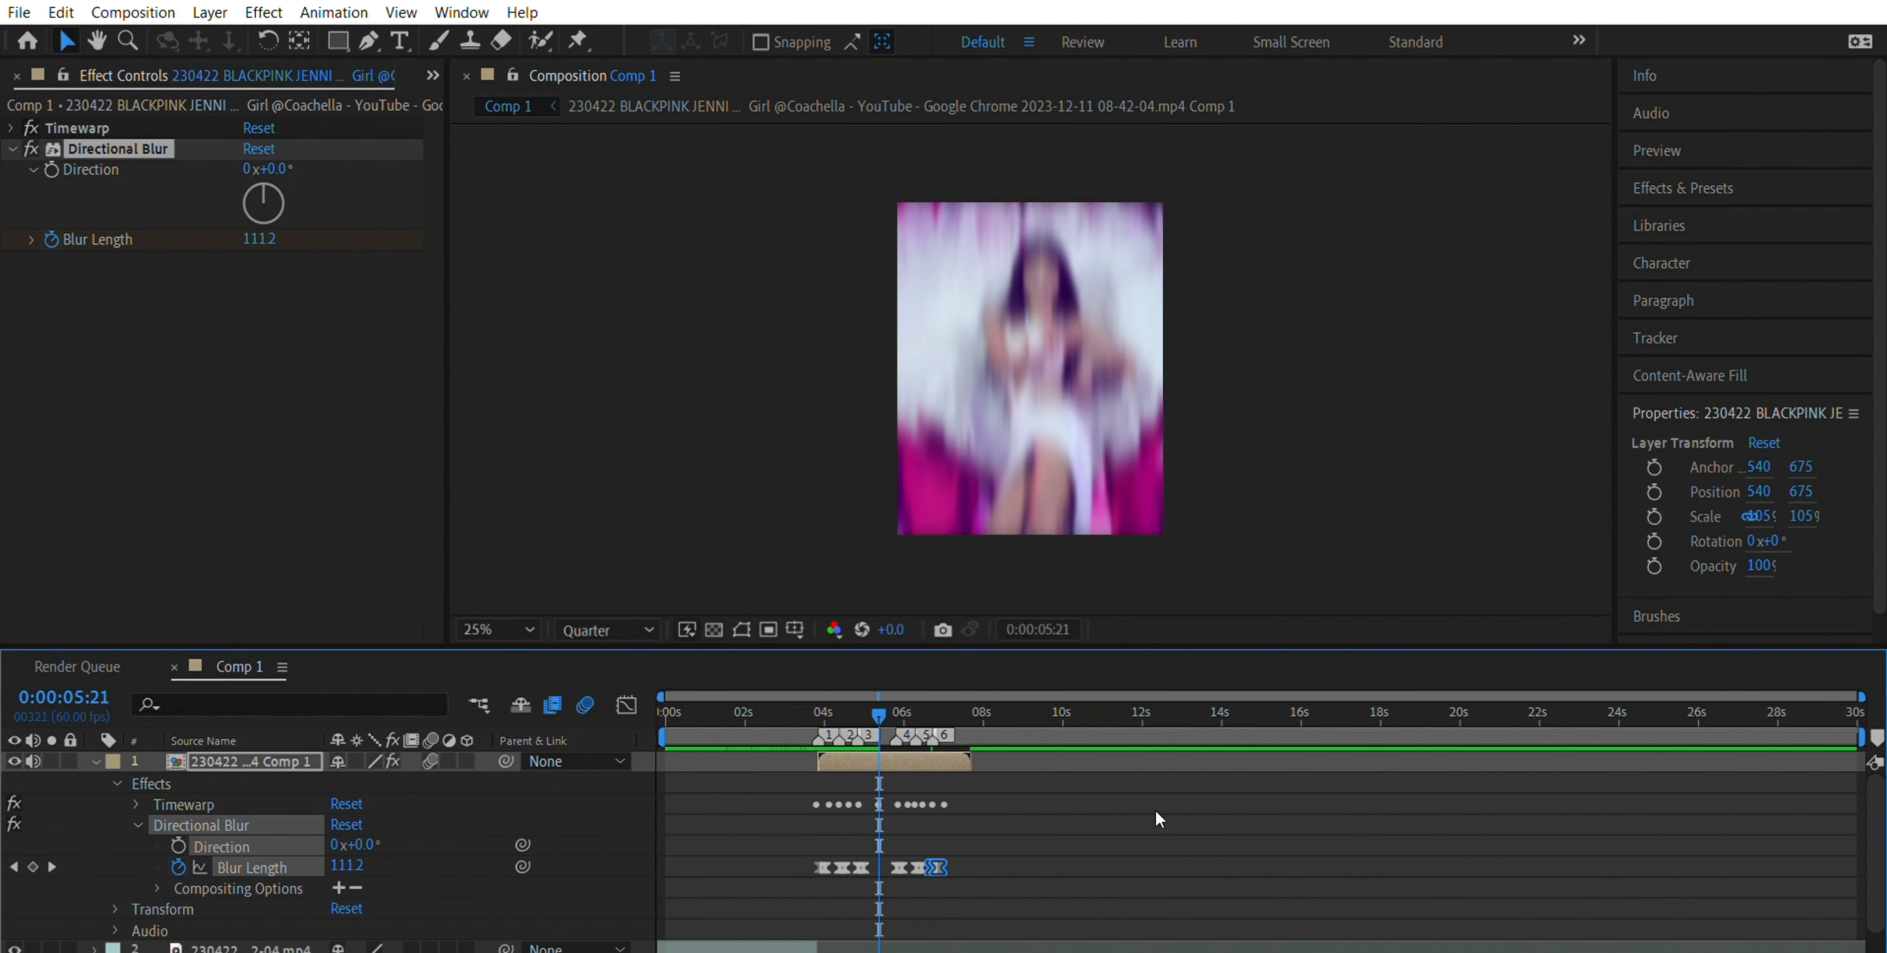
key(space)
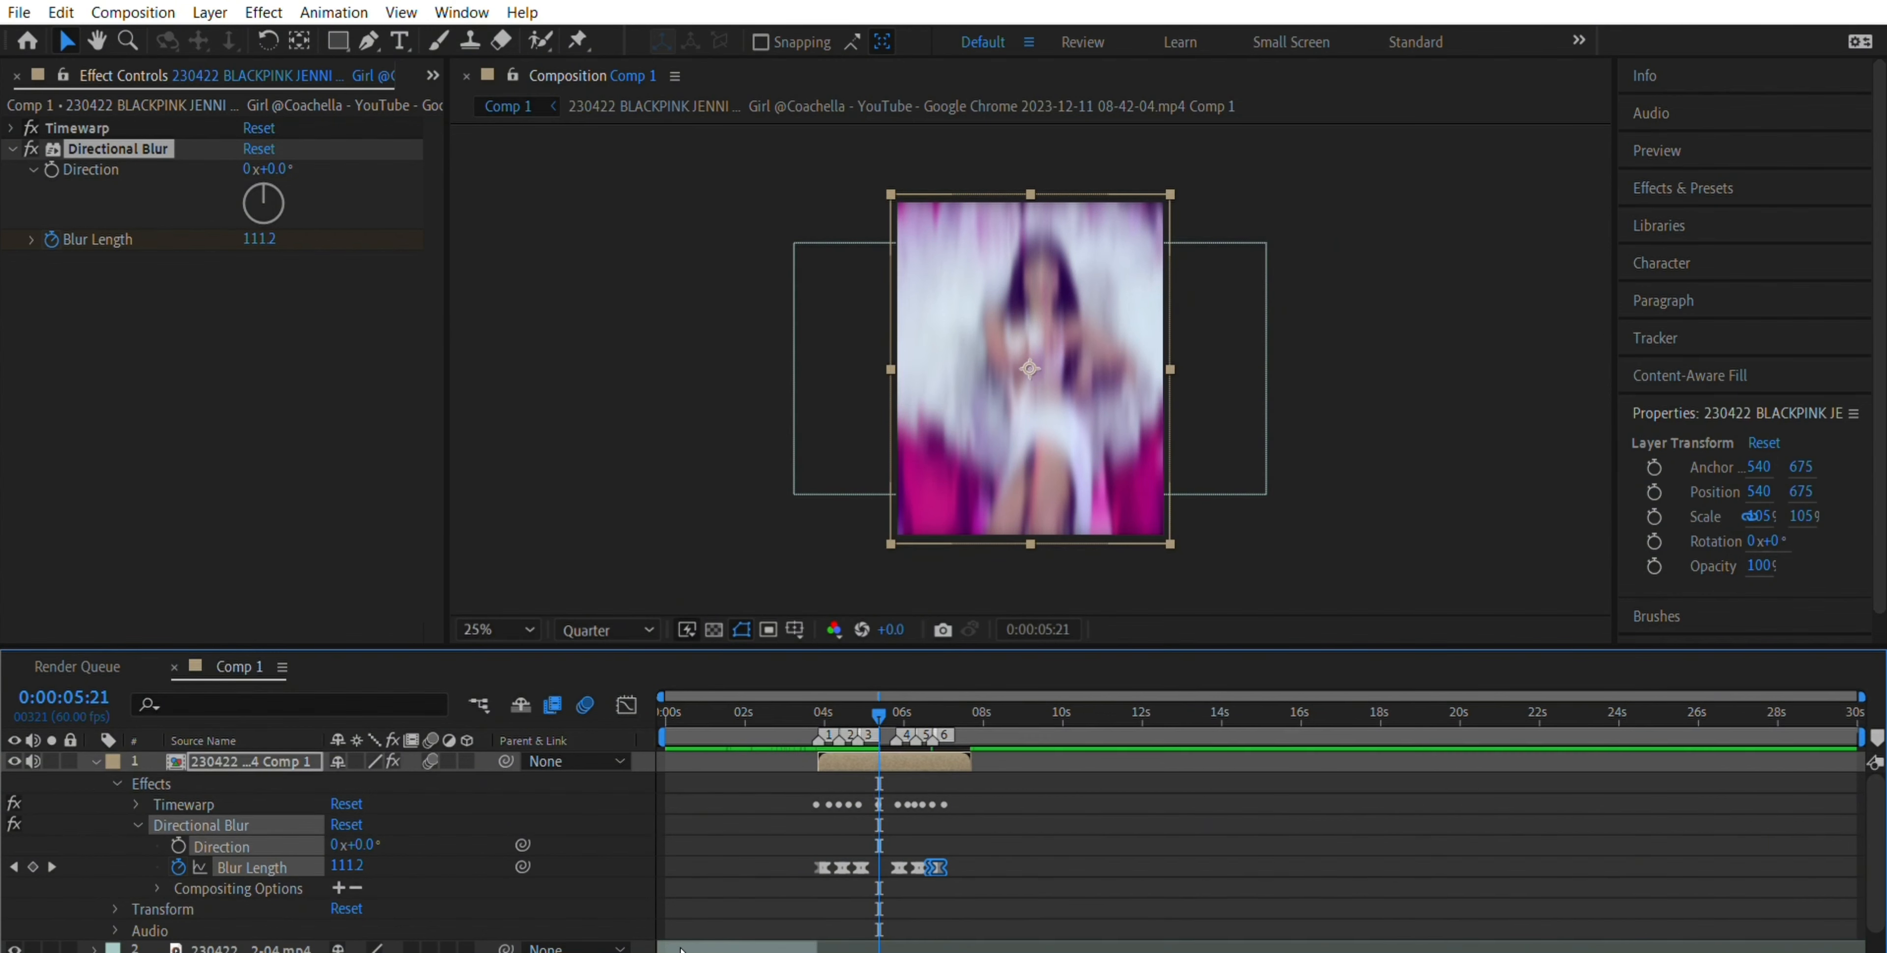
scroll(700, 946, up, 3)
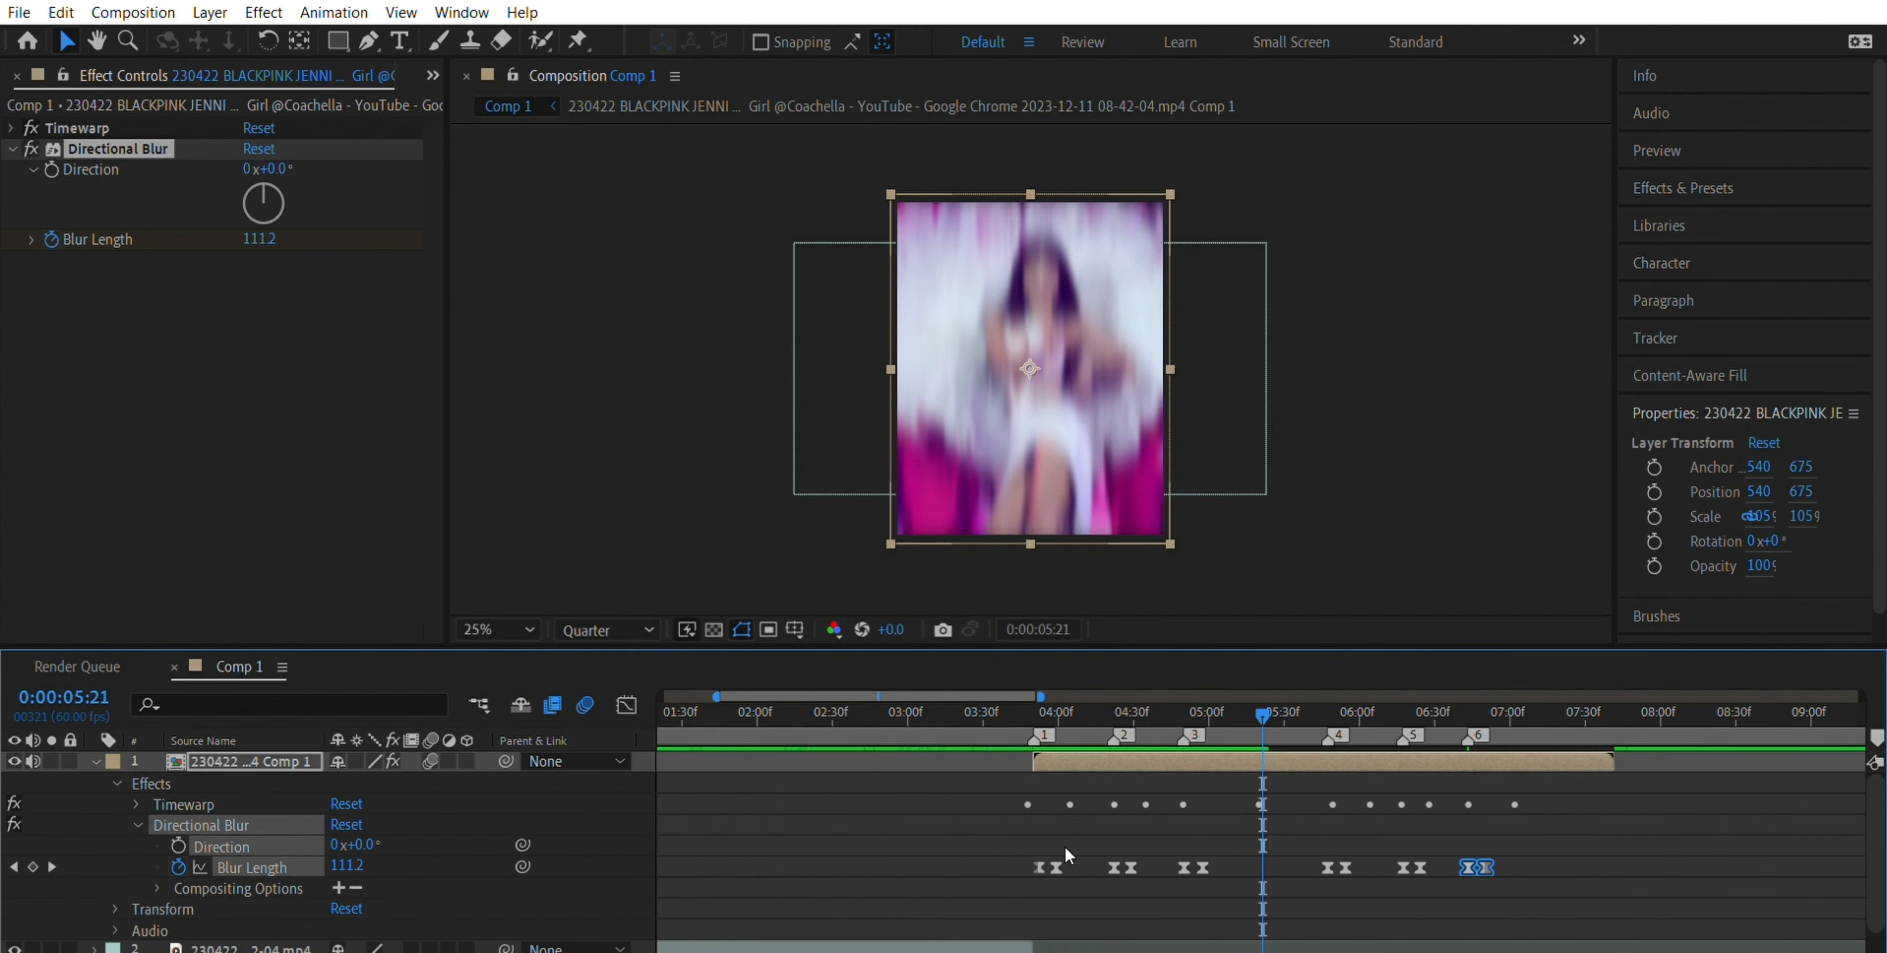
double_click(1056, 865)
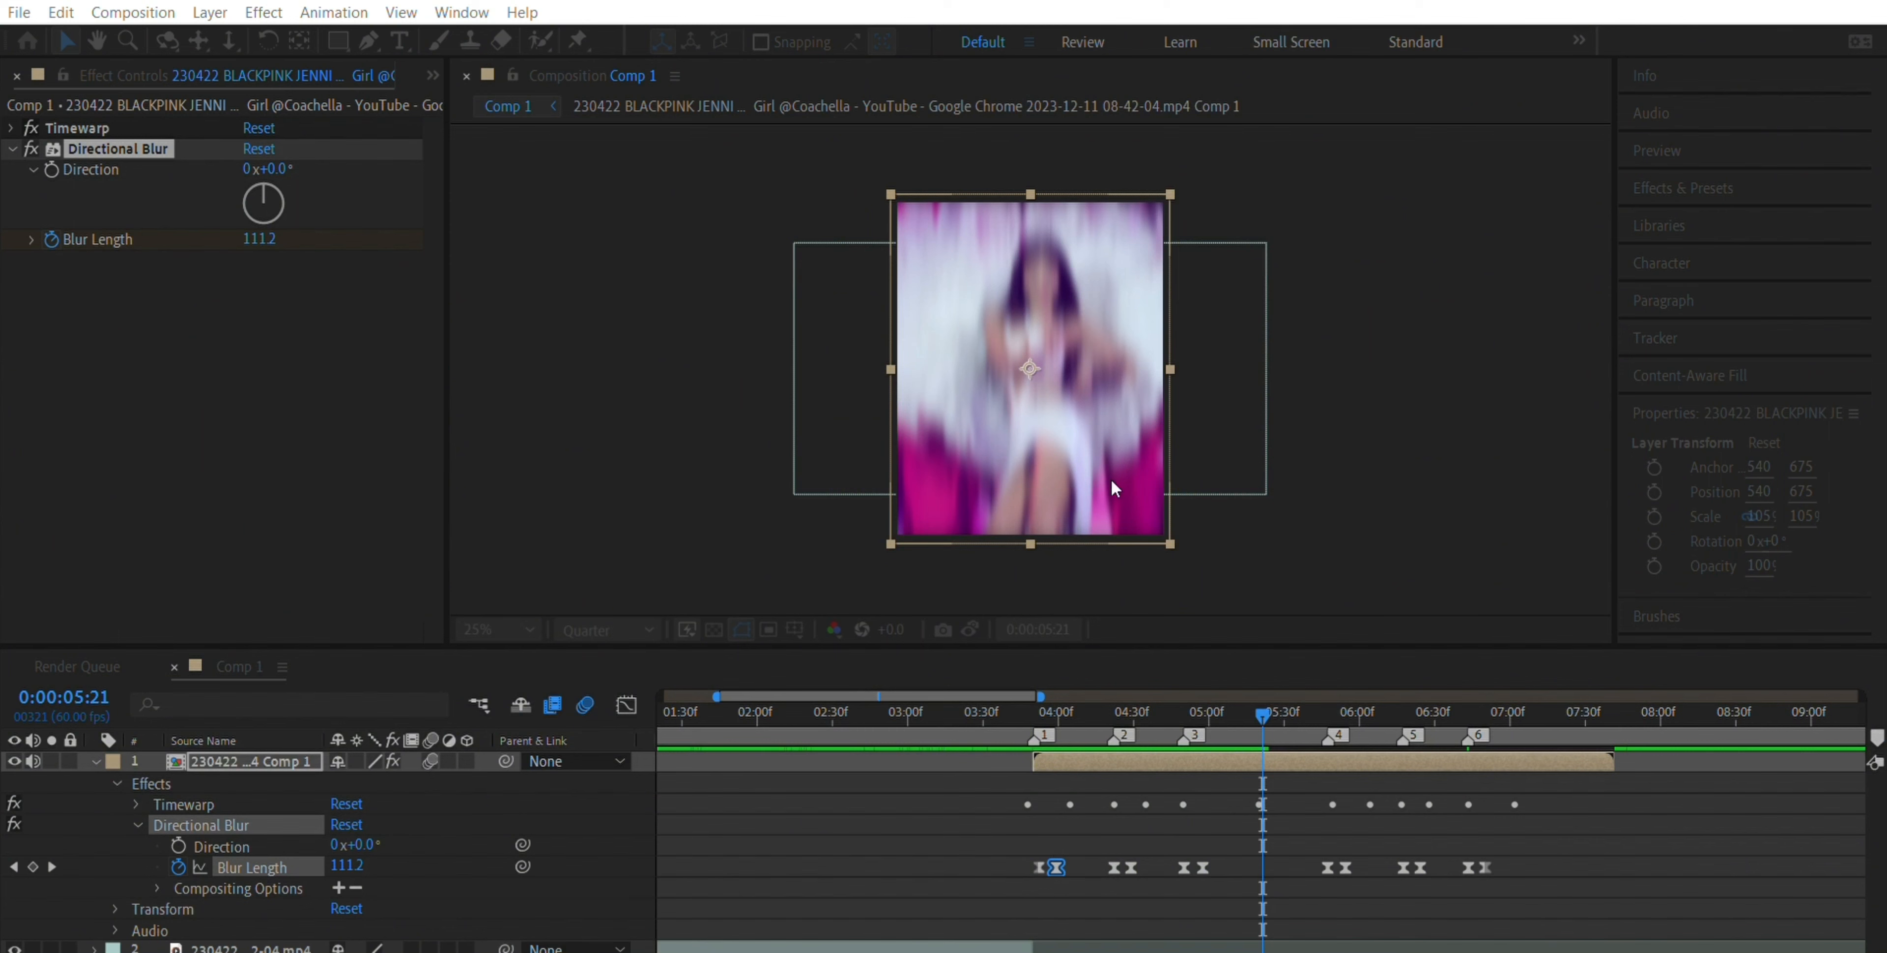
click(1129, 343)
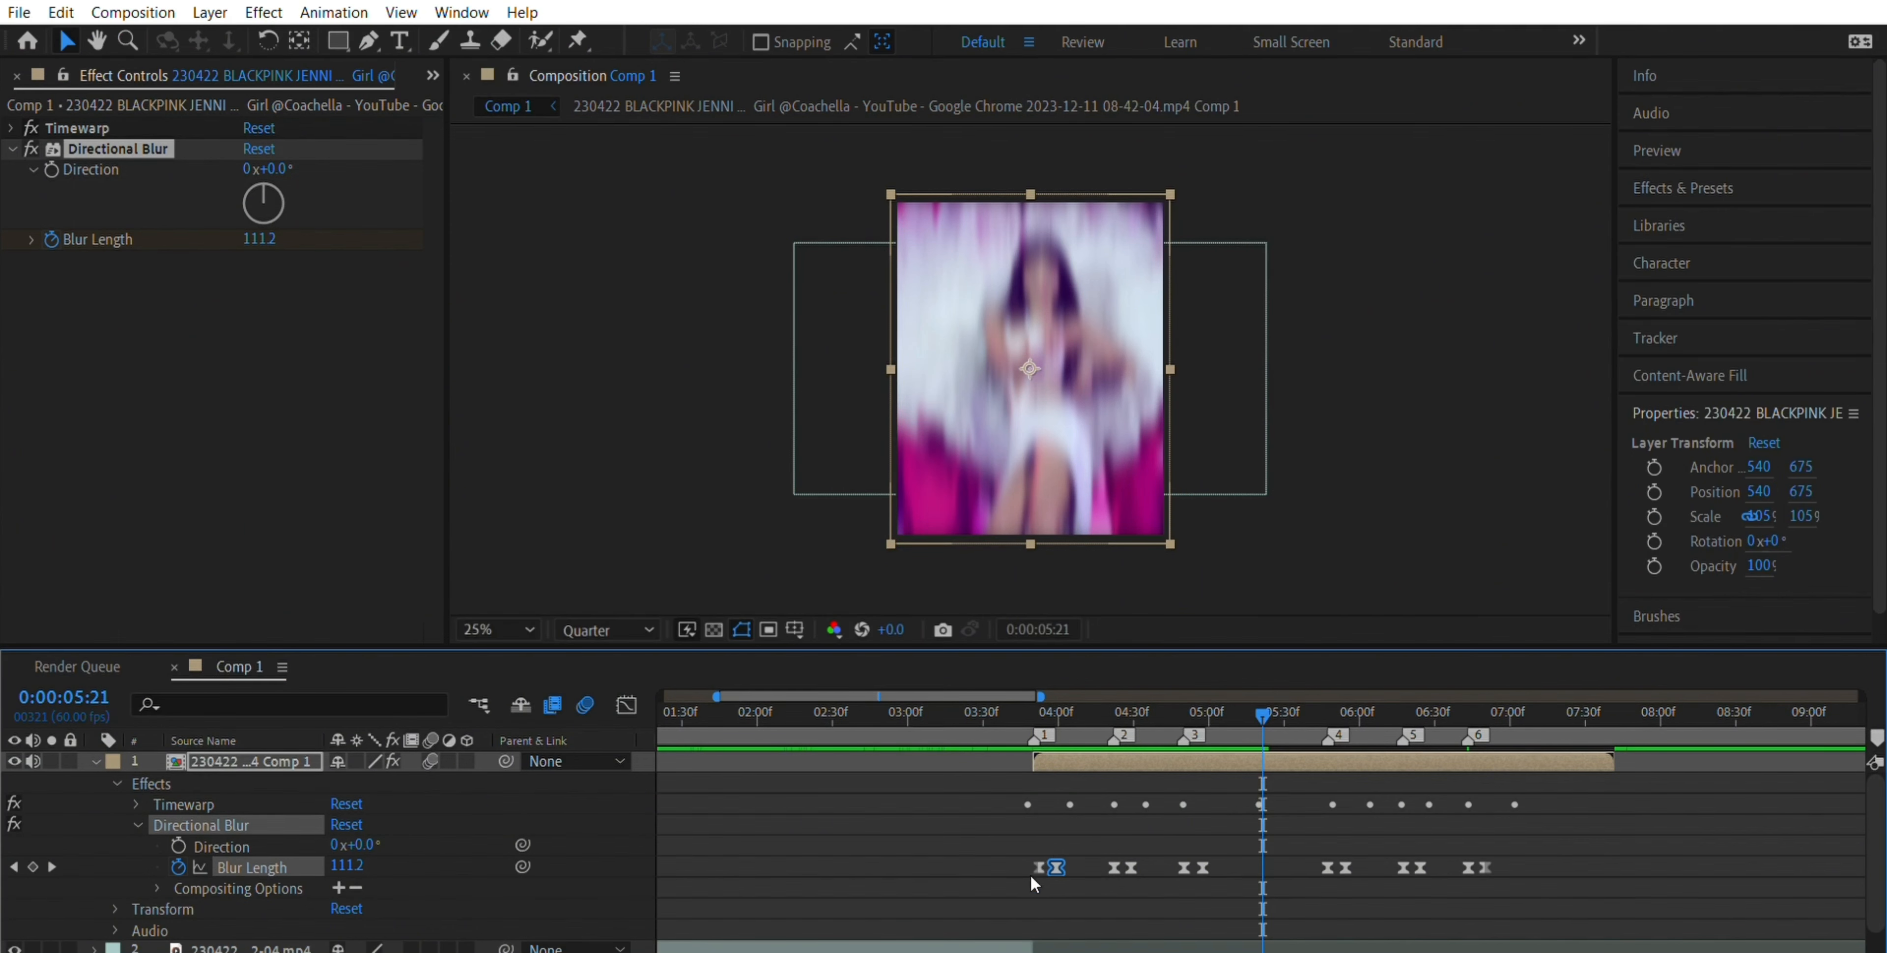
- Create a near-white solid above the pre-composed layer and remove its part before 0:00:03:51
click(1050, 845)
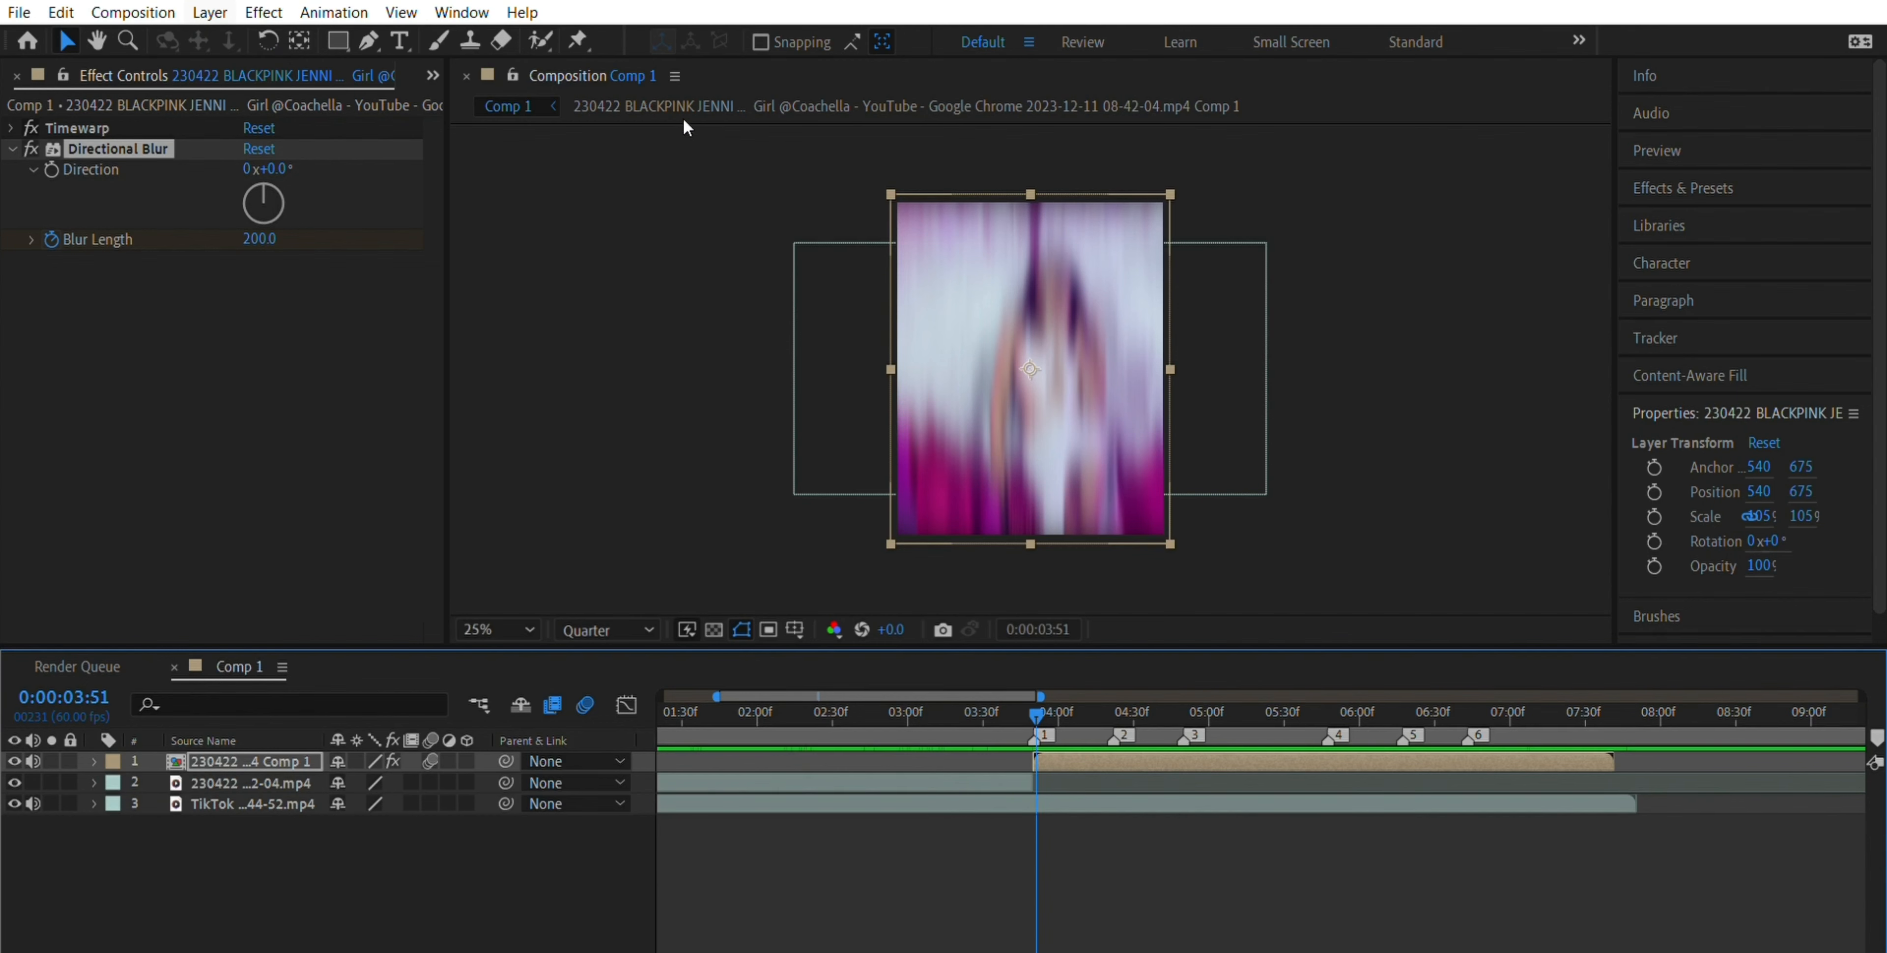
click(654, 44)
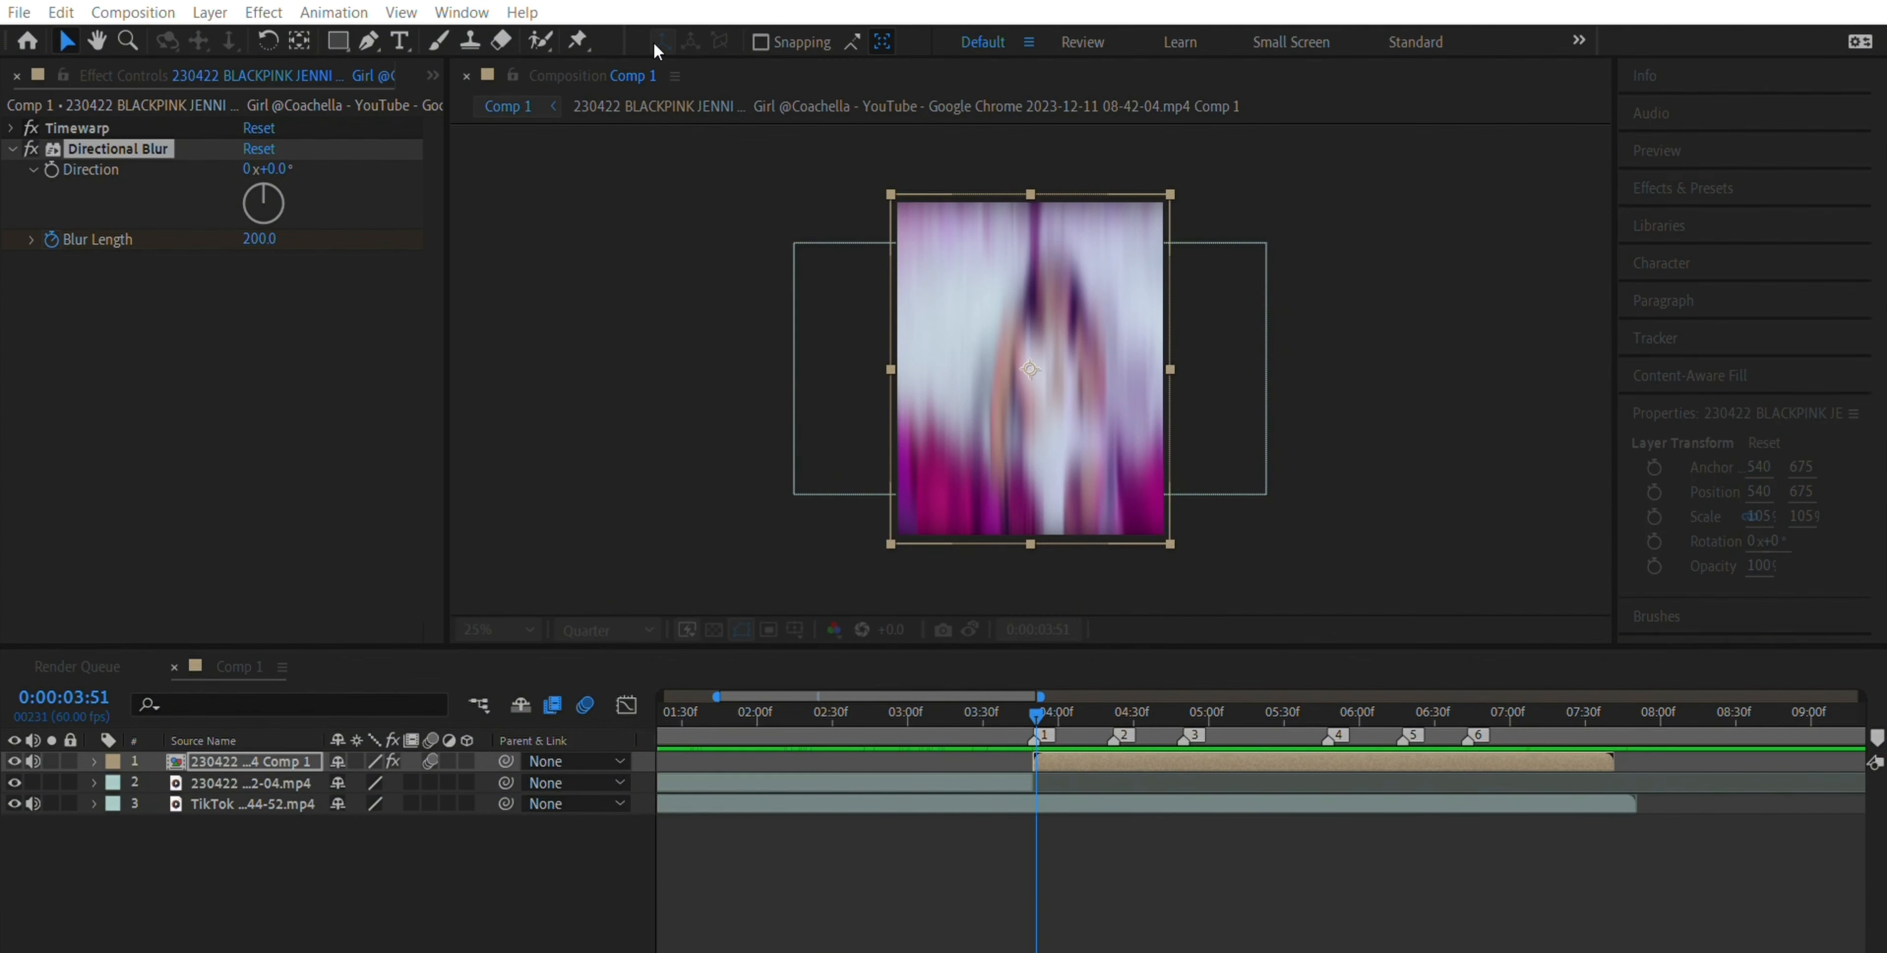
key(Return)
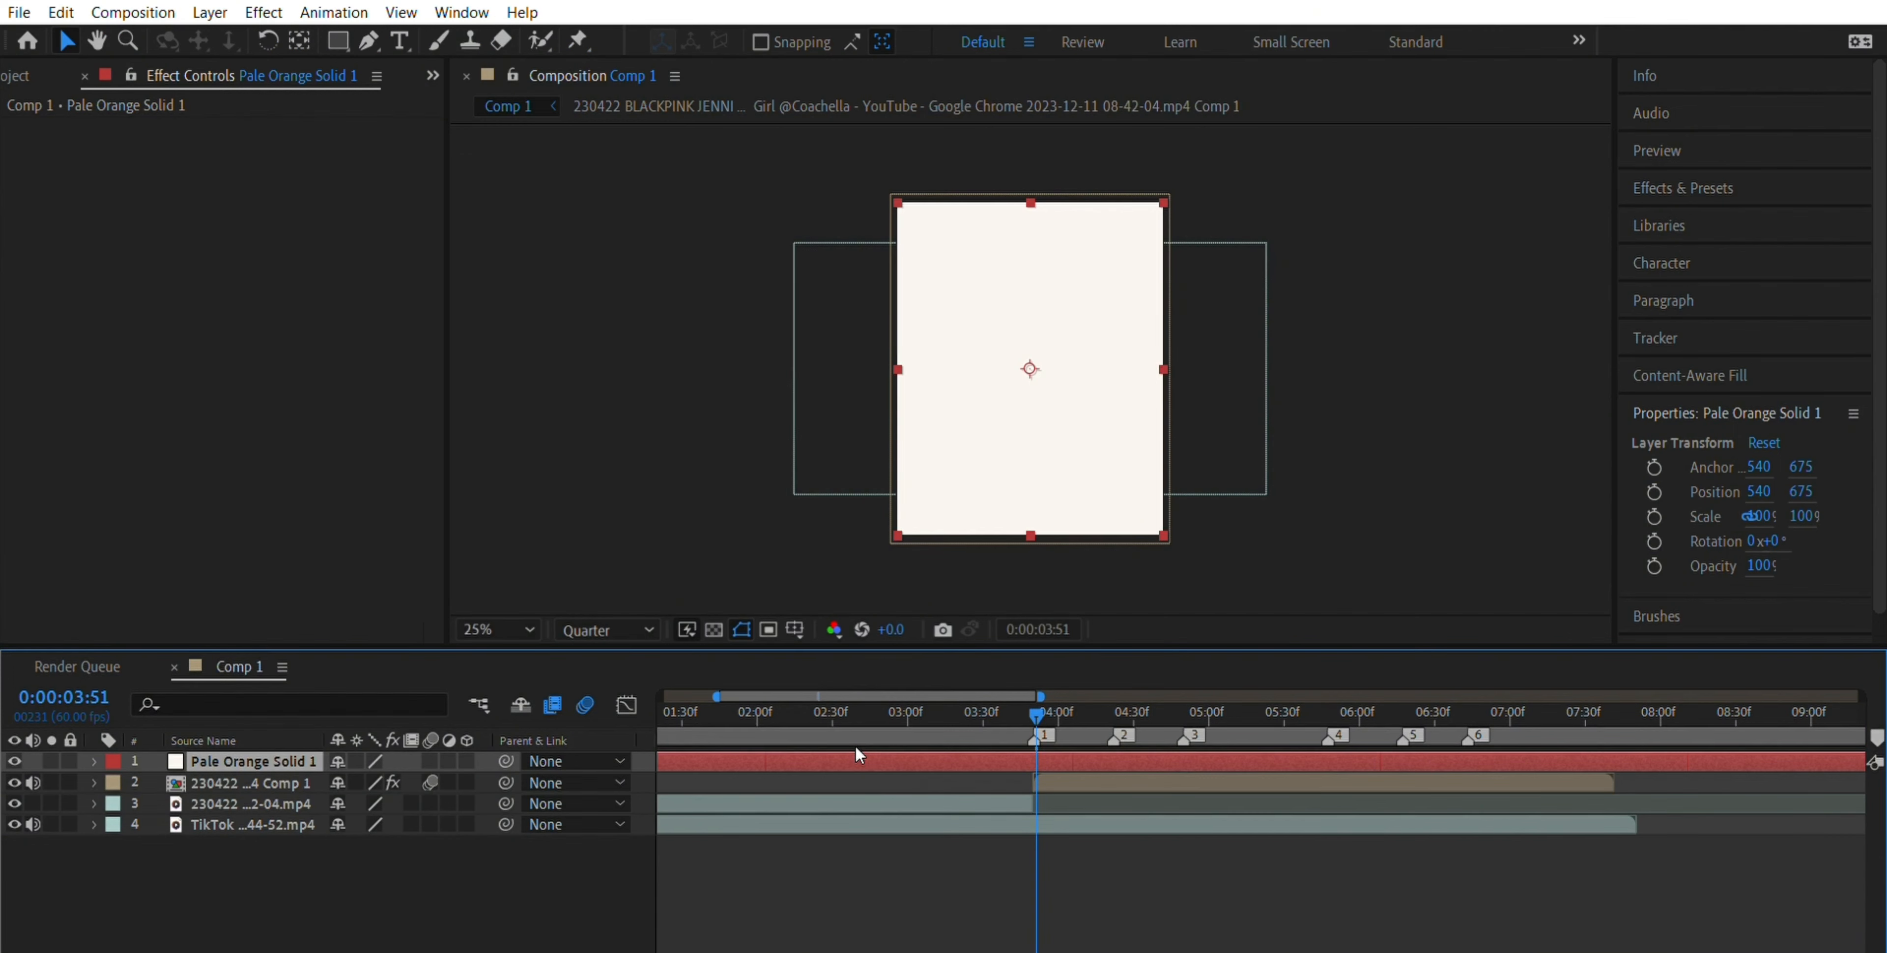
key(ctrl+shift+d)
key(Delete)
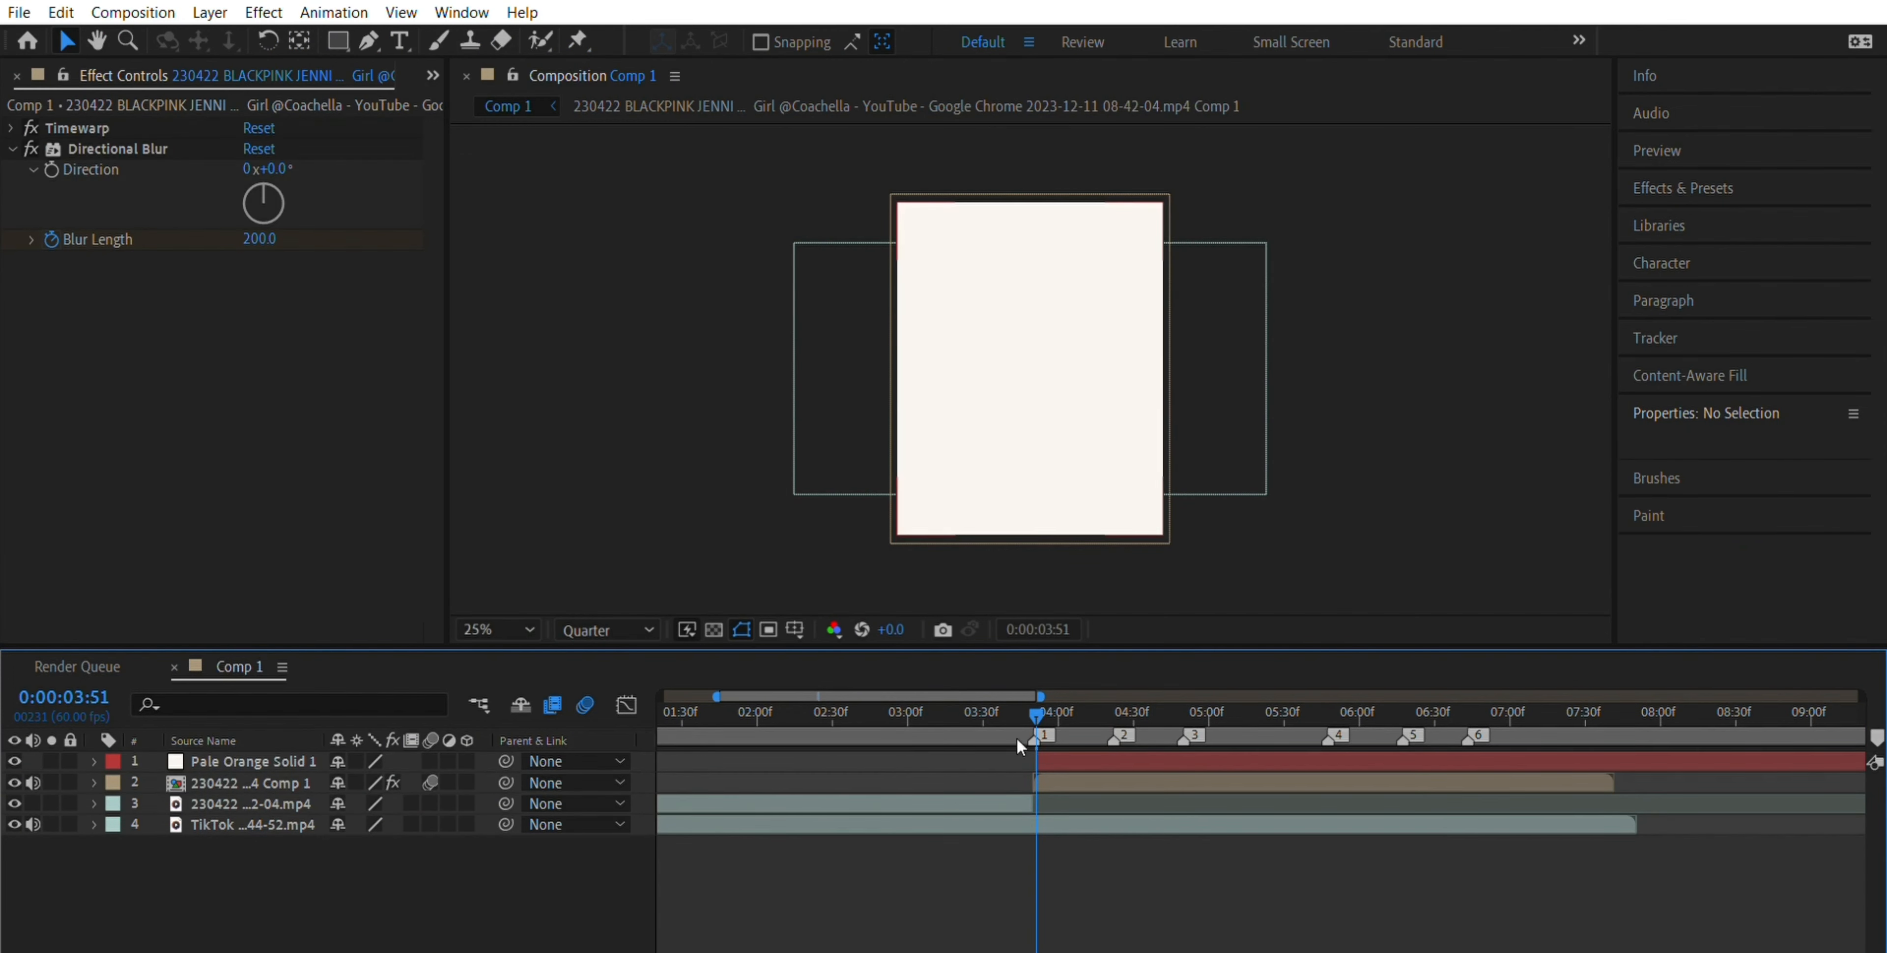
- Trim the end of the solid so it covers only a few frames after marker 1, to about 0:00:04:00
click(1111, 735)
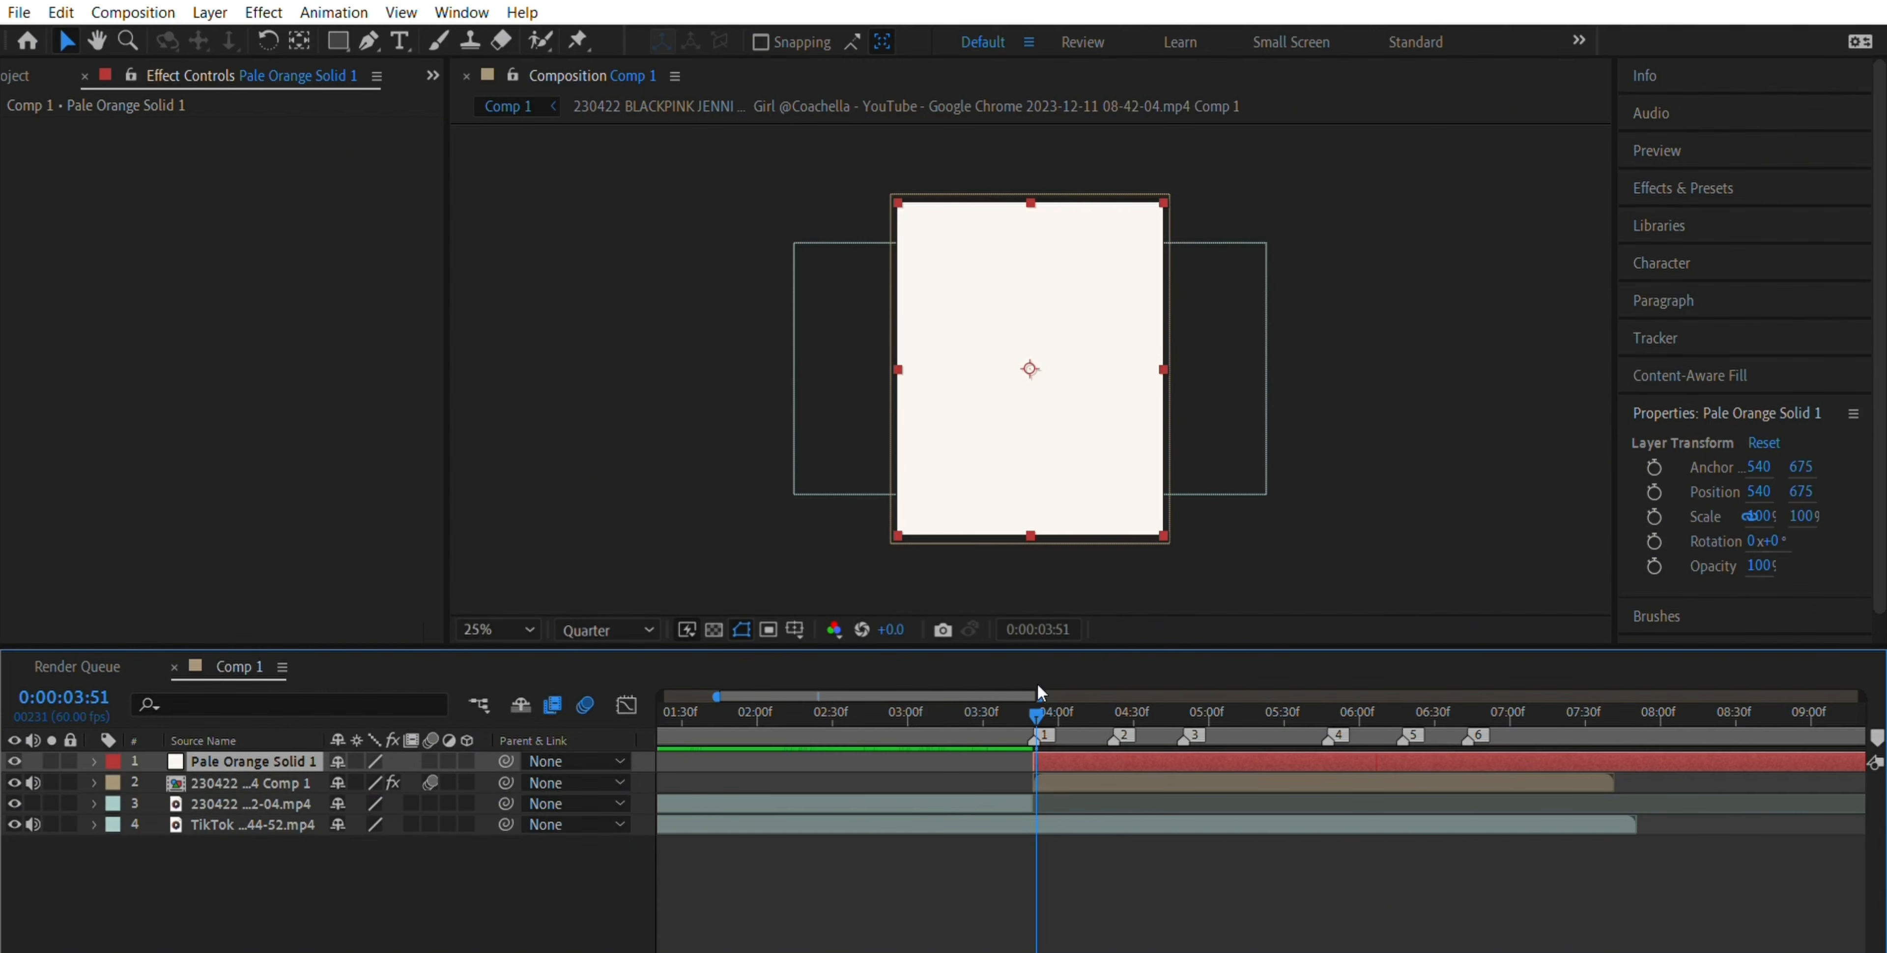
drag(1038, 687, 1048, 686)
key(ctrl+shift+d)
key(Delete)
- Search the effects library for "fade" and apply the Fade In+Out - frames preset to the solid
click(1698, 188)
double_click(1729, 220)
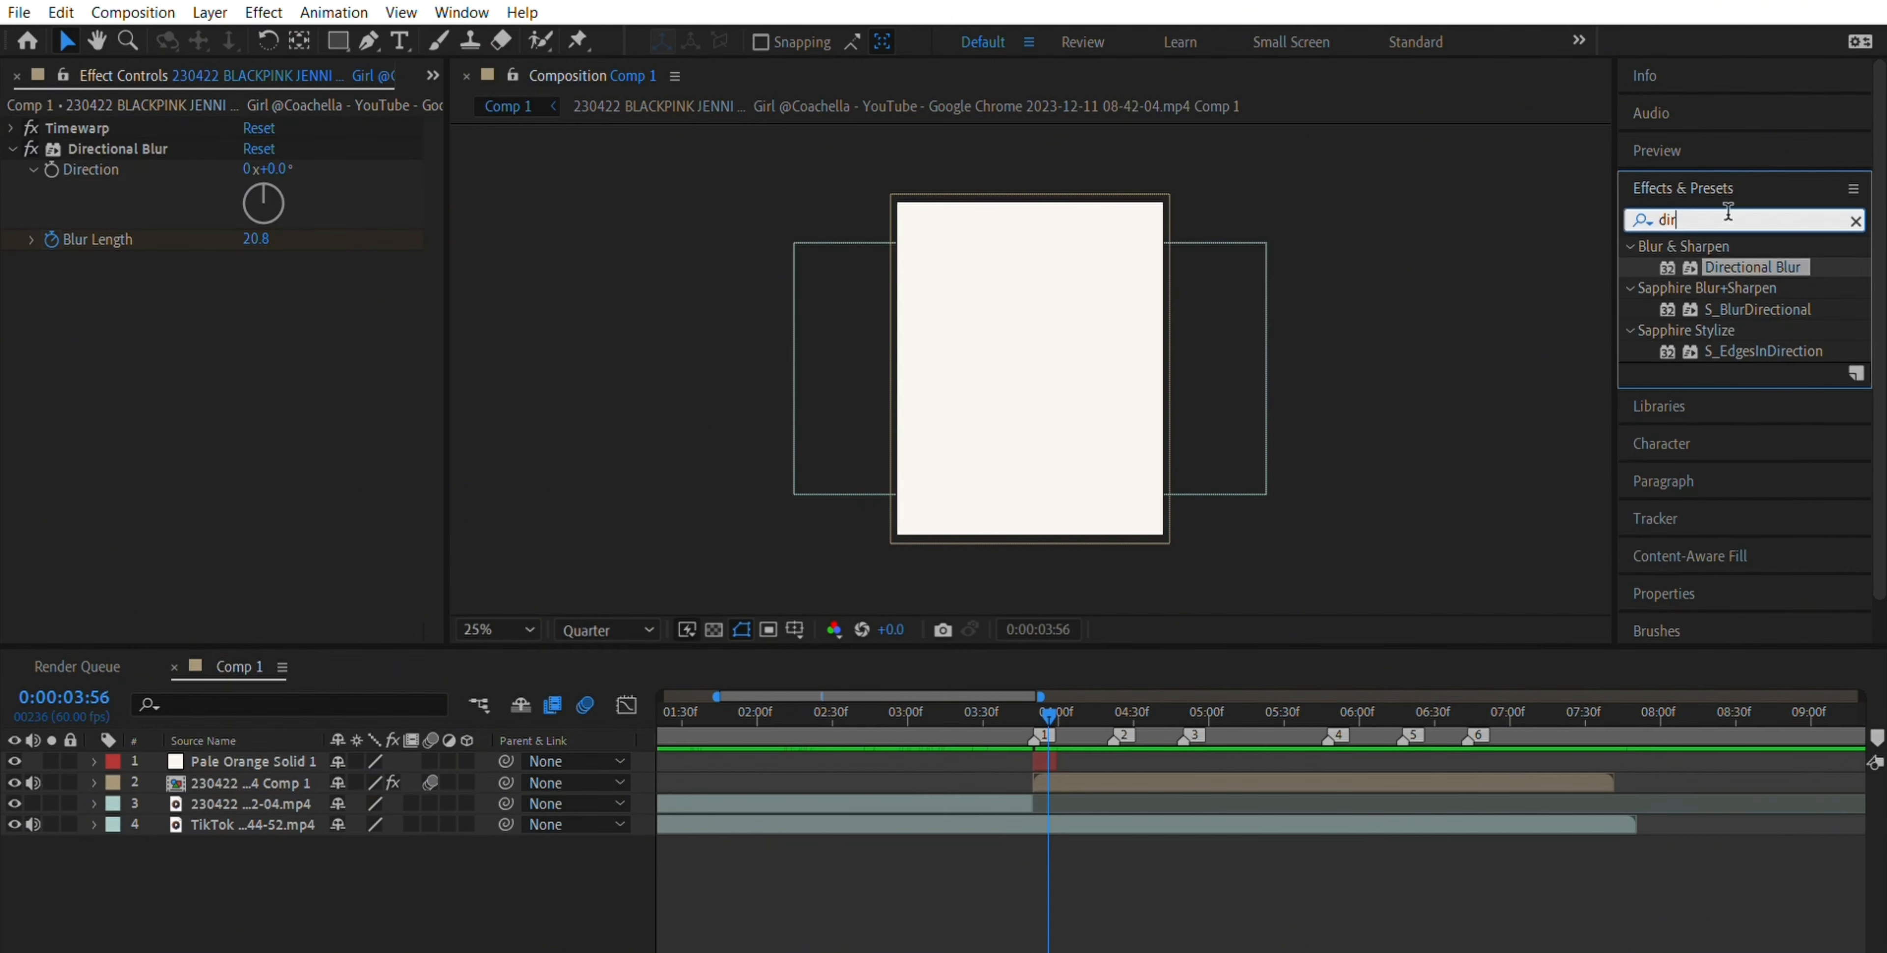
key(BackSpace)
text(fade)
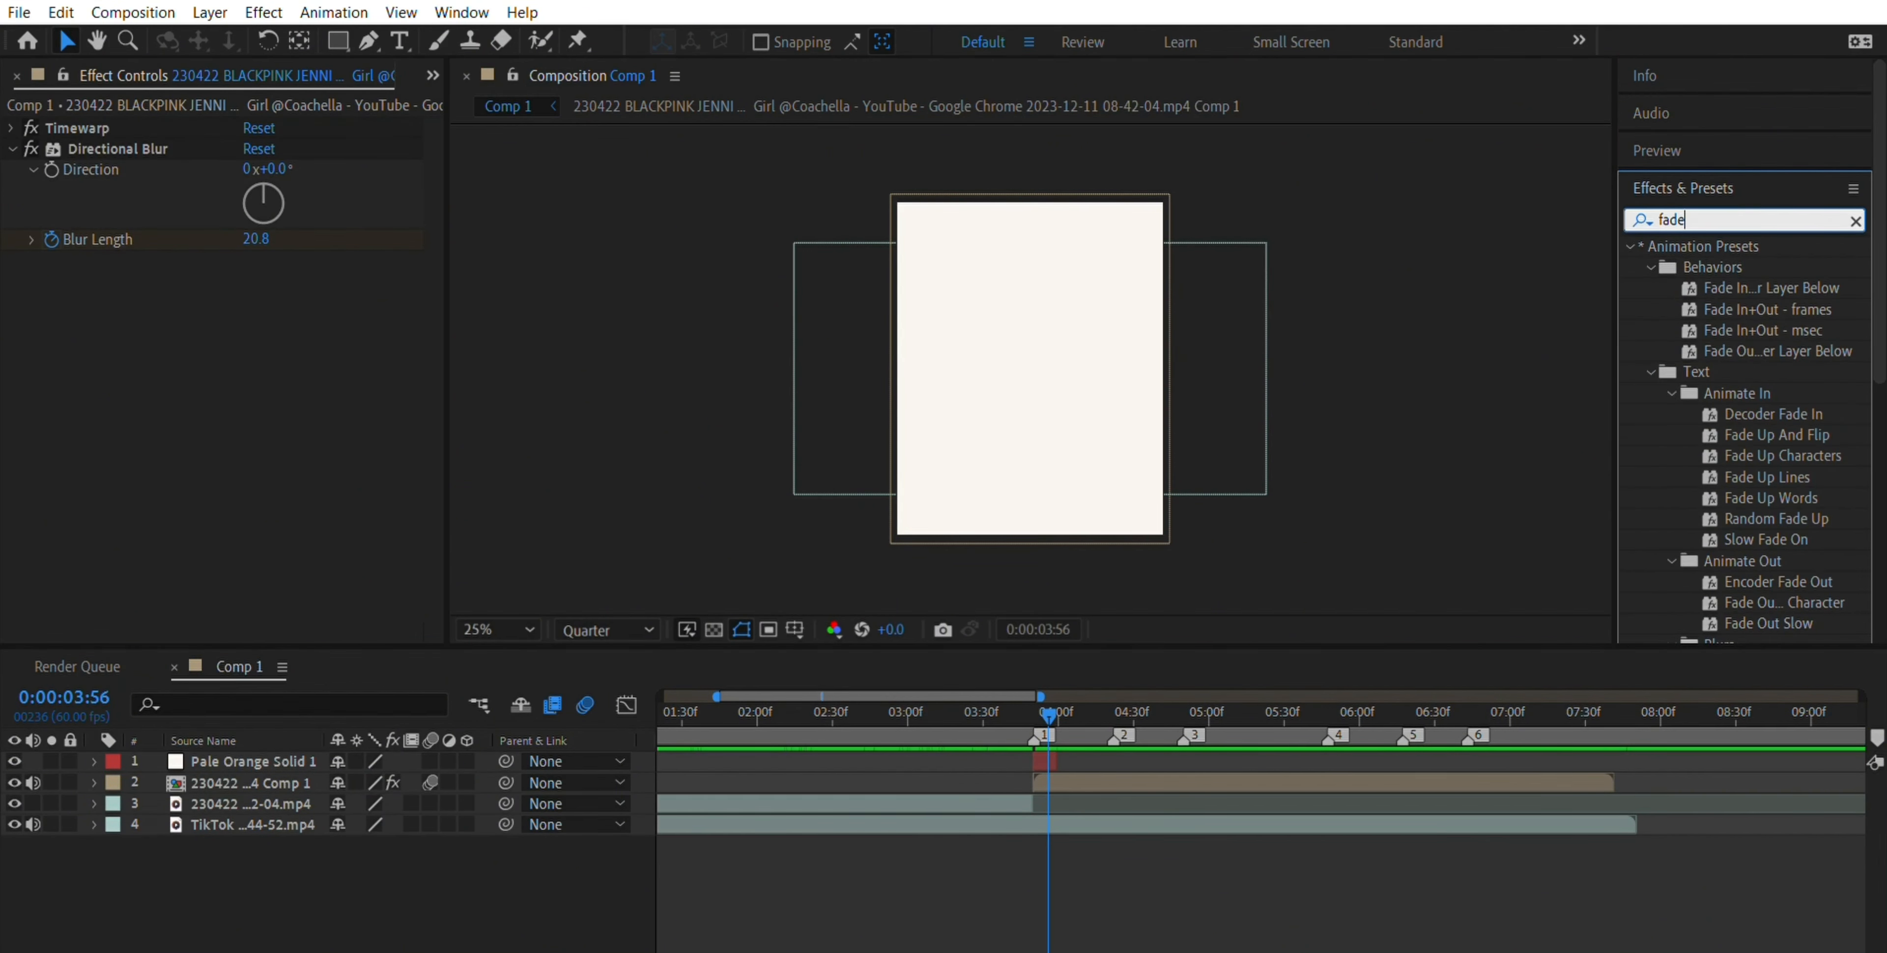
drag(1766, 309, 1044, 761)
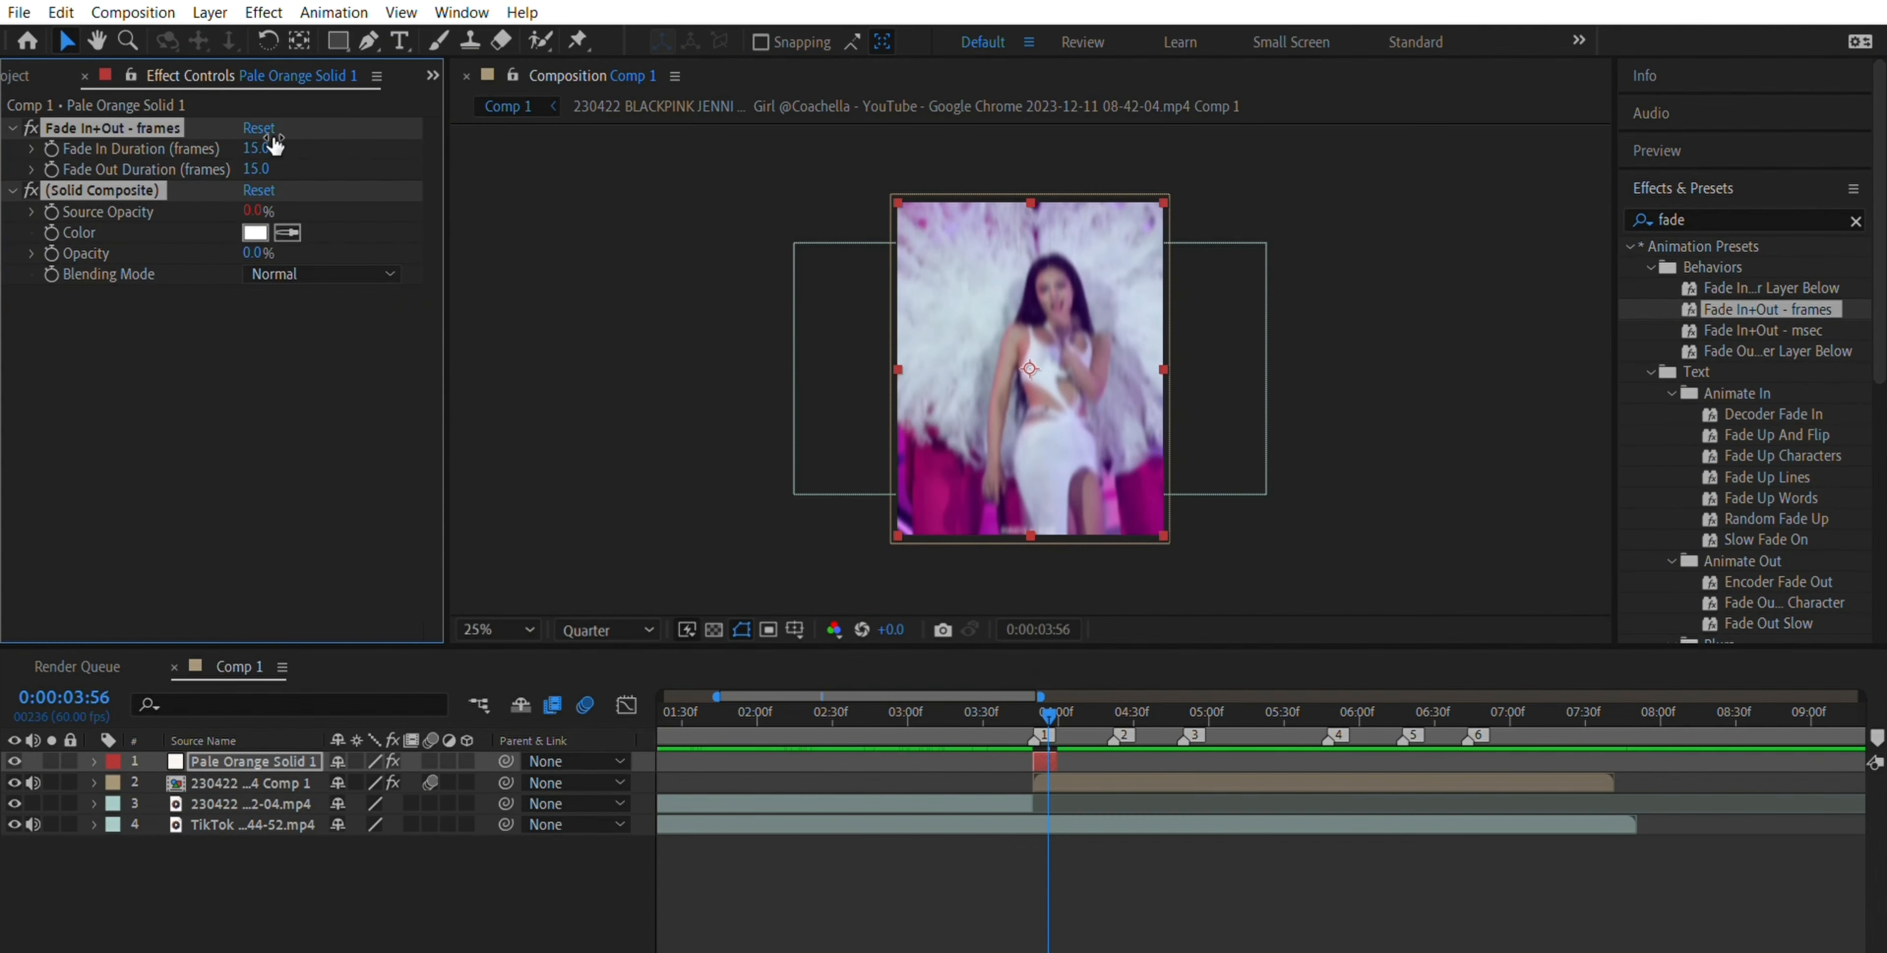
- Set the solid's Fade In Duration to 0 frames and its Fade Out Duration to 30 frames
drag(258, 149, 238, 149)
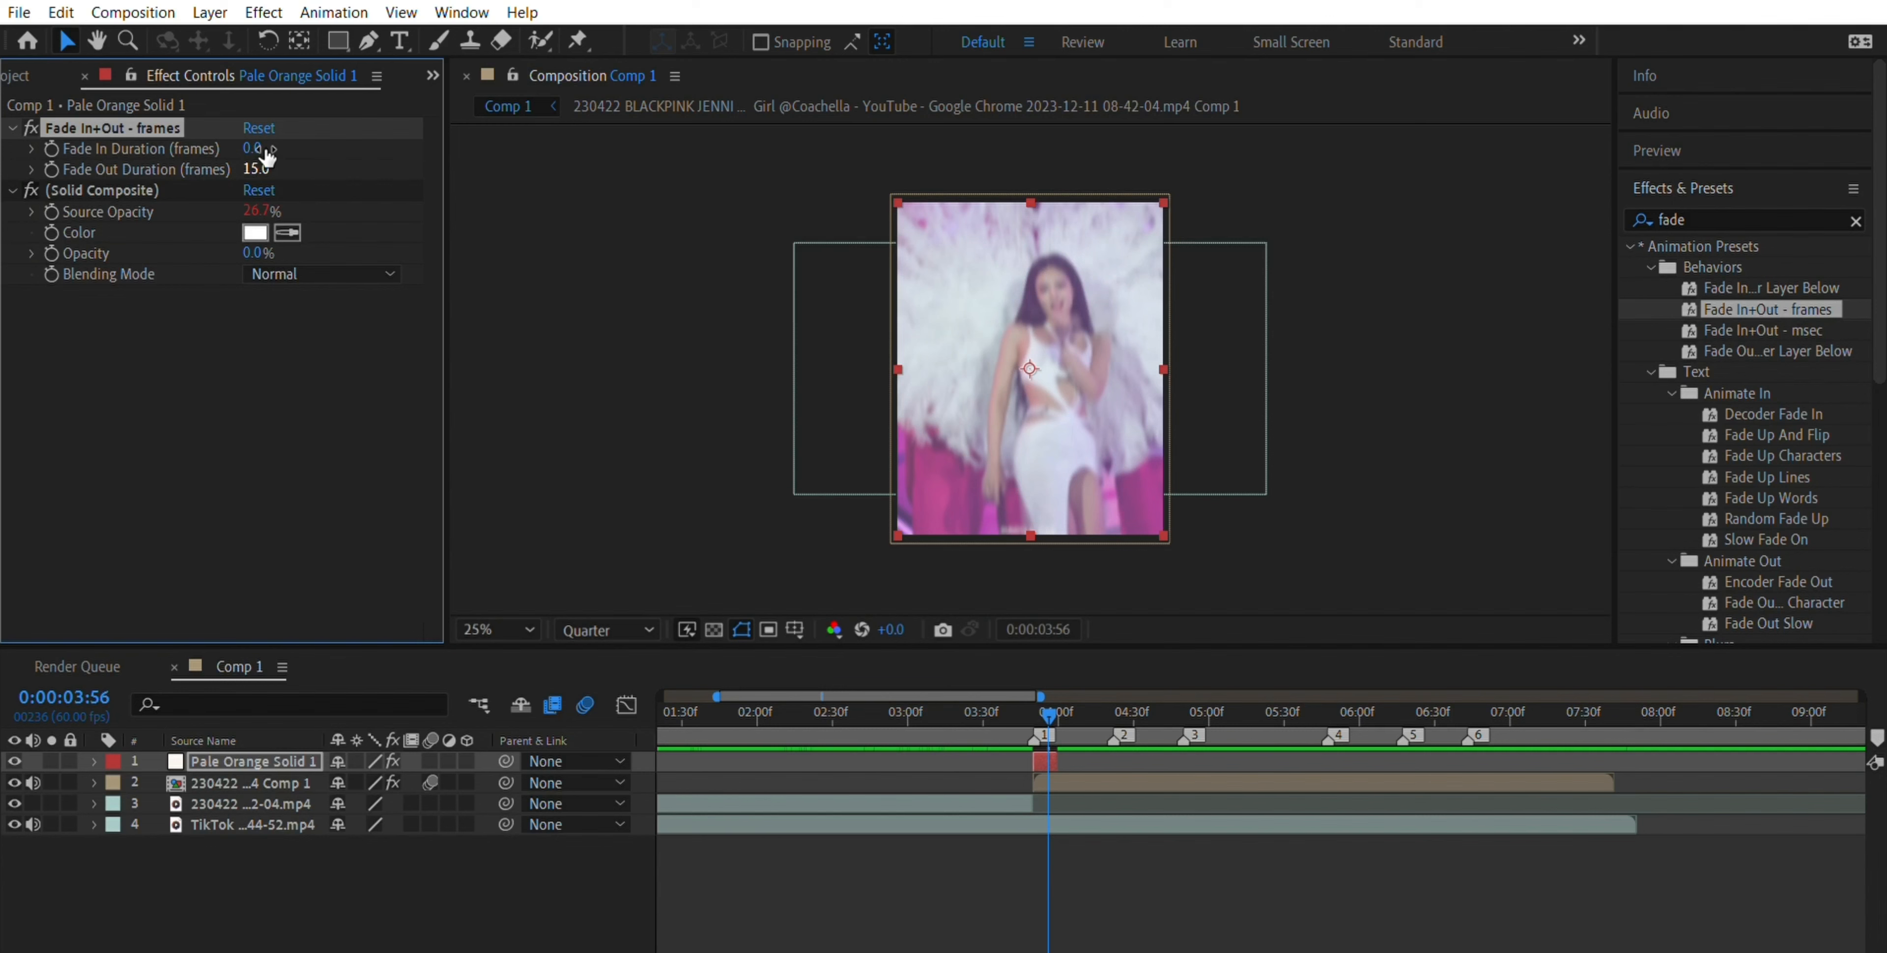
click(260, 166)
key(Return)
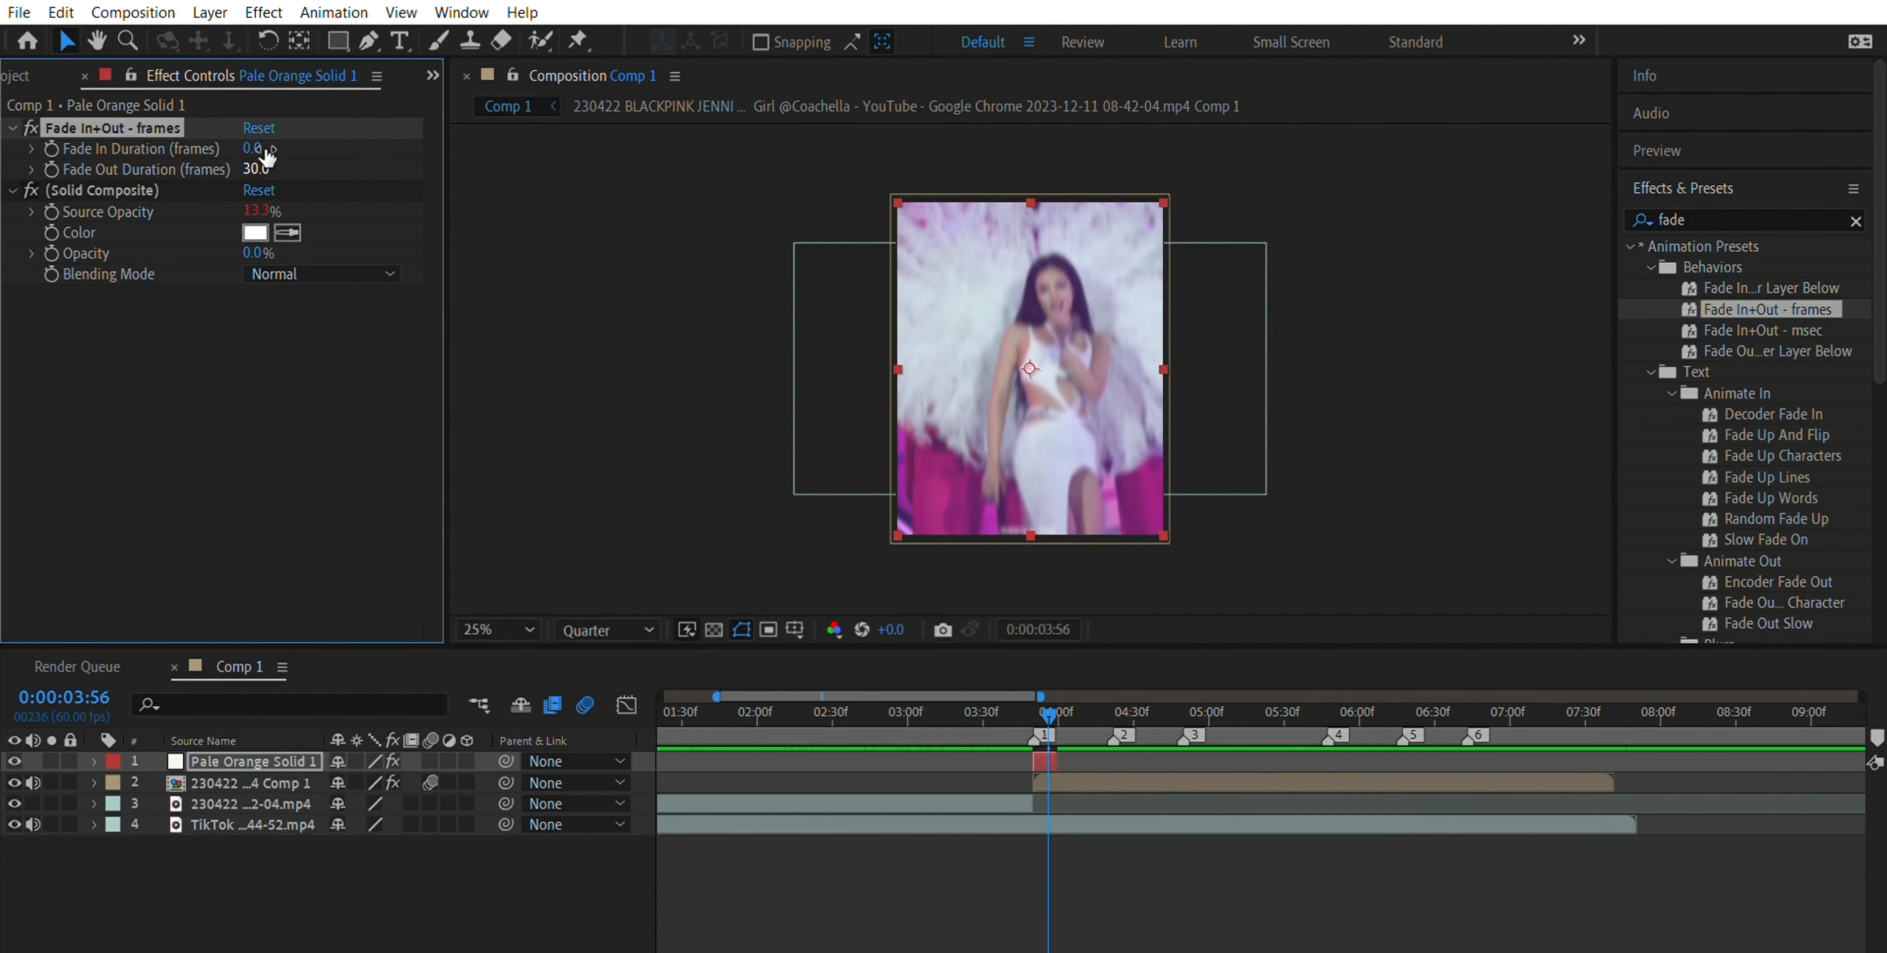
- Play back the flash at marker 1 from just before the solid starts
drag(1047, 683, 1022, 685)
key(space)
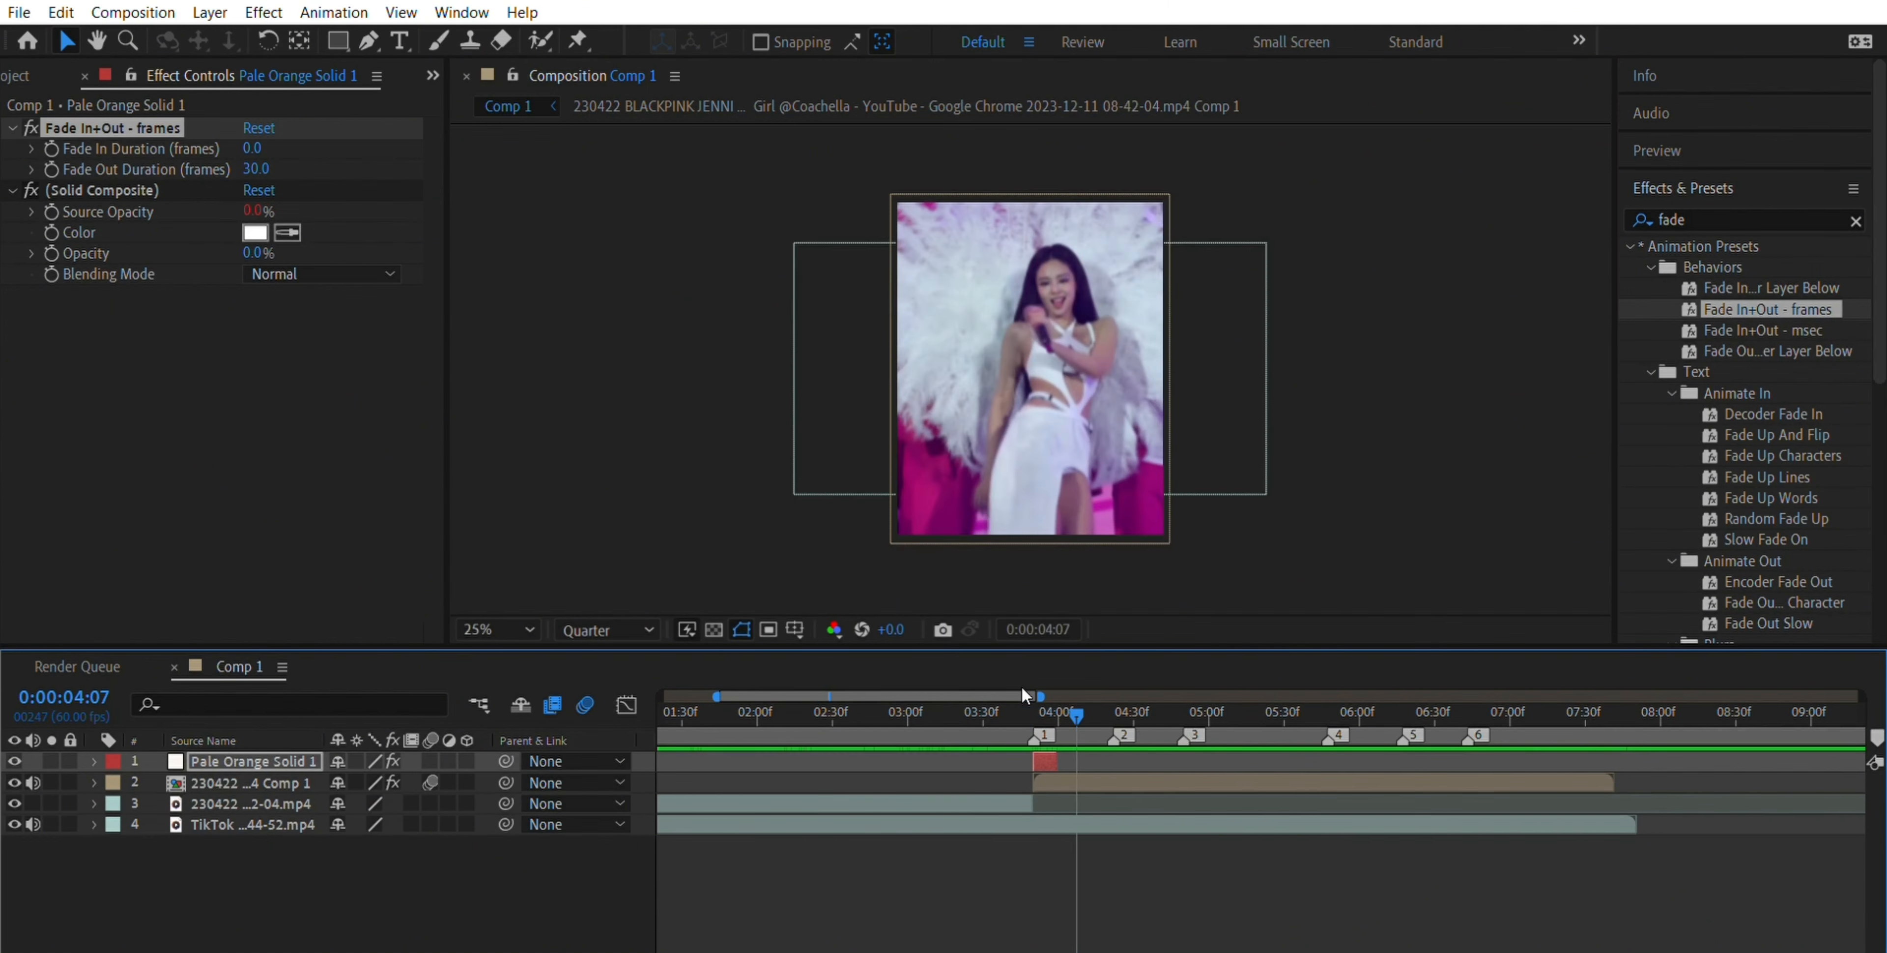
click(1042, 733)
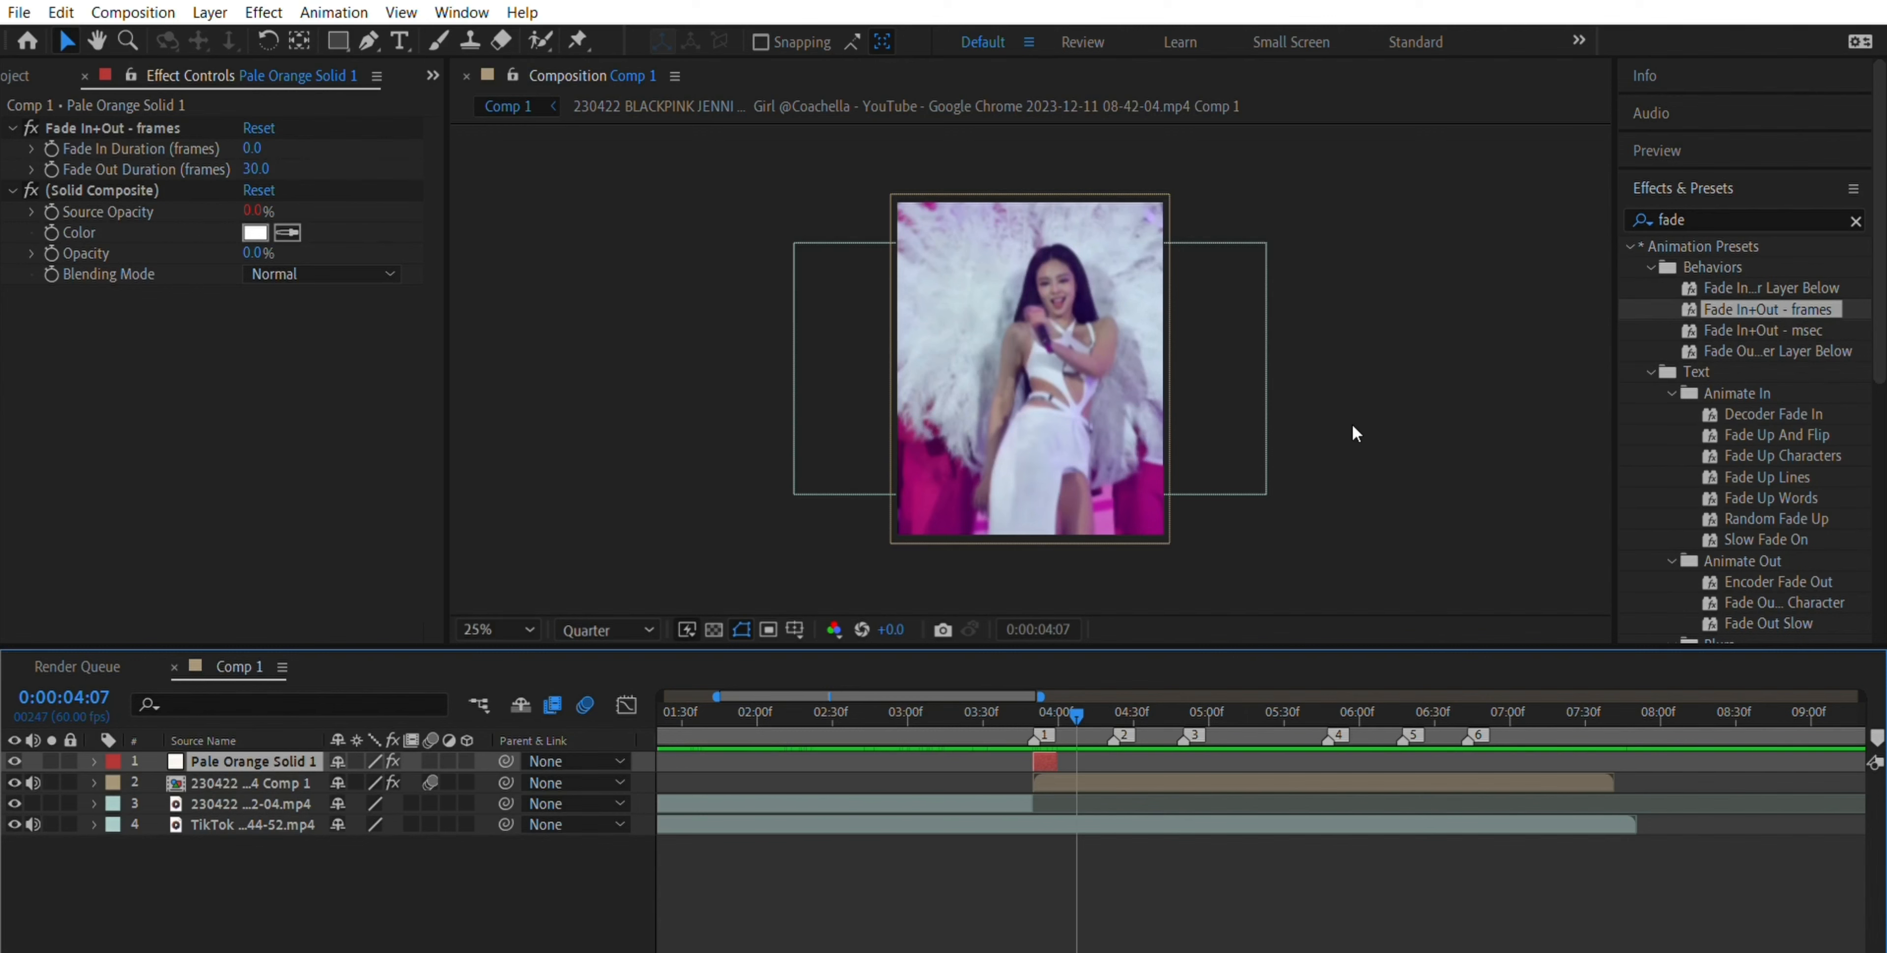
drag(1088, 704, 1015, 700)
key(space)
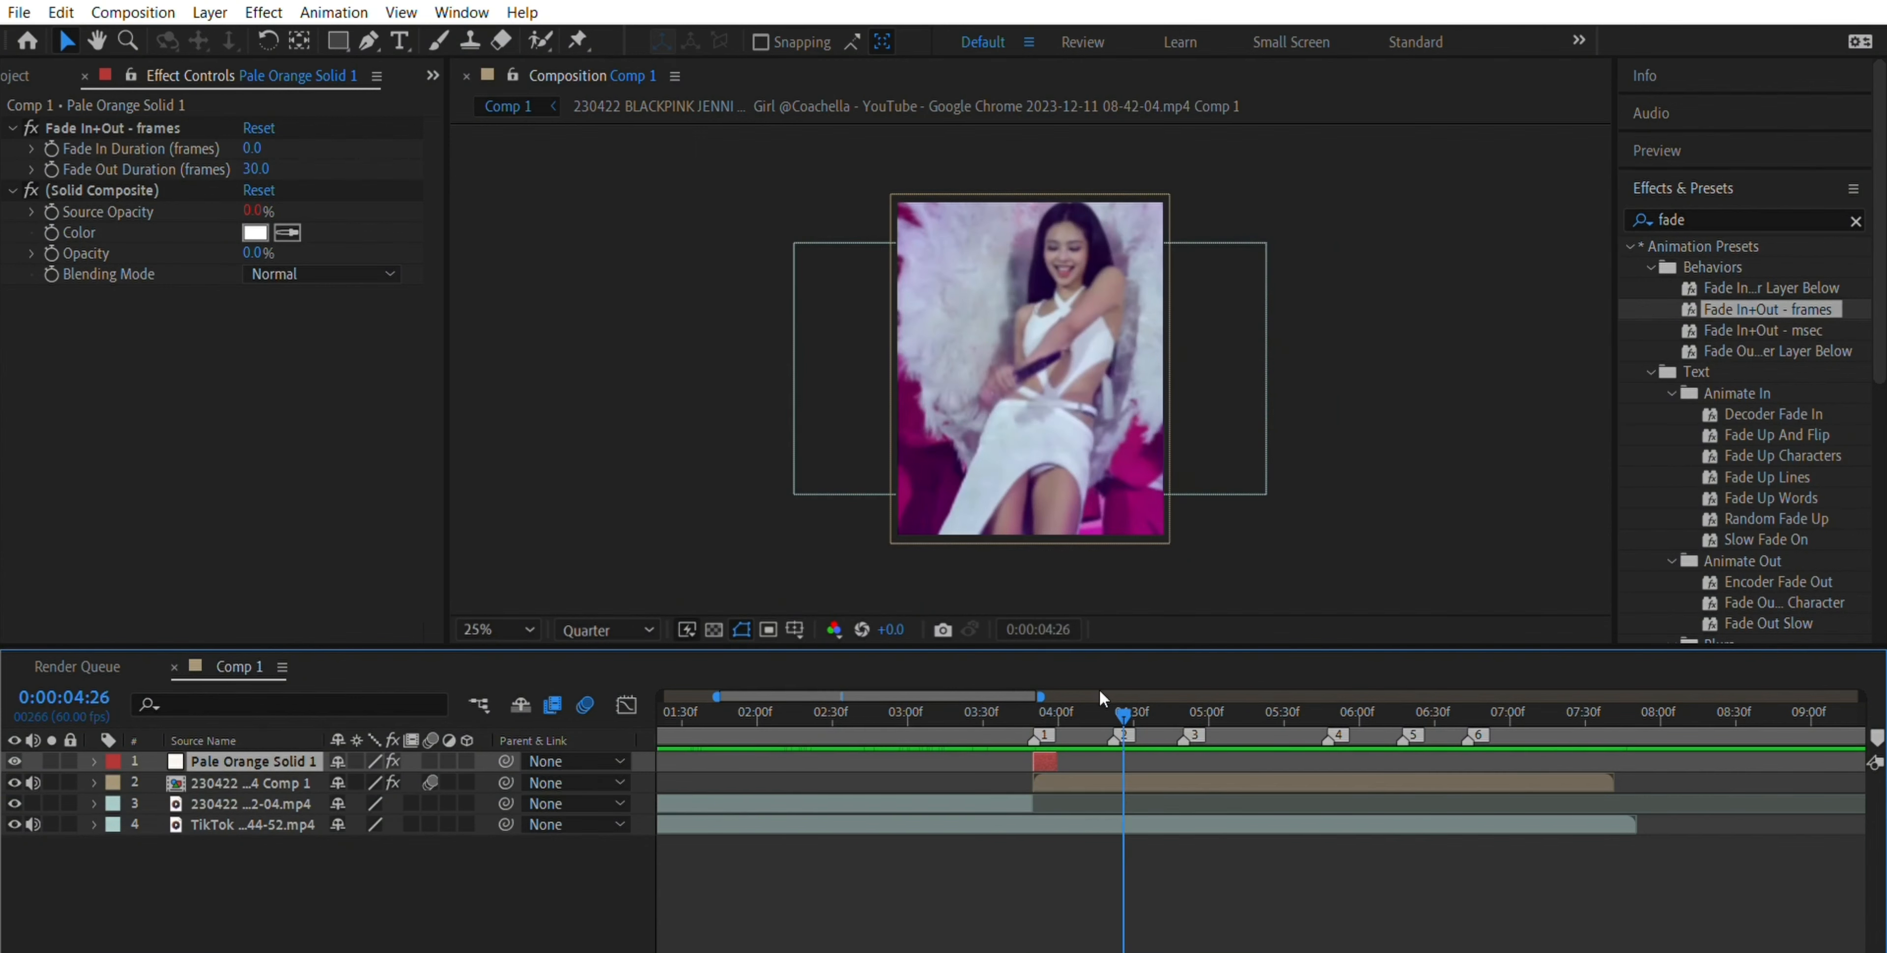
- Duplicate the short flash solid and place one copy at each of markers 2 to 6
click(1055, 715)
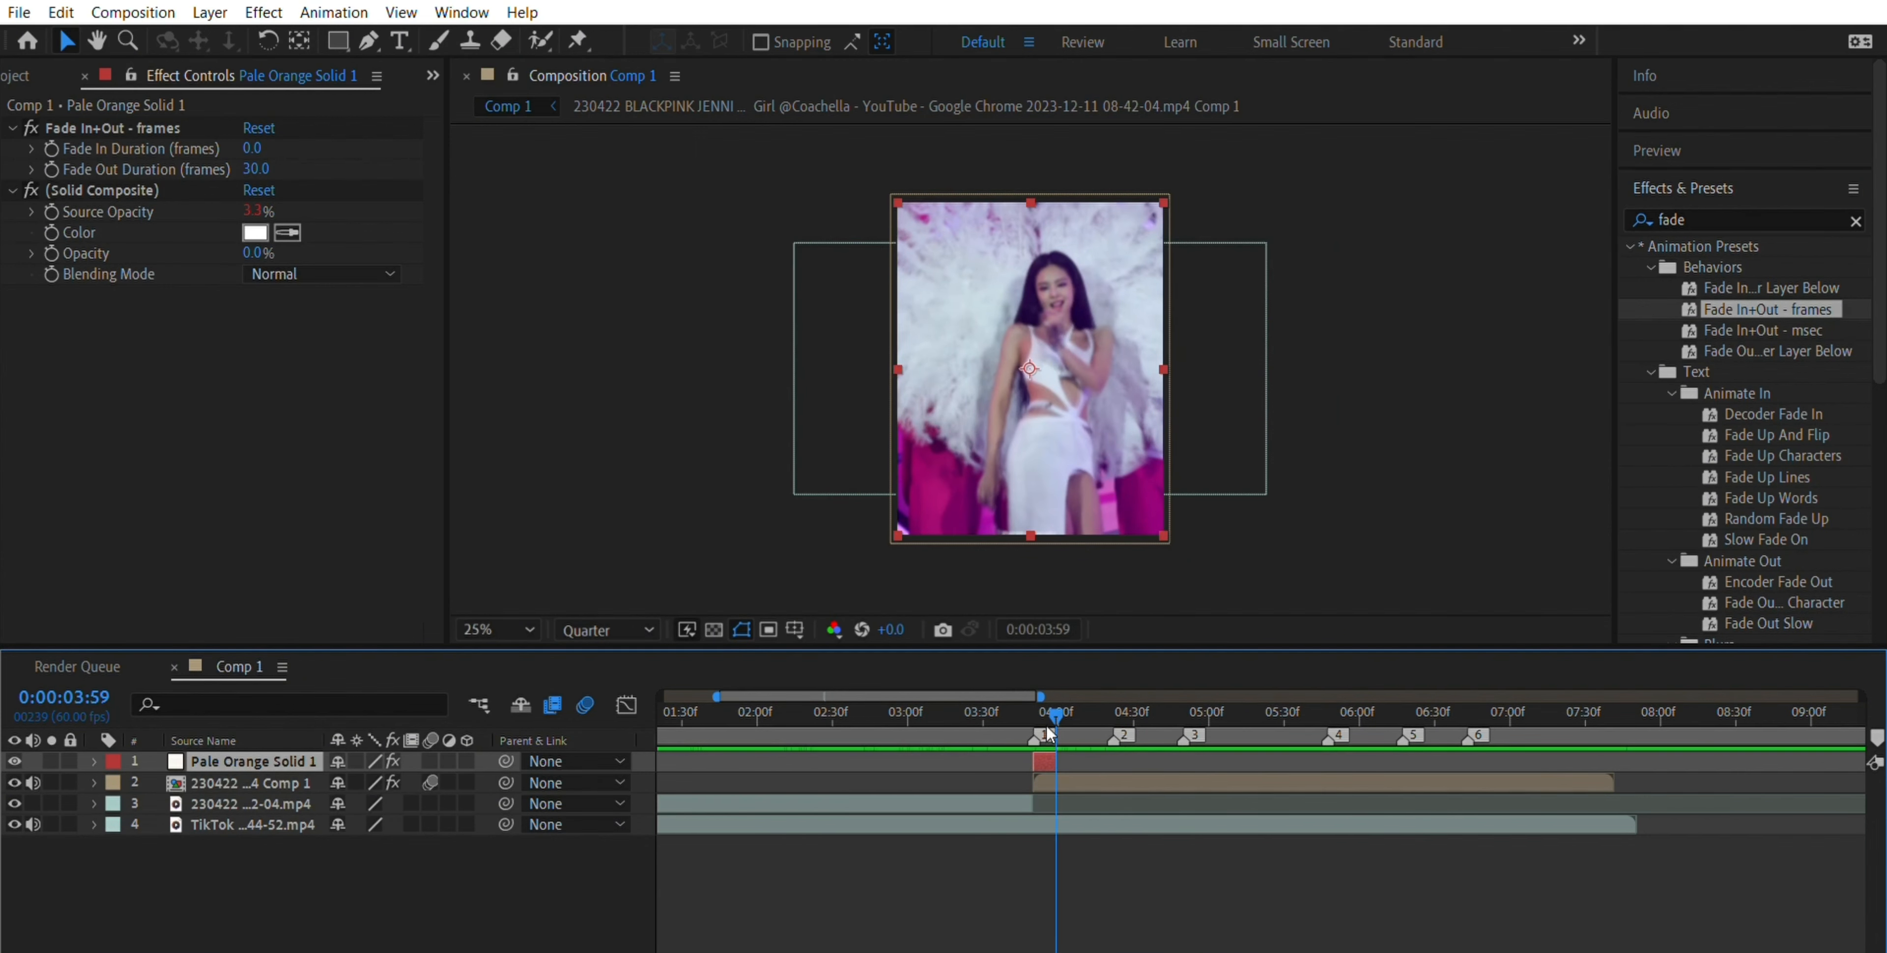
drag(1056, 684, 1182, 694)
key(ctrl+d)
key(ctrl+v)
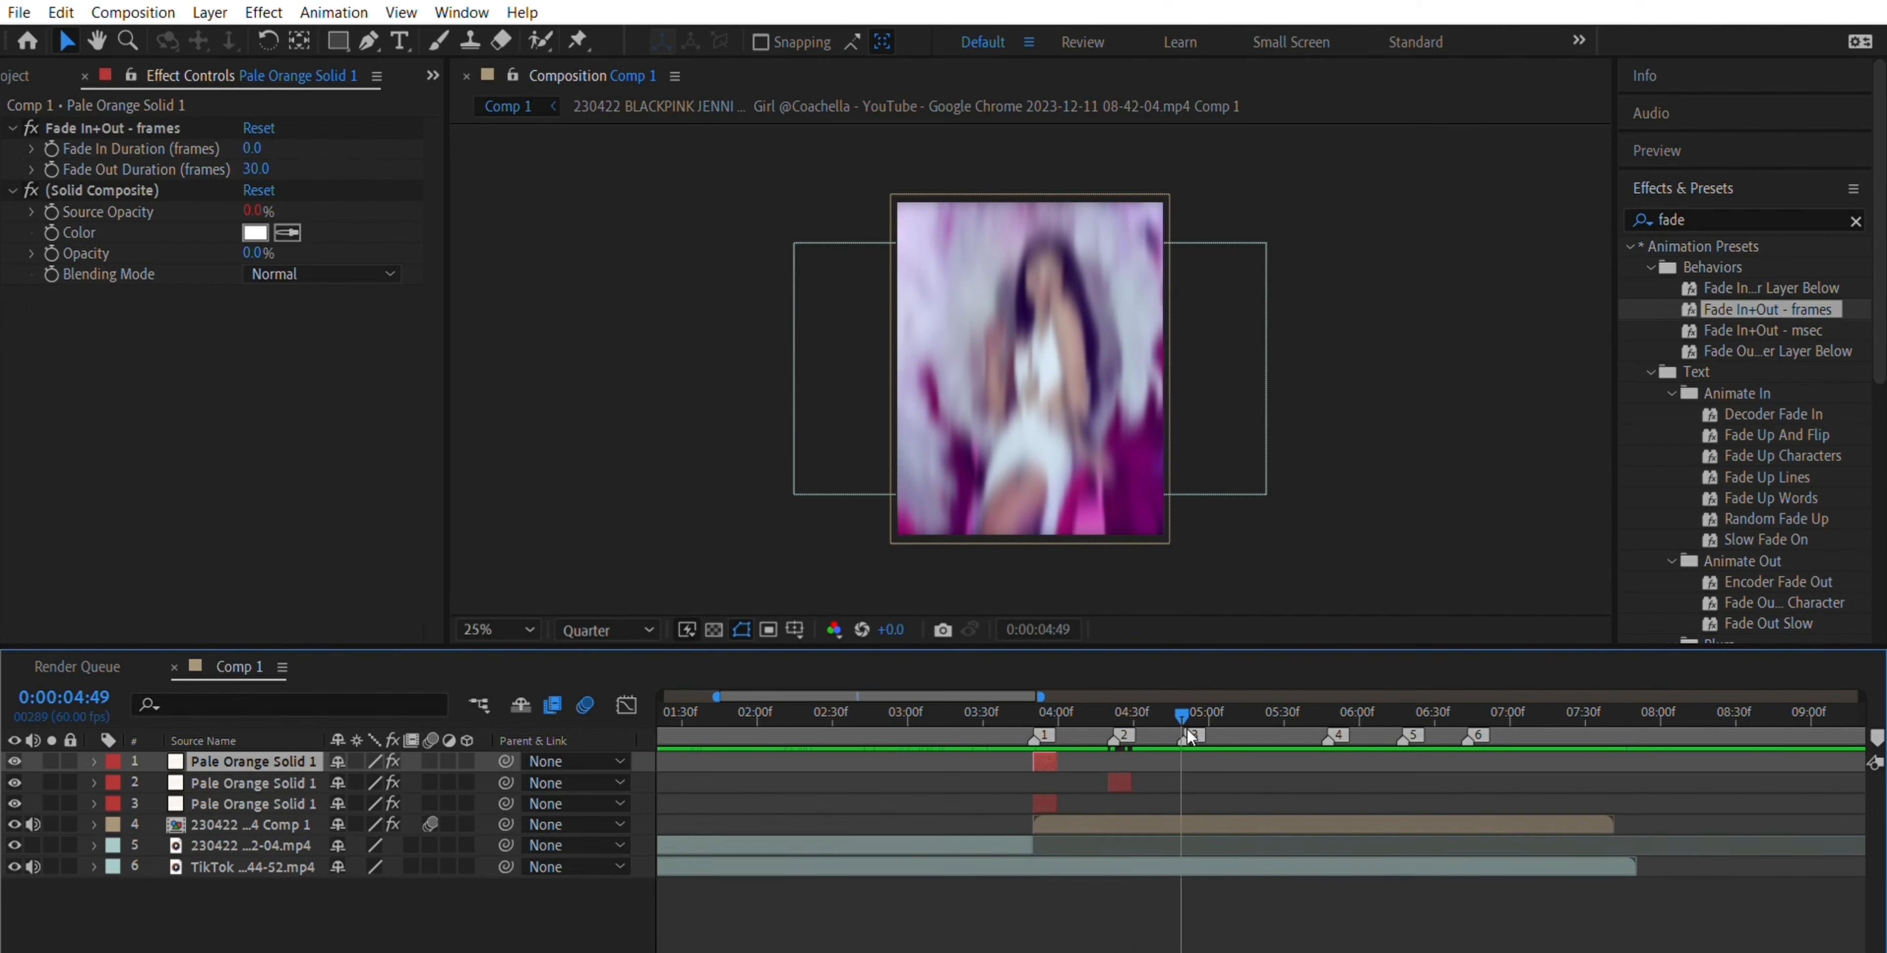
drag(1049, 761, 1197, 760)
drag(1181, 715, 1325, 714)
key(ctrl+v)
drag(1046, 760, 1334, 760)
drag(1325, 714, 1468, 715)
key(ctrl+v)
drag(1047, 760, 1520, 799)
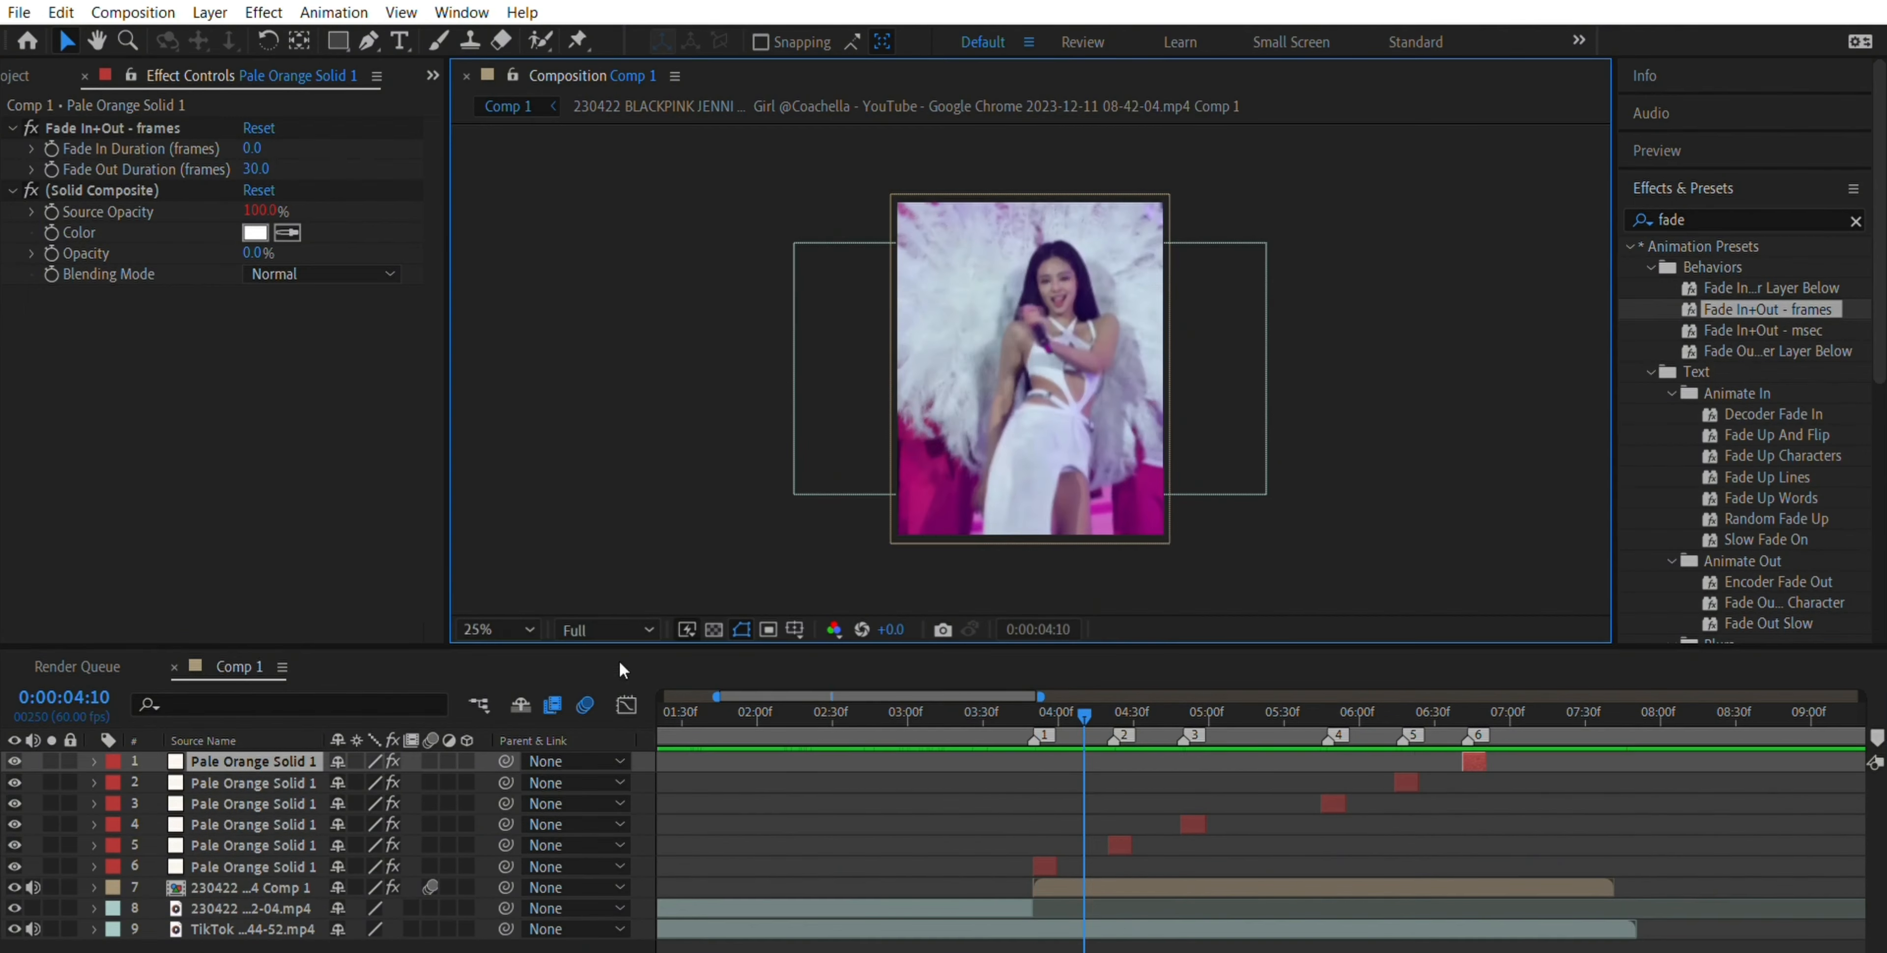
click(1319, 887)
drag(1768, 309, 1030, 367)
drag(1517, 715, 1559, 714)
drag(1763, 330, 1167, 320)
drag(1559, 714, 1593, 714)
click(139, 483)
key(Delete)
click(139, 485)
key(Delete)
- Apply the Fade In+Out - frames preset to the pre-composed layer, with Fade In Duration 0 and Fade Out Duration 60
drag(1767, 309, 1031, 366)
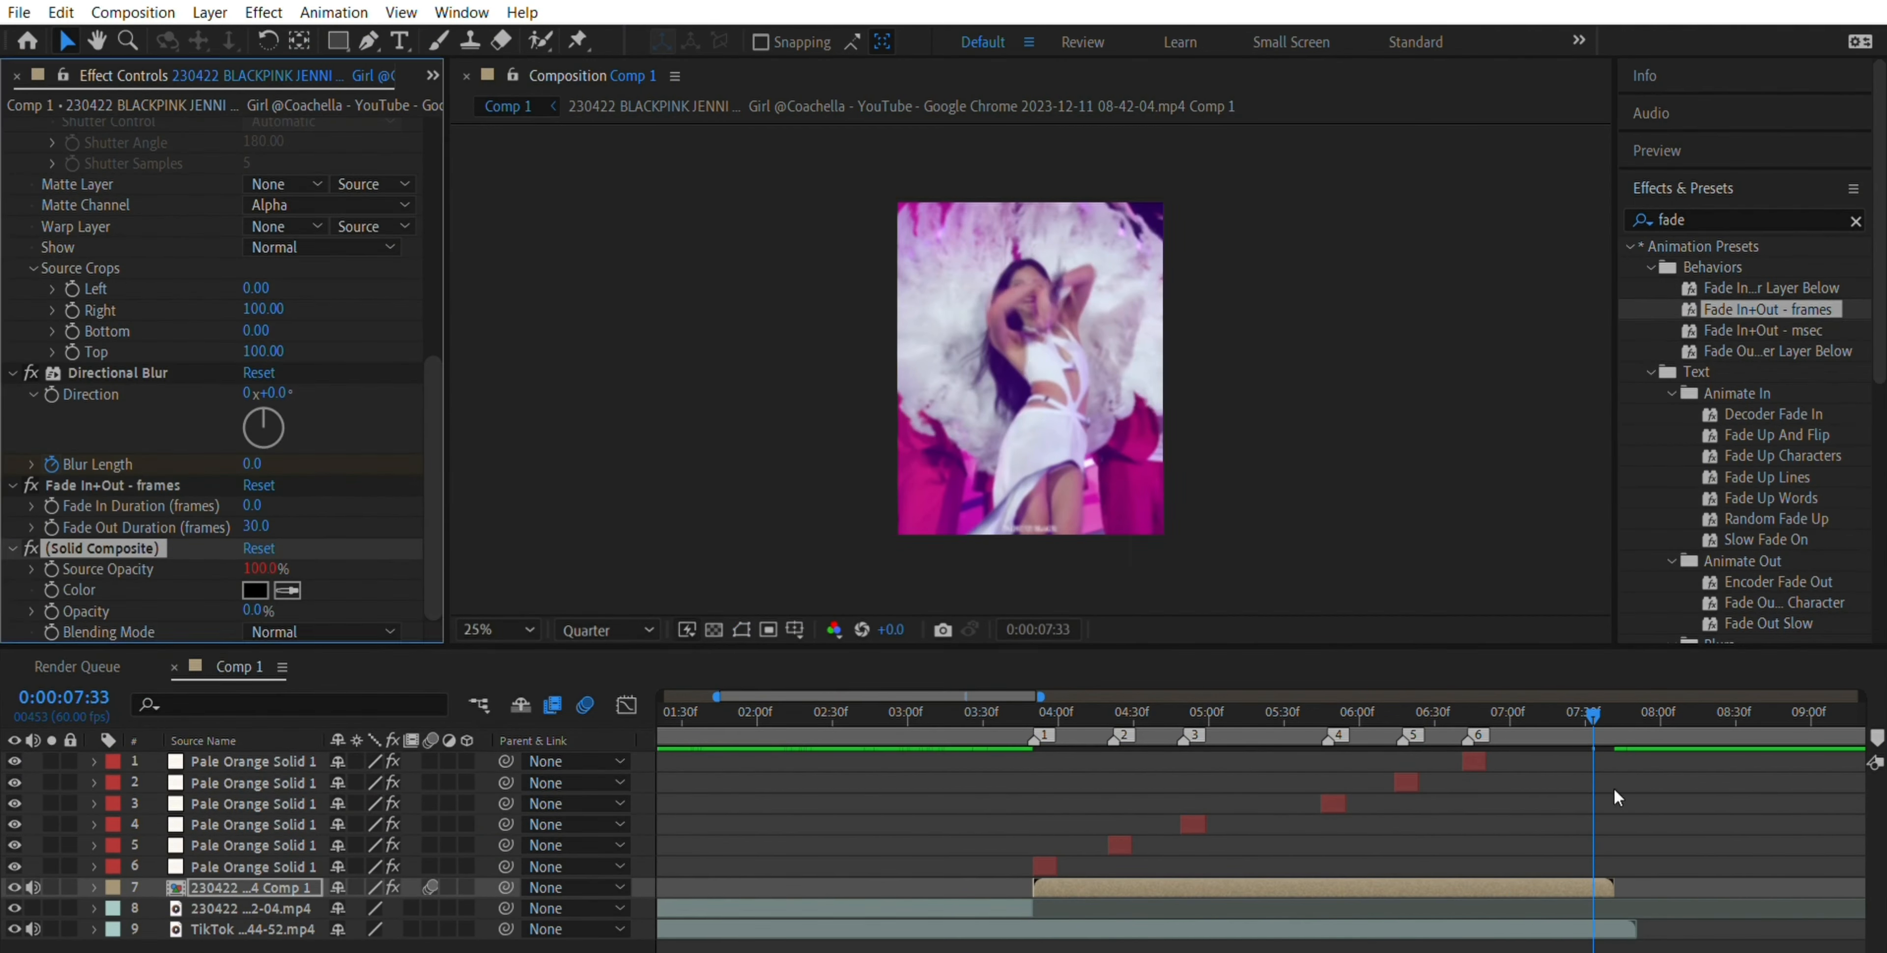
drag(1599, 714, 1694, 707)
click(256, 526)
text(60)
- Hide the video of the TikTok layer and play back the whole composition from 0:00:00:00
click(253, 929)
click(15, 928)
key(minus)
key(minus)
drag(986, 715, 612, 741)
key(space)
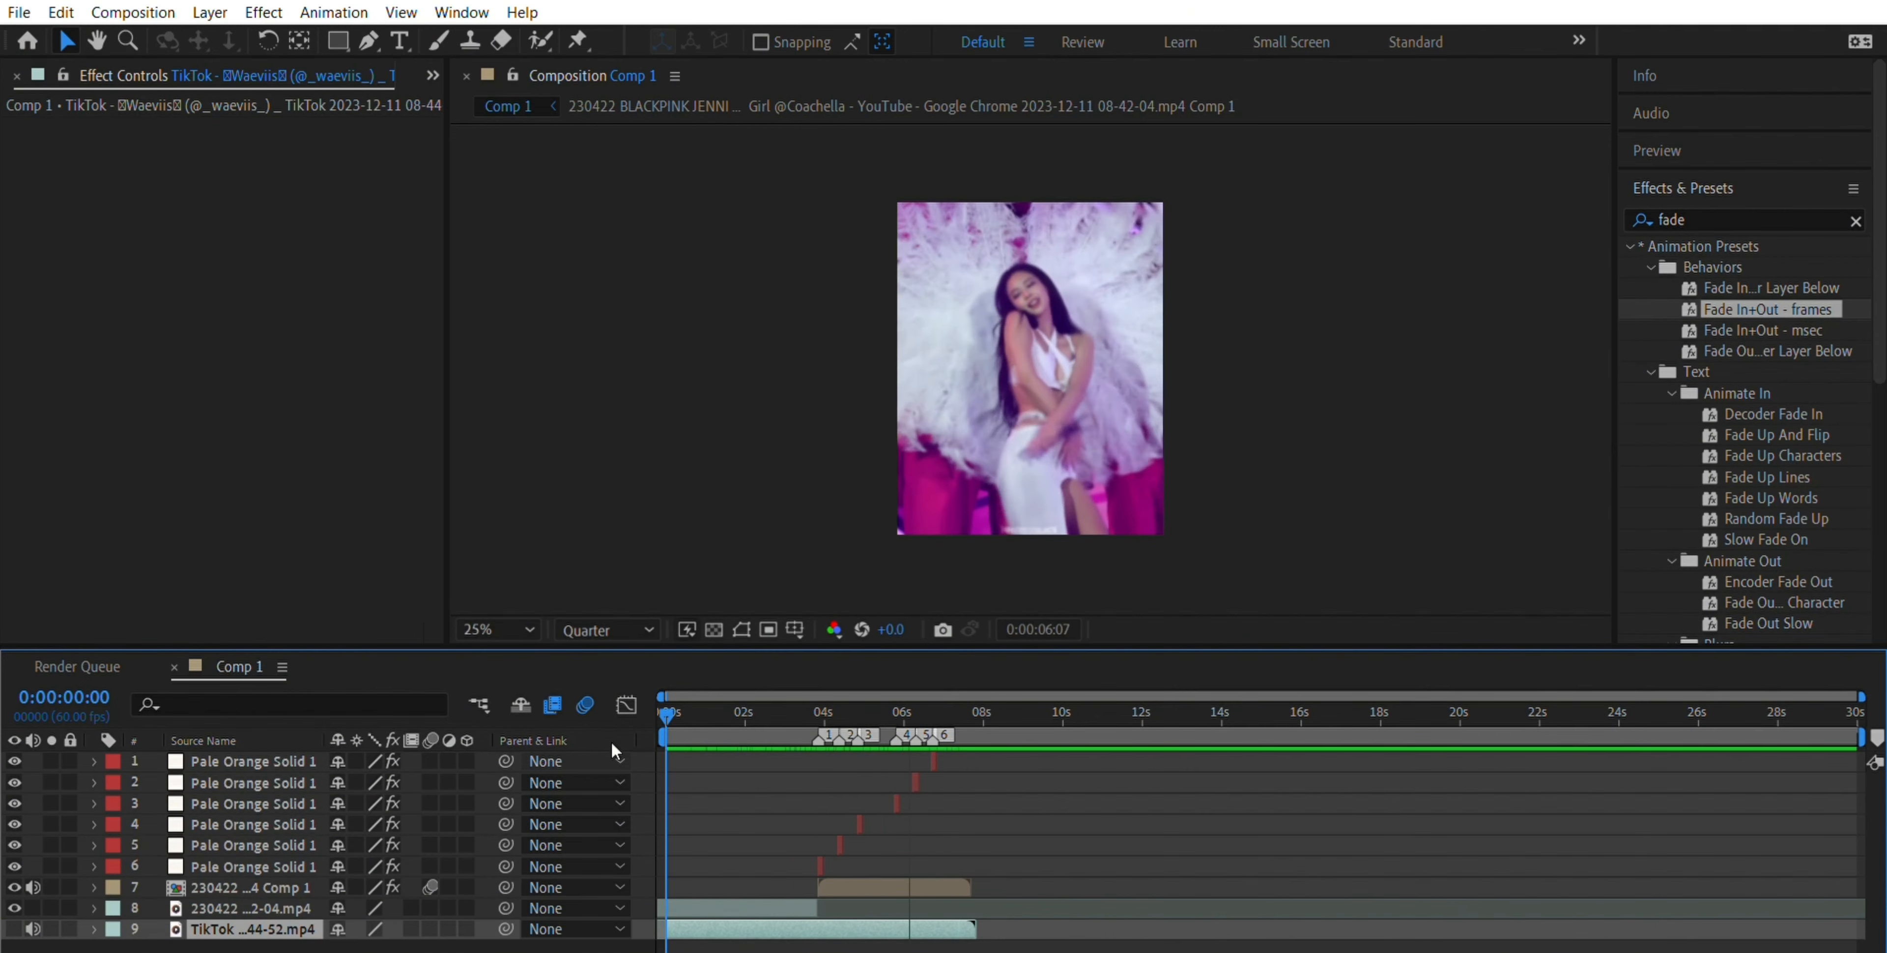
key(space)
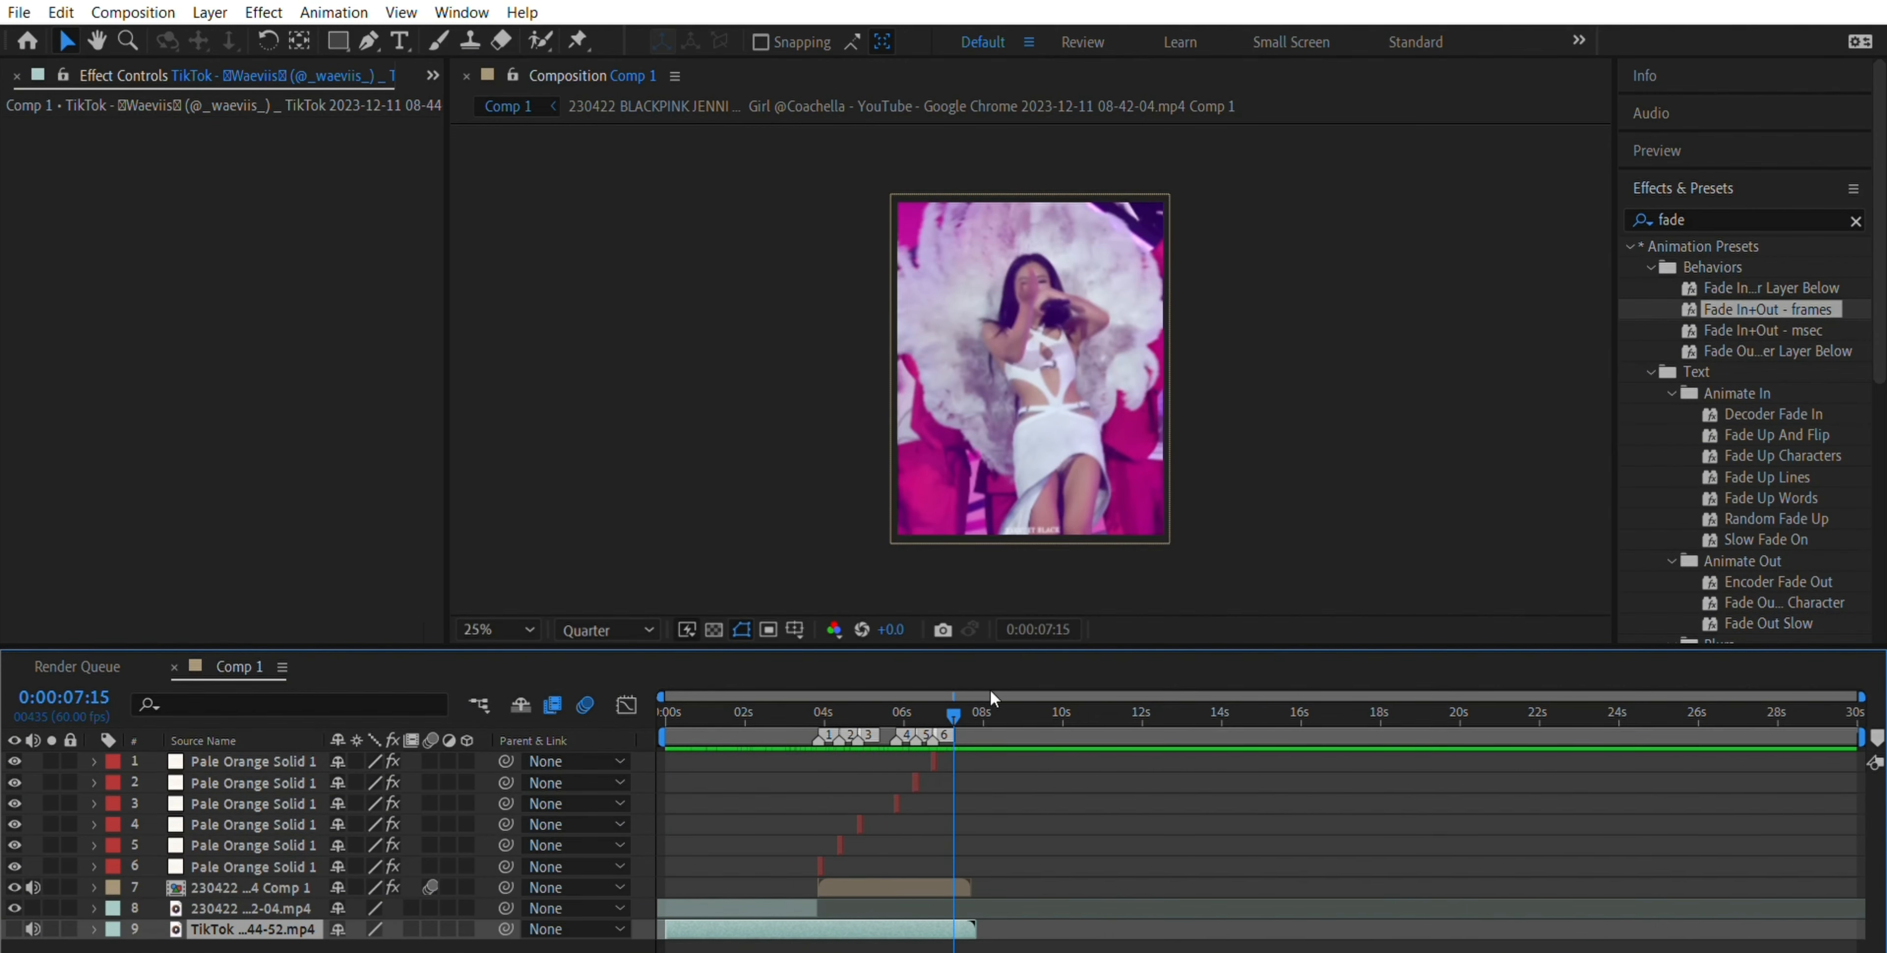
- Apply the Hue/Saturation effect to the opening 230422 clip layer and set its Master Saturation to -100
drag(949, 693, 753, 720)
click(791, 906)
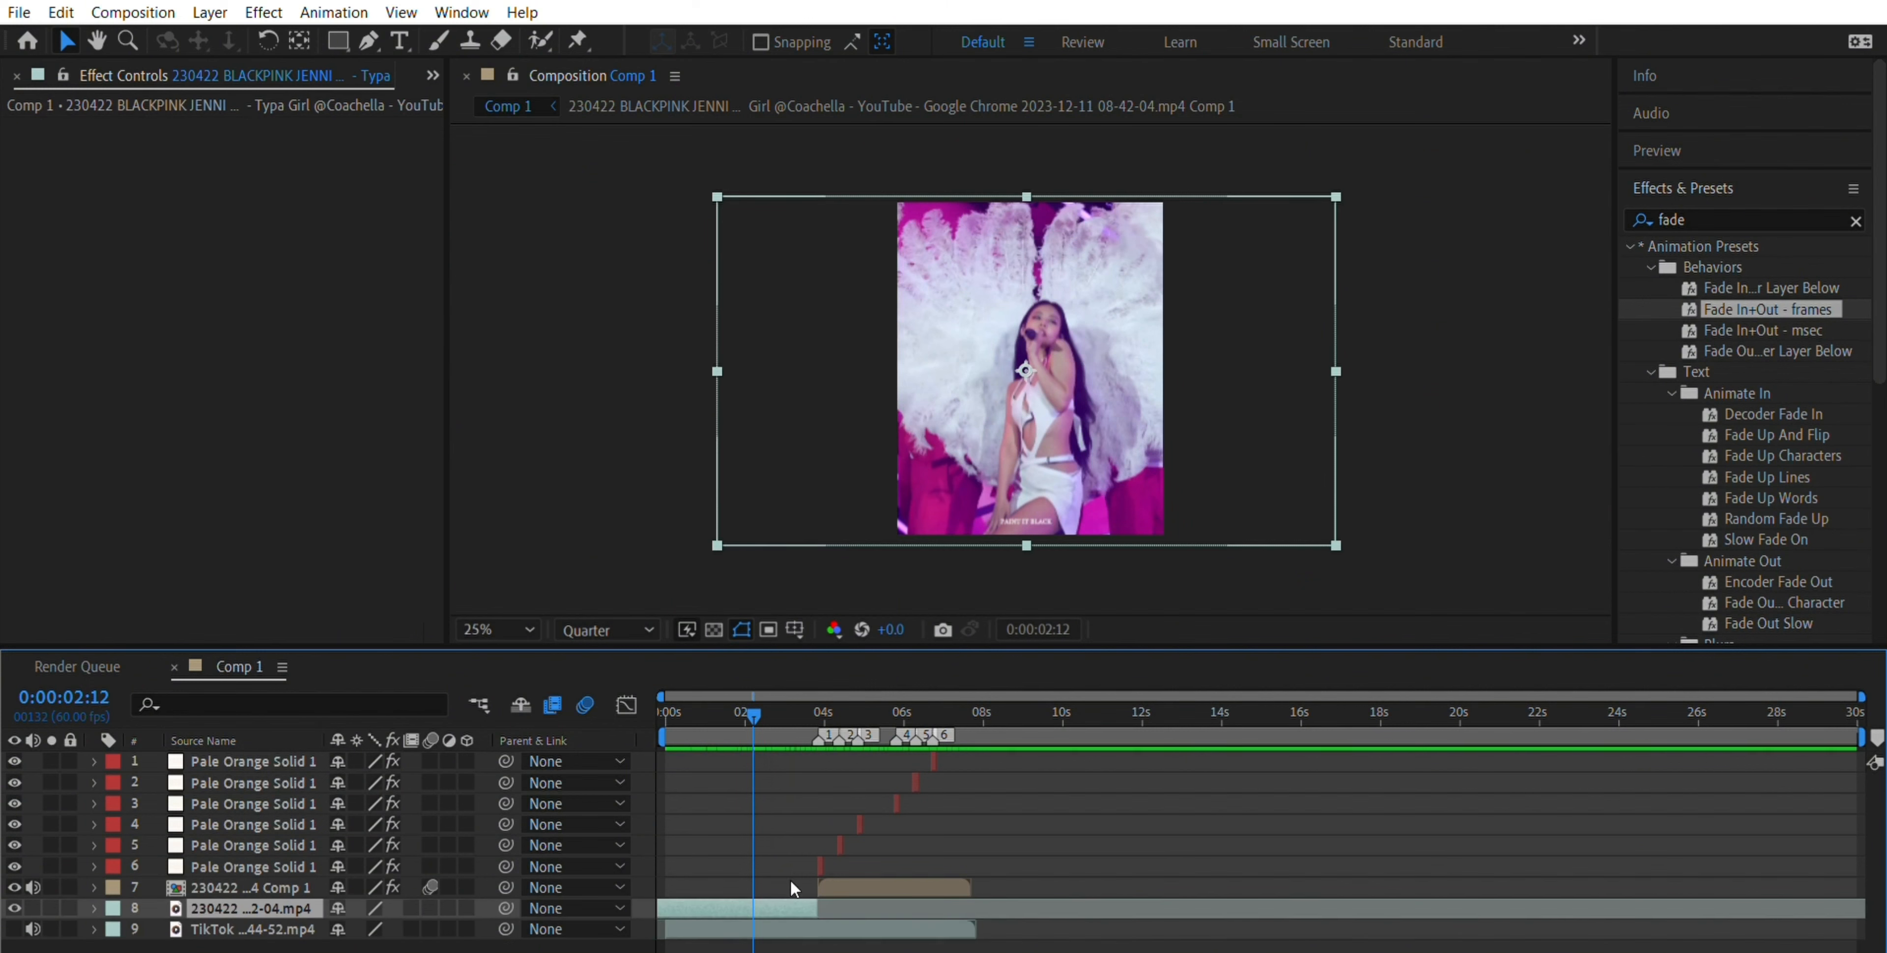
click(1856, 221)
click(1839, 214)
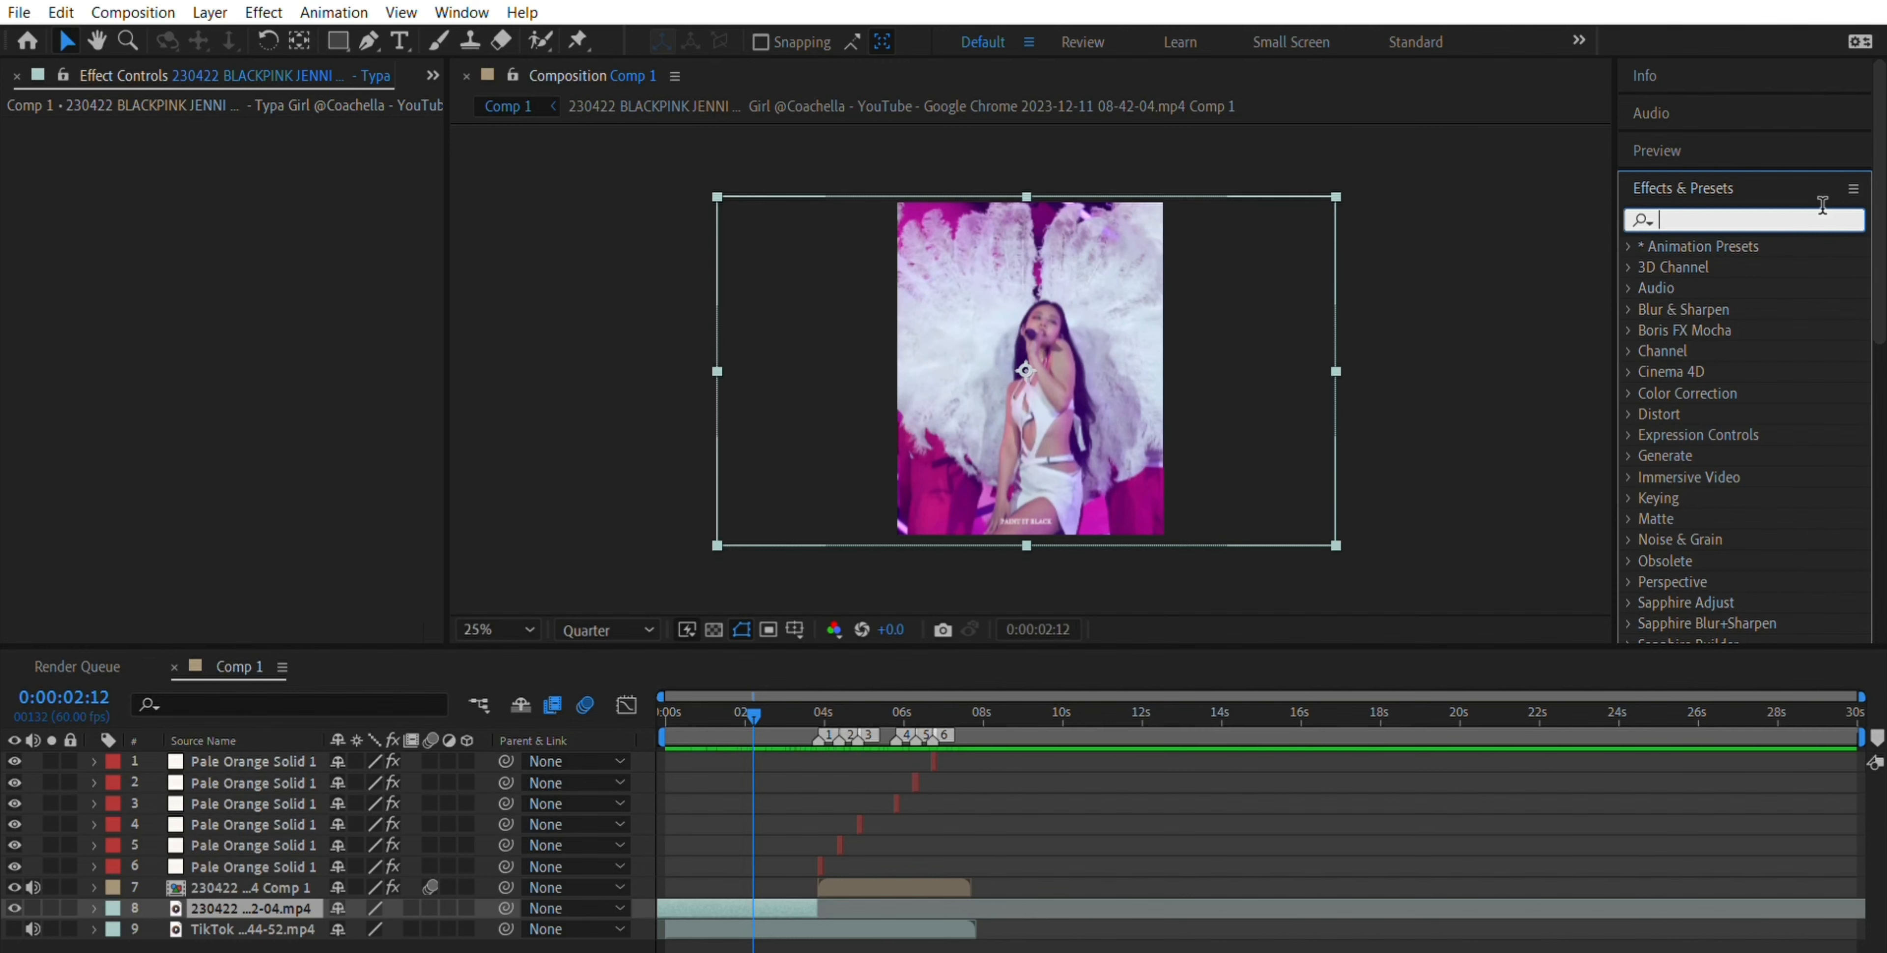
text(su)
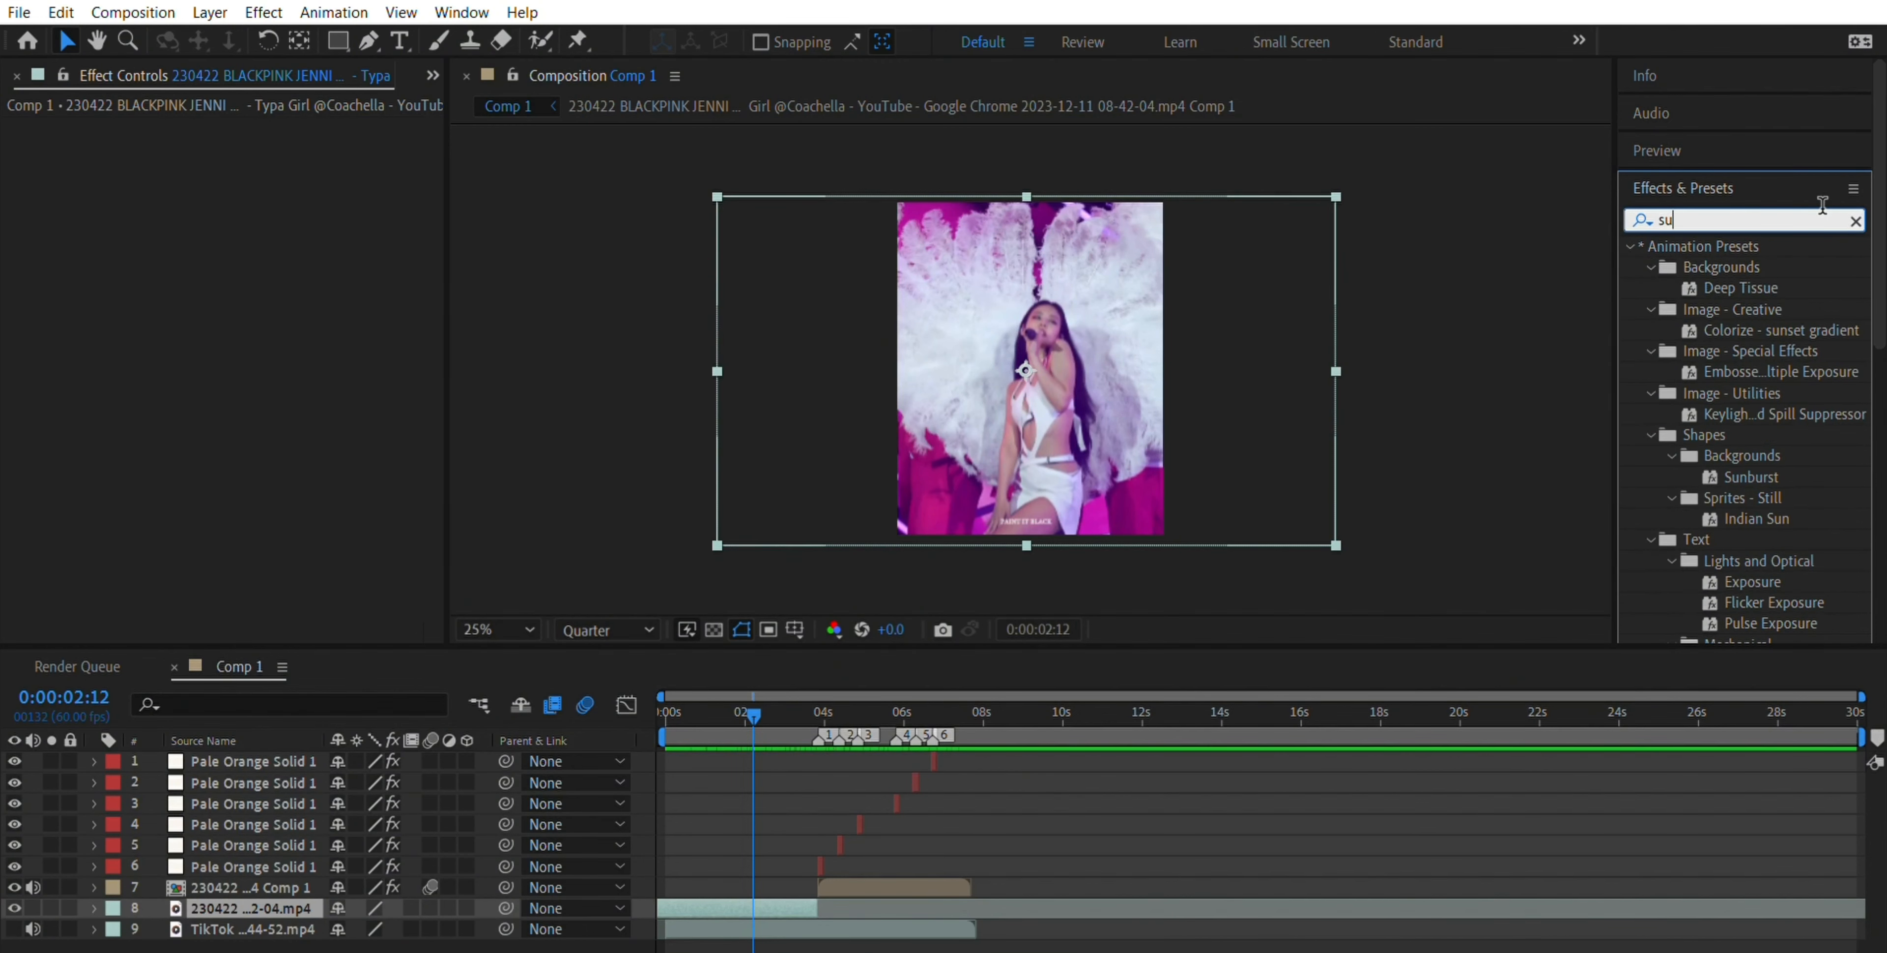
key(BackSpace)
text(a)
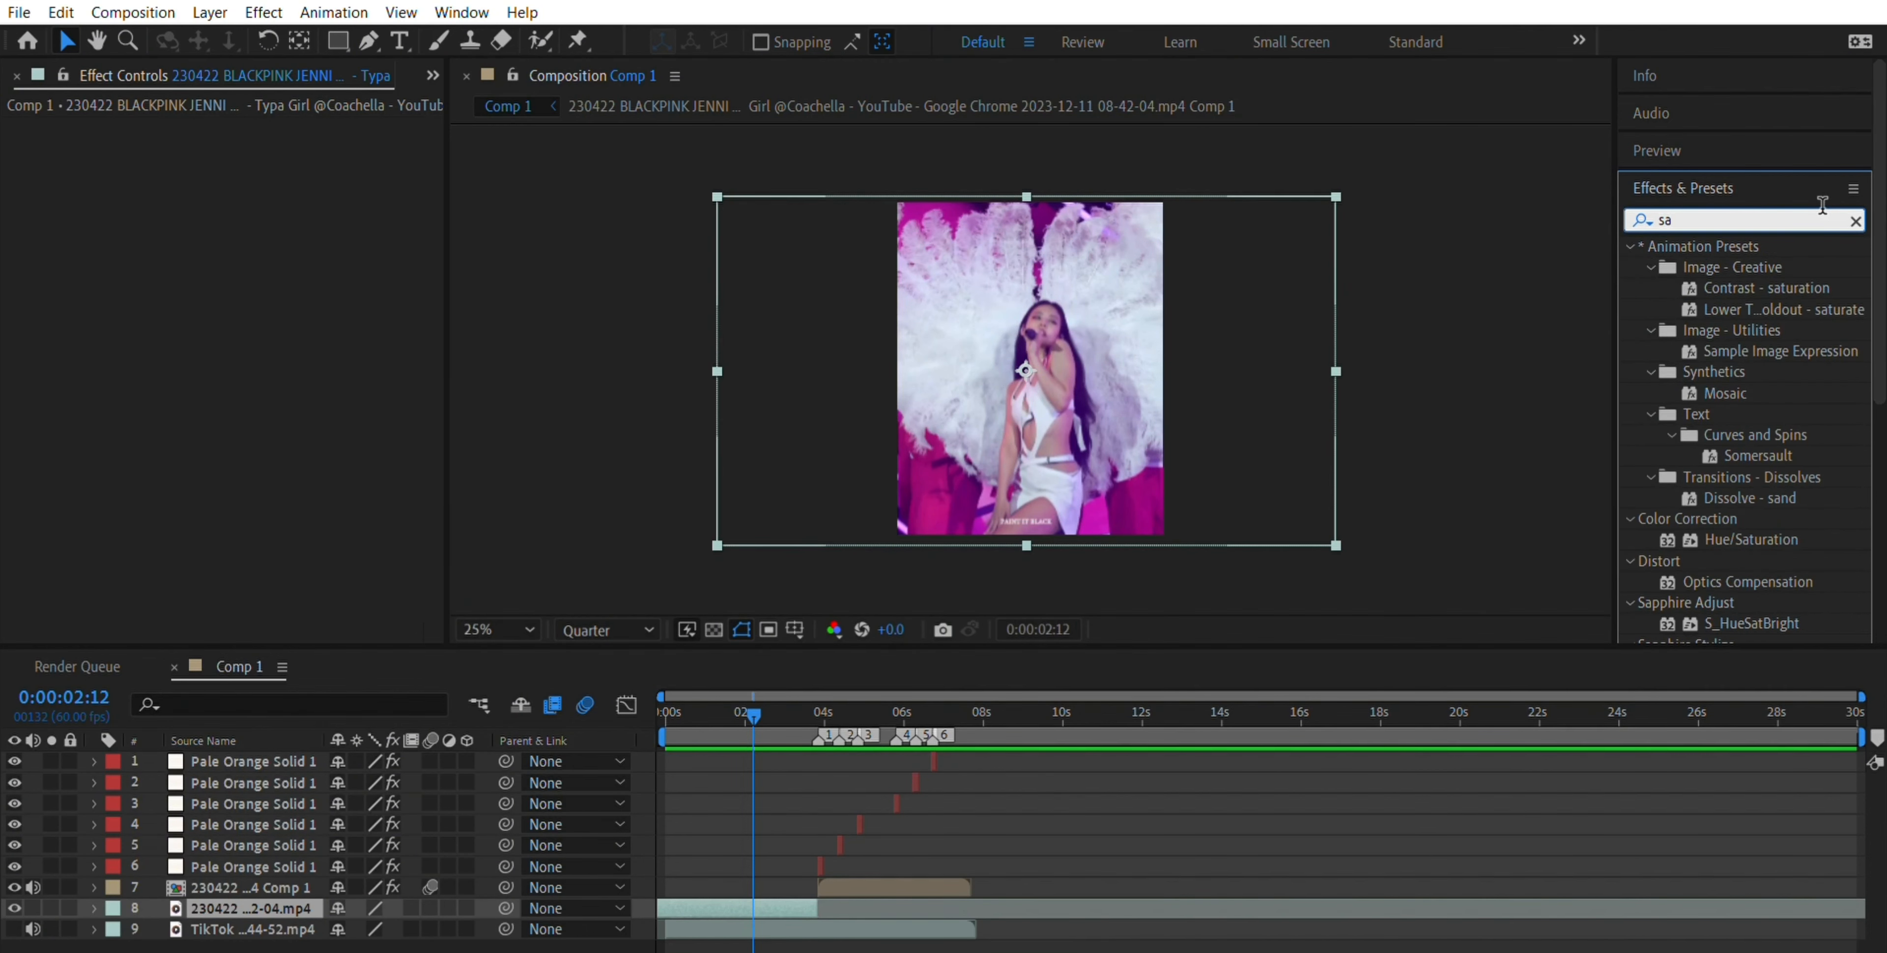
text(t)
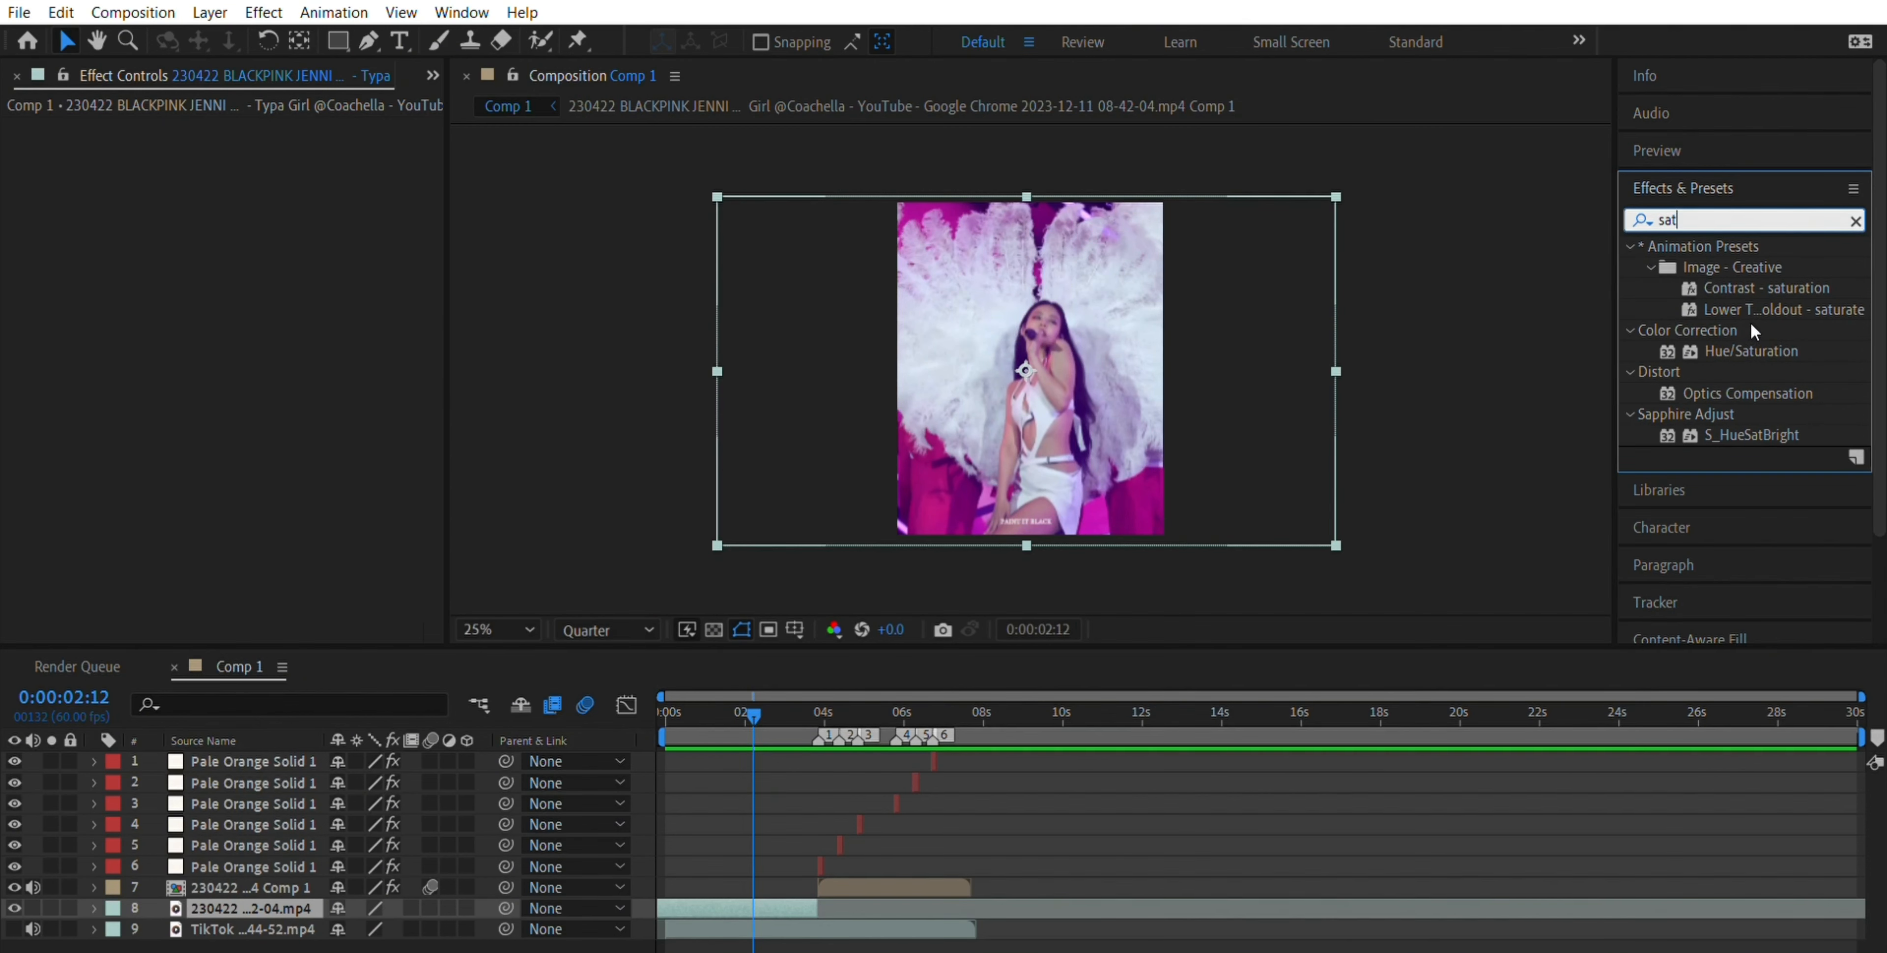
drag(1747, 348, 751, 907)
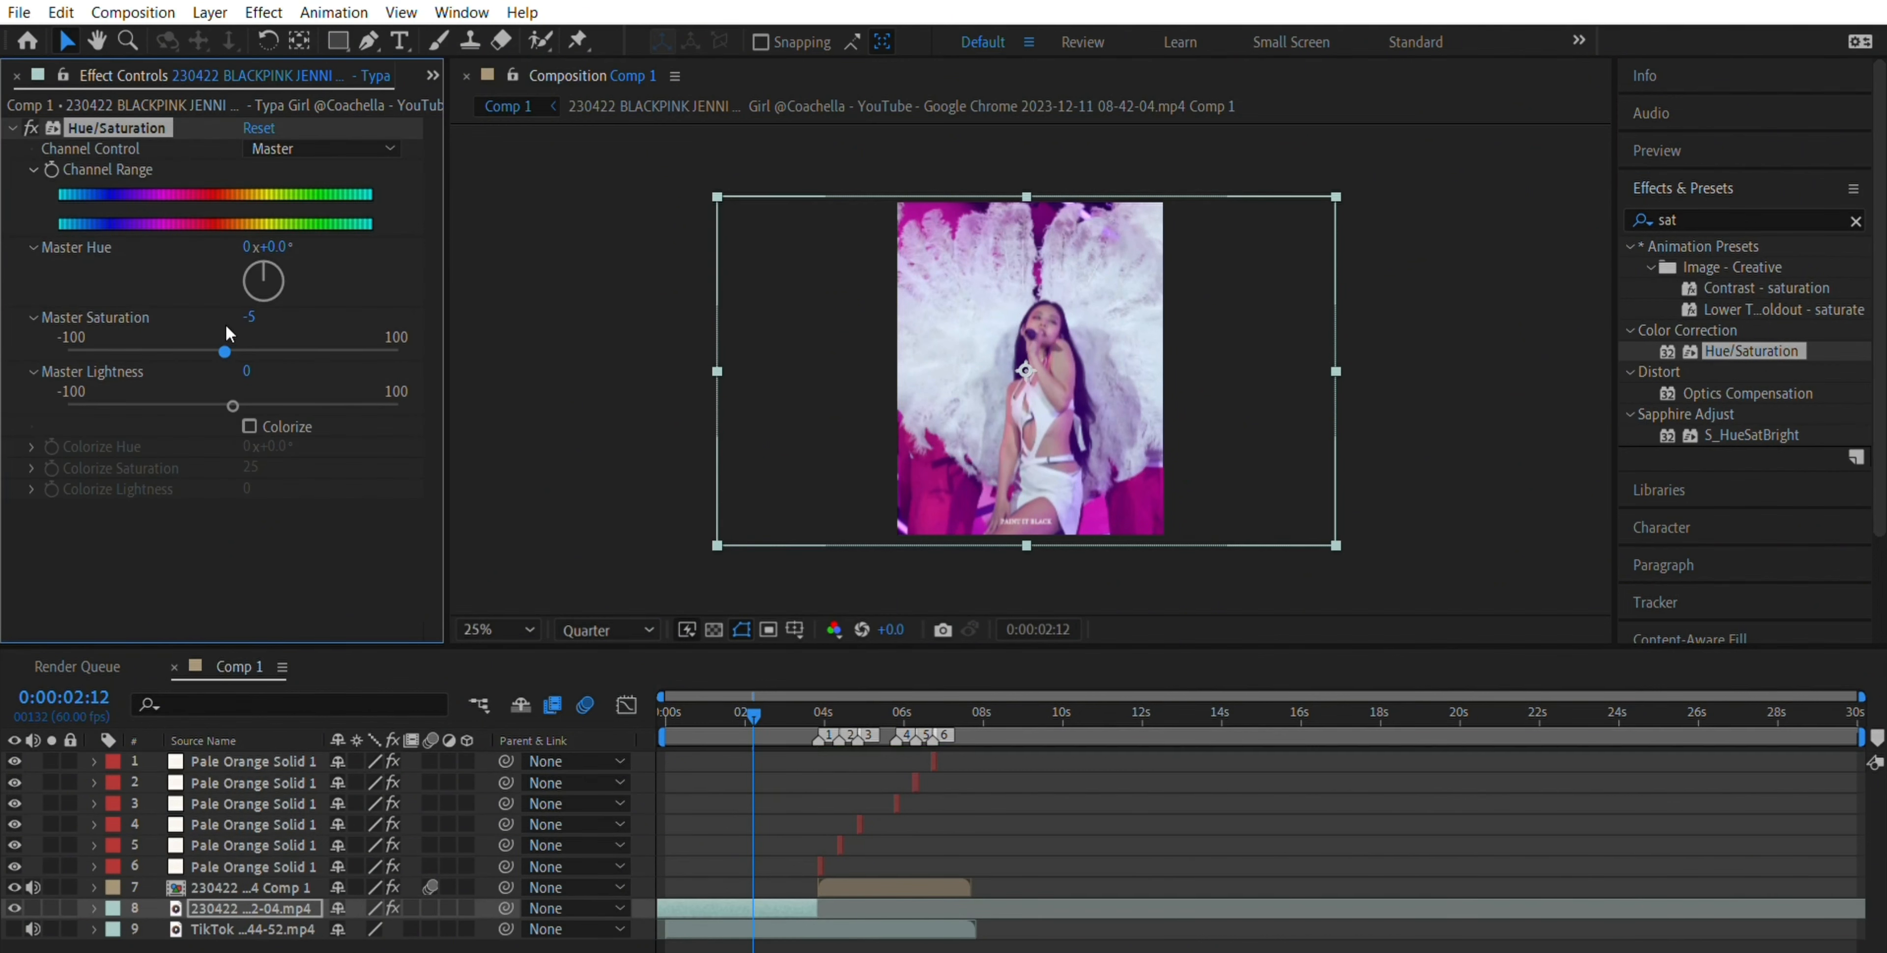
drag(226, 327, 49, 336)
- Play back the desaturated opening clip from 0:00:00:00
click(565, 713)
key(space)
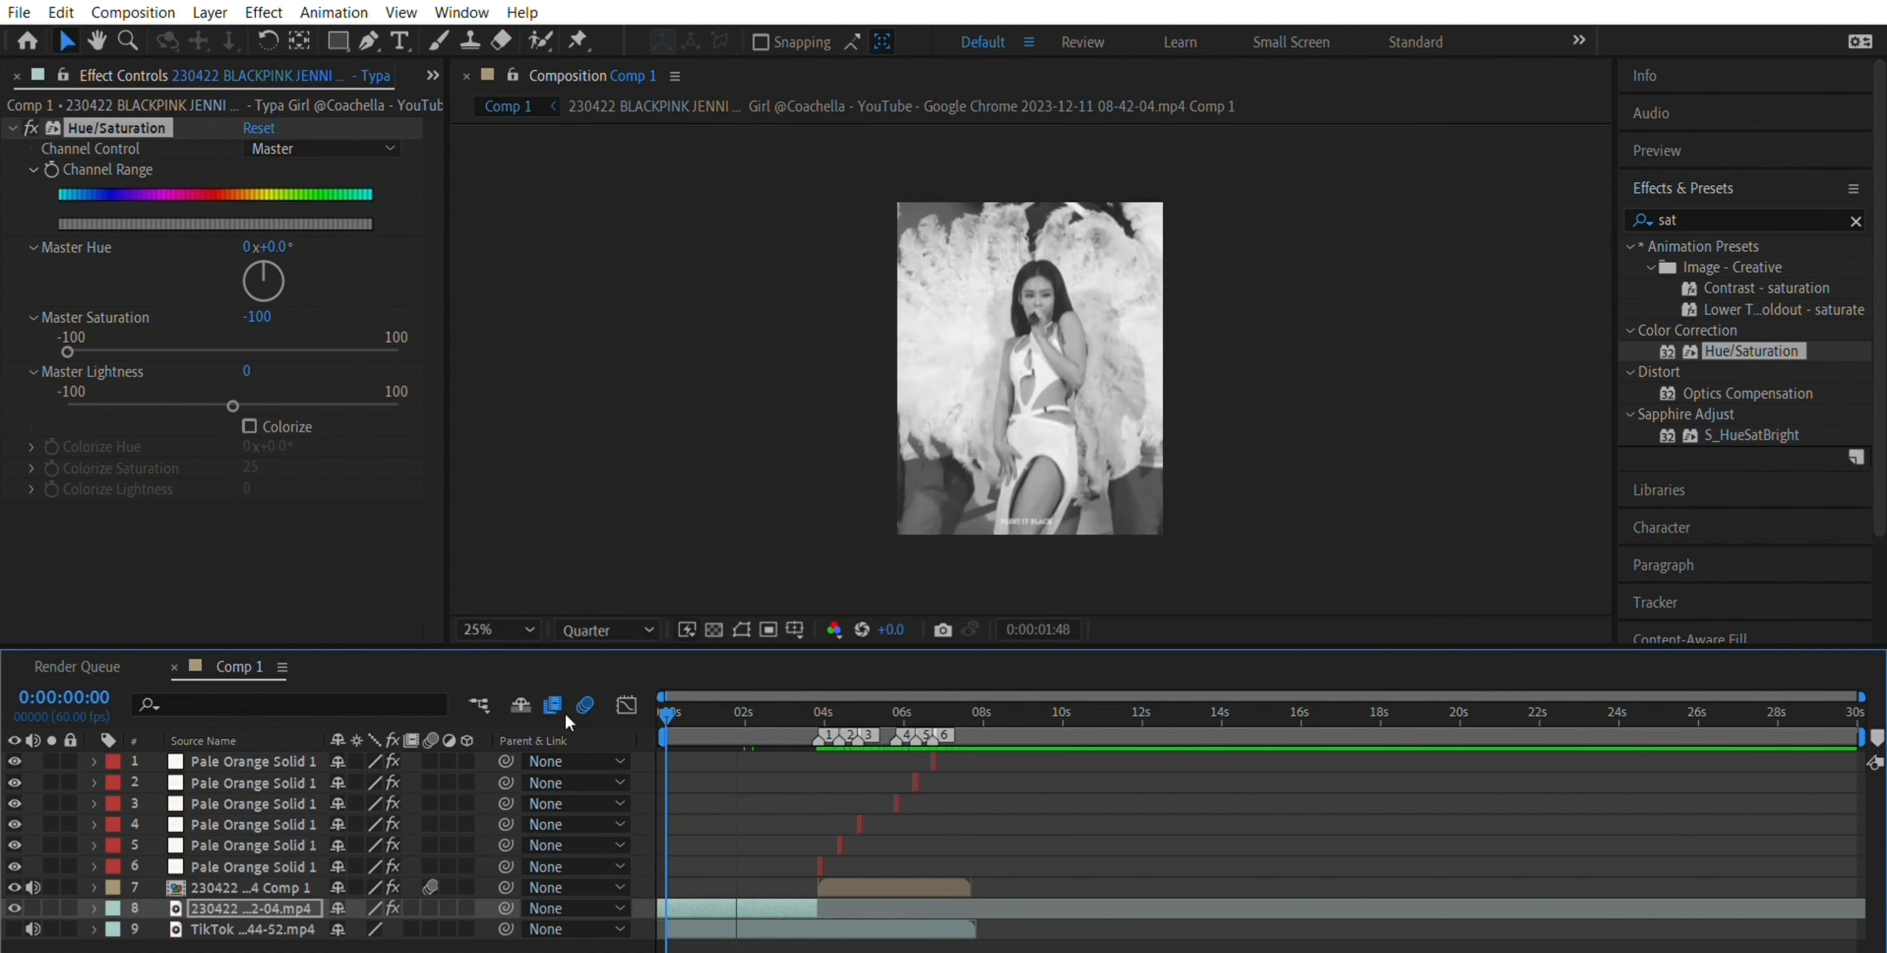
key(space)
- Apply the Fade In+Out - frames preset to the opening clip, with Fade Out Duration 0 and the Solid Composite color black
click(1855, 221)
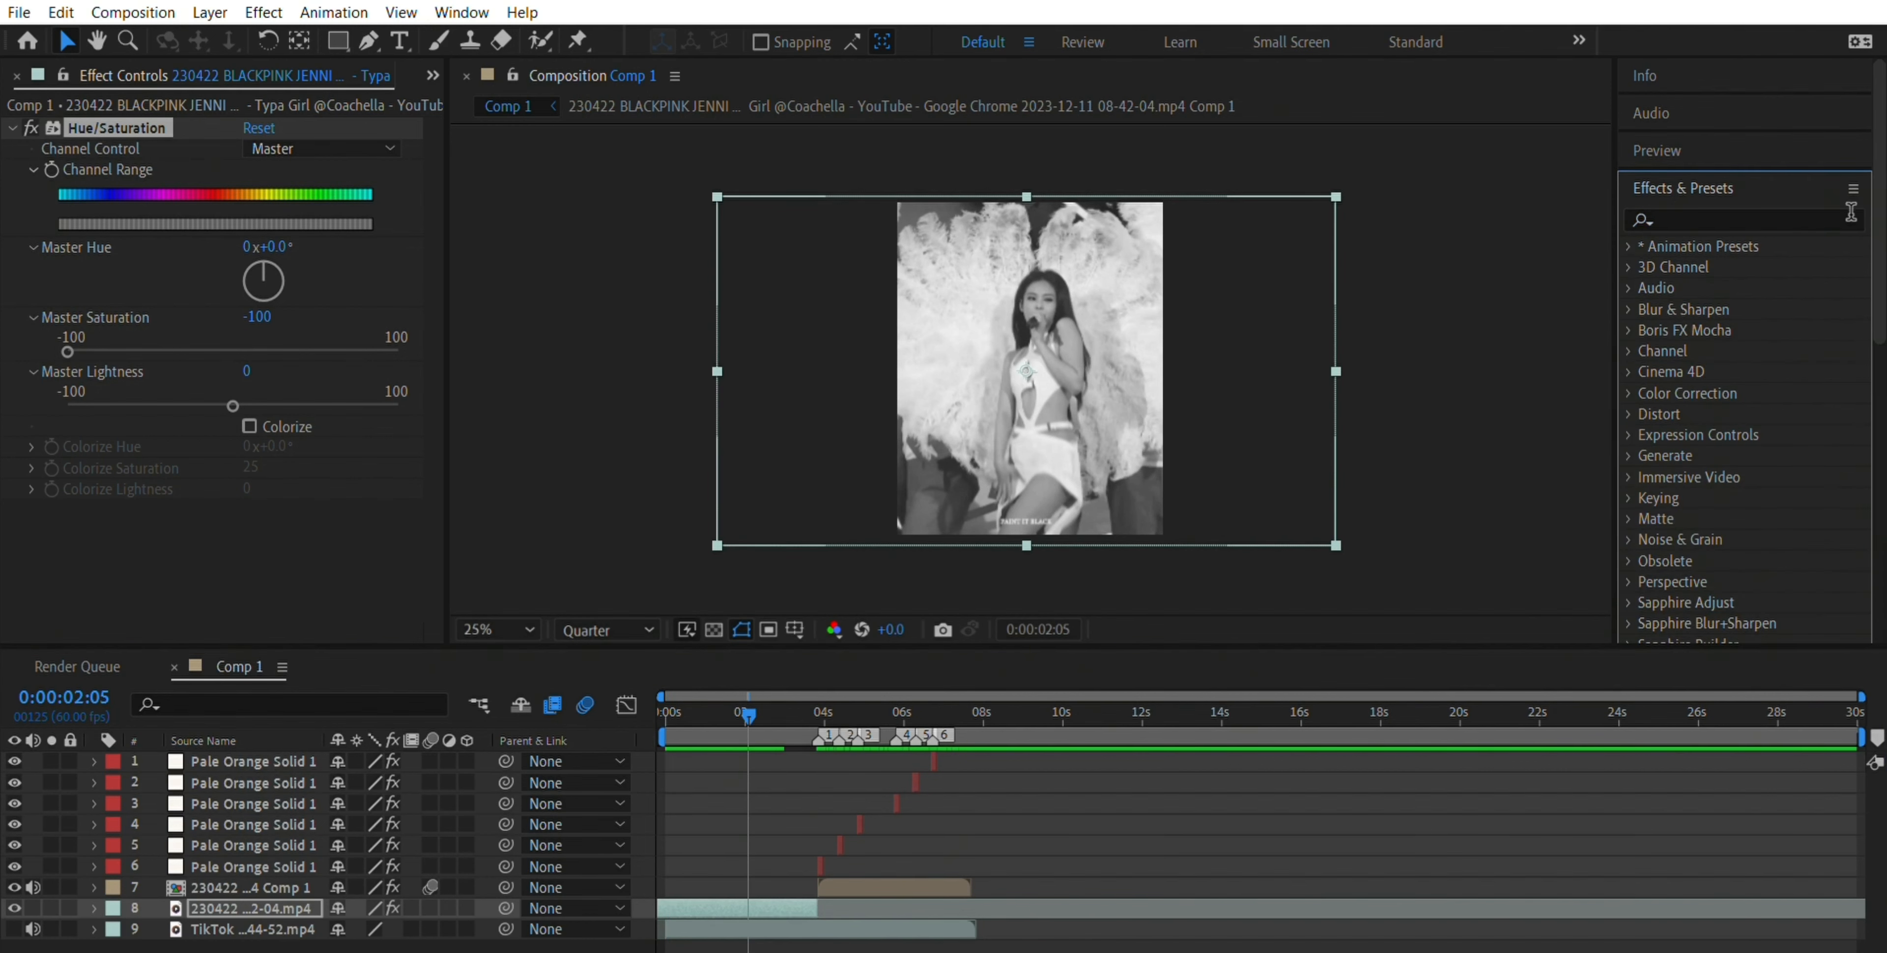
text(fade)
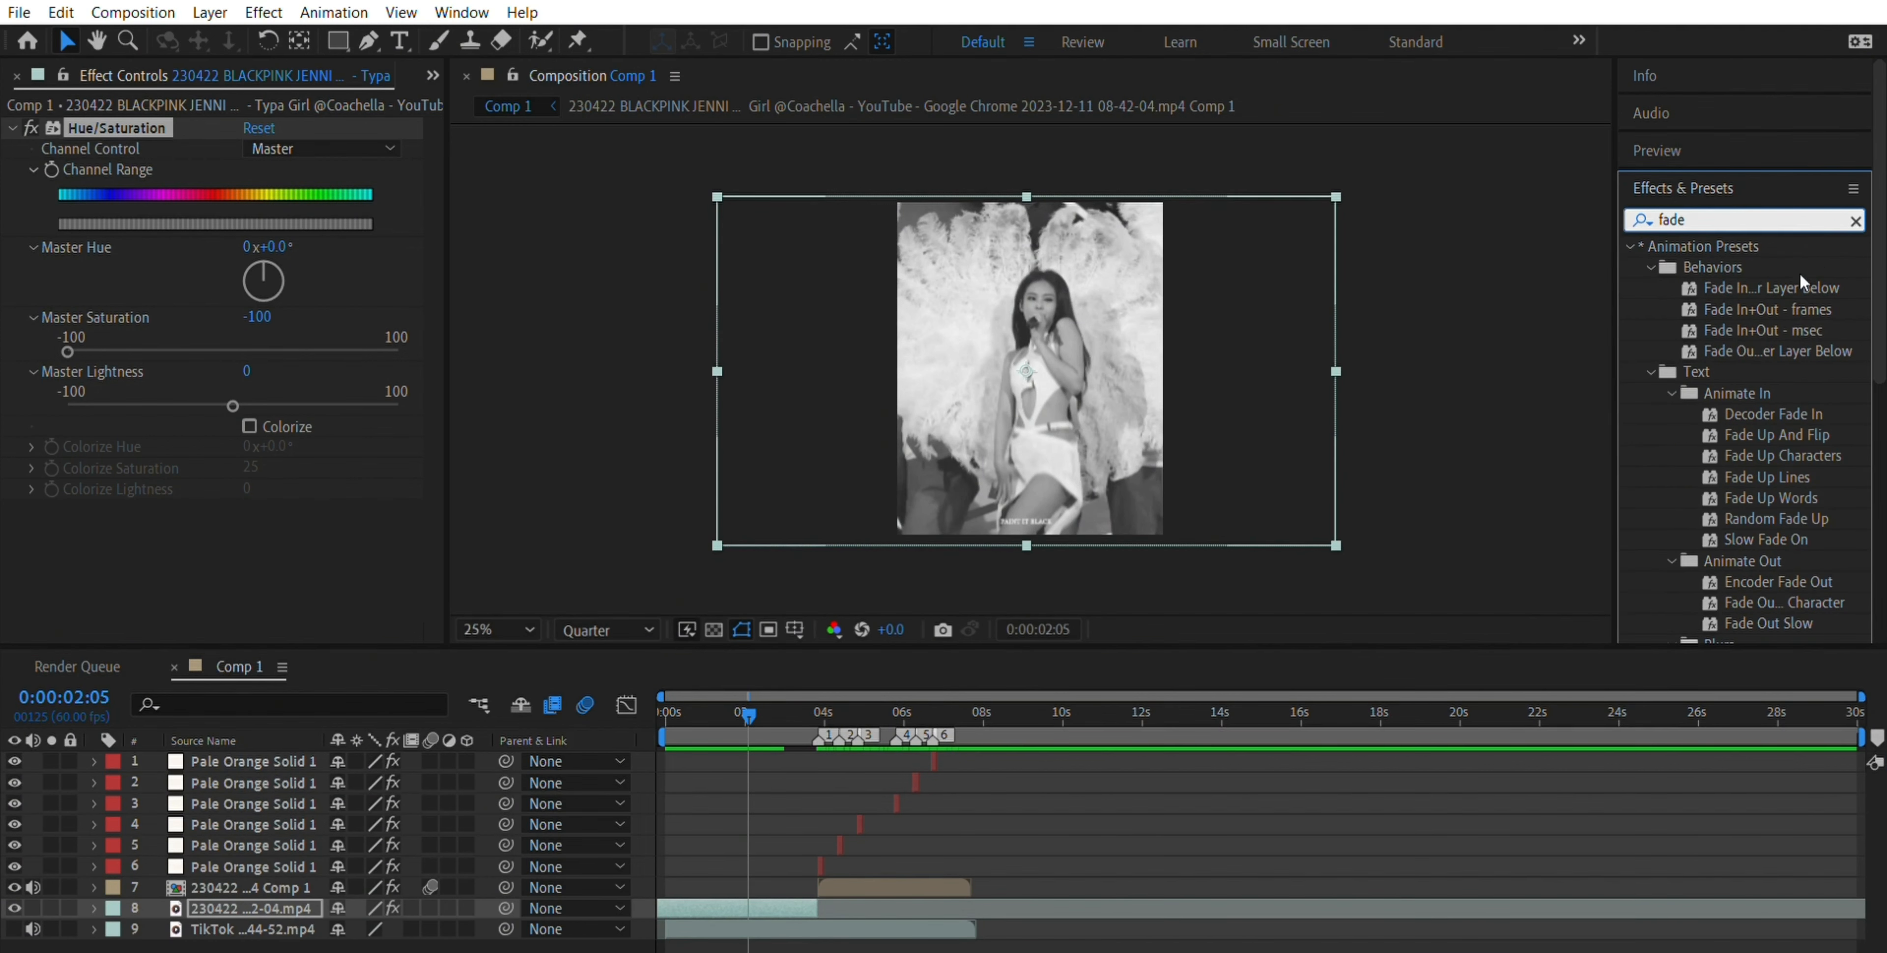
drag(1773, 308, 766, 875)
drag(258, 525, 153, 506)
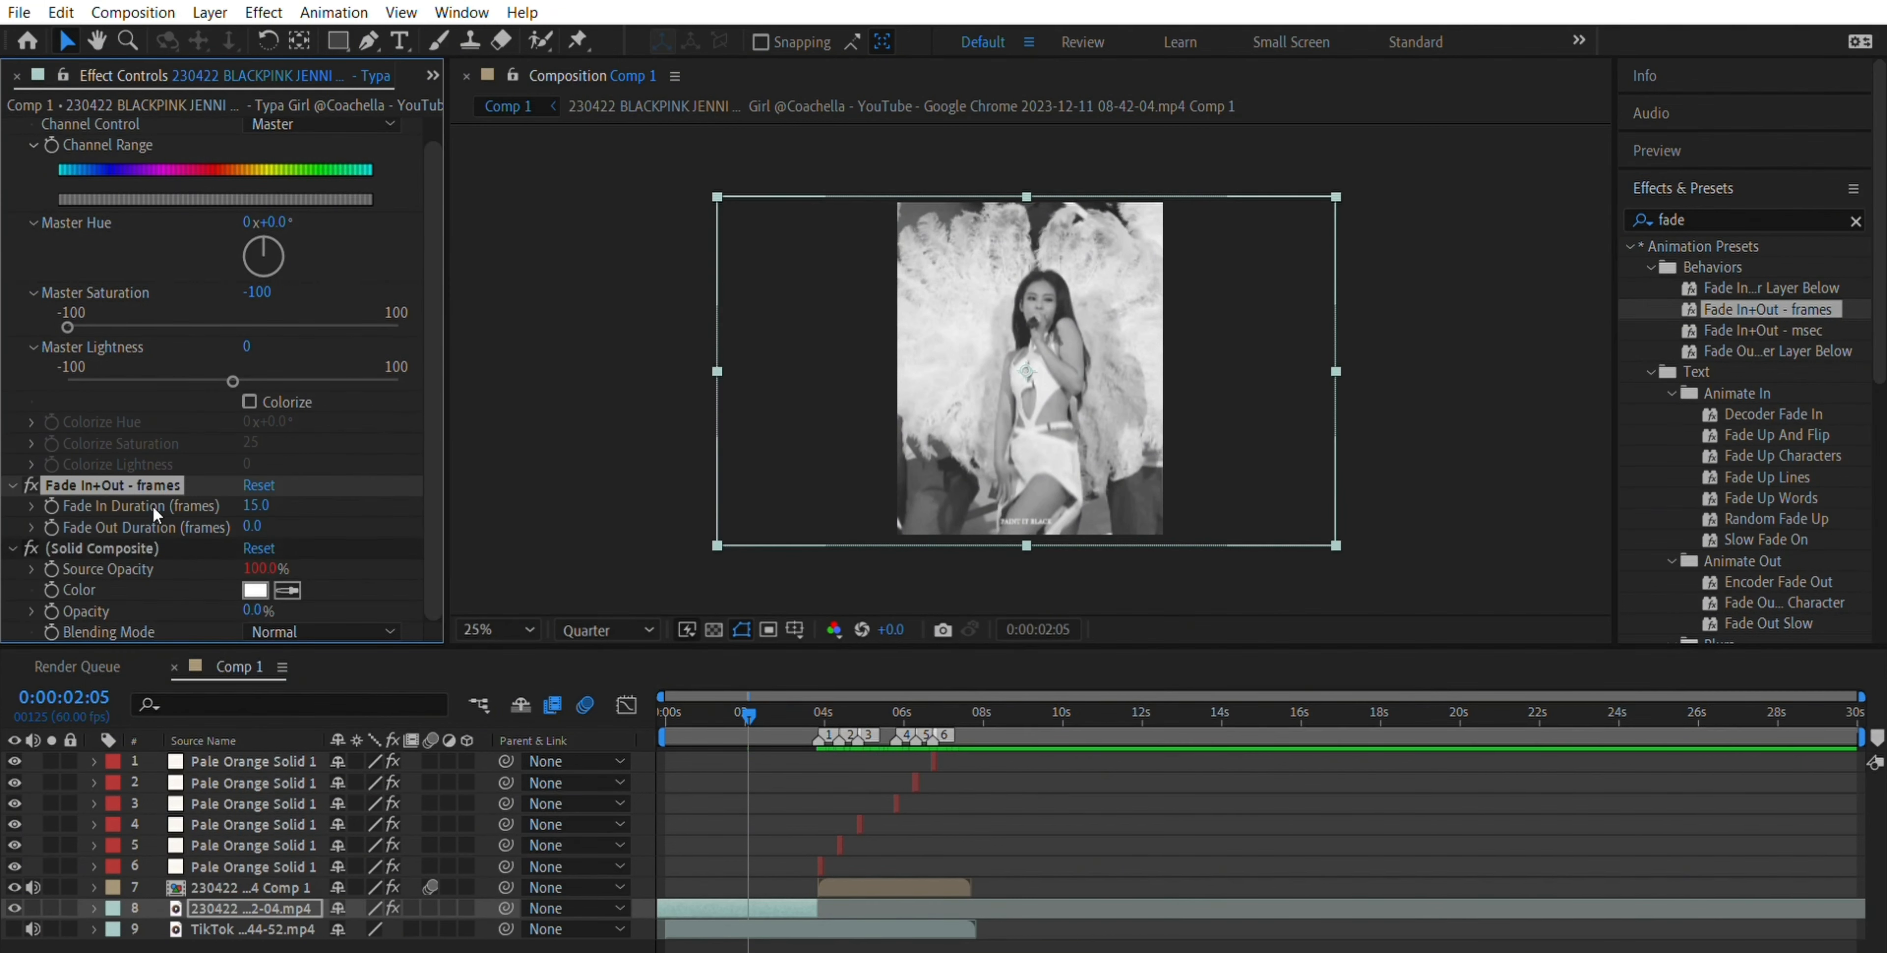
click(253, 588)
click(968, 623)
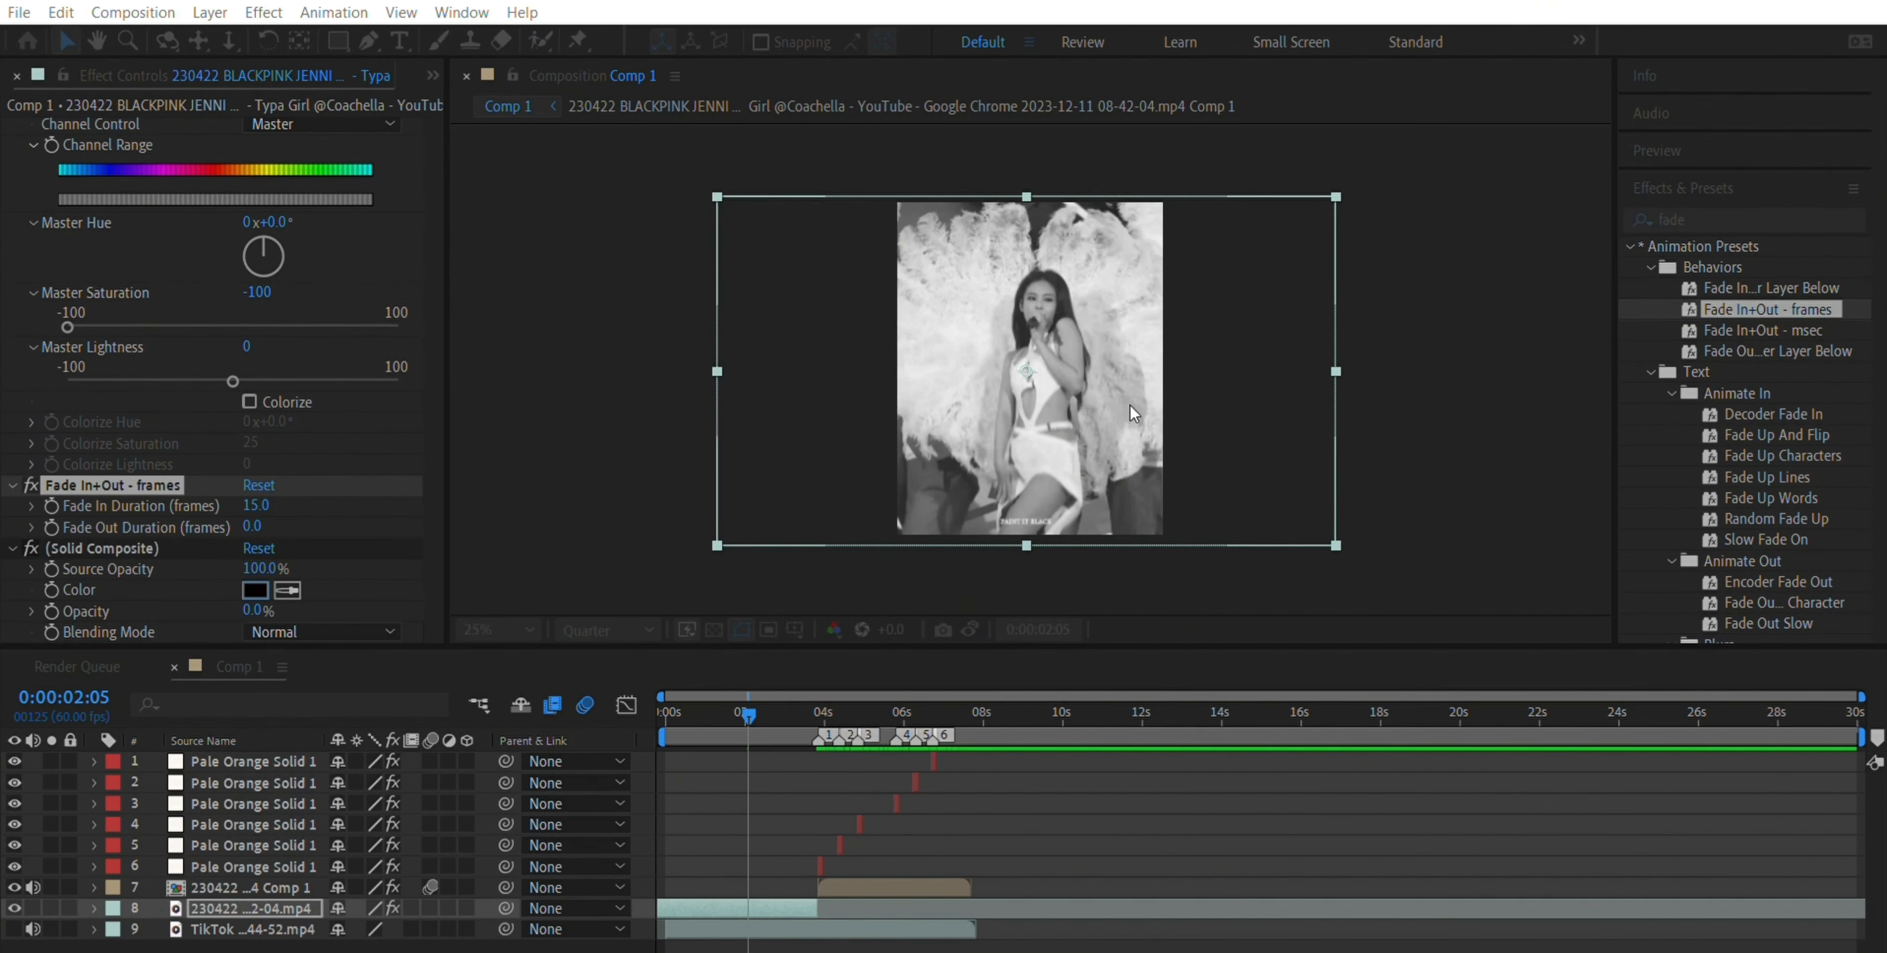
- Split the opening clip at 0:00:00:00, delete the part before it and play back the start of the composition
drag(747, 709, 662, 709)
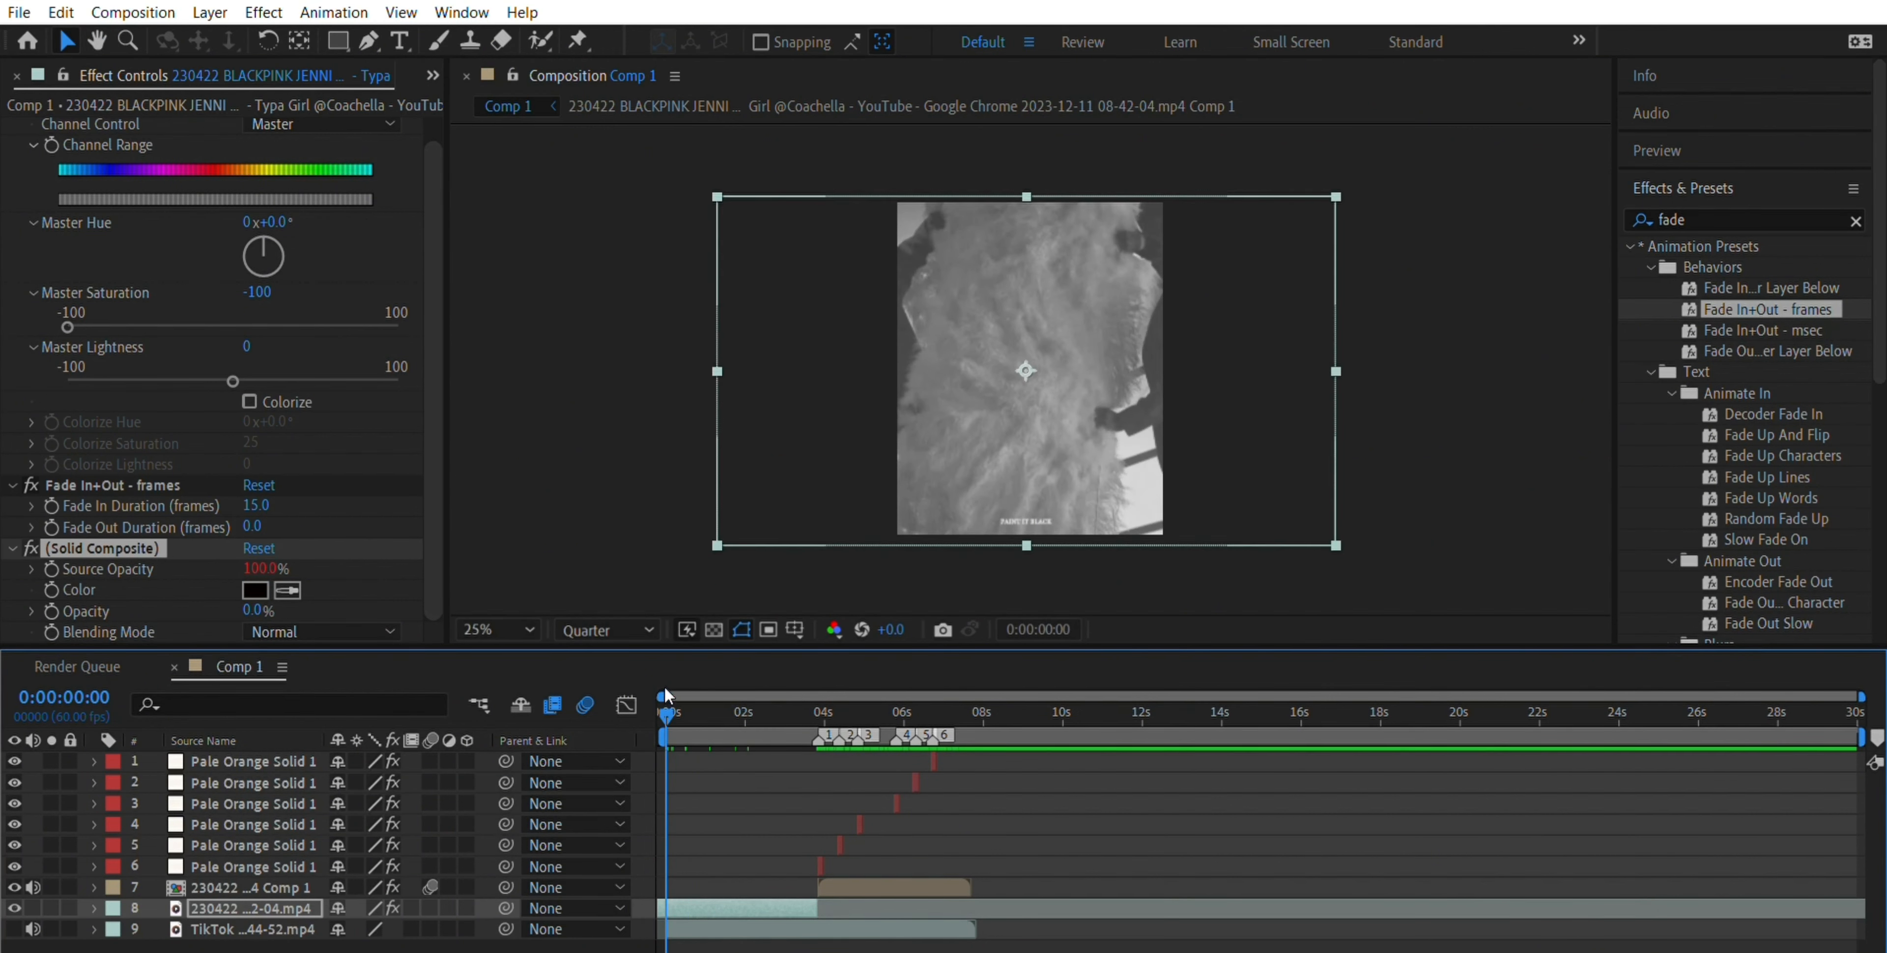
key(ctrl+shift+d)
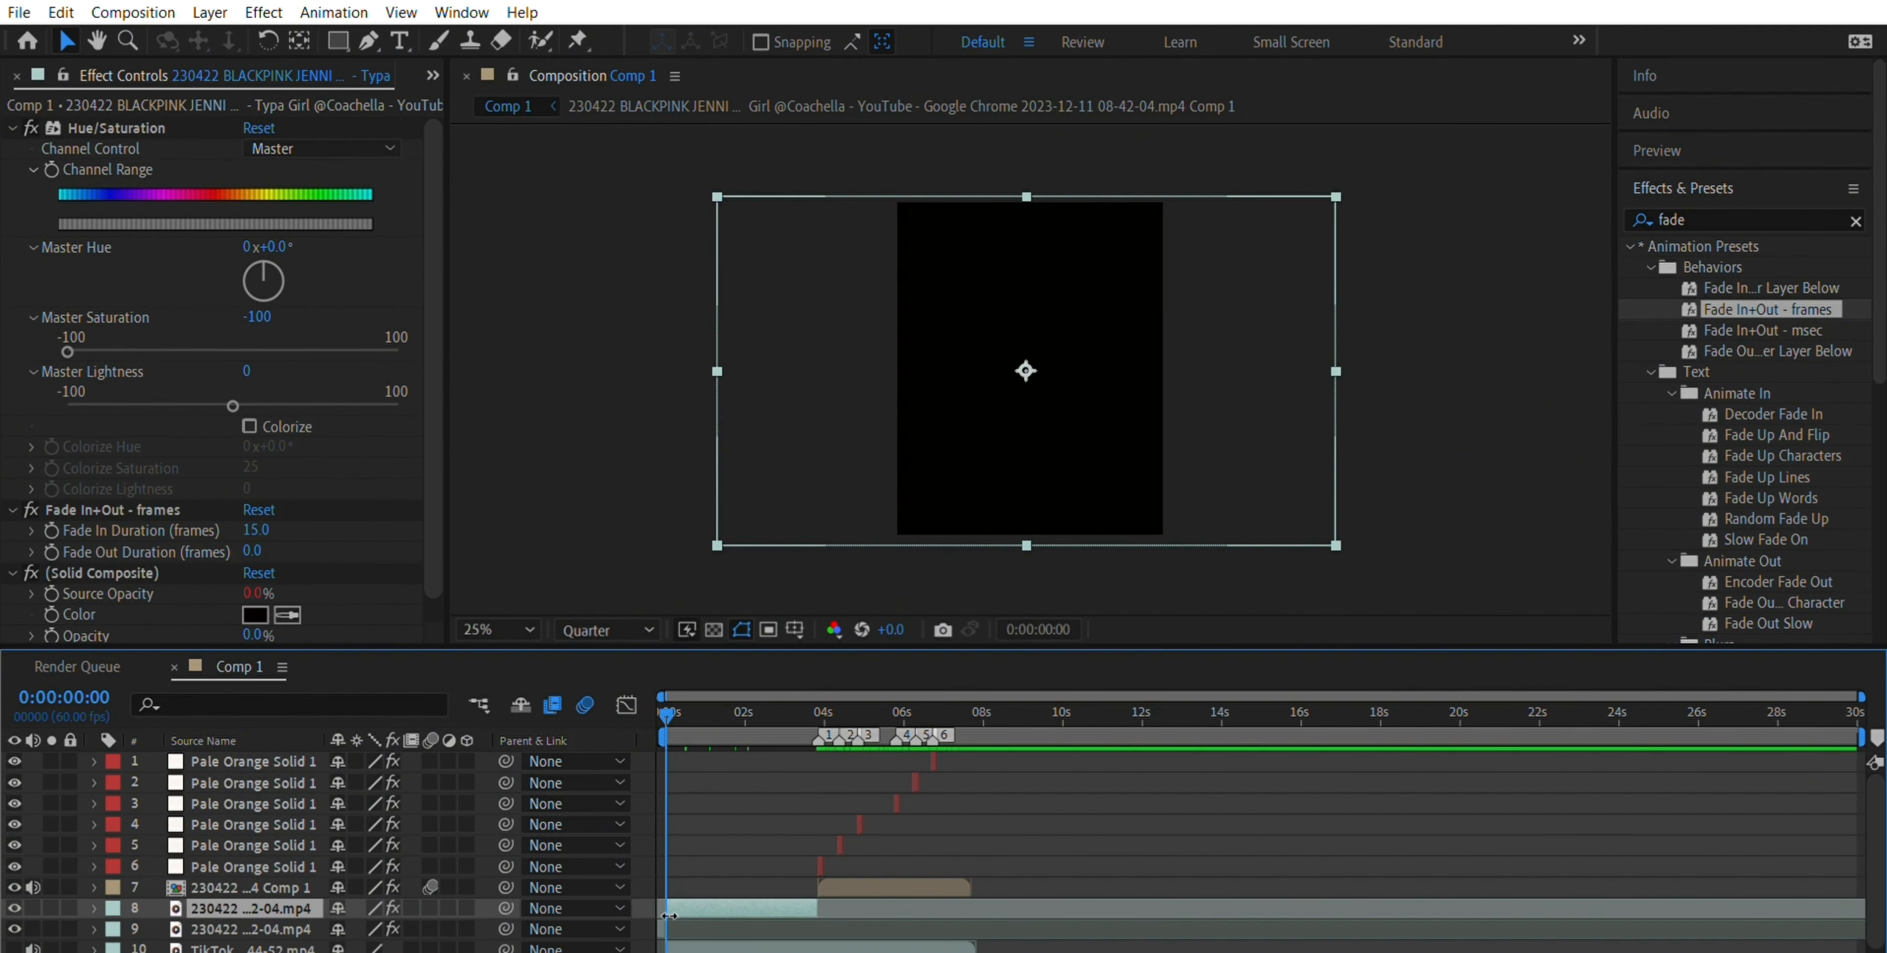
click(662, 927)
key(Delete)
key(space)
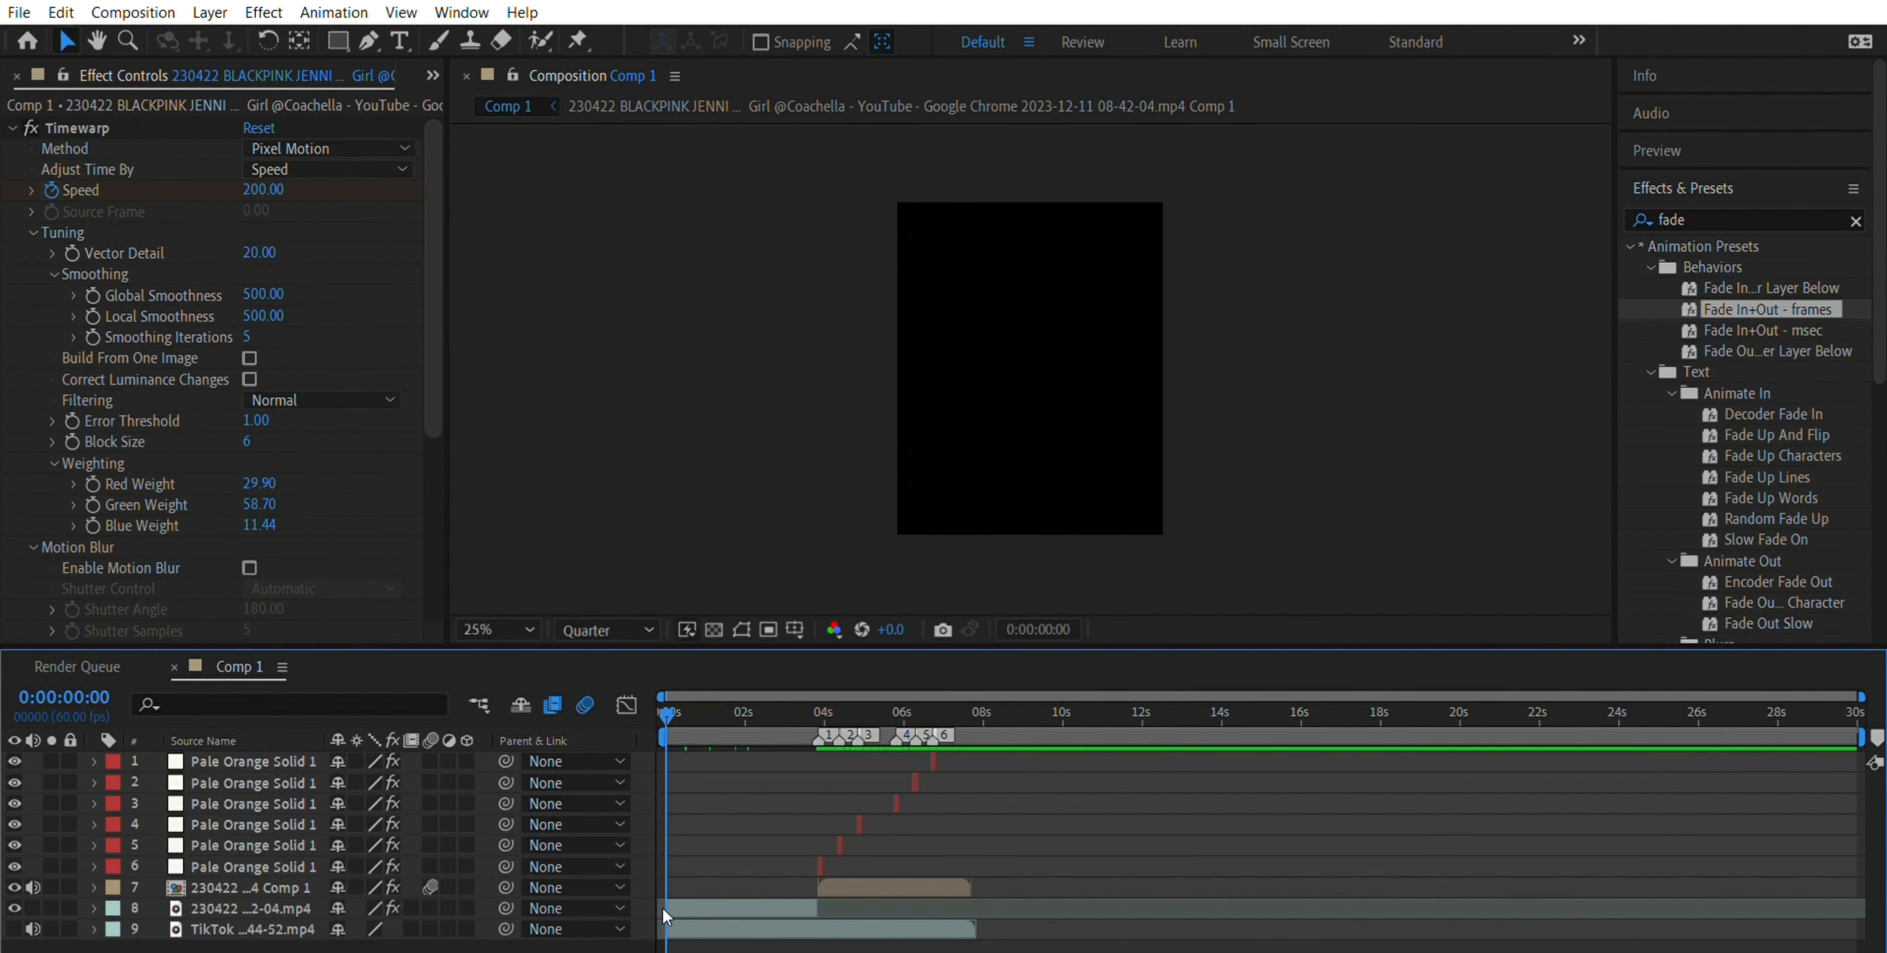
key(space)
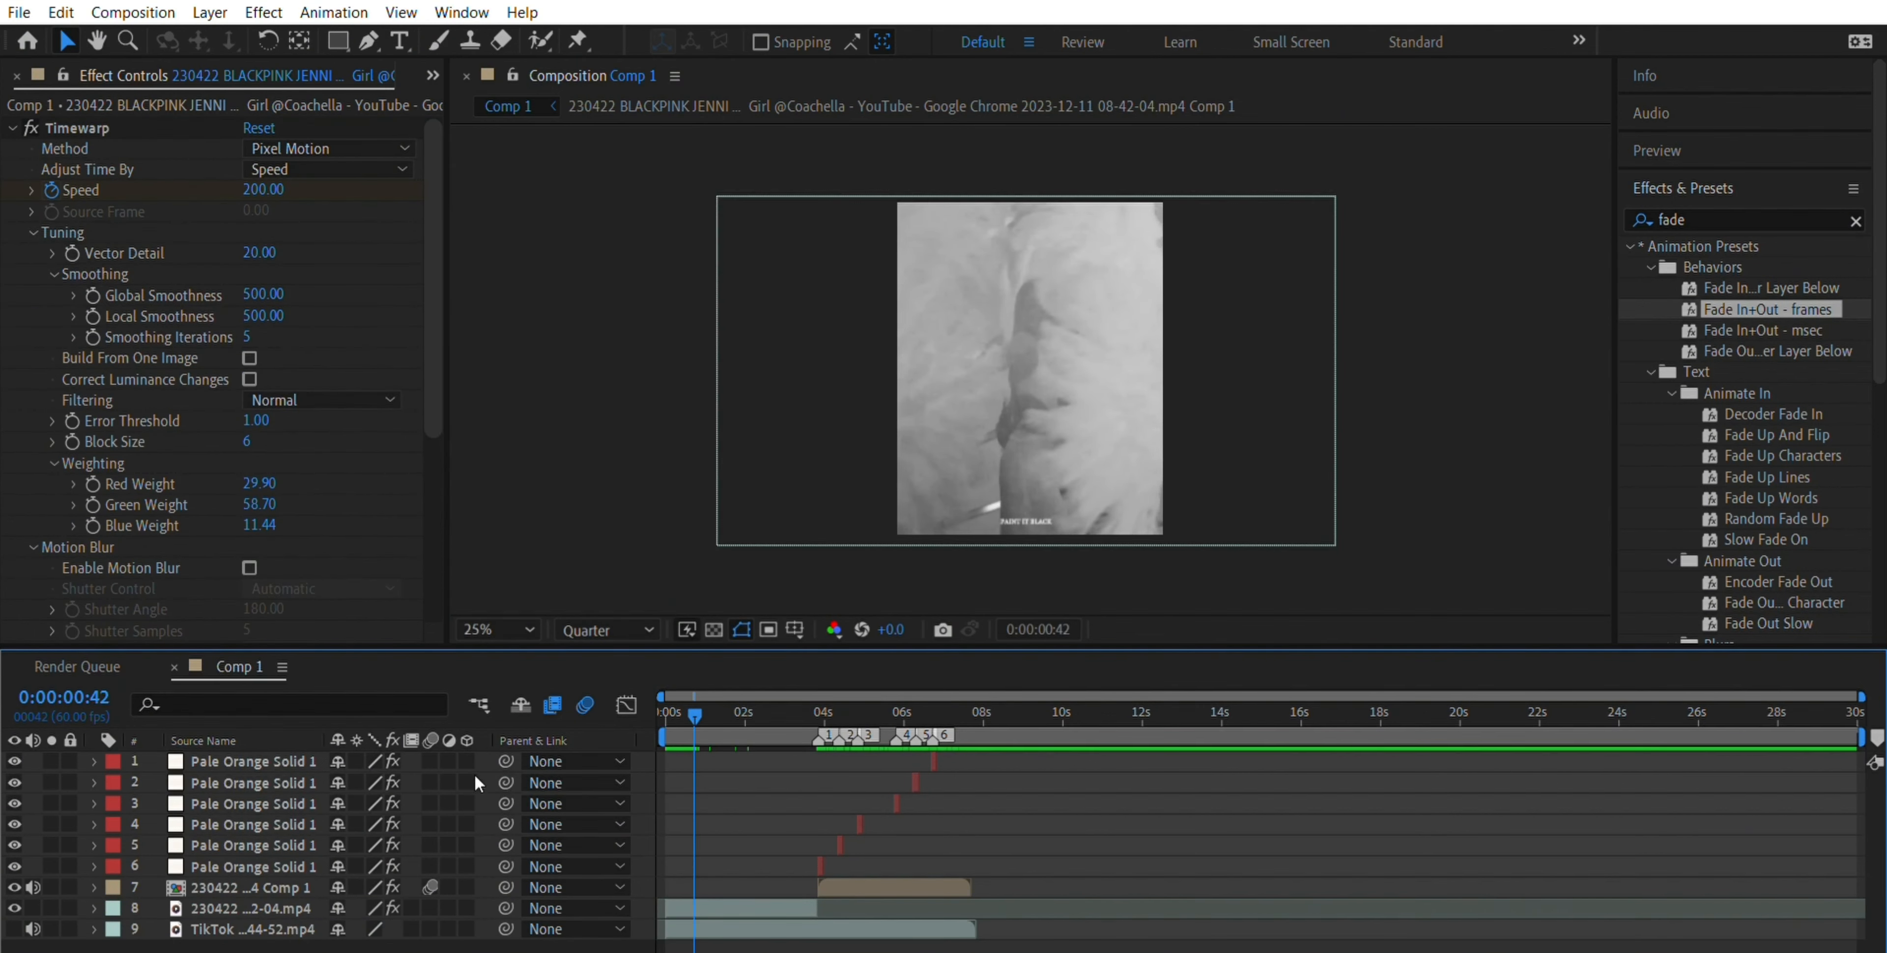
- Set the opening clip's Fade In Duration to 30 frames and play back the whole composition from the start
scroll(277, 476, down, 5)
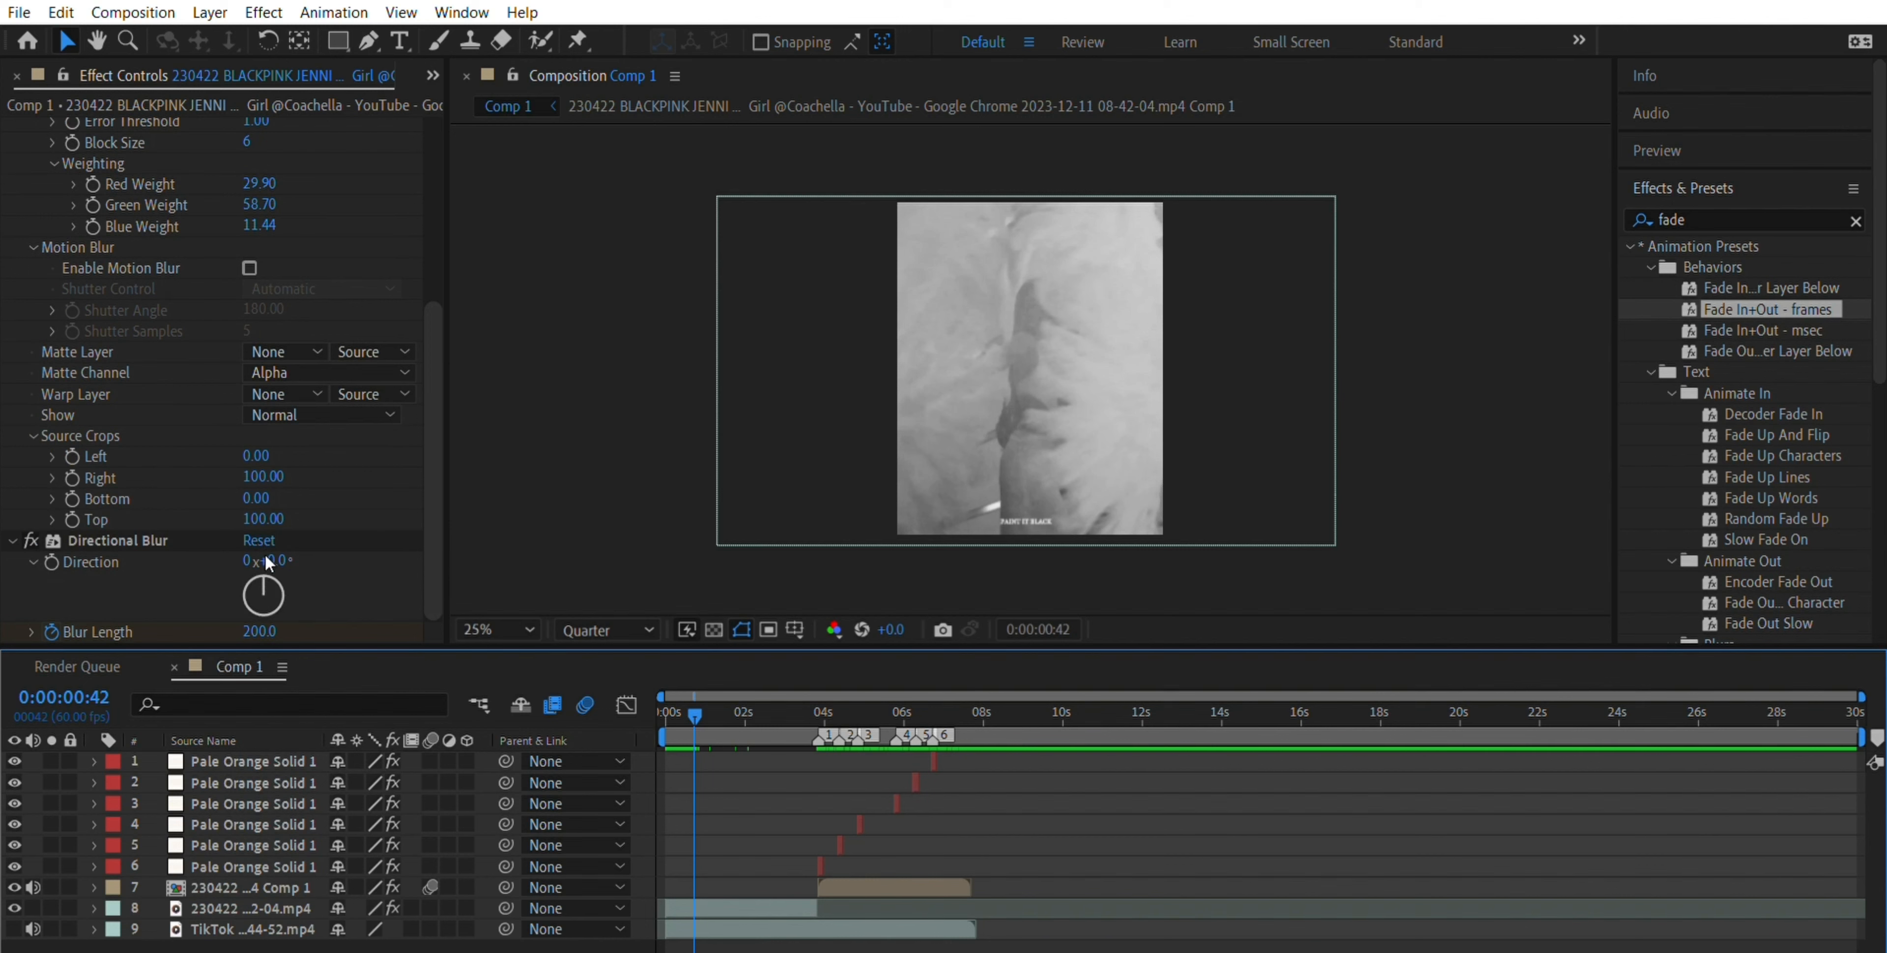
scroll(268, 483, up, 5)
scroll(266, 299, down, 5)
click(746, 907)
click(257, 529)
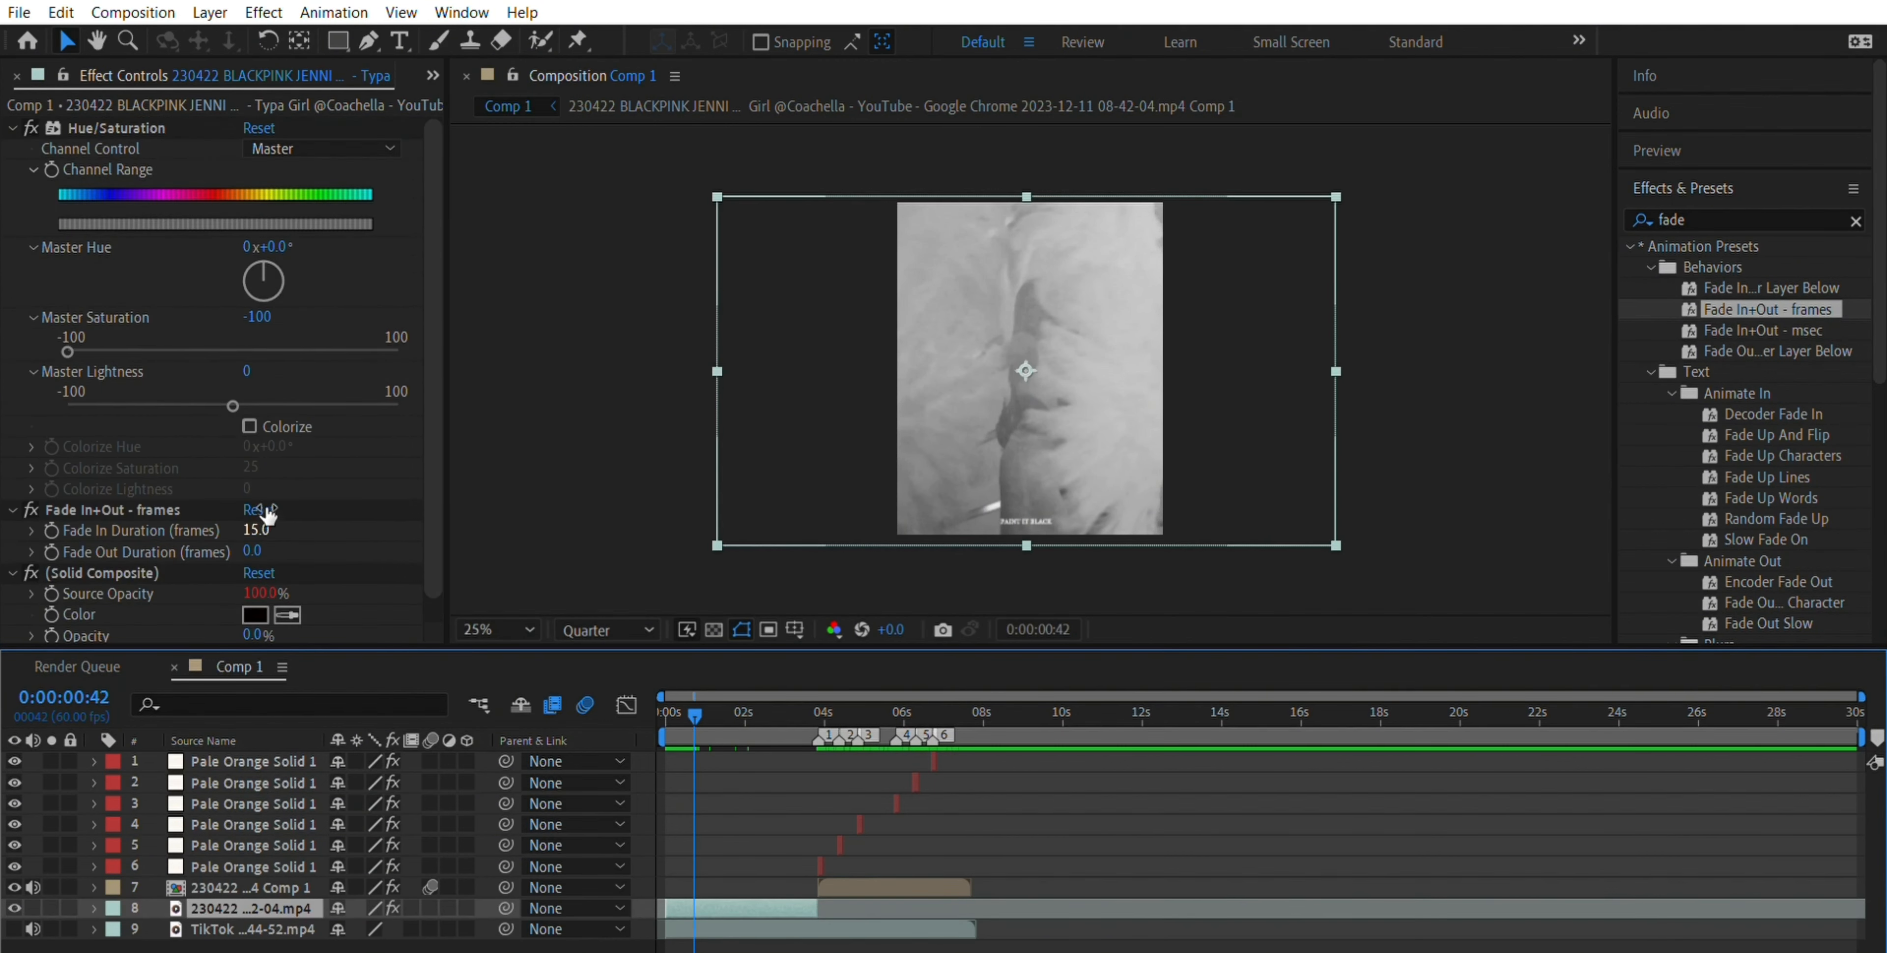
click(265, 511)
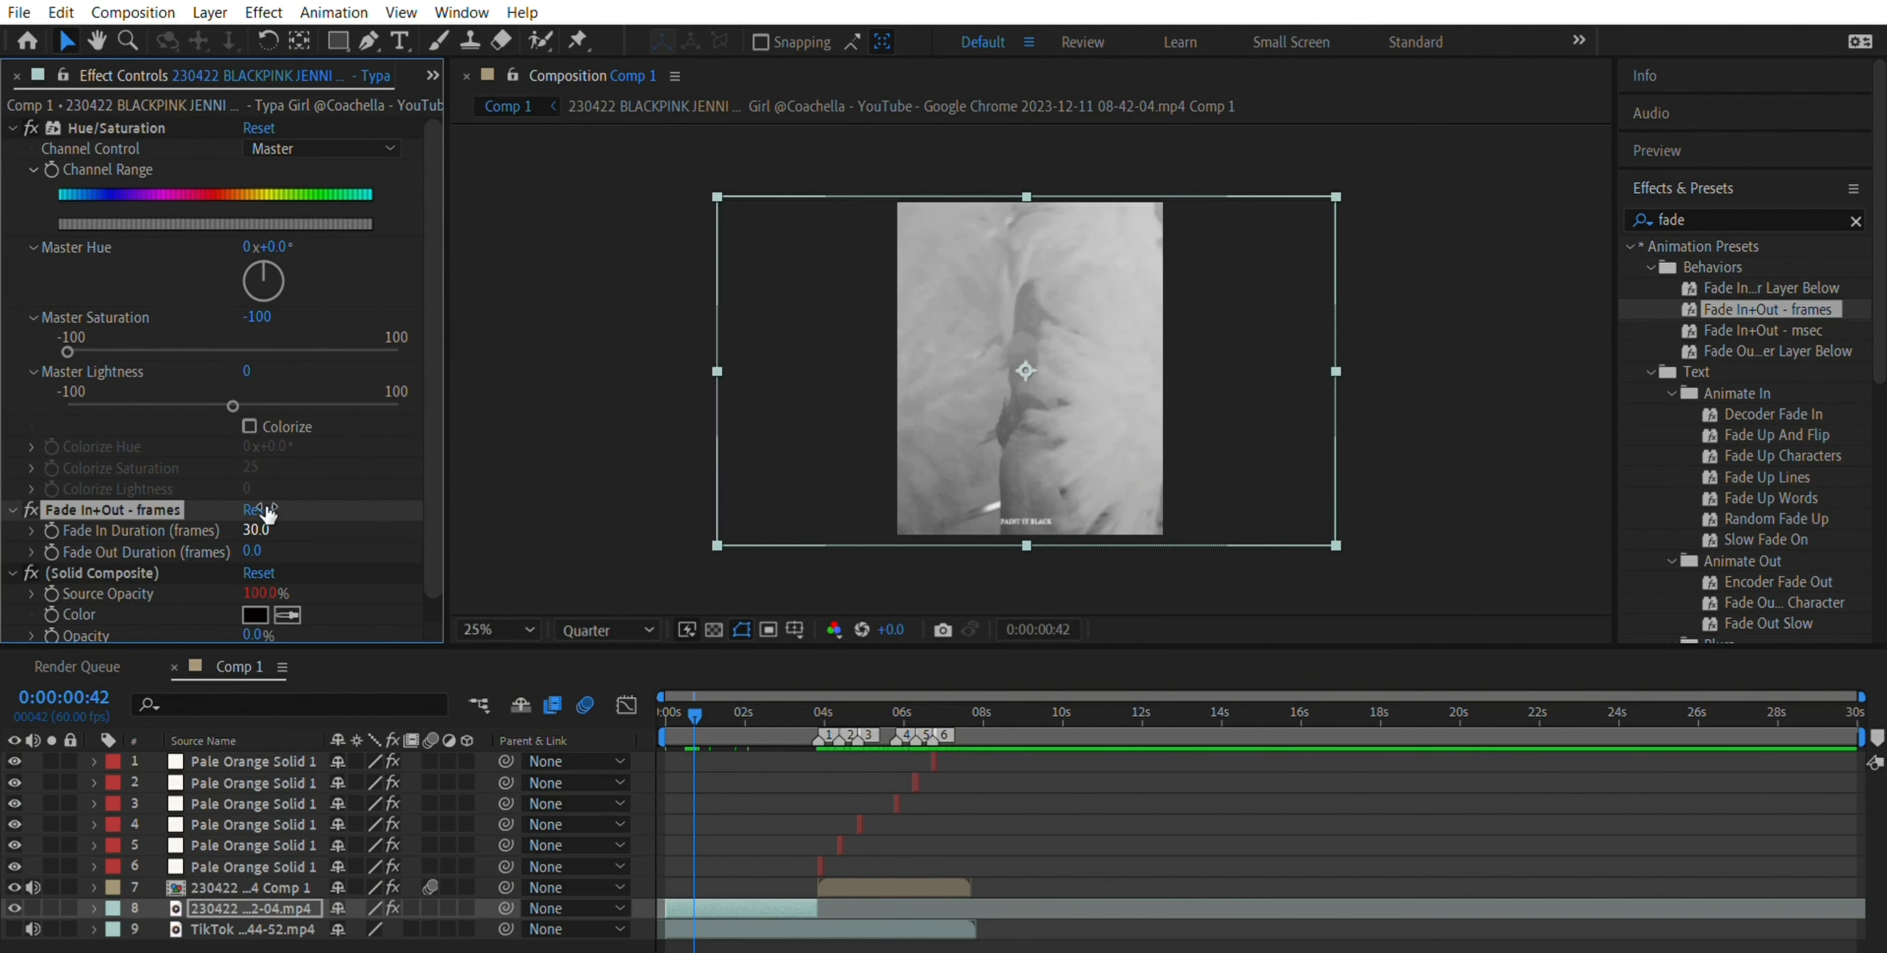
key(space)
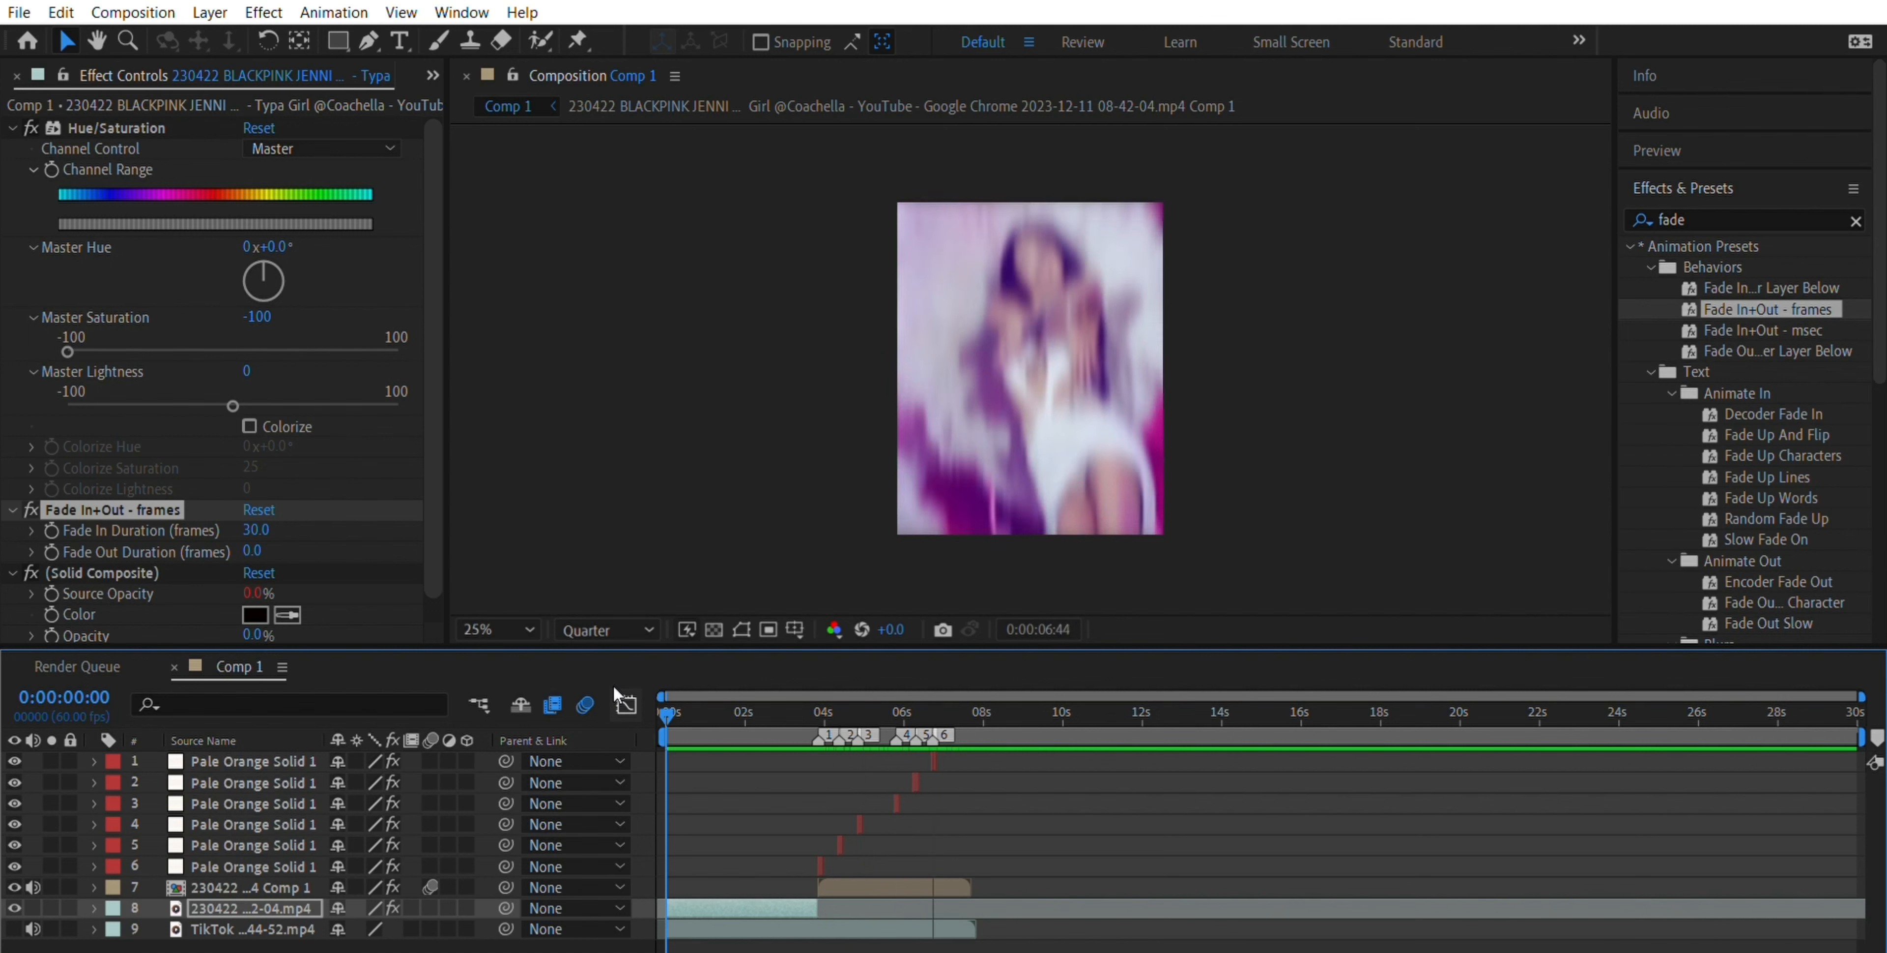
key(space)
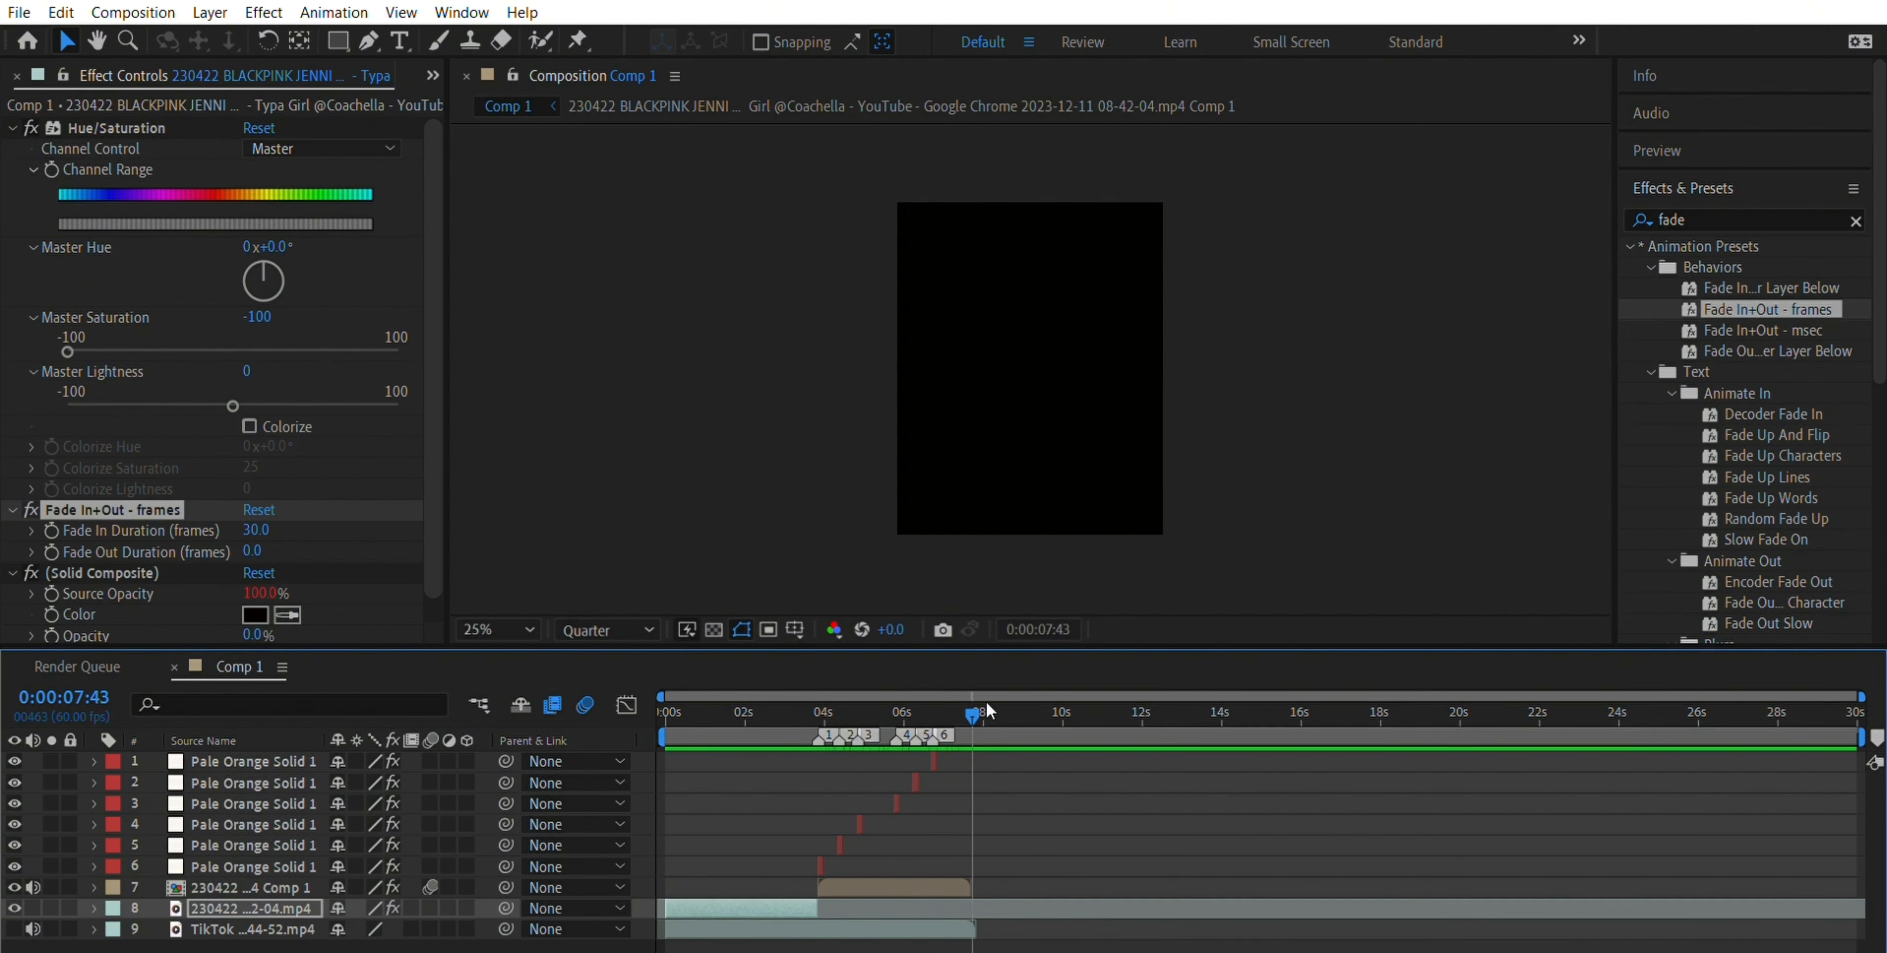
- Apply the Fade In+Out - frames preset to the pre-composed layer, with Fade In Duration 0 and the Solid Composite color black
click(953, 690)
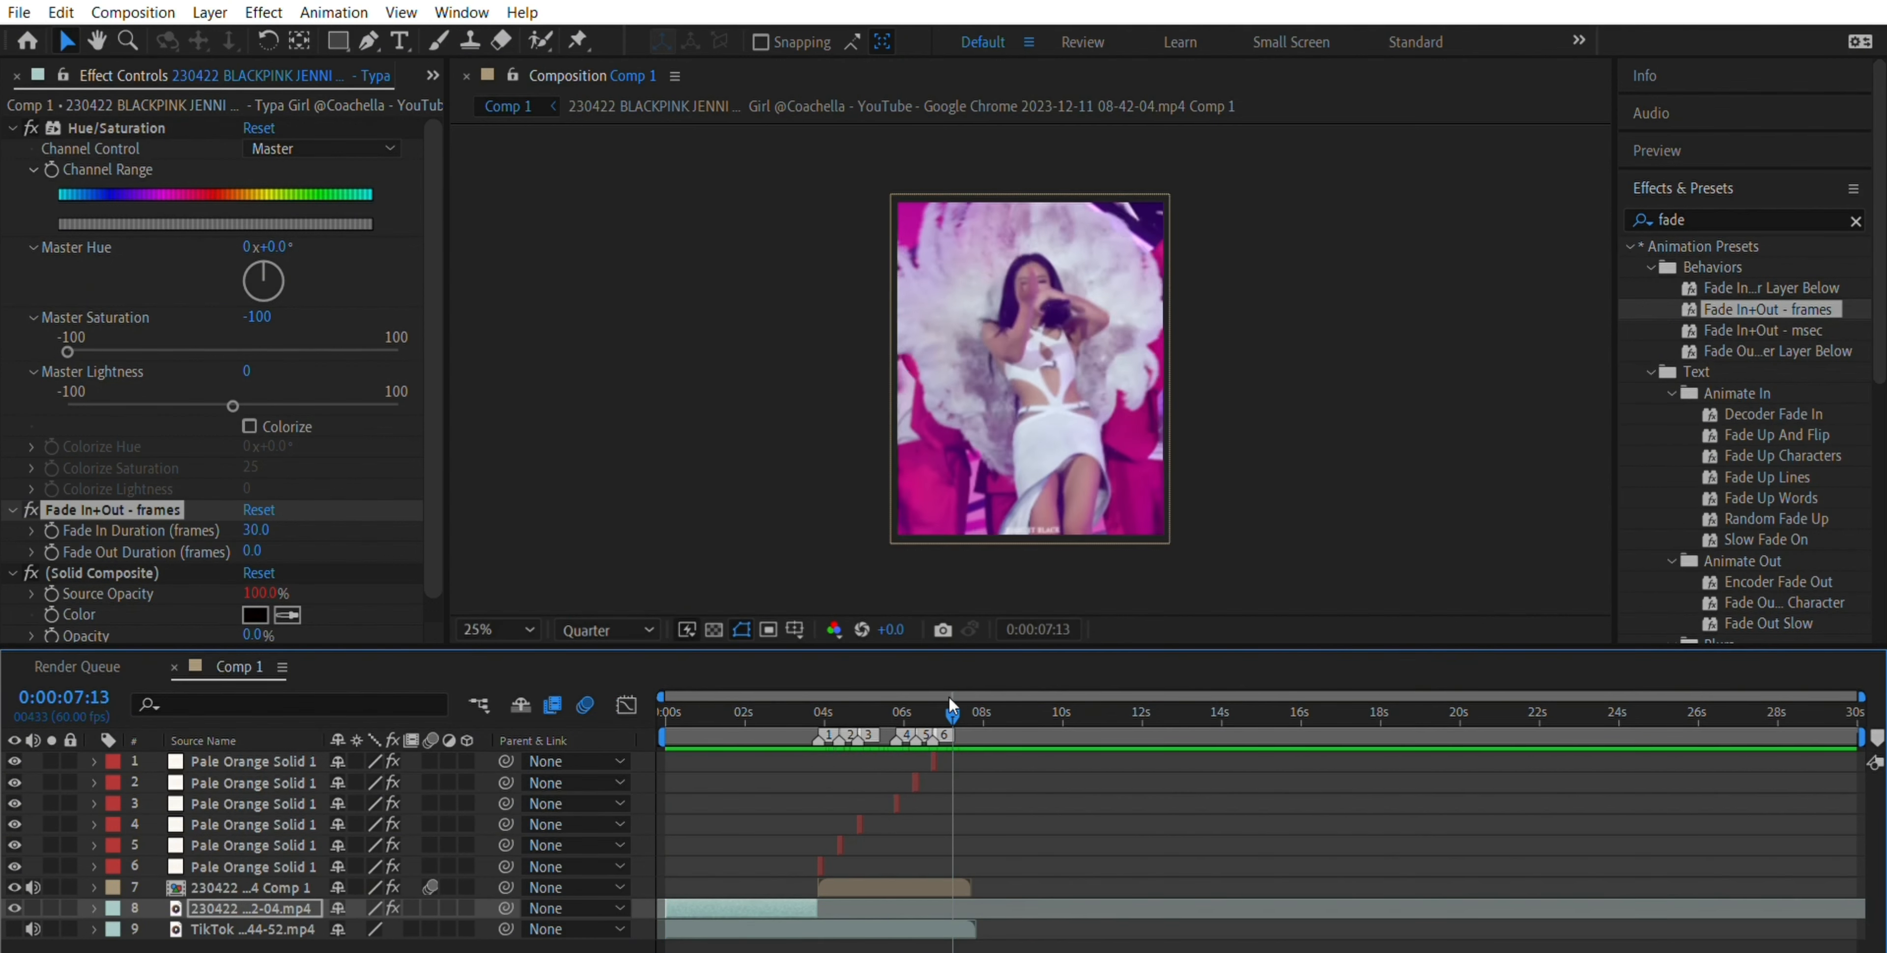
click(1772, 278)
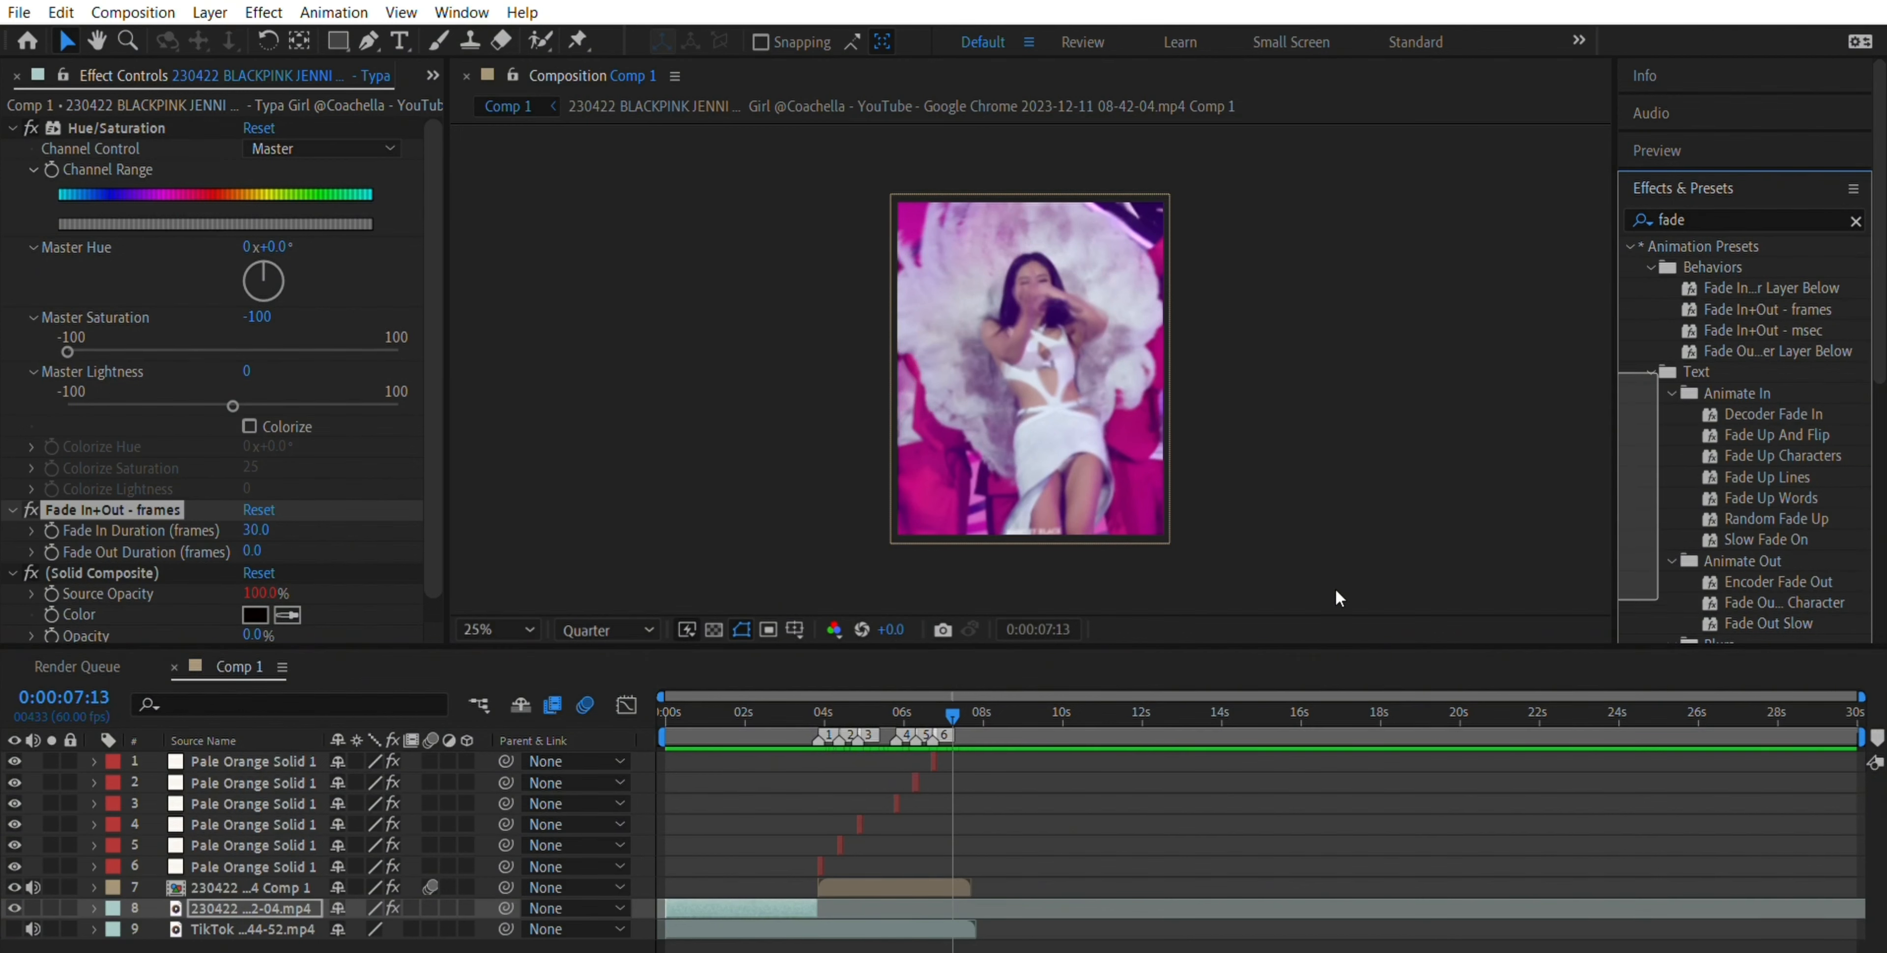
drag(1788, 309, 931, 865)
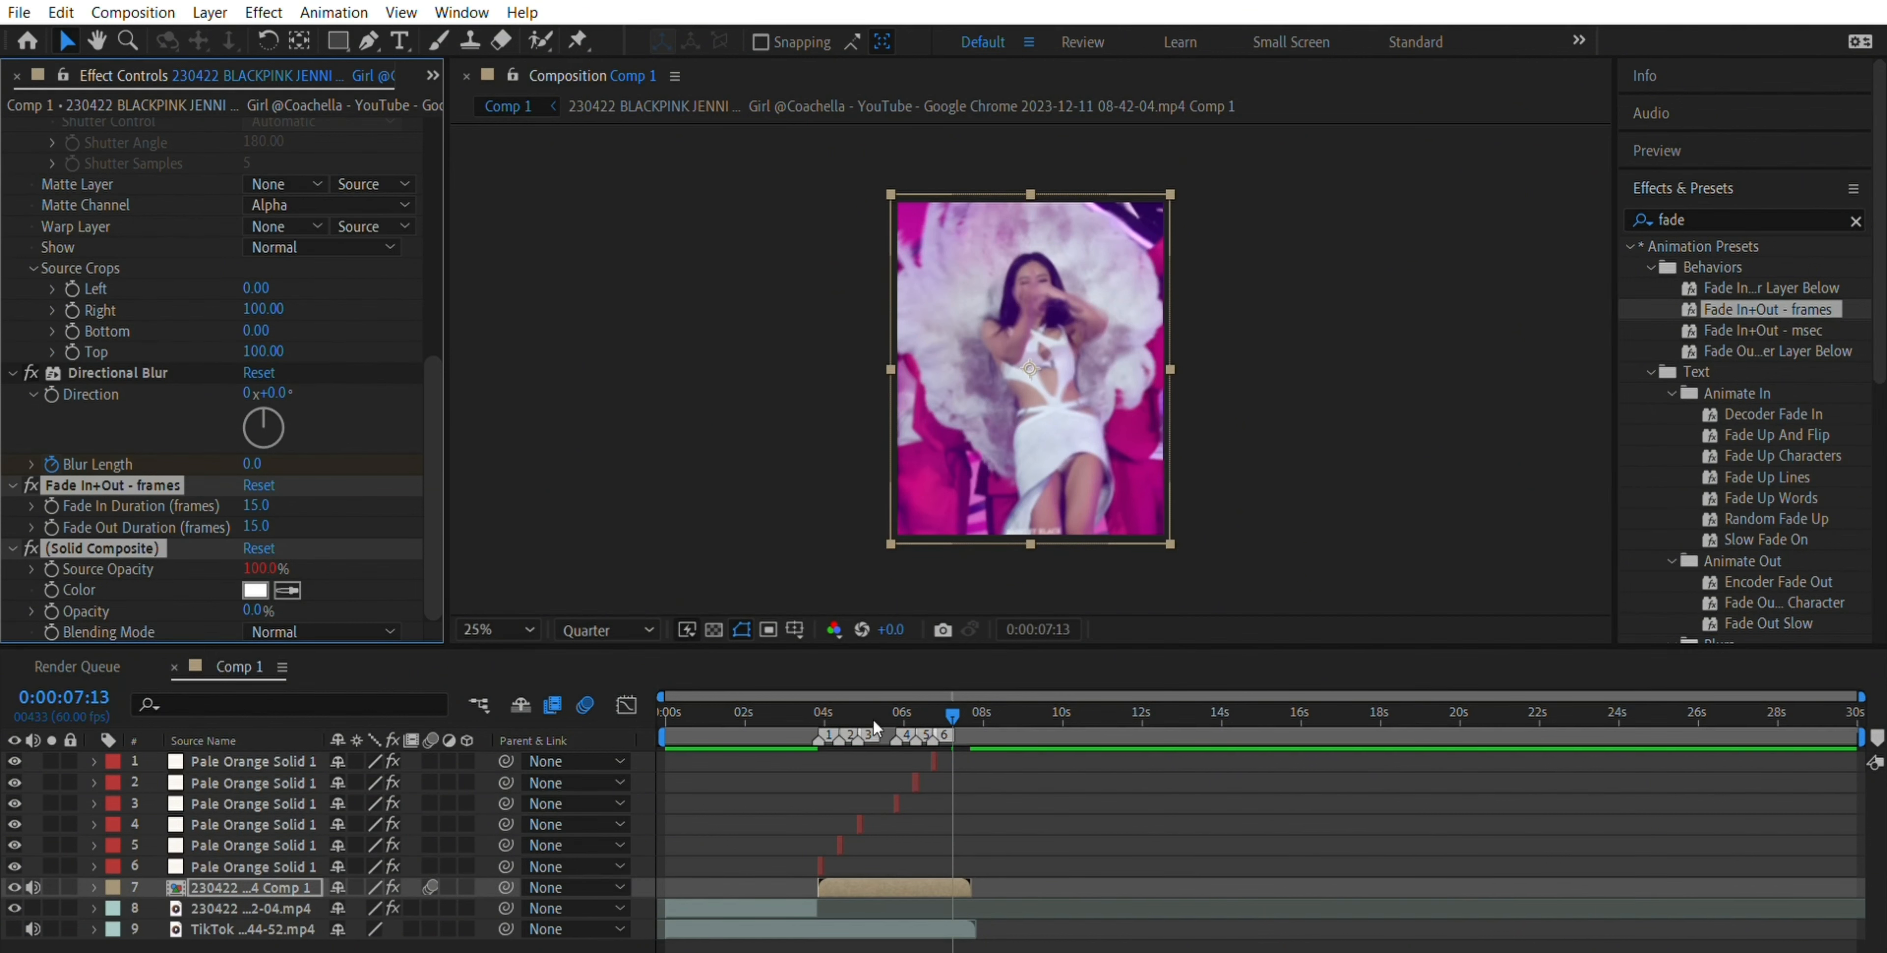
drag(265, 502, 236, 502)
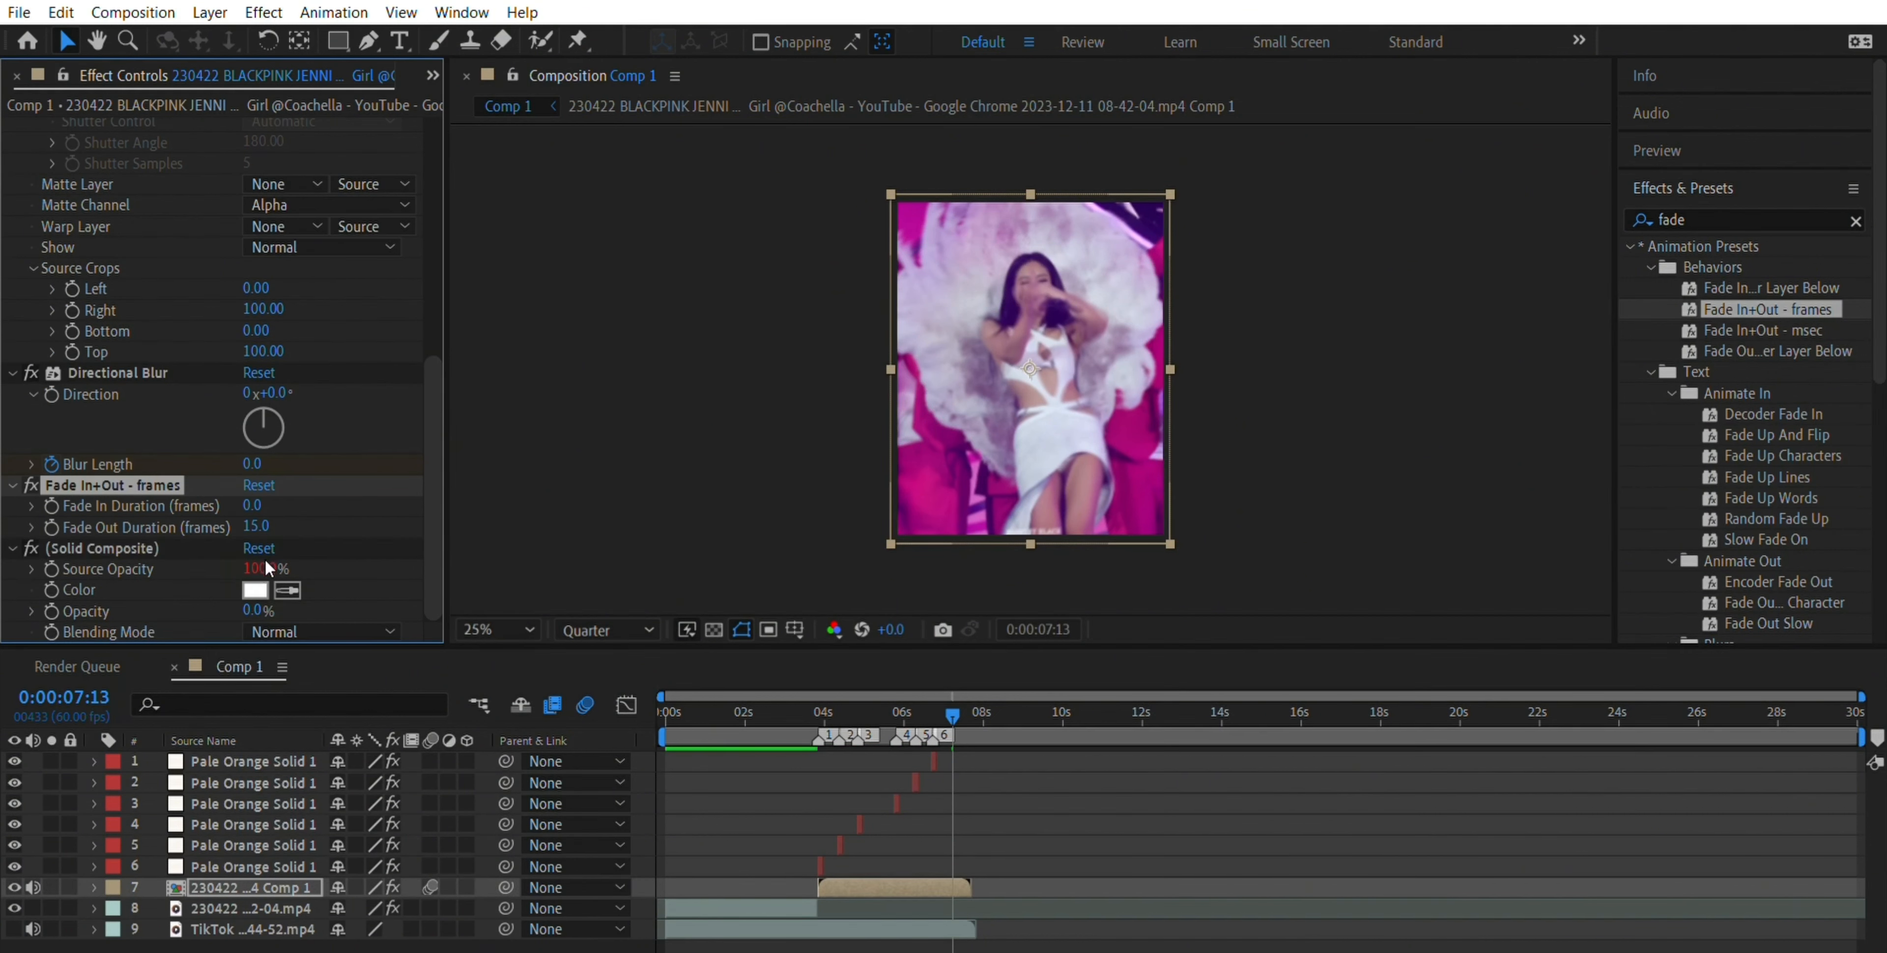
click(256, 589)
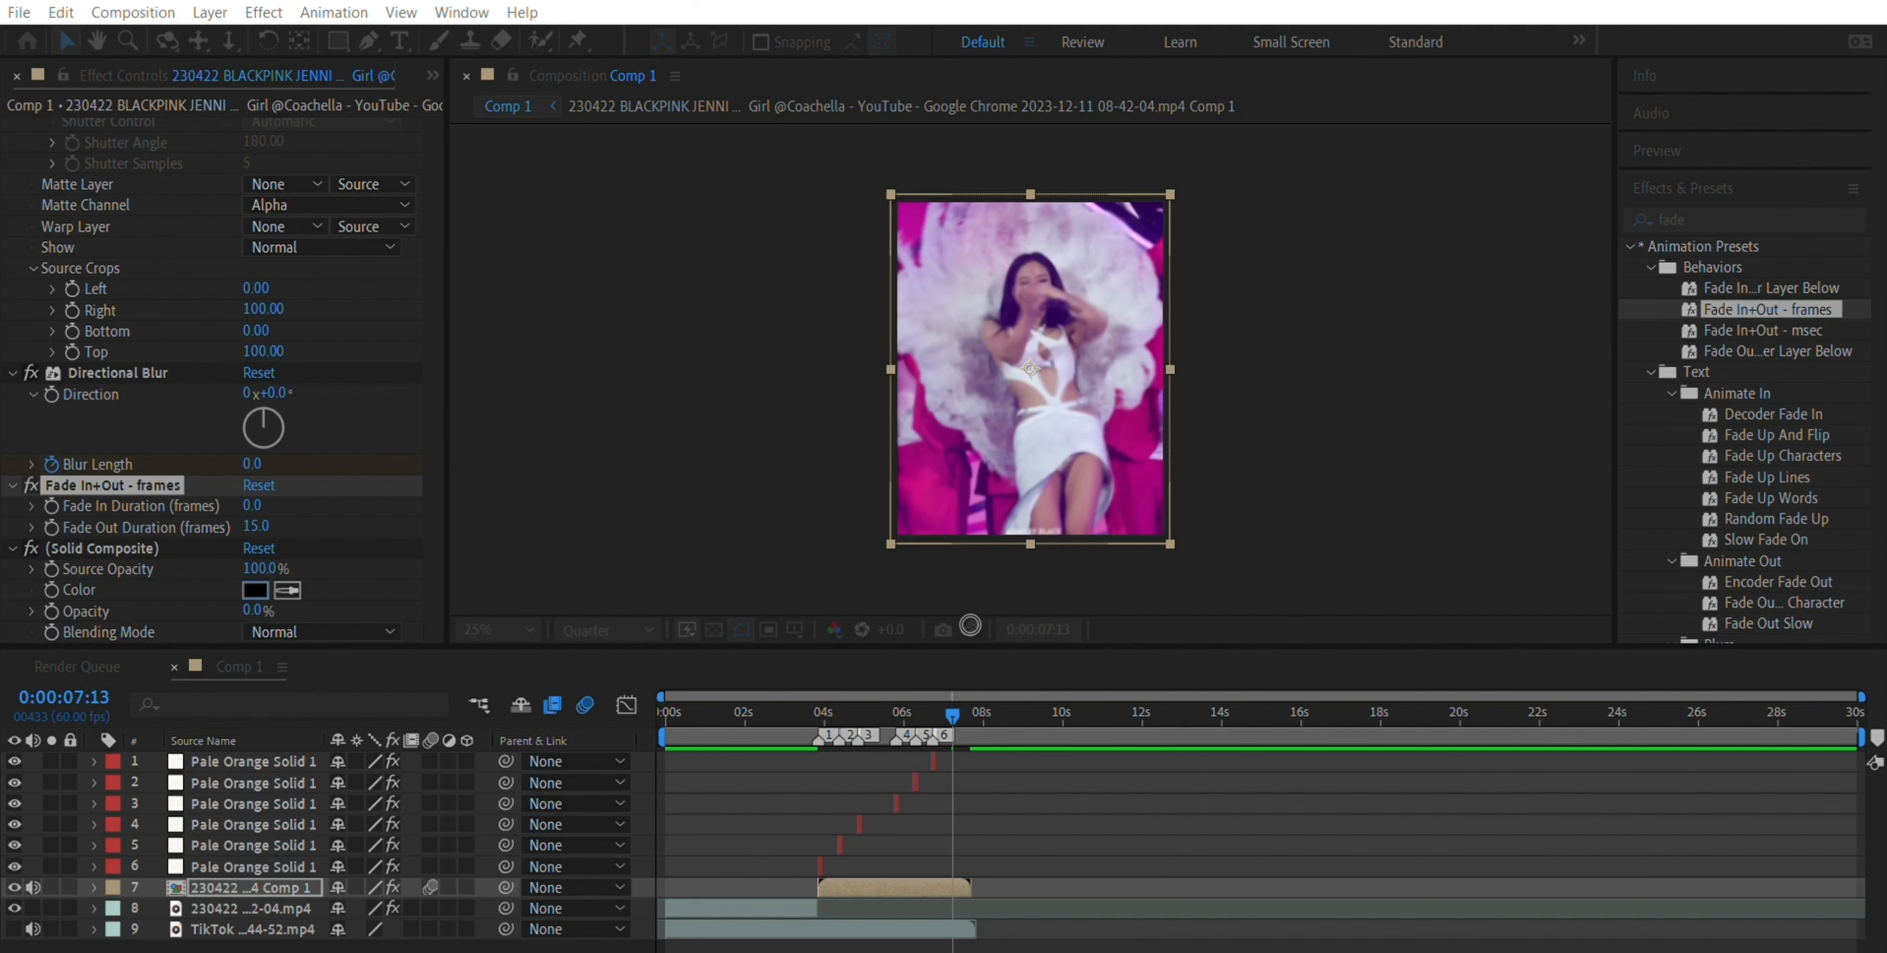
click(1215, 318)
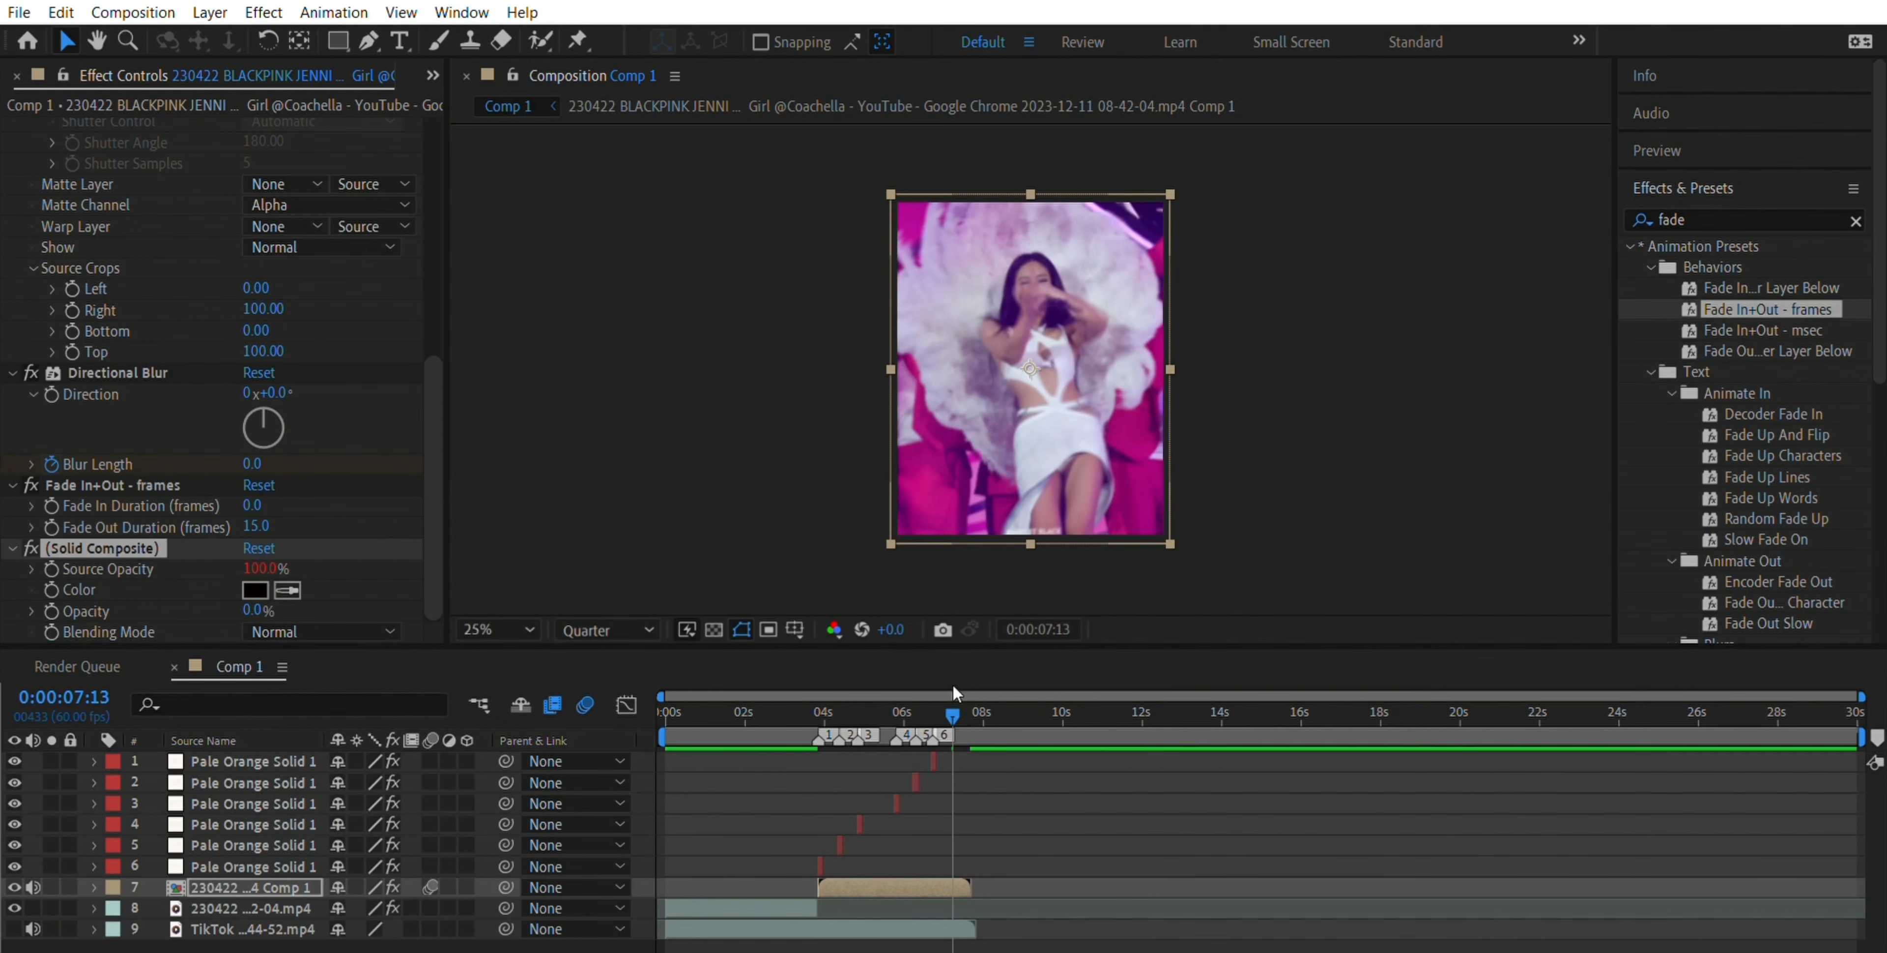
- Start keyframing the Solid Composite's Source Opacity on the pre-composed layer at 0:00:07:26 and open its value for editing
mouse_move(953, 709)
mouse_down()
mouse_move(824, 705)
mouse_move(962, 717)
mouse_up()
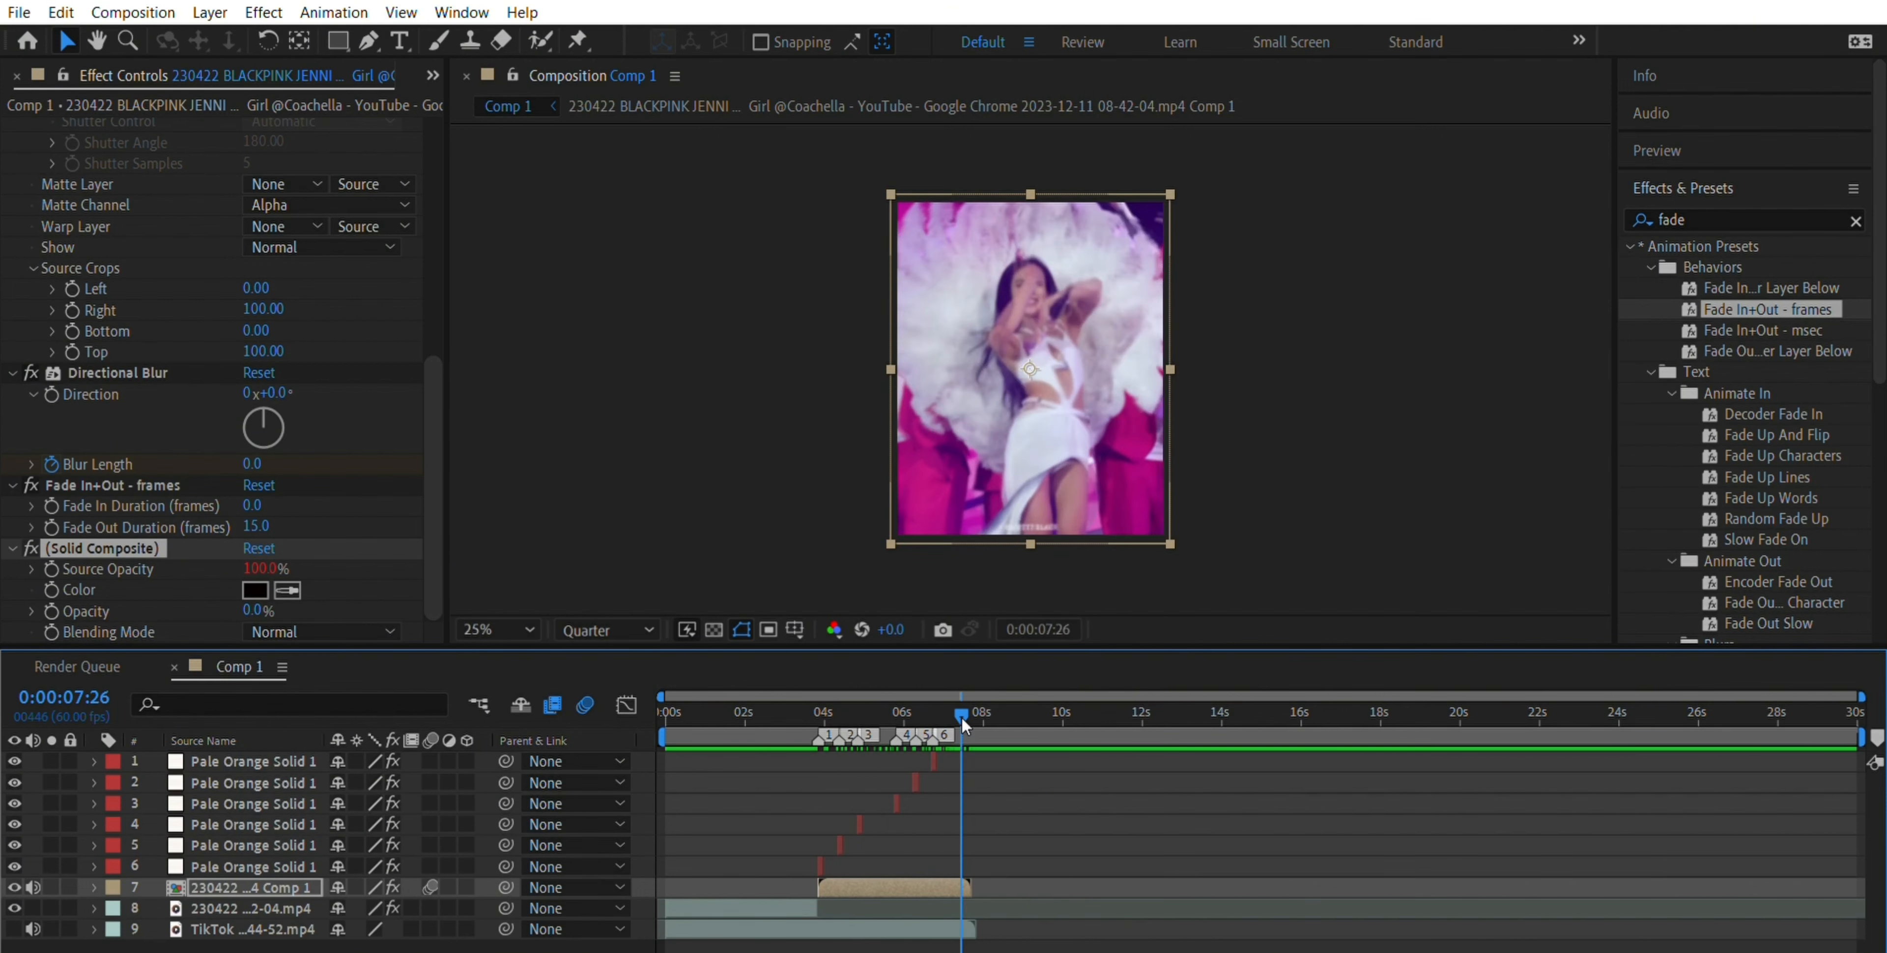
click(53, 550)
click(270, 566)
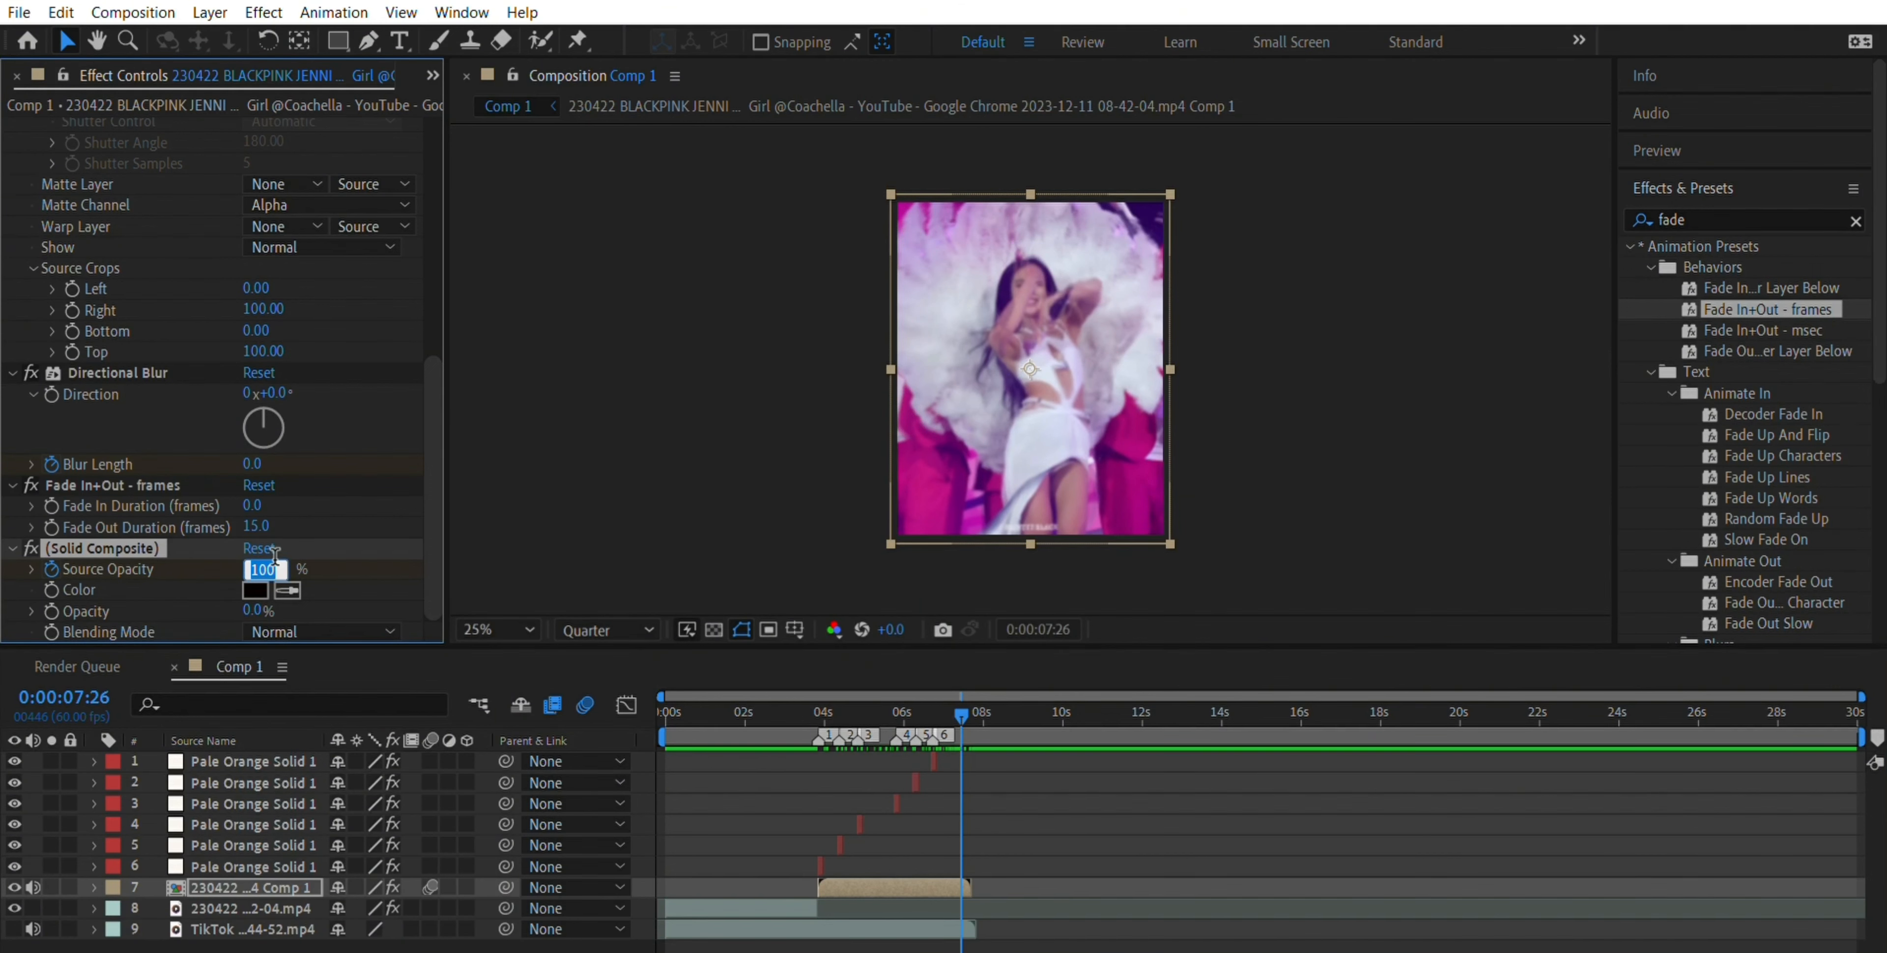